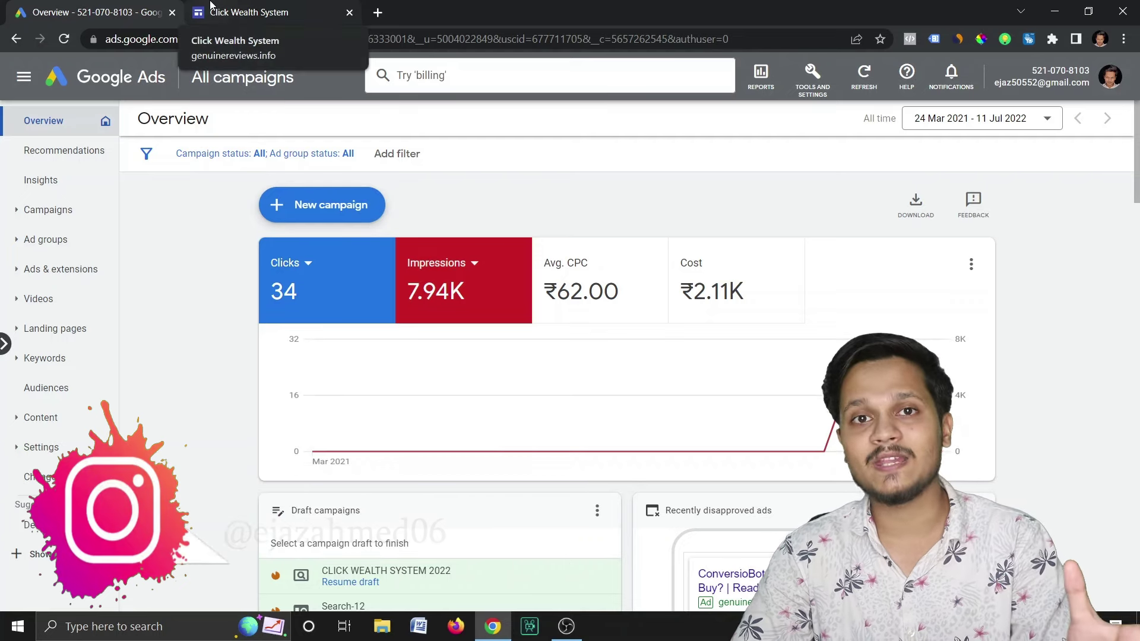
Look over the Click Wealth System review site and its heading, and return to the Google Ads overview
click(286, 23)
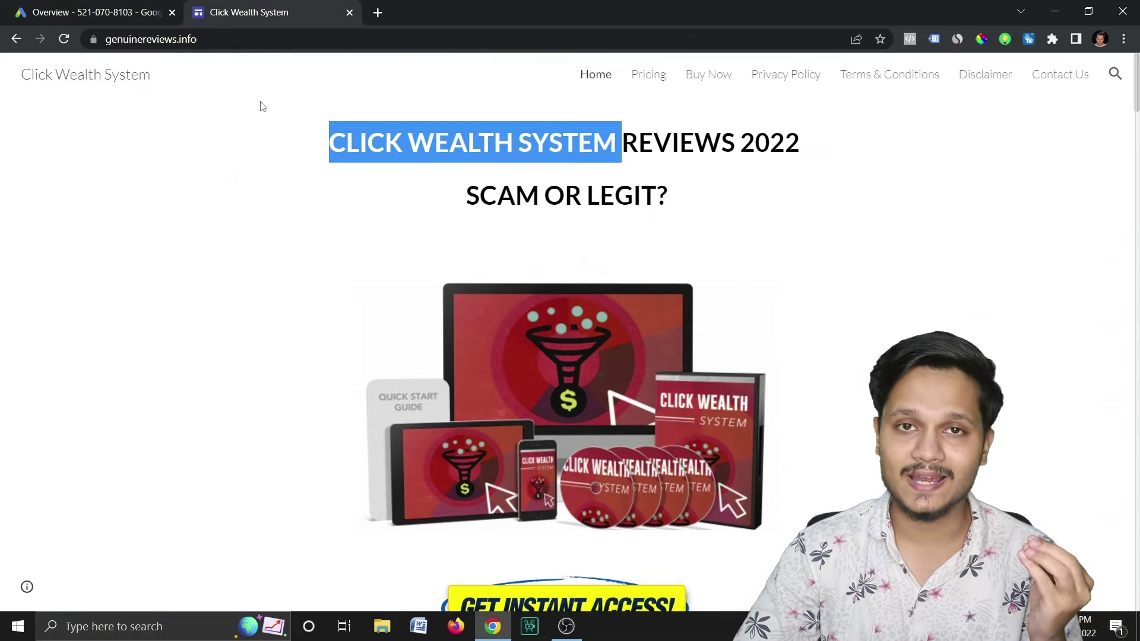
click(249, 78)
click(223, 39)
key(Return)
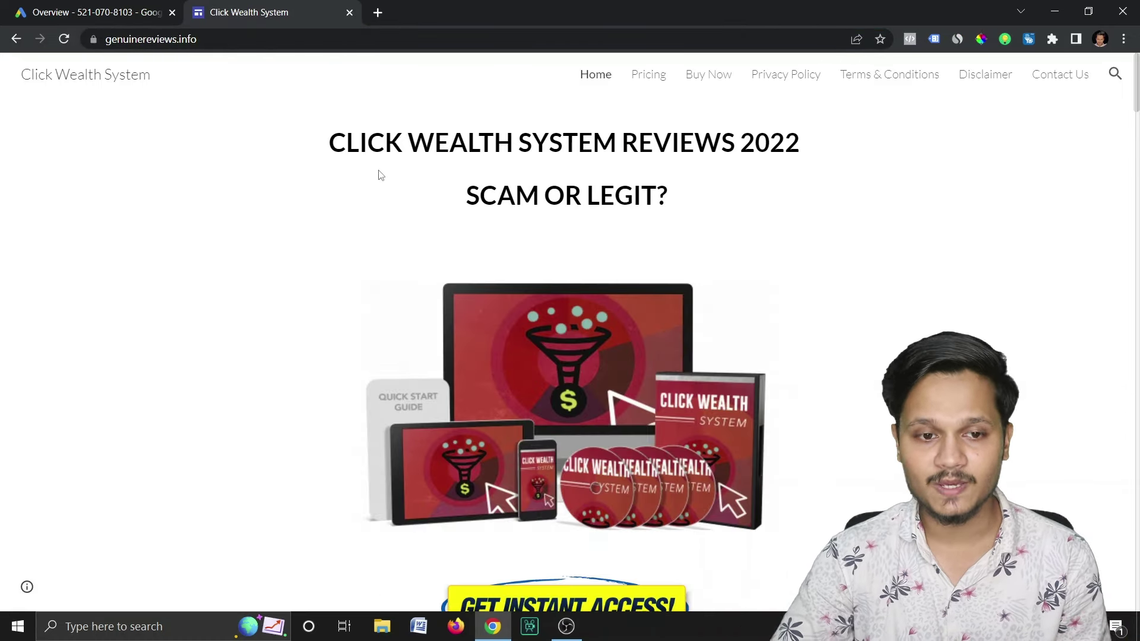
drag(329, 152, 621, 142)
click(737, 182)
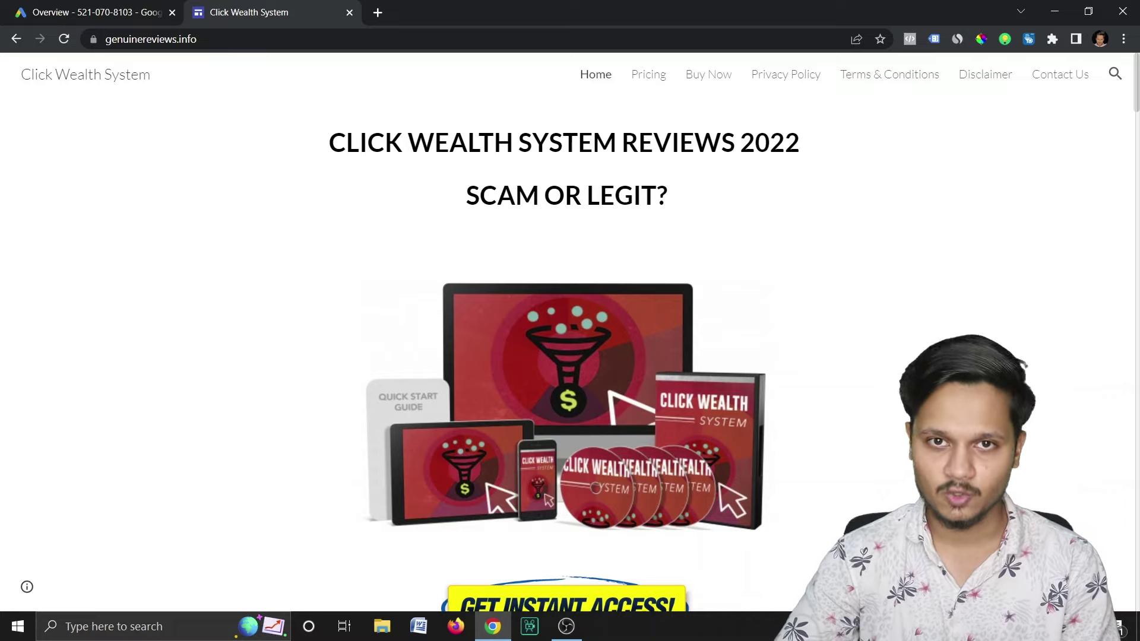
click(101, 18)
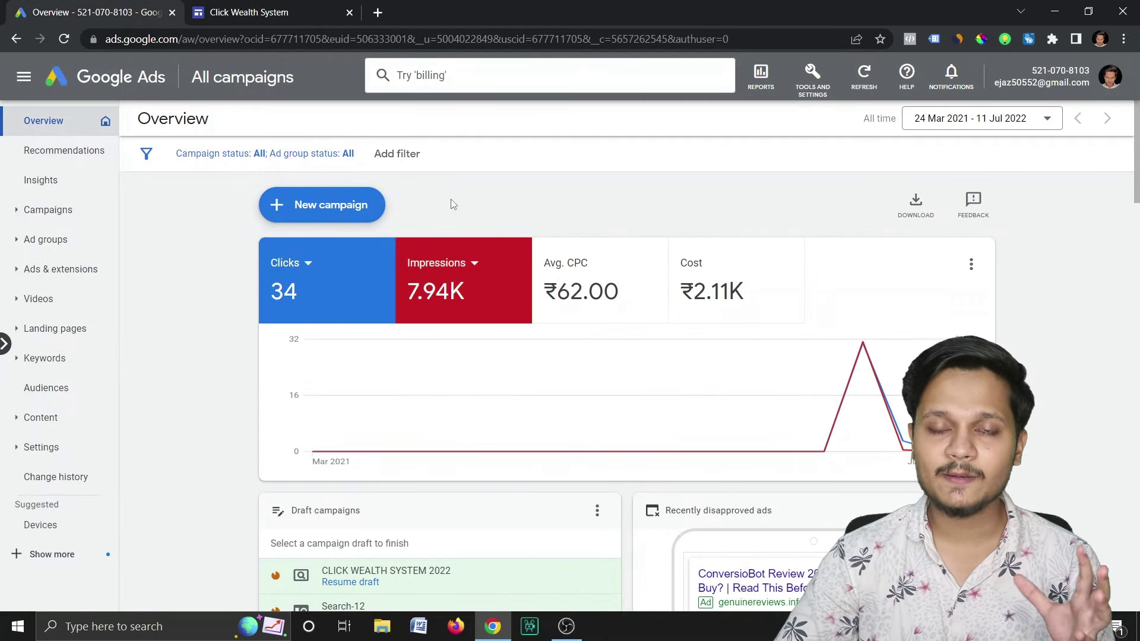
Start a new campaign without a goal's guidance and review the available campaign types
click(343, 218)
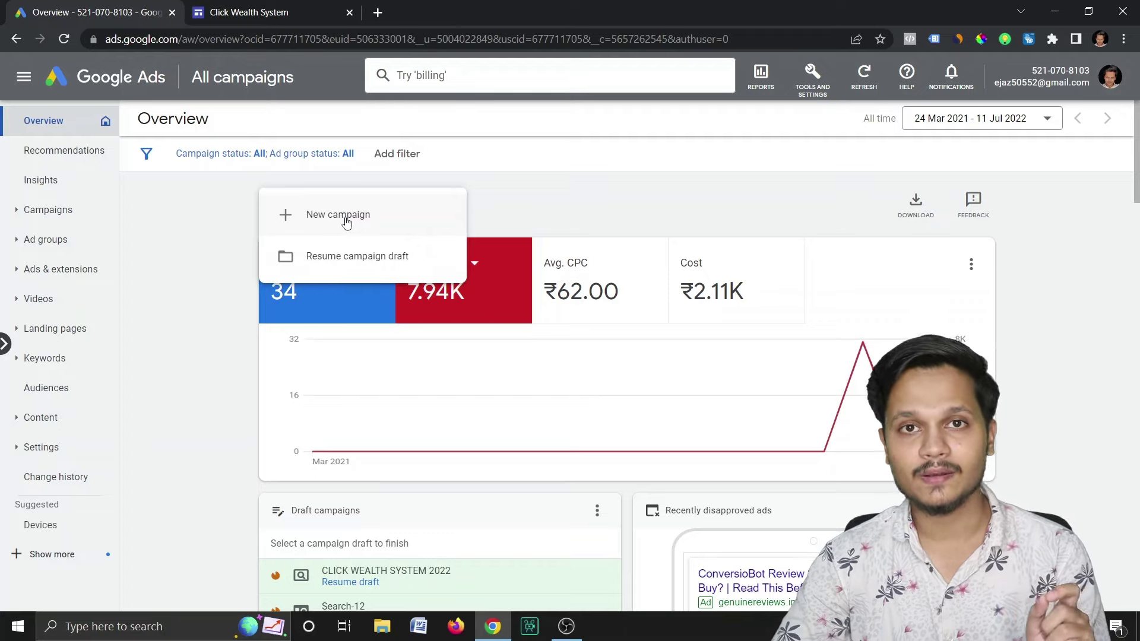
click(347, 220)
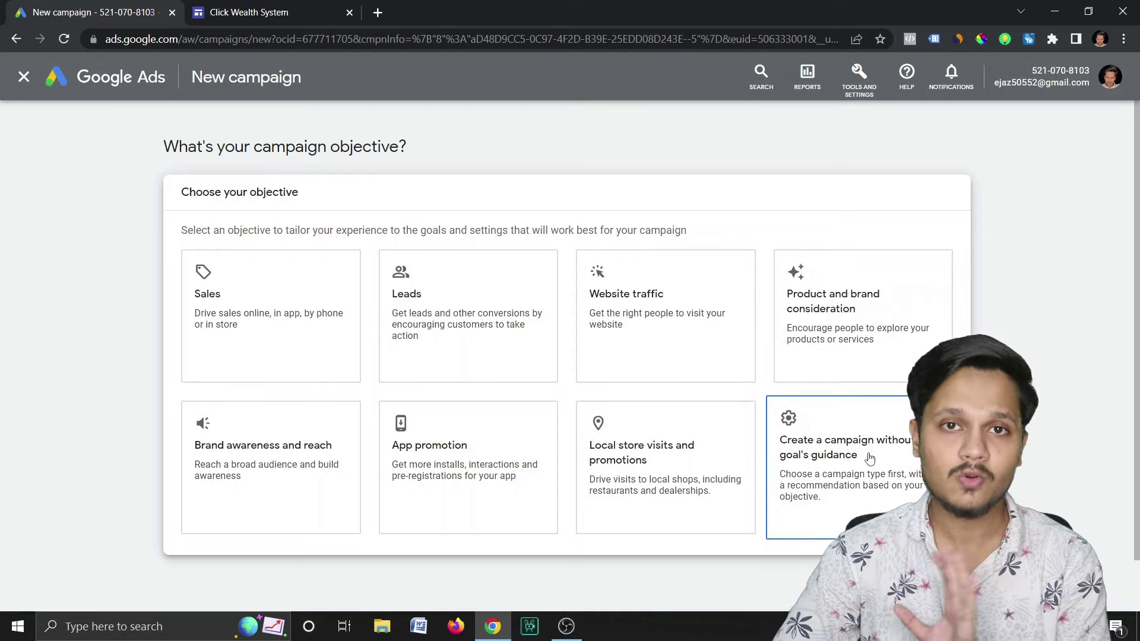
click(893, 450)
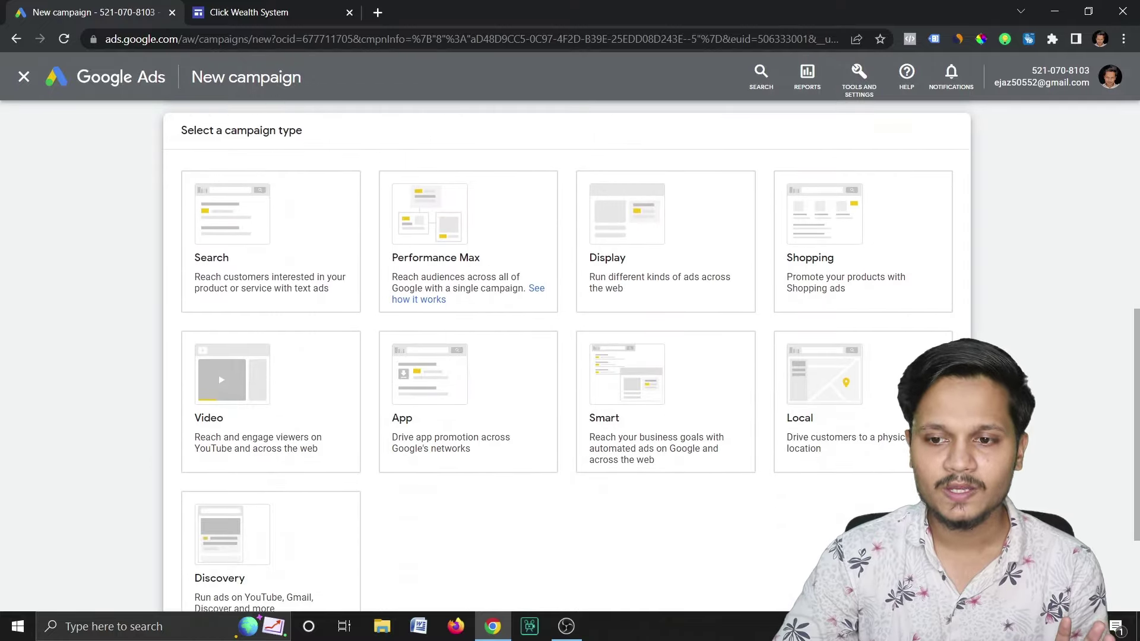
scroll(1139, 244, up, 8)
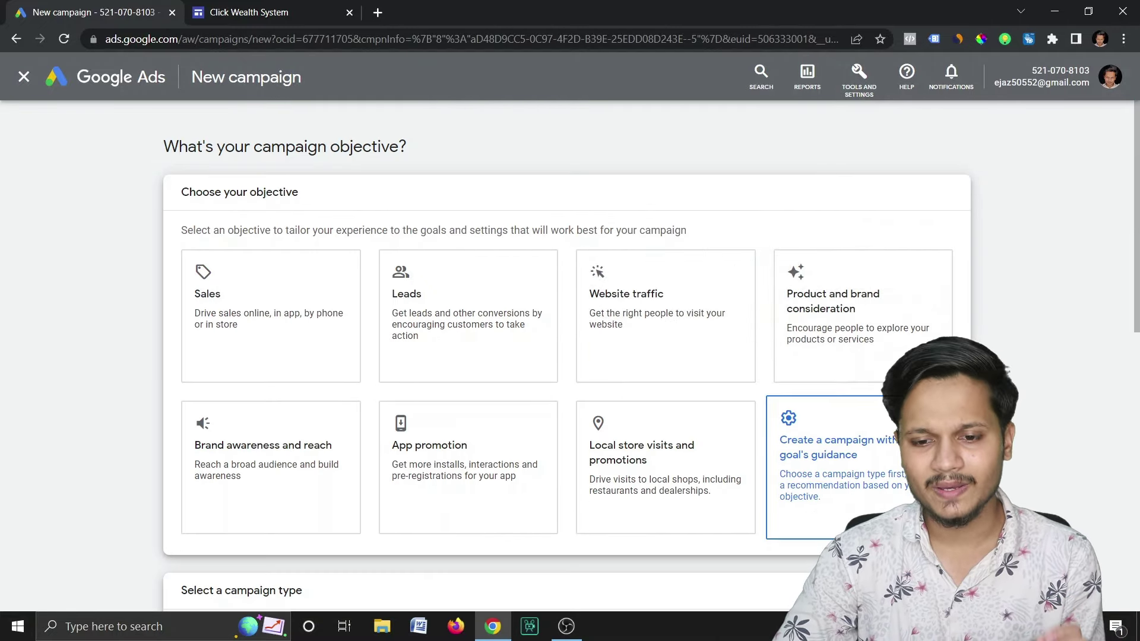
scroll(870, 504, down, 8)
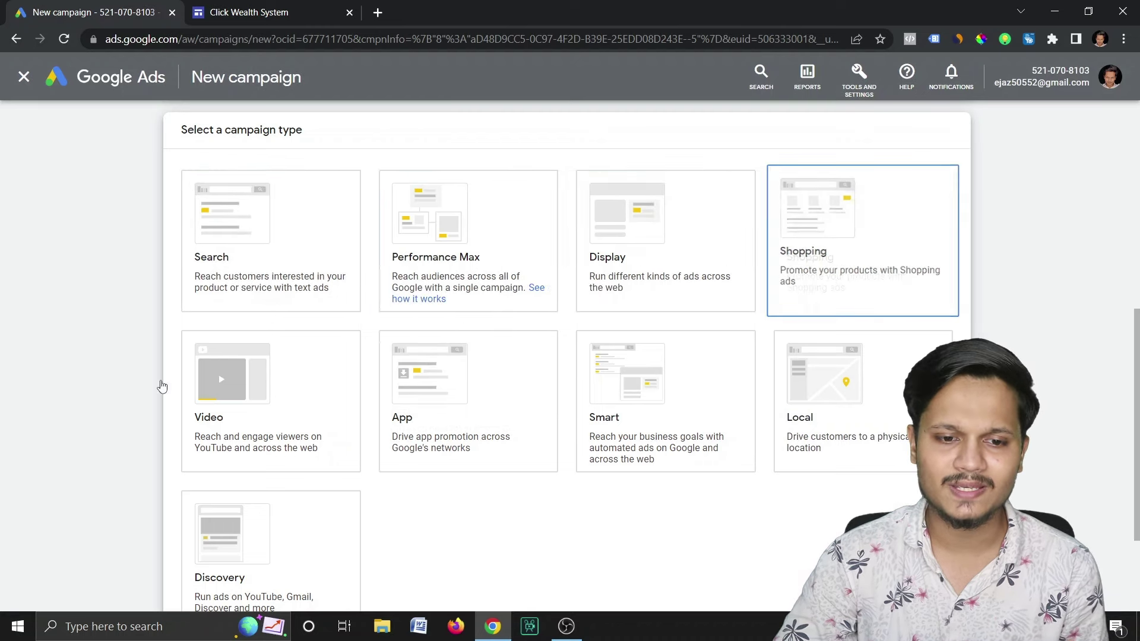
click(214, 375)
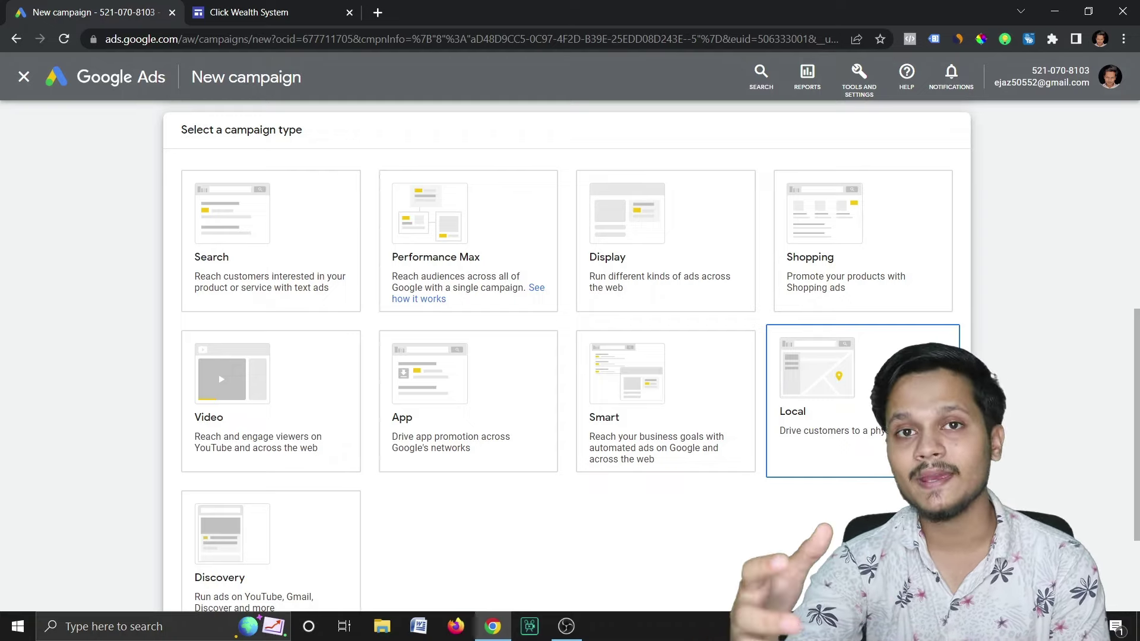
Copy "CLICK WEALTH SYSTEM" from the review page's heading and search Google for it in a new browser tab
key(ctrl+Tab)
drag(323, 143, 620, 149)
key(ctrl+c)
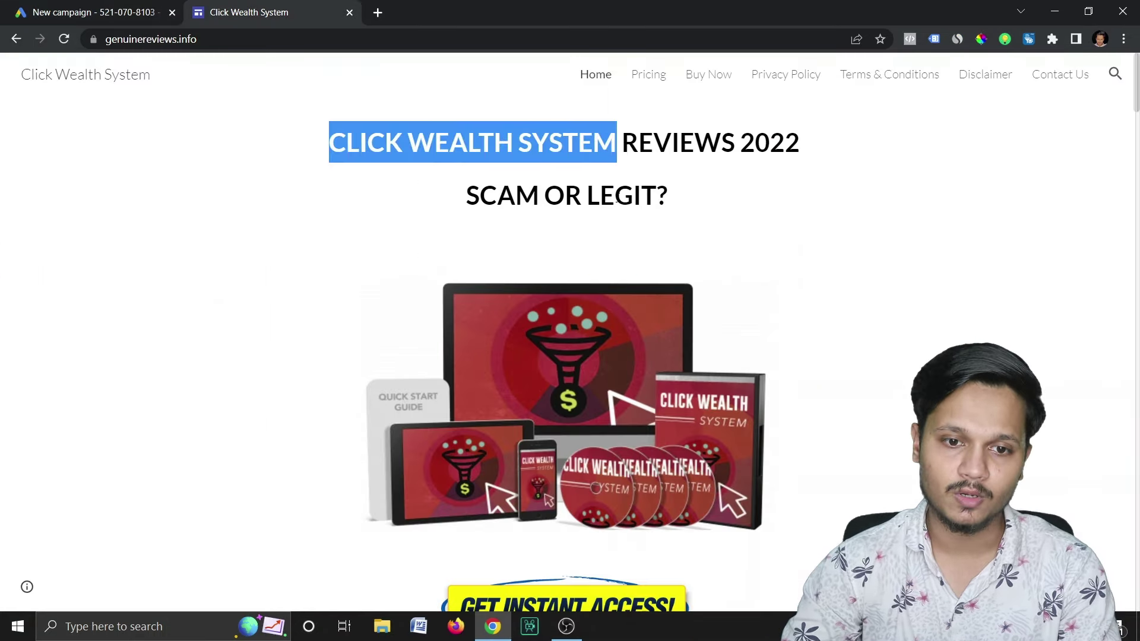
click(377, 12)
key(ctrl+v)
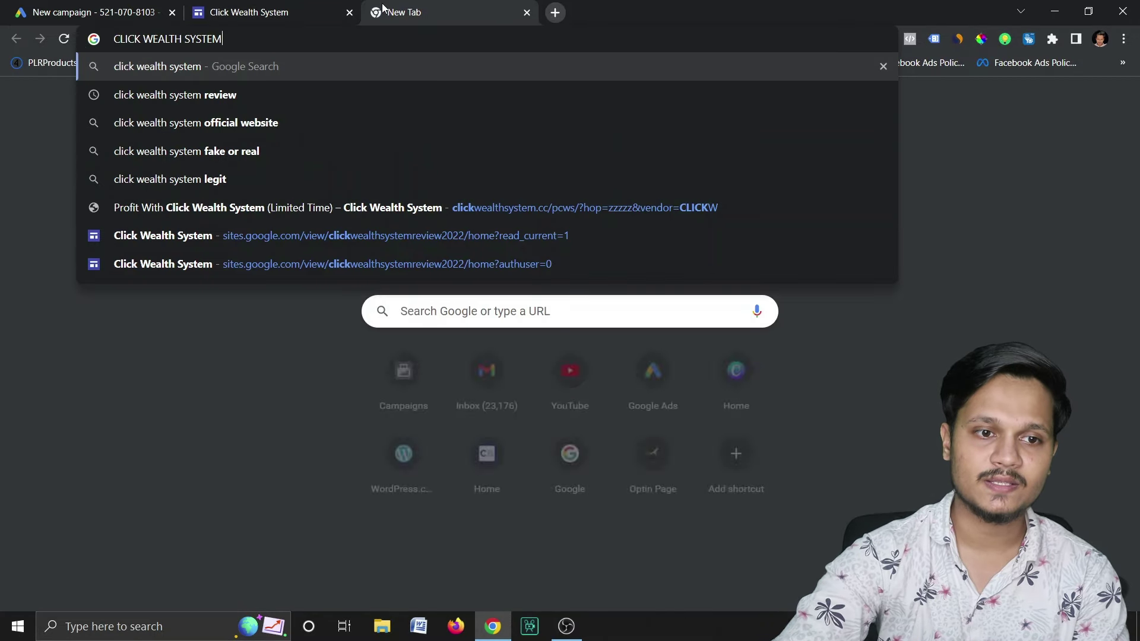
key(Return)
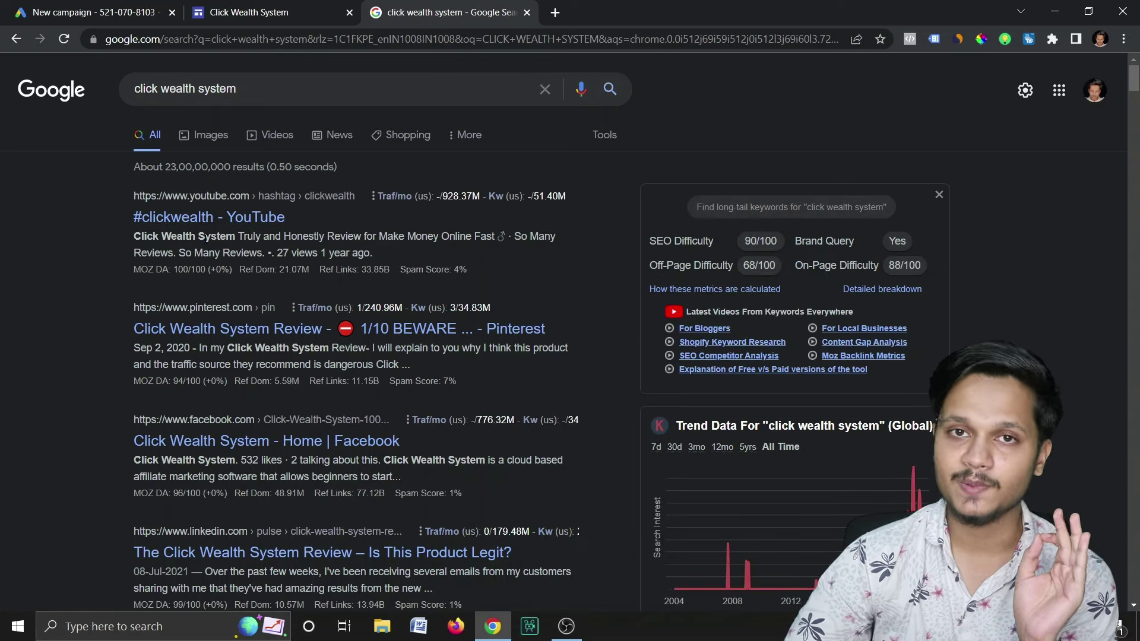
Back in Google Ads, choose Search as the campaign type and continue with the account-default conversion goals
click(36, 9)
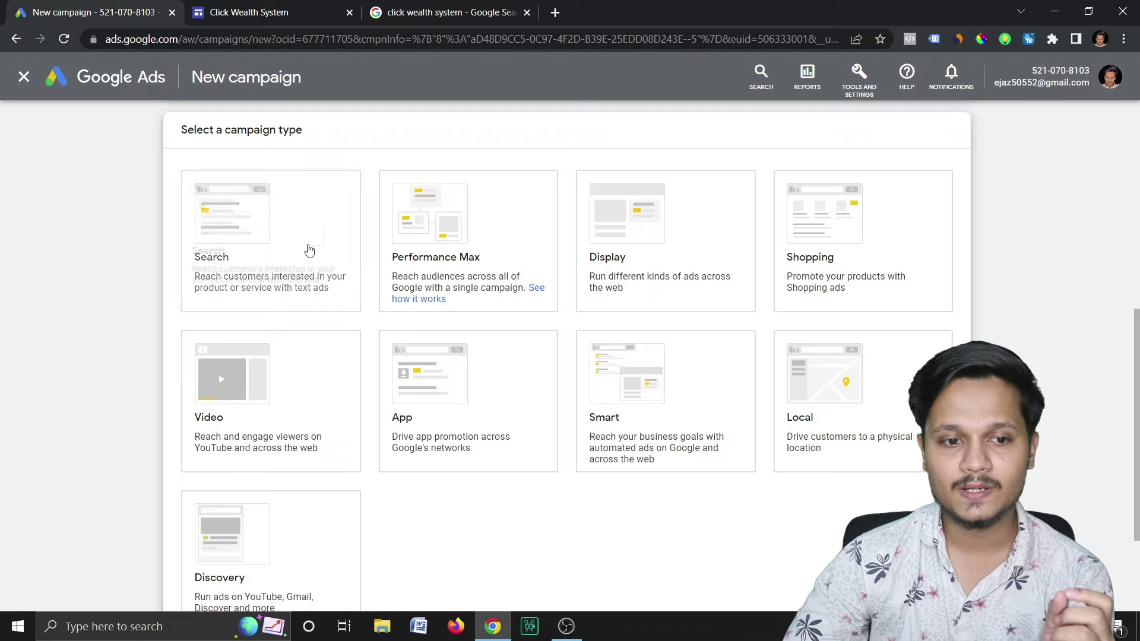
click(319, 253)
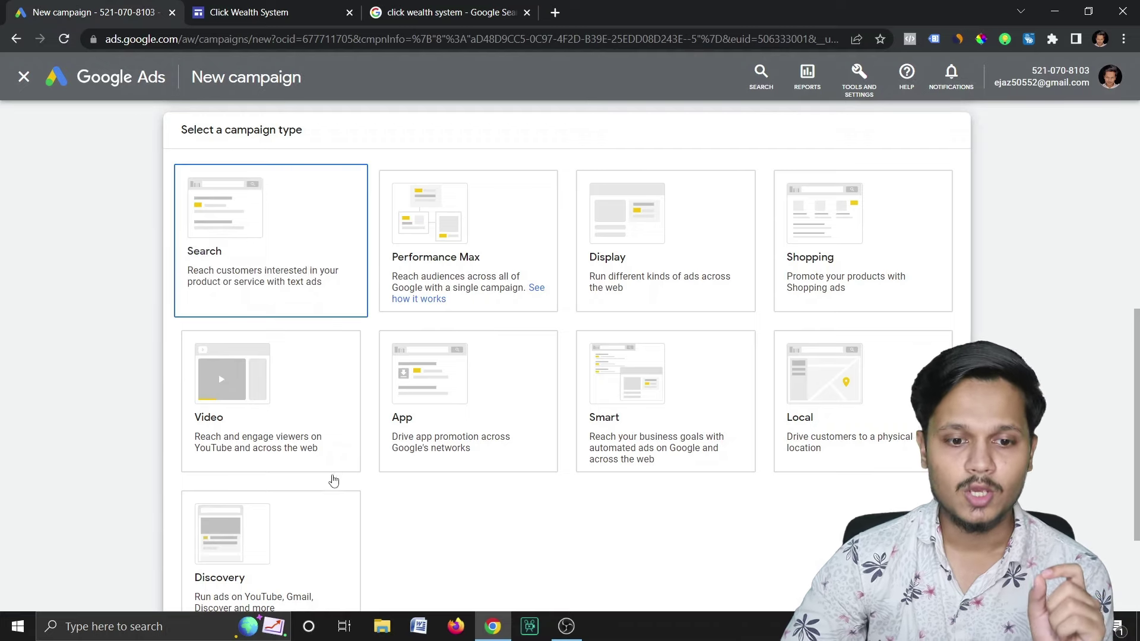
scroll(394, 505, down, 1)
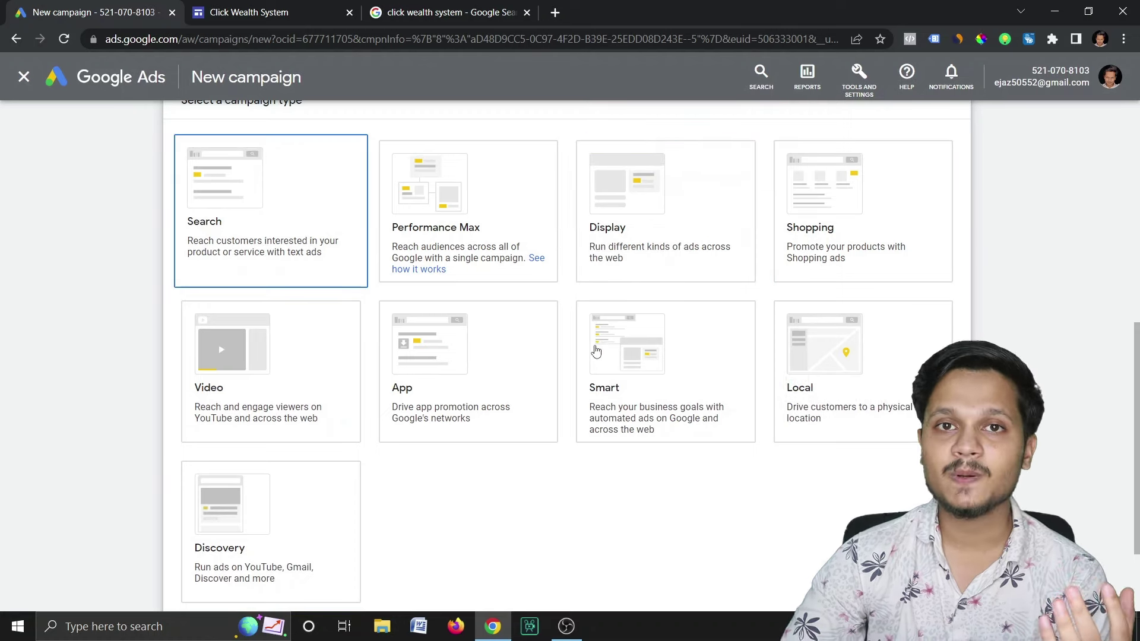
scroll(700, 394, down, 6)
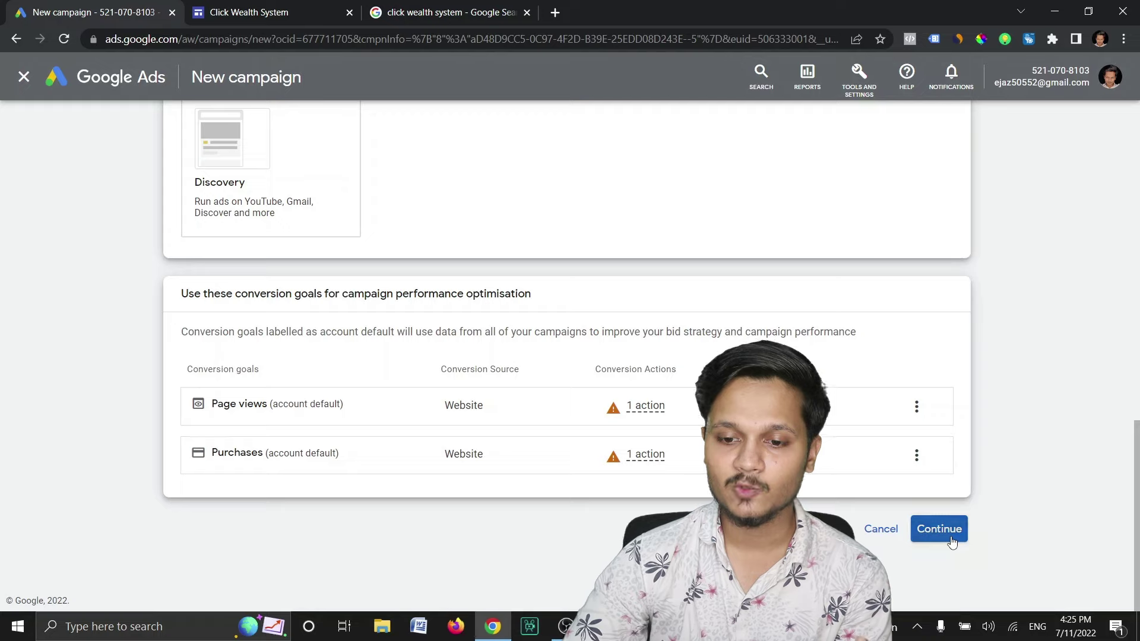
click(939, 529)
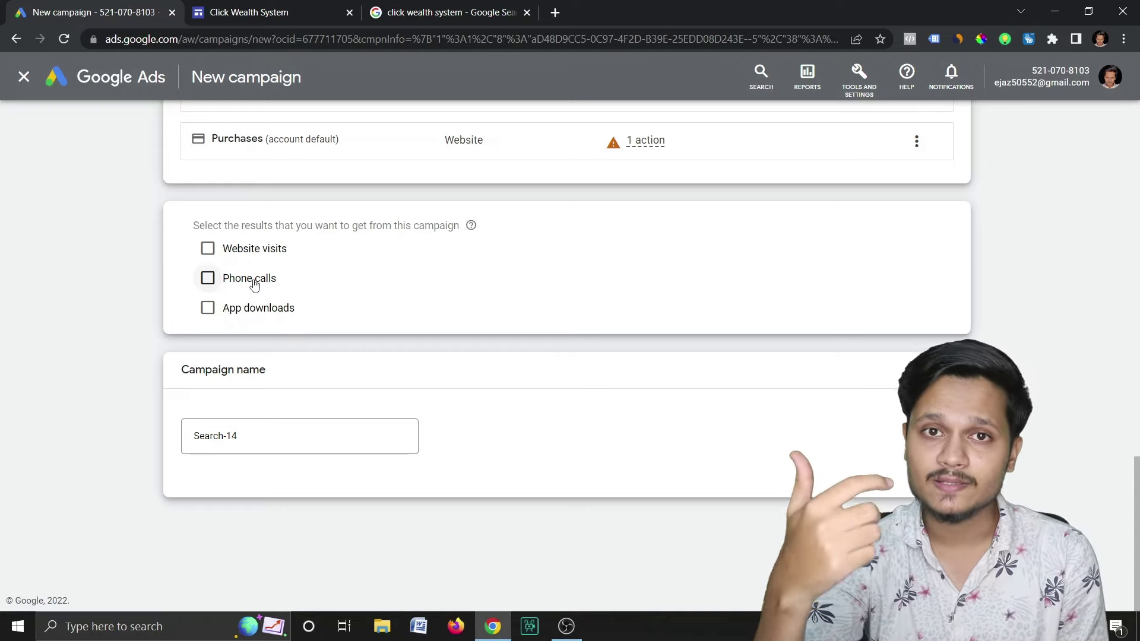
Check the Click Wealth System review page again as the ad's destination and return to the campaign setup
click(250, 7)
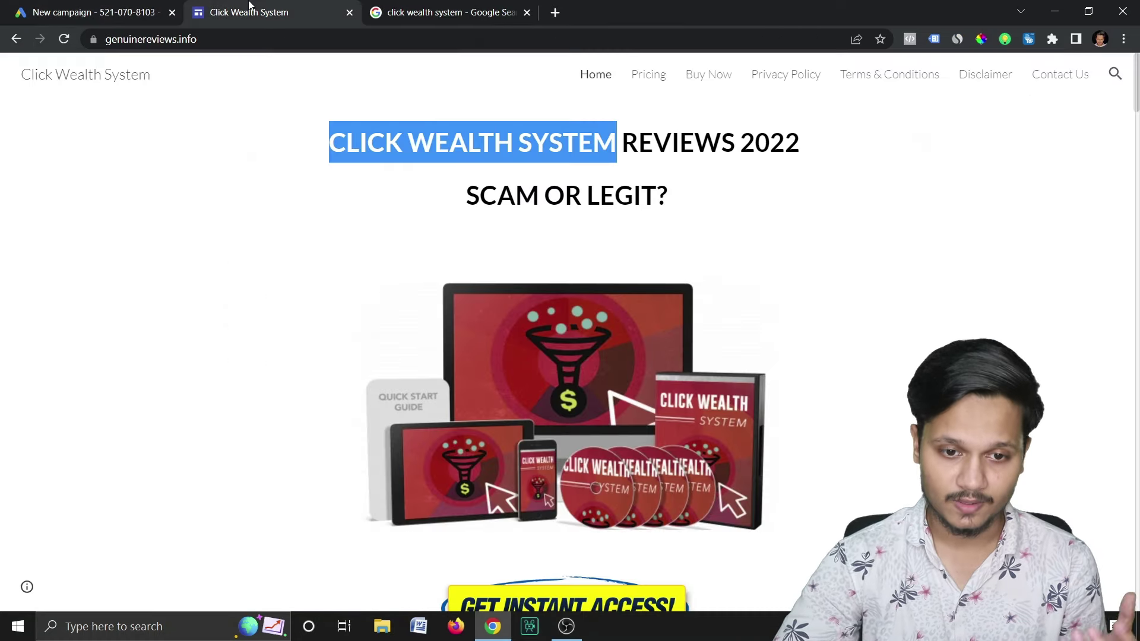
click(666, 258)
triple_click(564, 177)
click(178, 145)
click(89, 7)
click(254, 7)
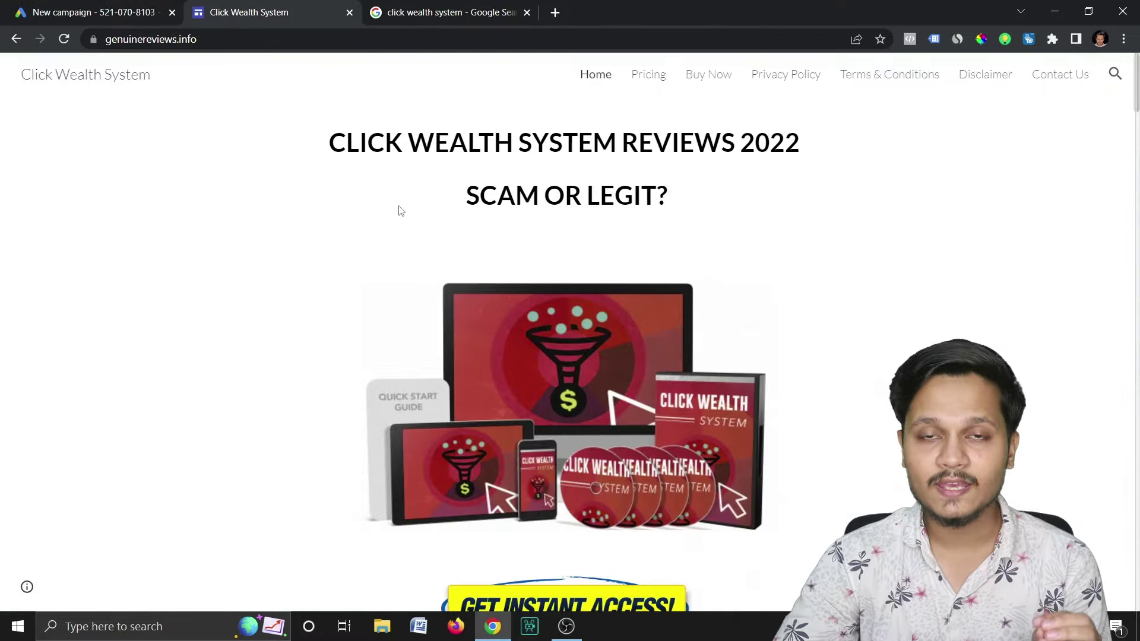
click(84, 11)
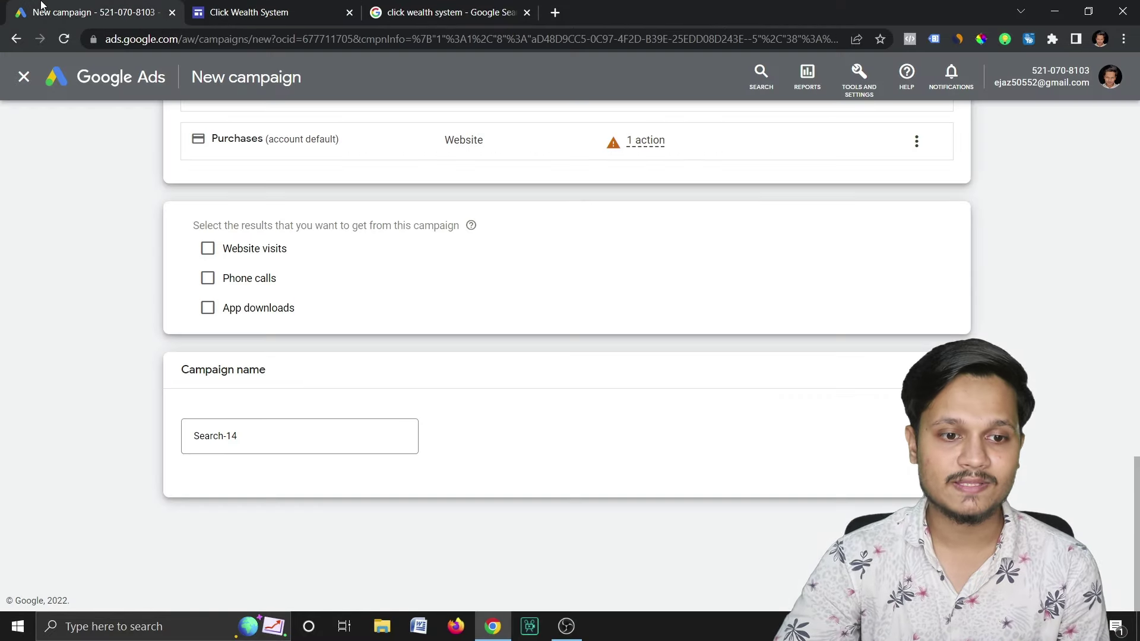
click(254, 249)
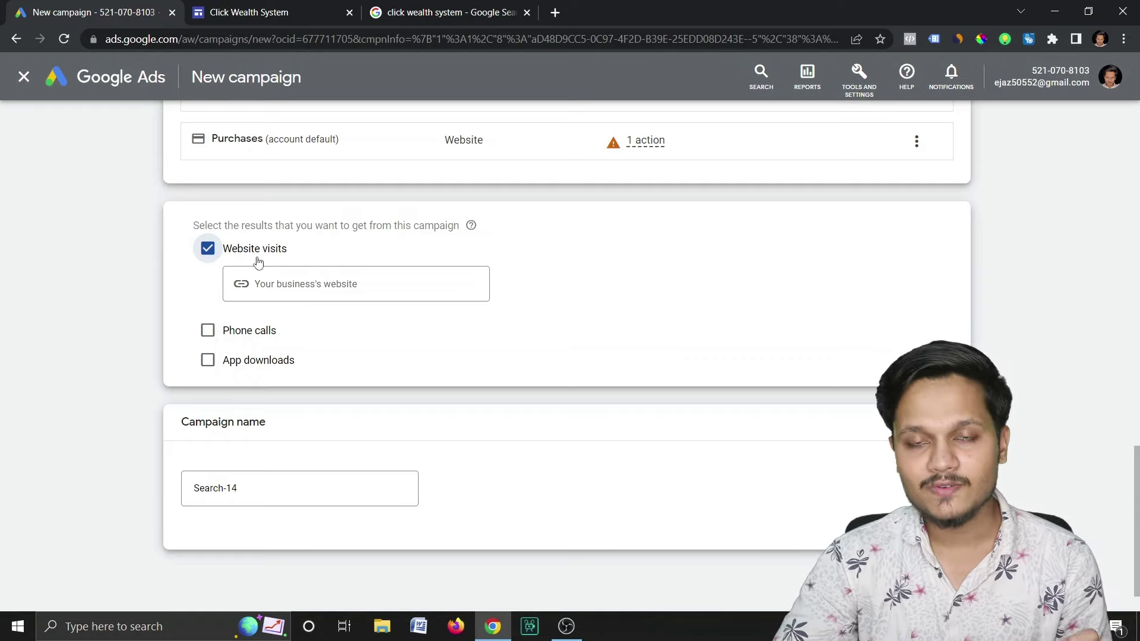
click(304, 289)
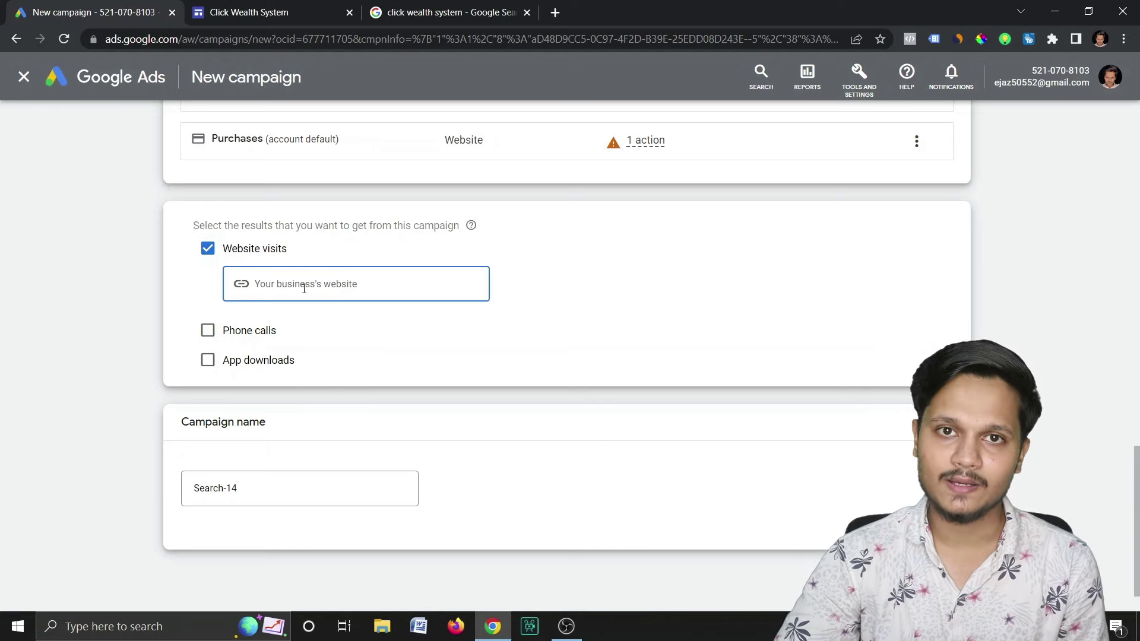
click(255, 13)
click(254, 39)
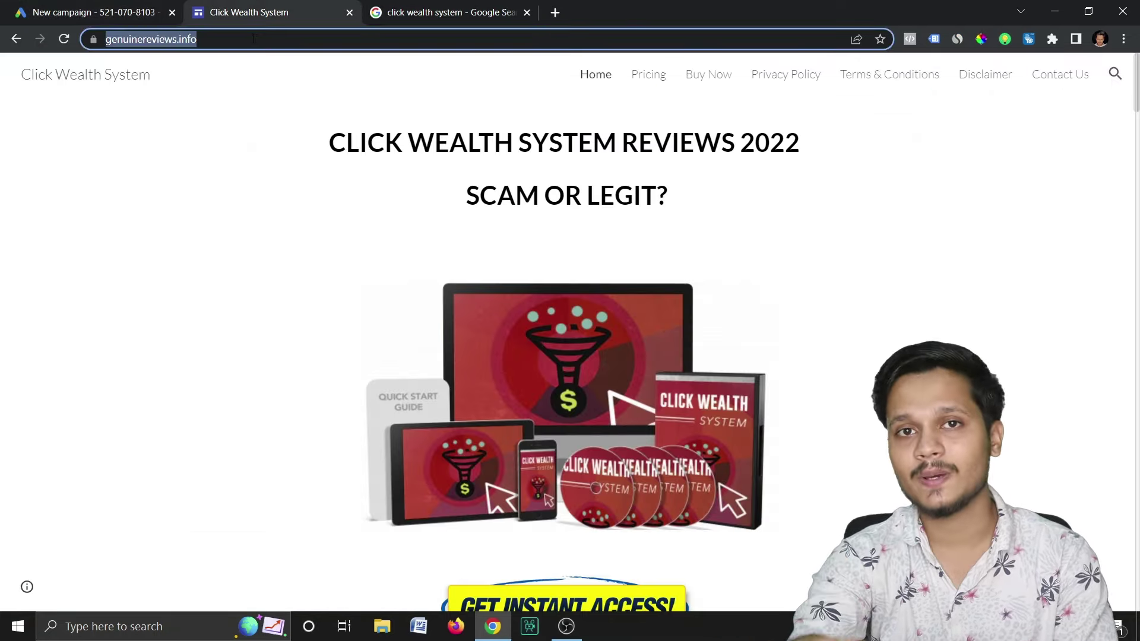
click(254, 38)
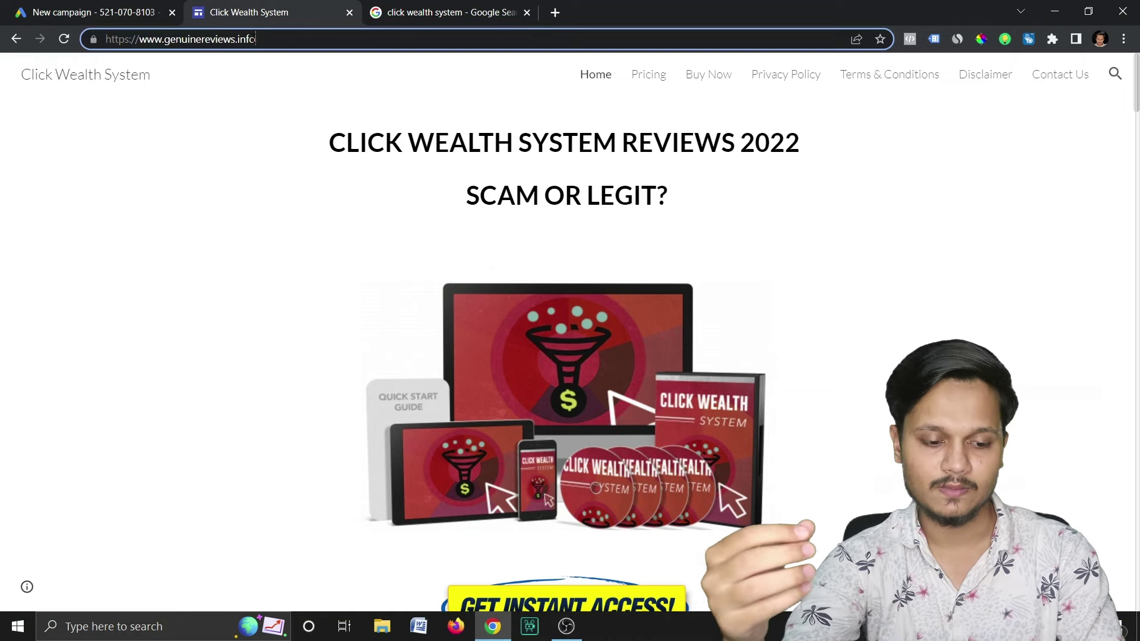
key(ctrl+a)
key(ctrl+c)
key(ctrl+1)
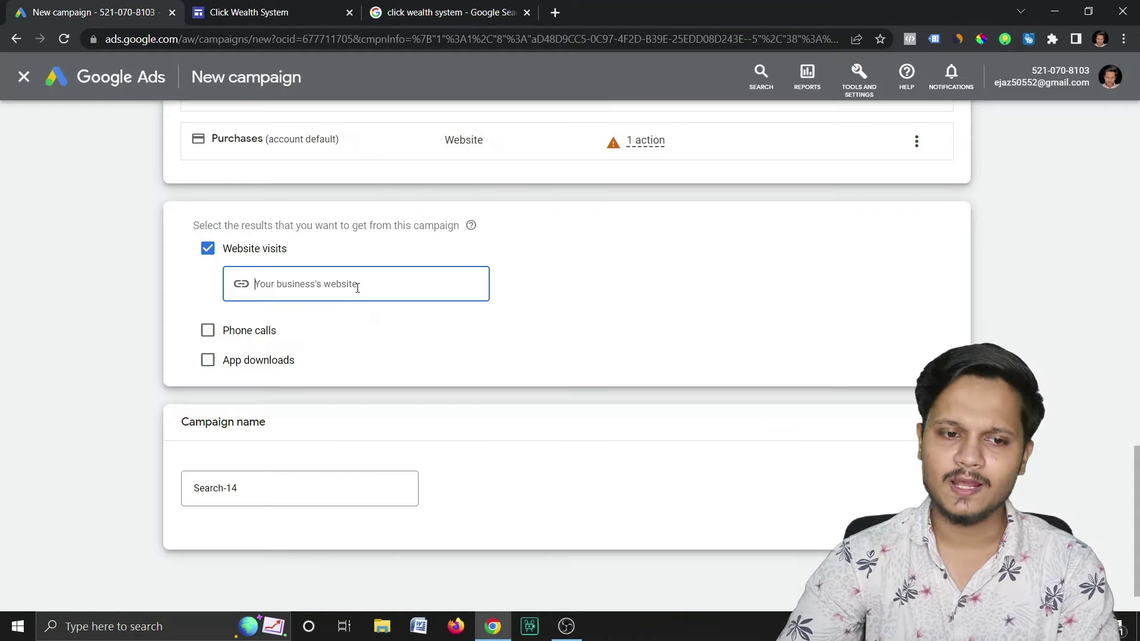
key(ctrl+v)
Name the campaign "CLICK WEALTH SYSTEM July 2022" and continue by starting a new campaign instead of finishing a saved draft
click(365, 489)
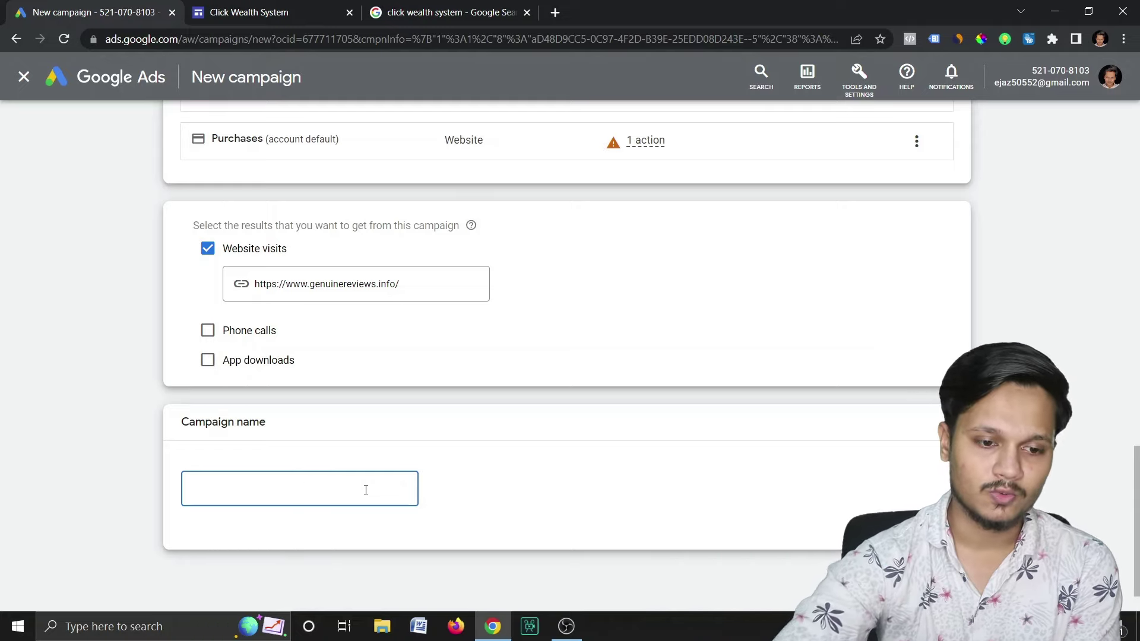
click(219, 5)
drag(326, 143, 615, 133)
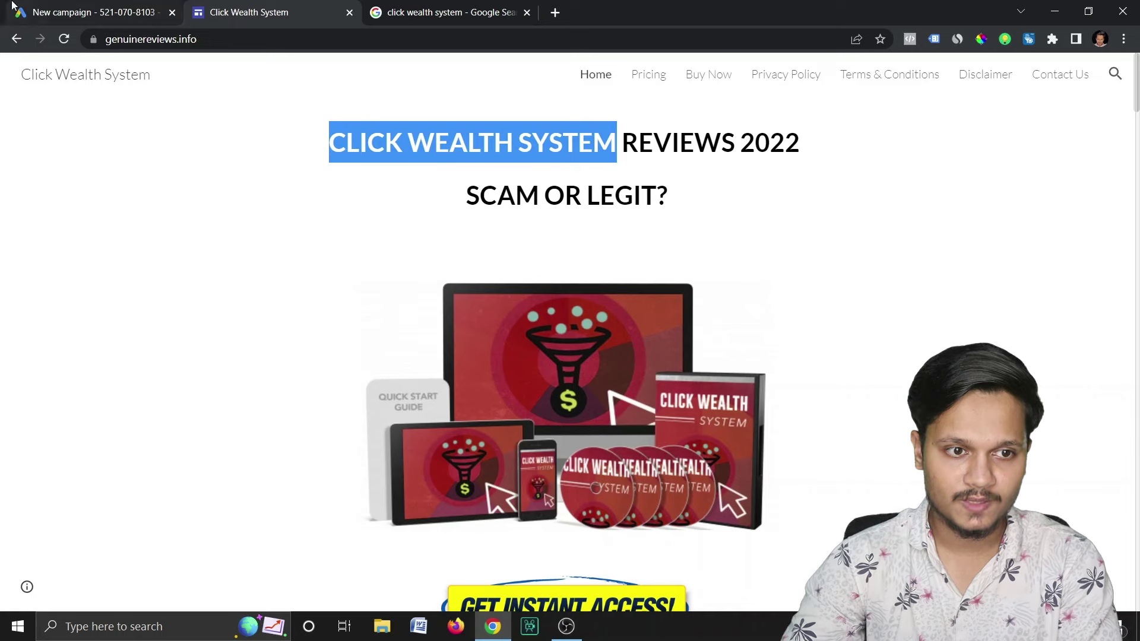
click(89, 12)
key(ctrl+v)
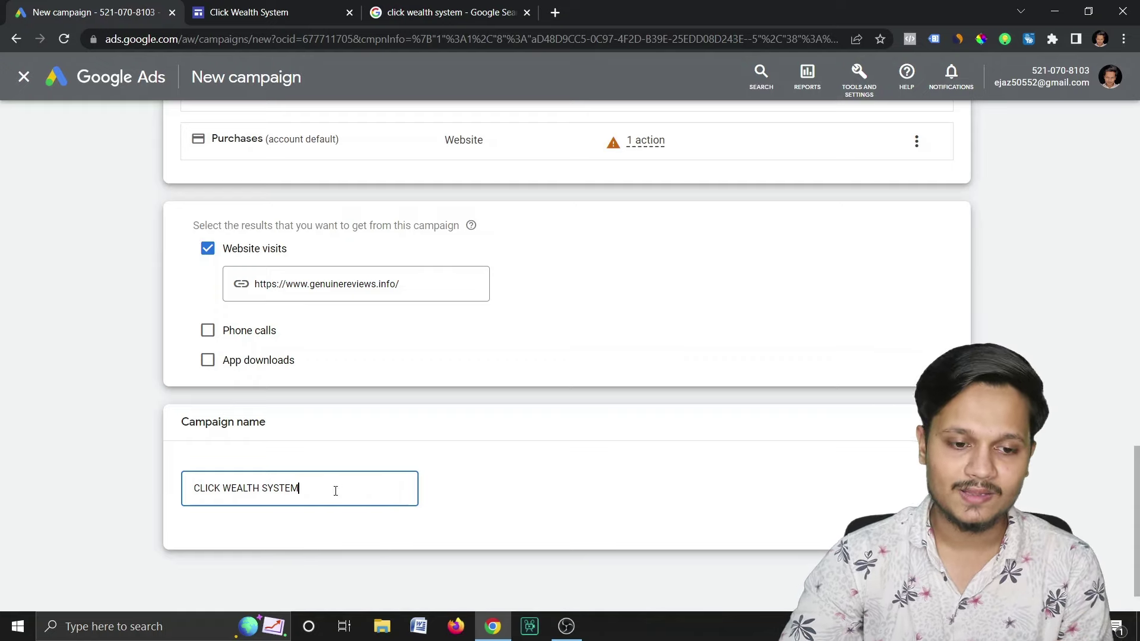
text(2022)
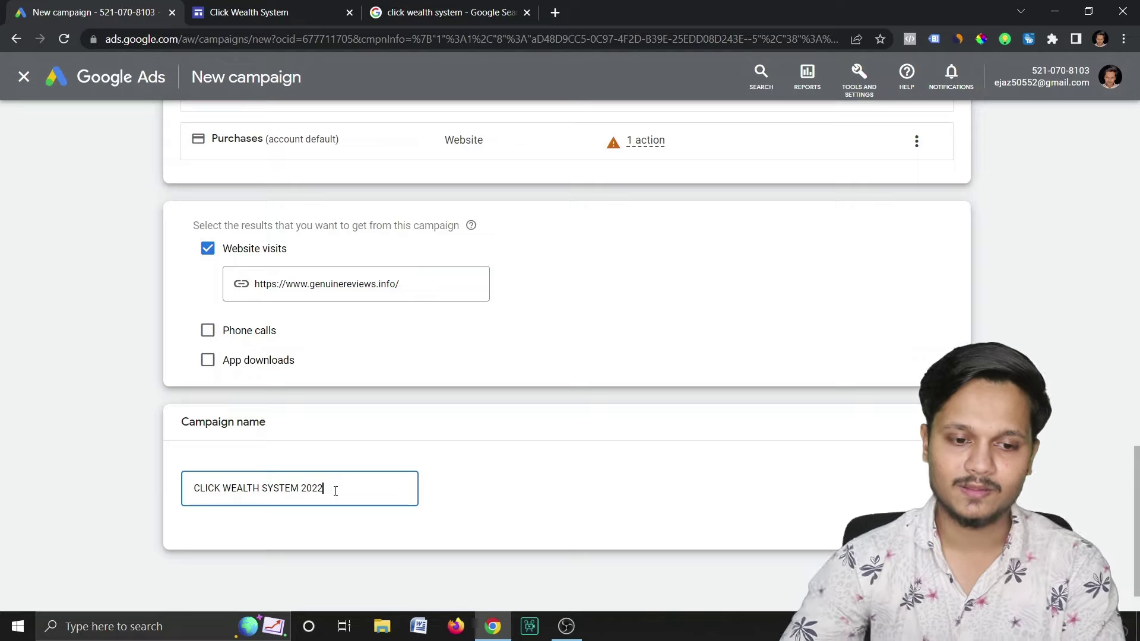
key(ctrl+Left)
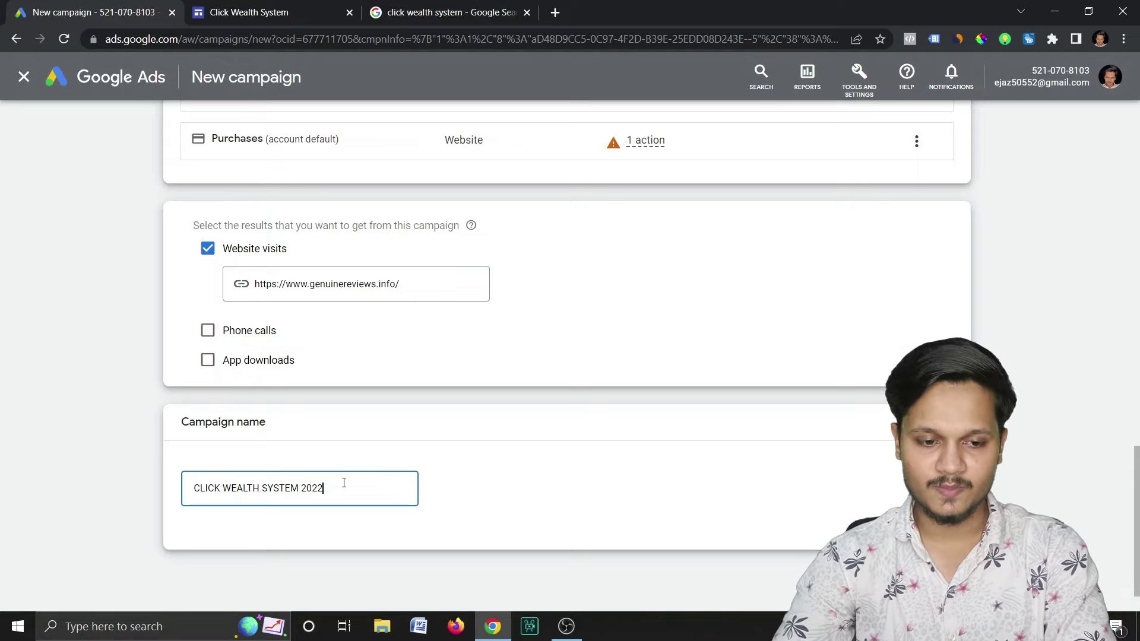
text(July)
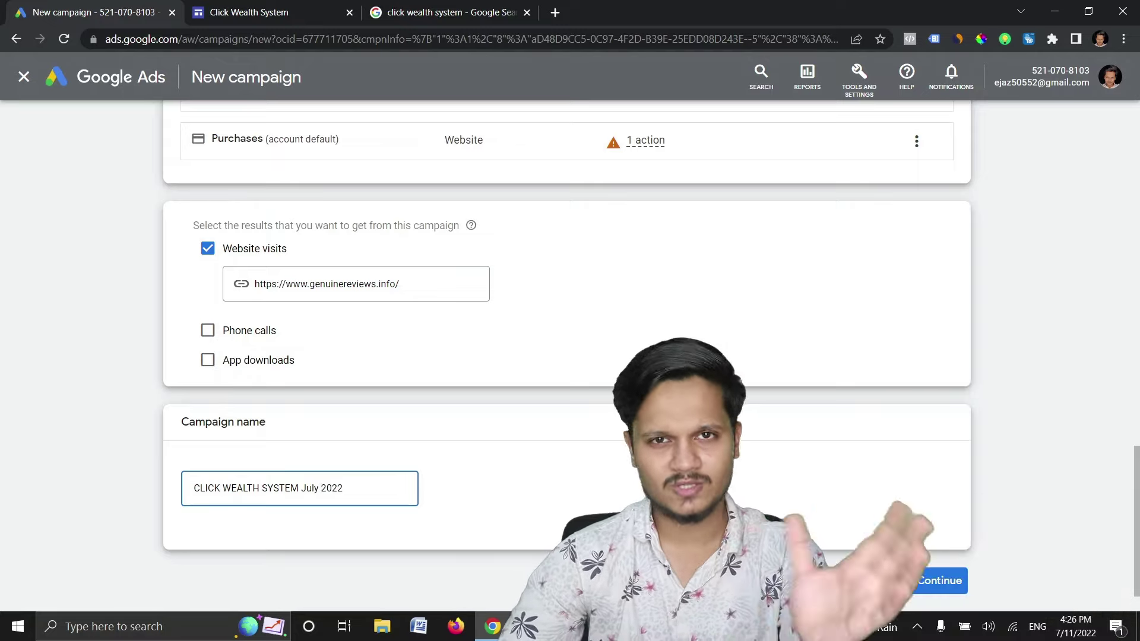
click(937, 585)
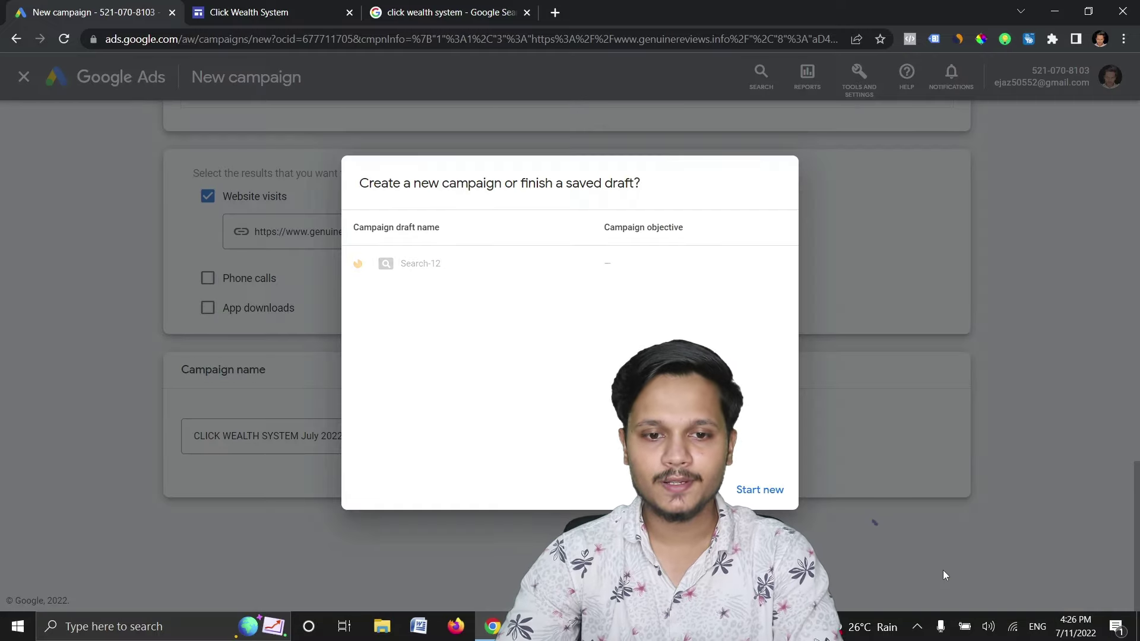
click(767, 495)
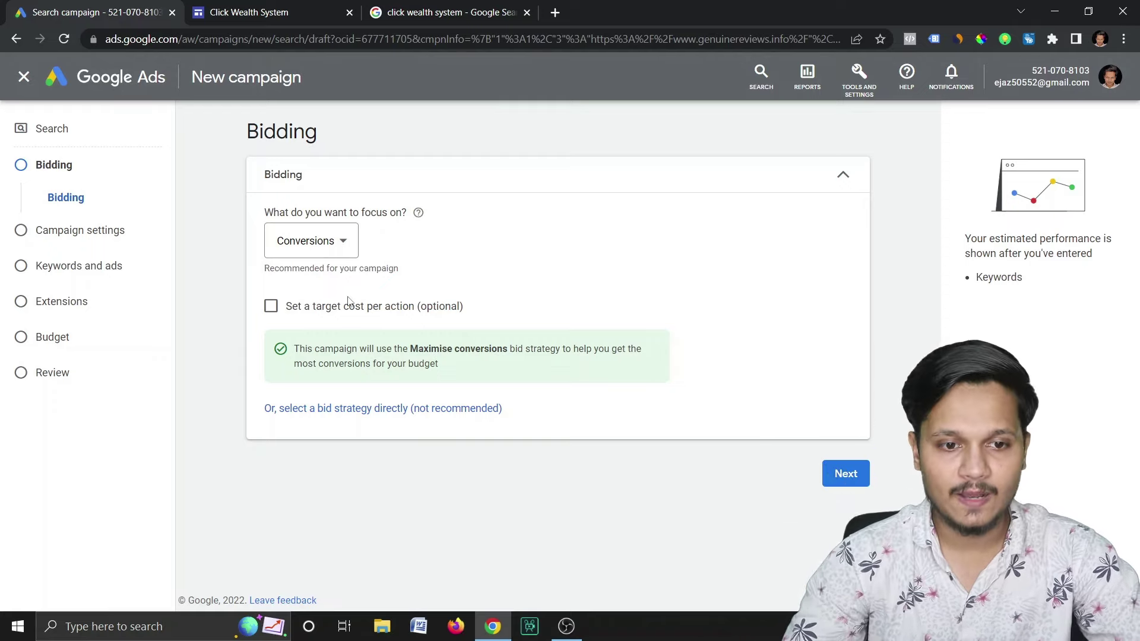
Check the bidding focus options and switch to selecting a bid strategy directly
click(332, 252)
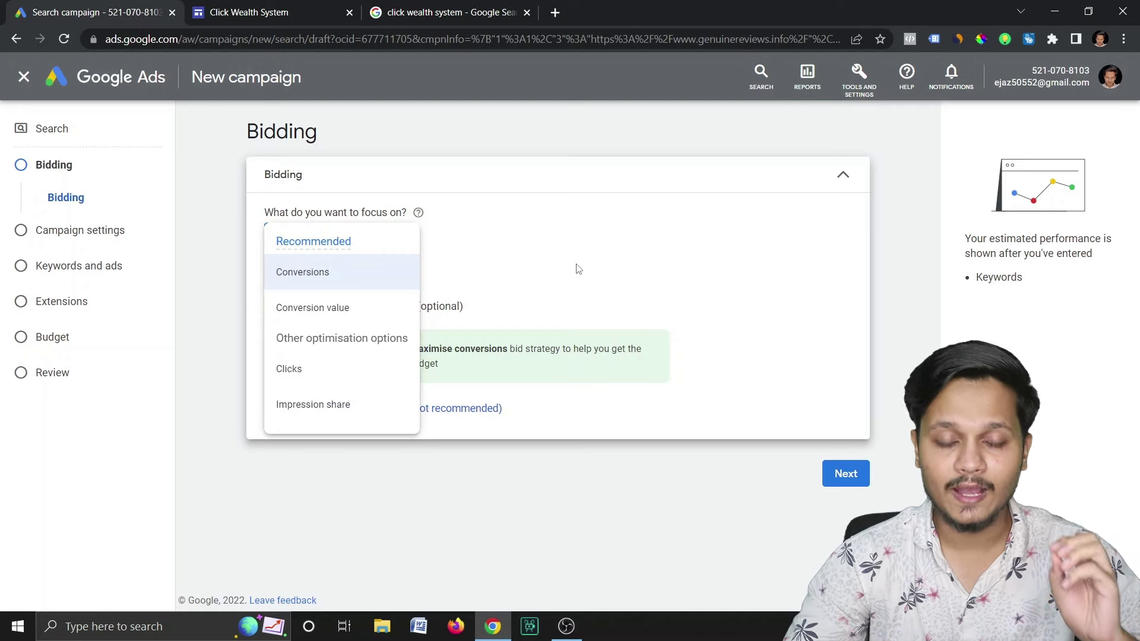
click(482, 411)
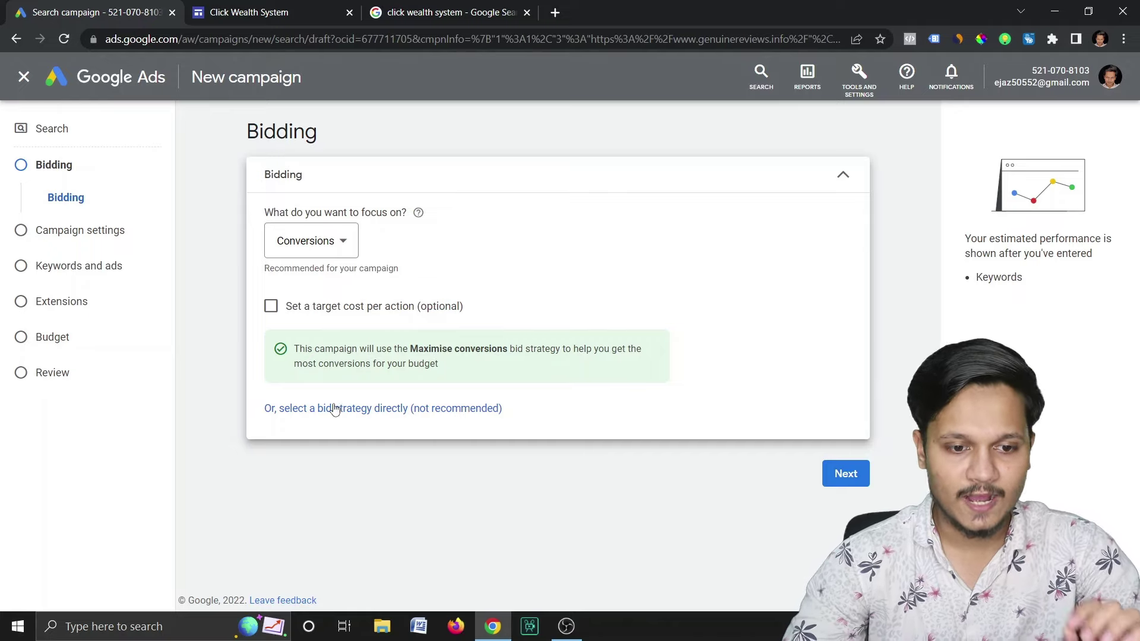
click(420, 410)
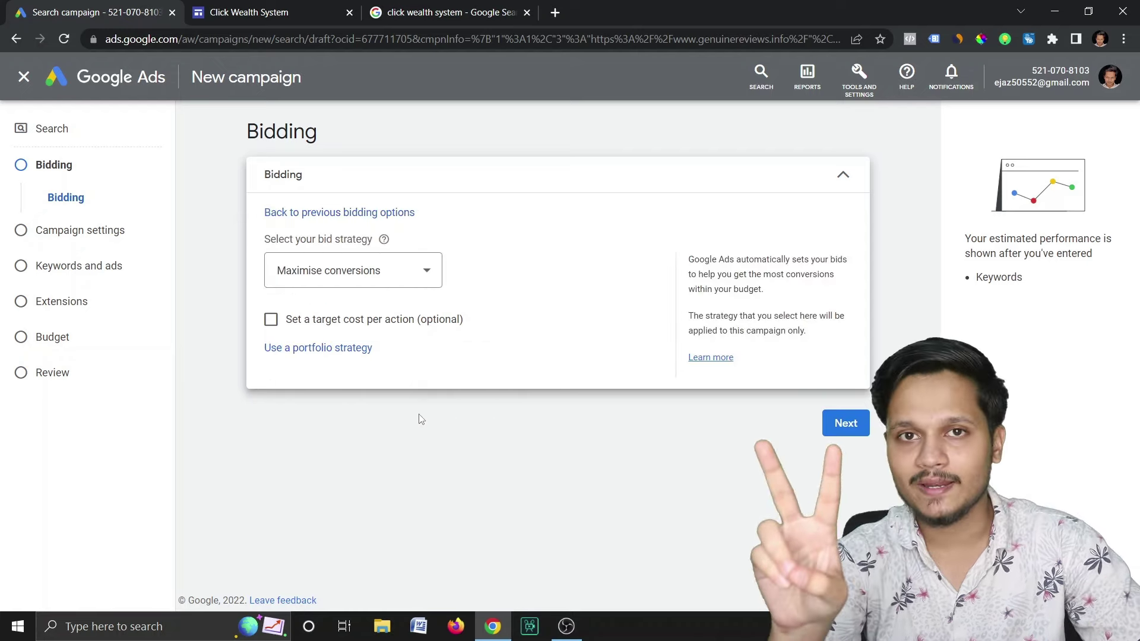
Try Manual CPC as the bid strategy and switch back to Maximise conversions
click(383, 284)
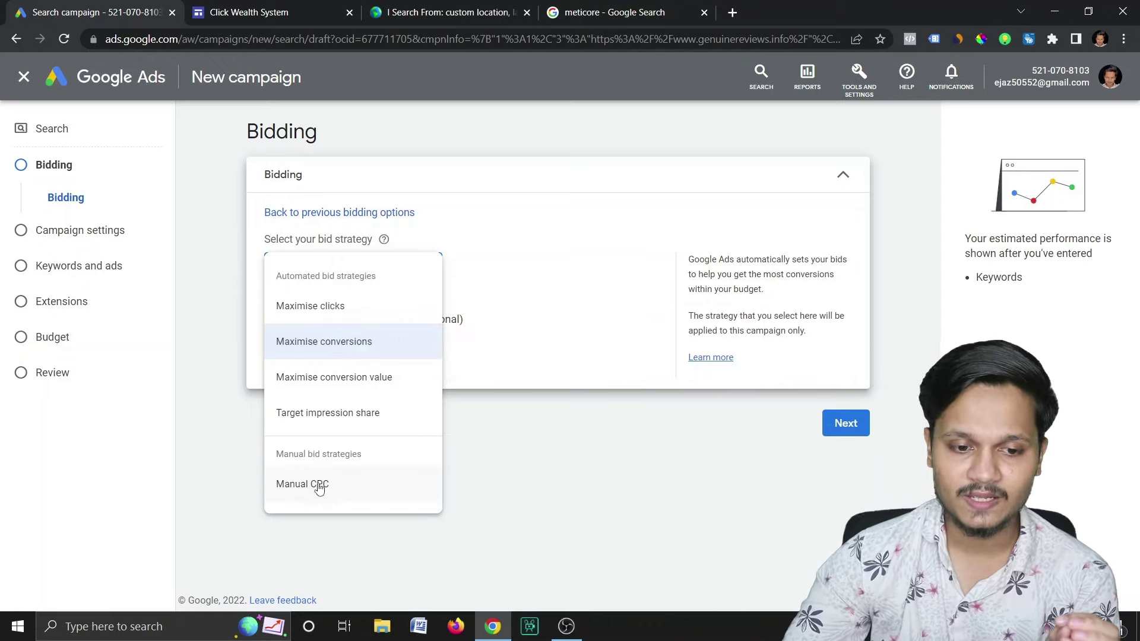
mouse_move(319, 489)
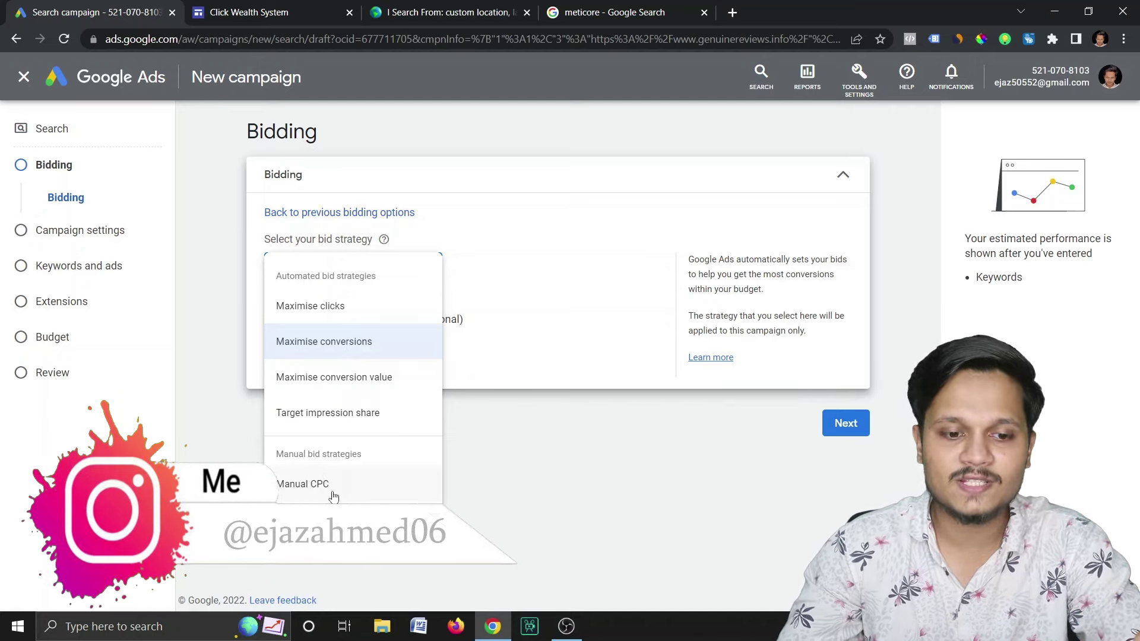
click(332, 494)
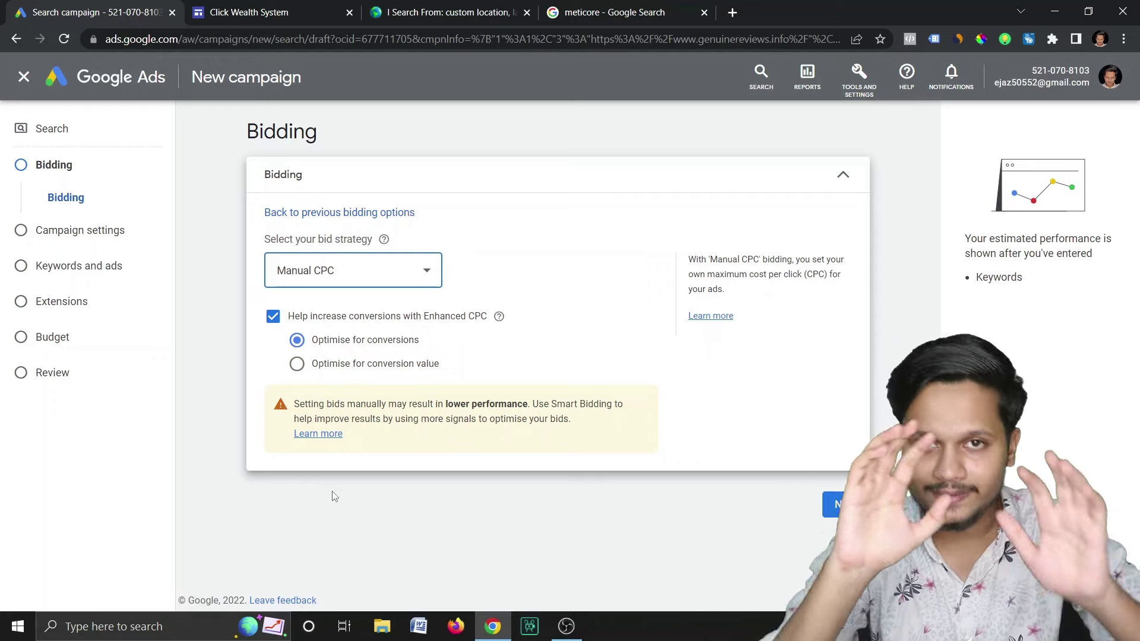
click(338, 288)
click(360, 347)
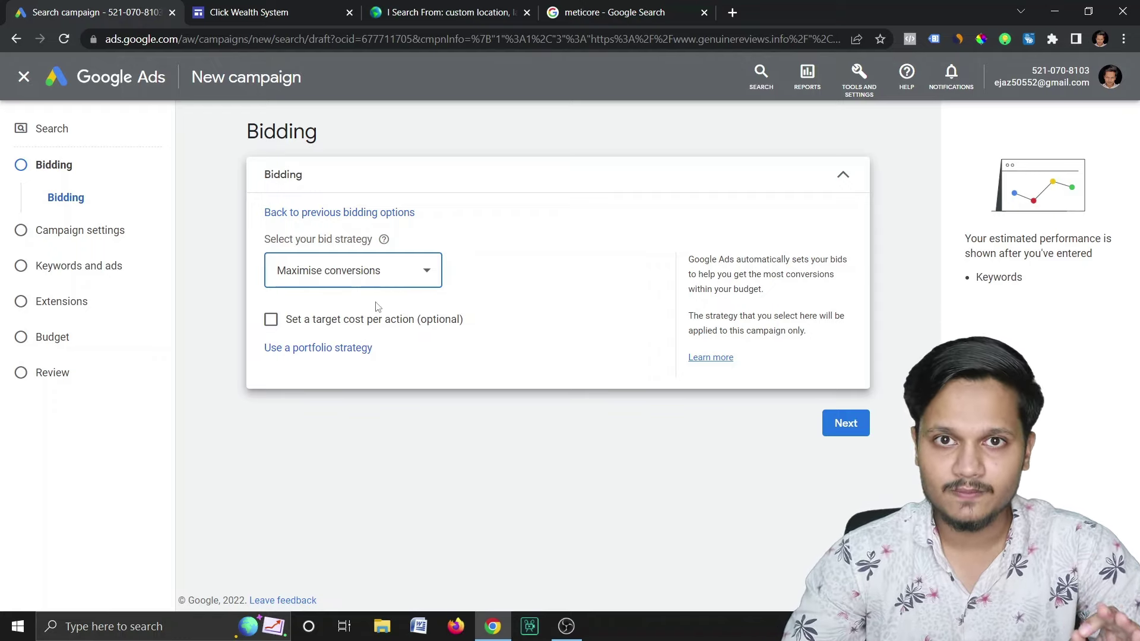
click(379, 281)
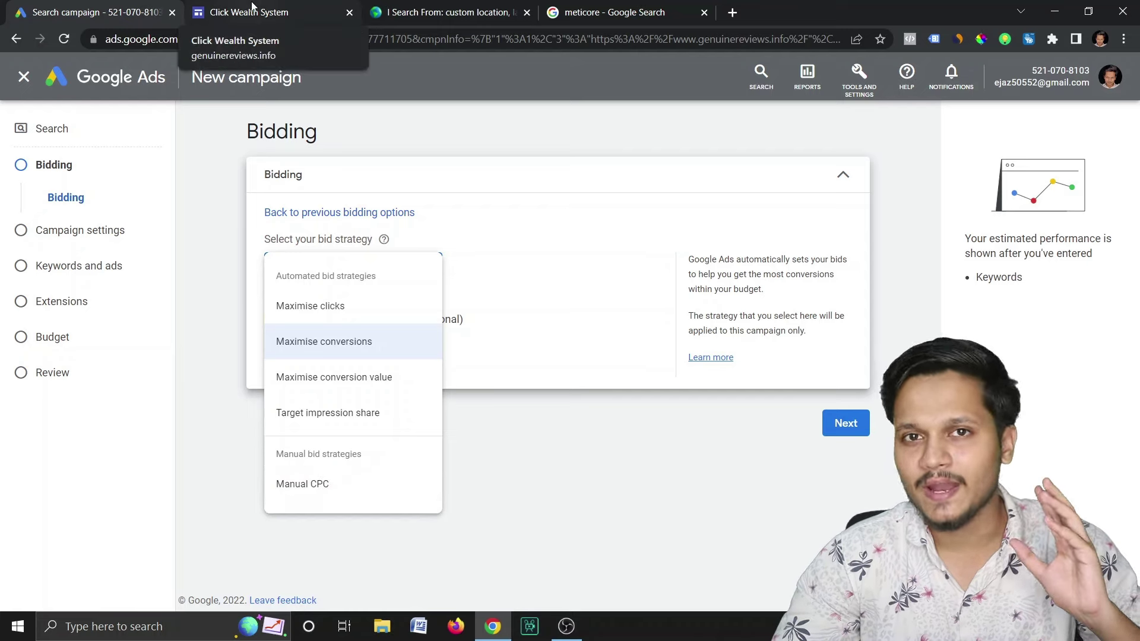
click(357, 354)
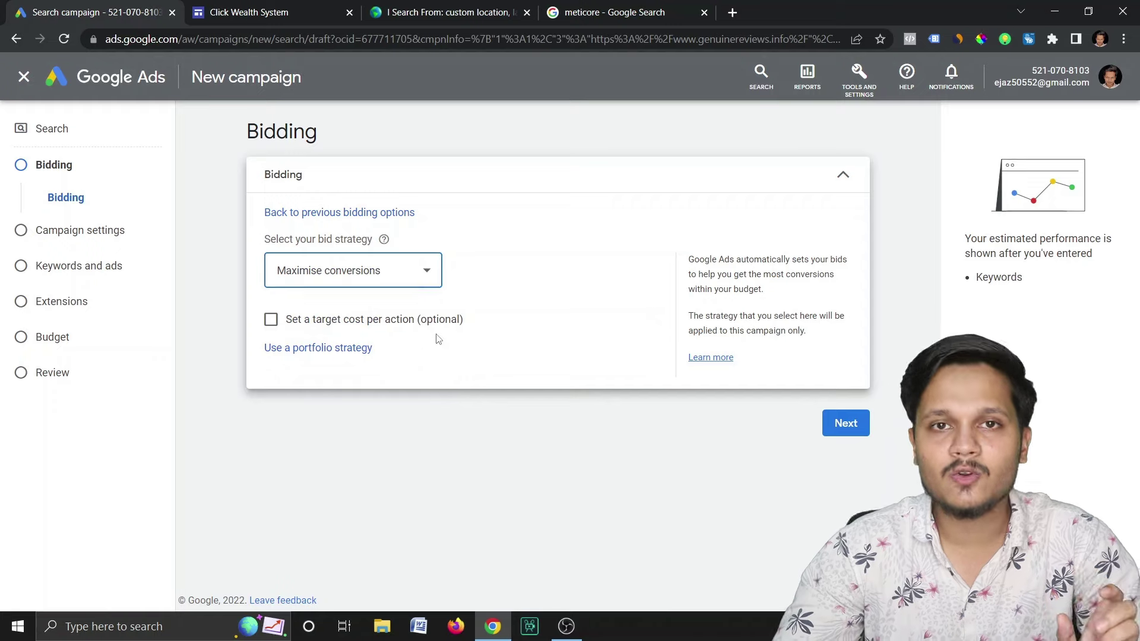
click(404, 277)
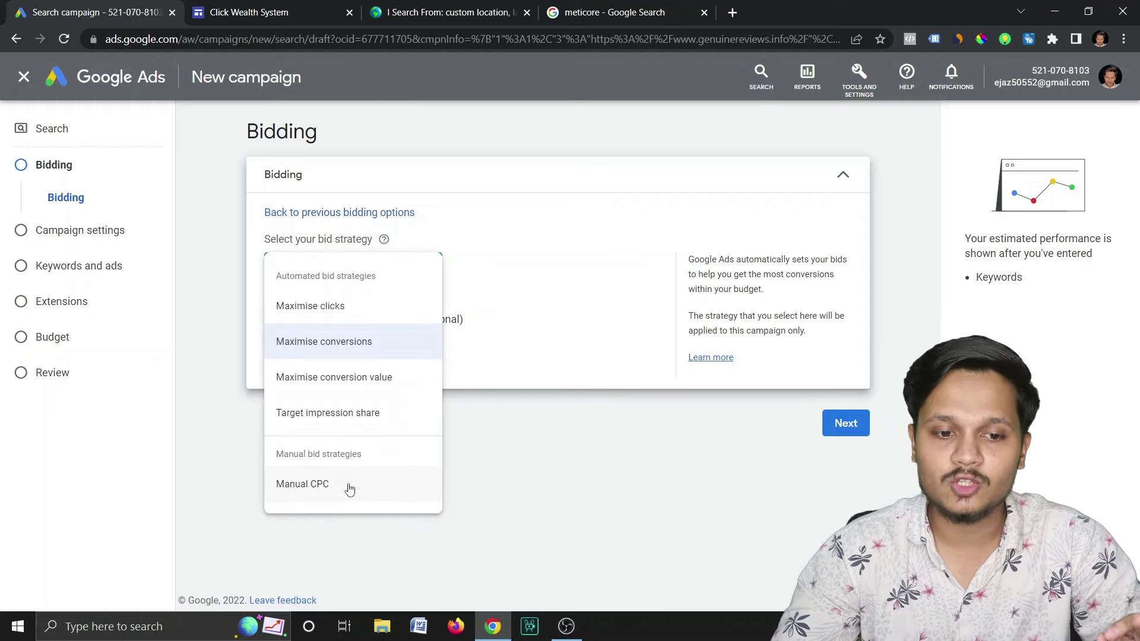
click(349, 485)
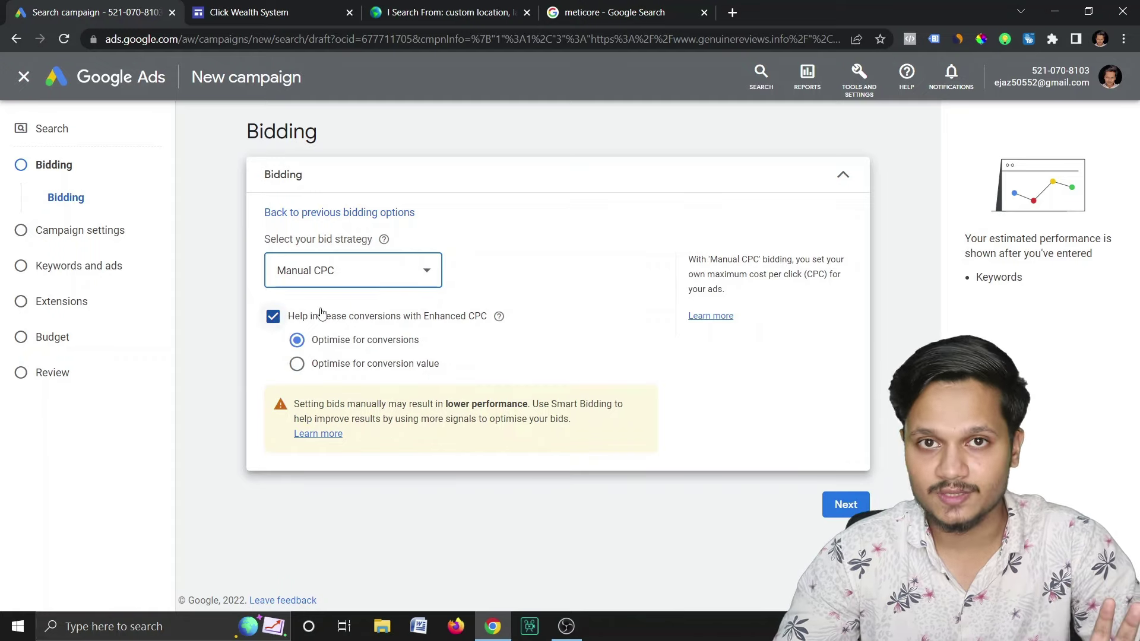
click(331, 273)
click(336, 347)
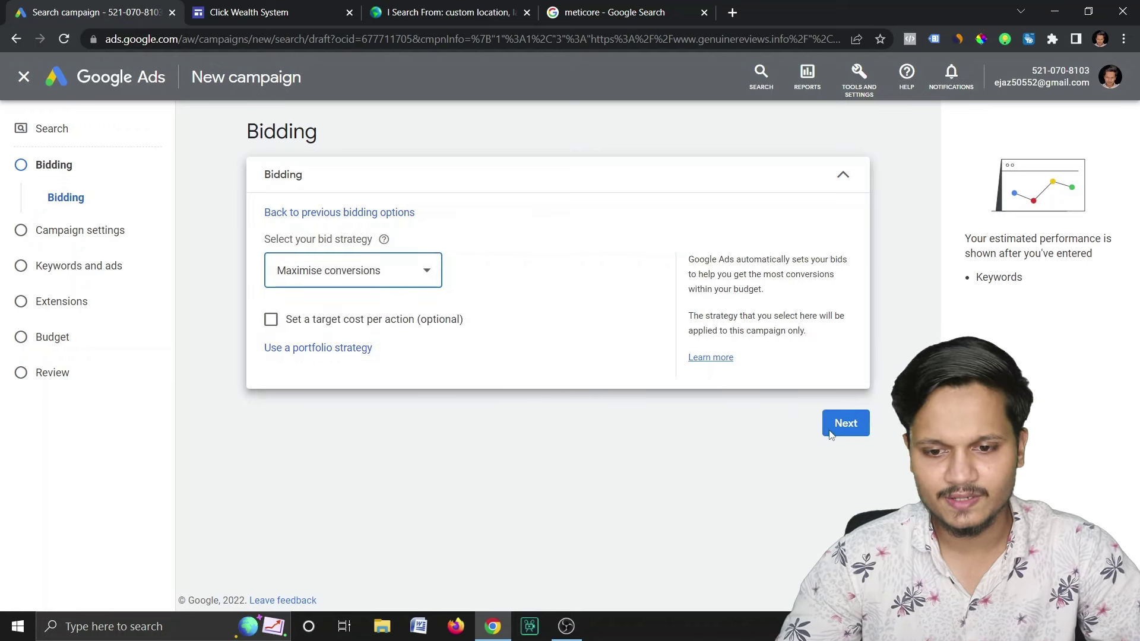
Continue to the campaign settings and exclude Google search partners and the Google Display Network
click(846, 424)
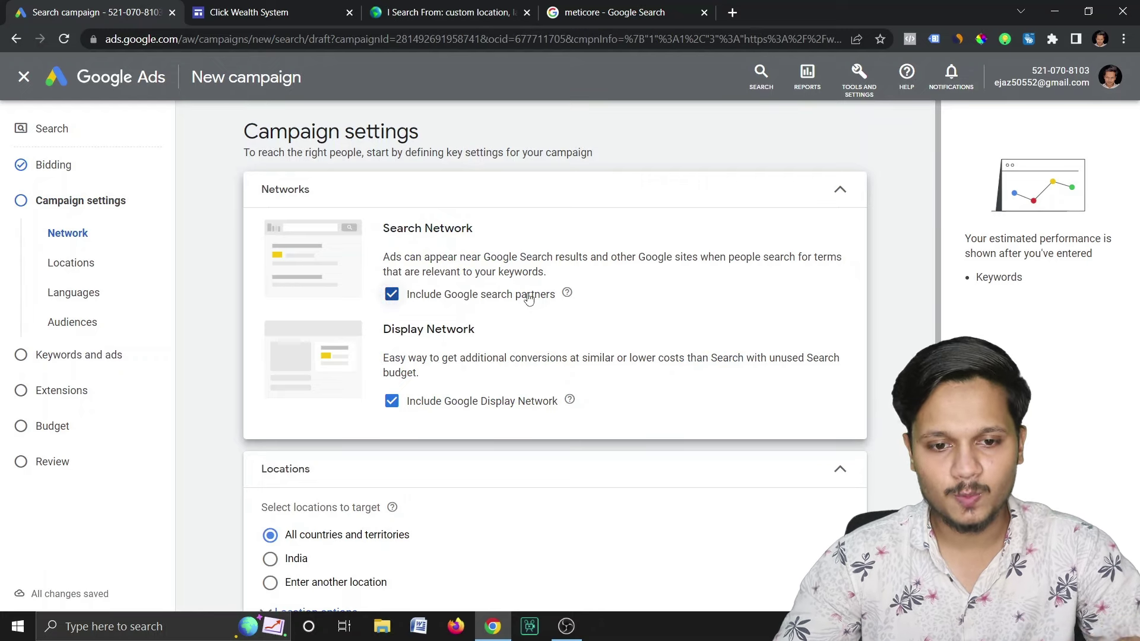
click(452, 300)
click(437, 415)
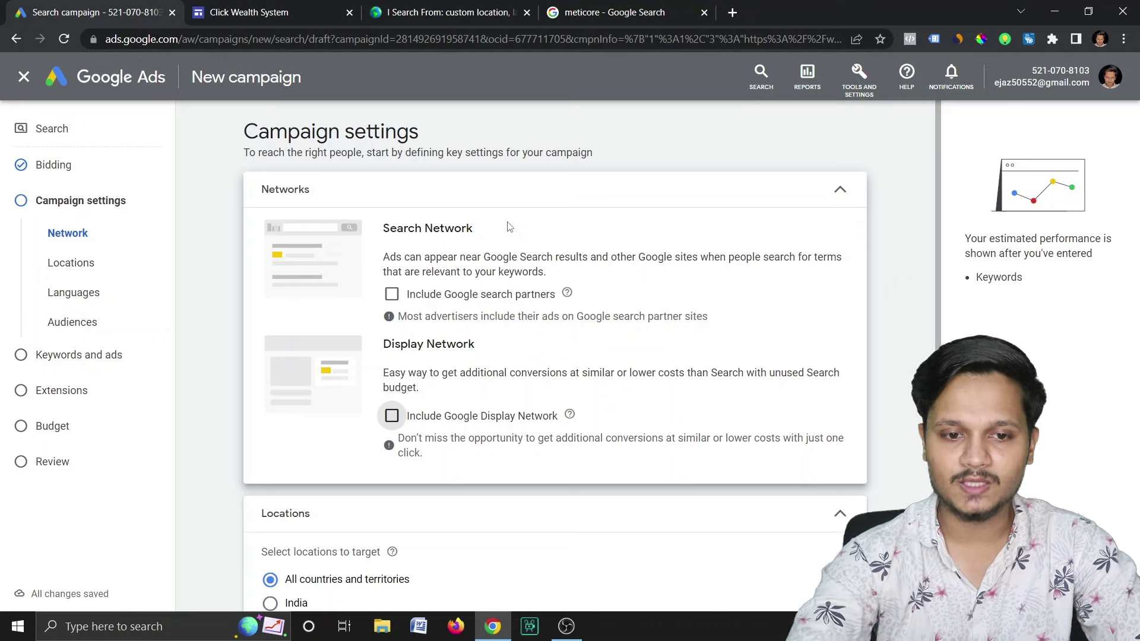
Expand the location options, choose to enter another location, and target the United States
scroll(803, 355, down, 1)
scroll(804, 354, down, 6)
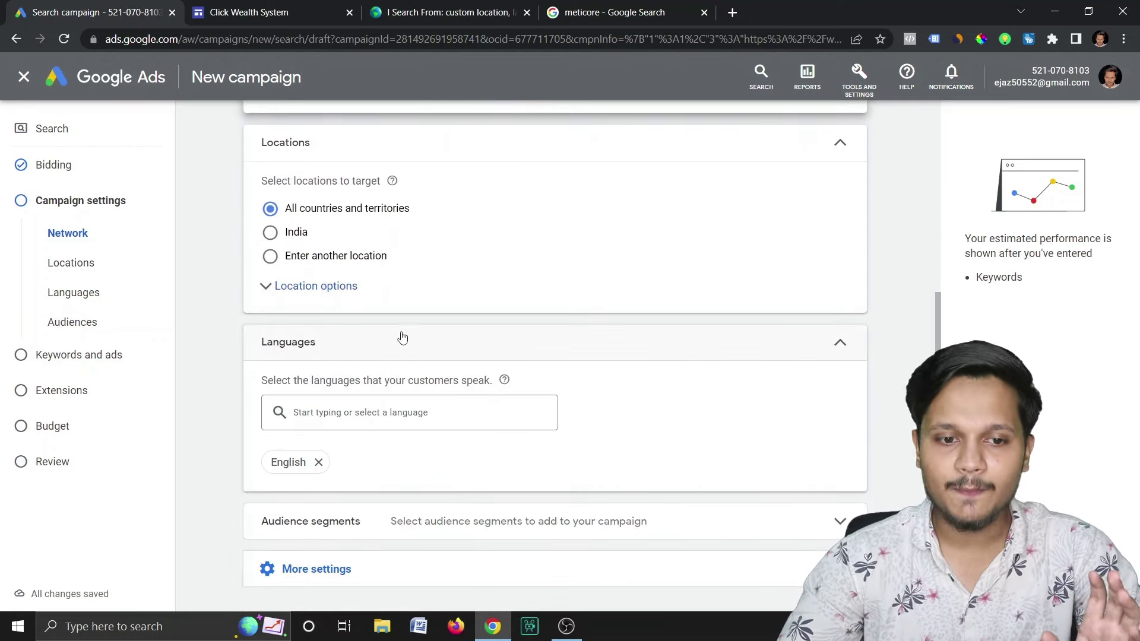
click(351, 298)
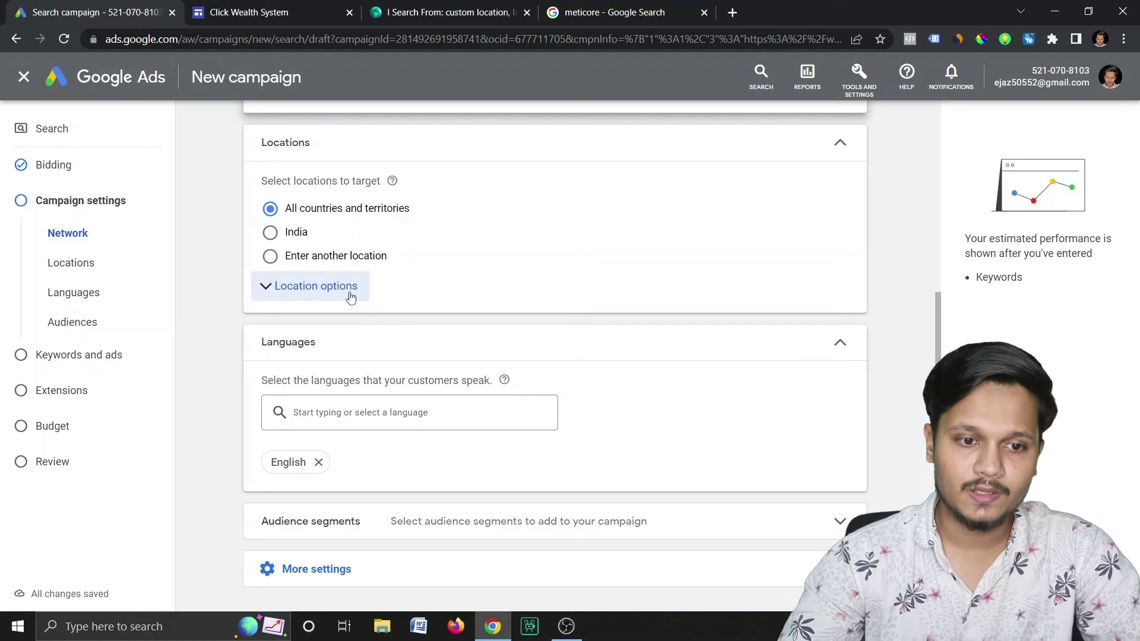
click(351, 298)
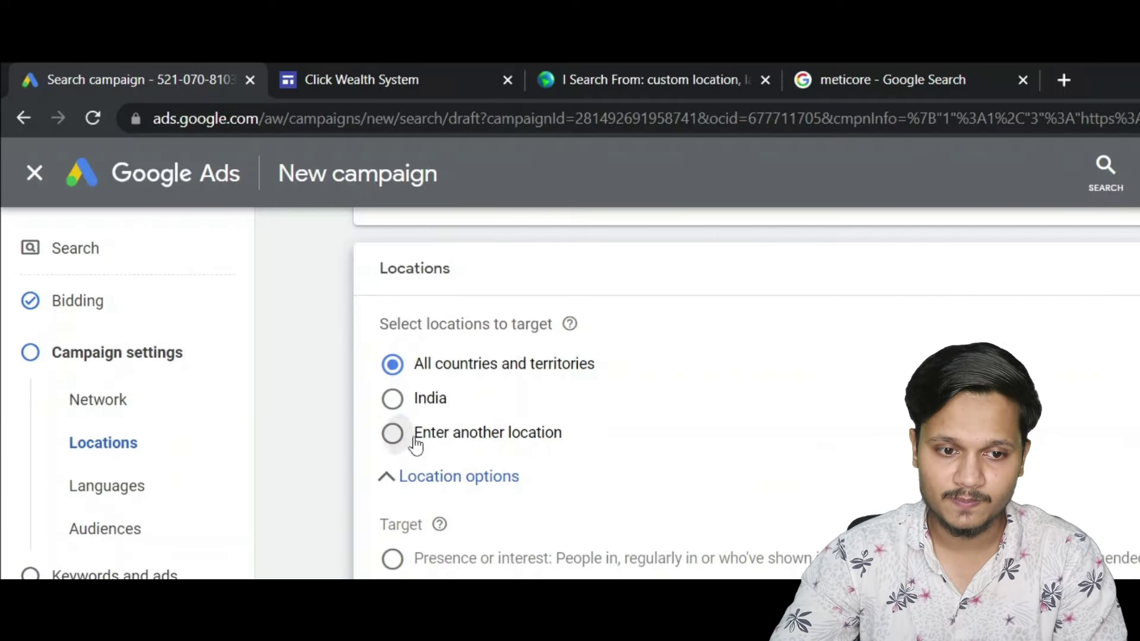
click(414, 440)
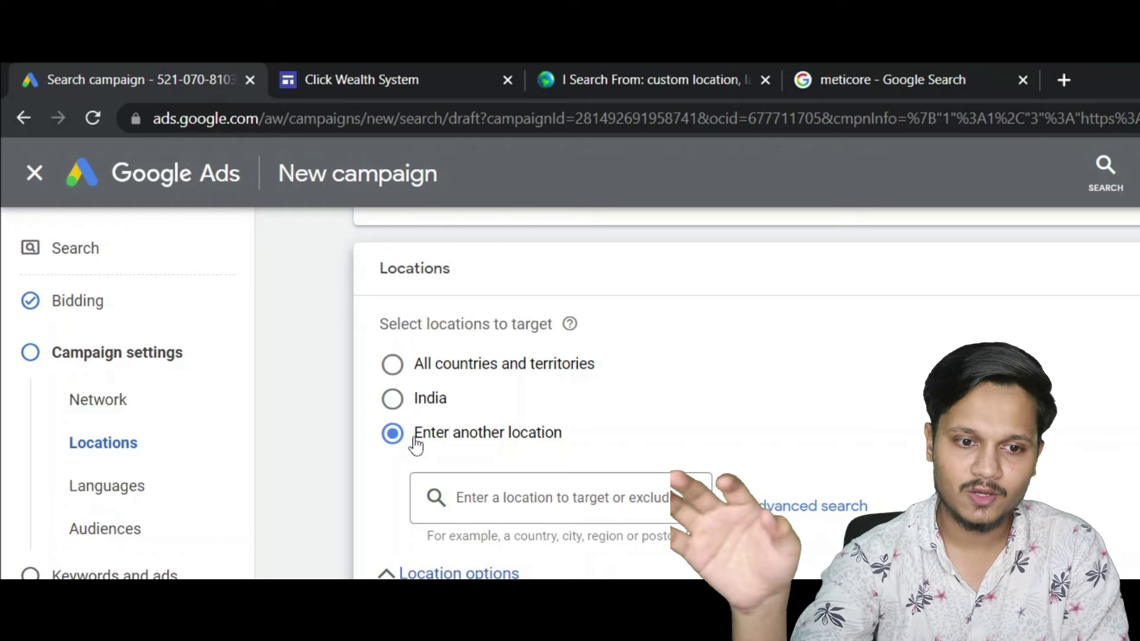
click(576, 496)
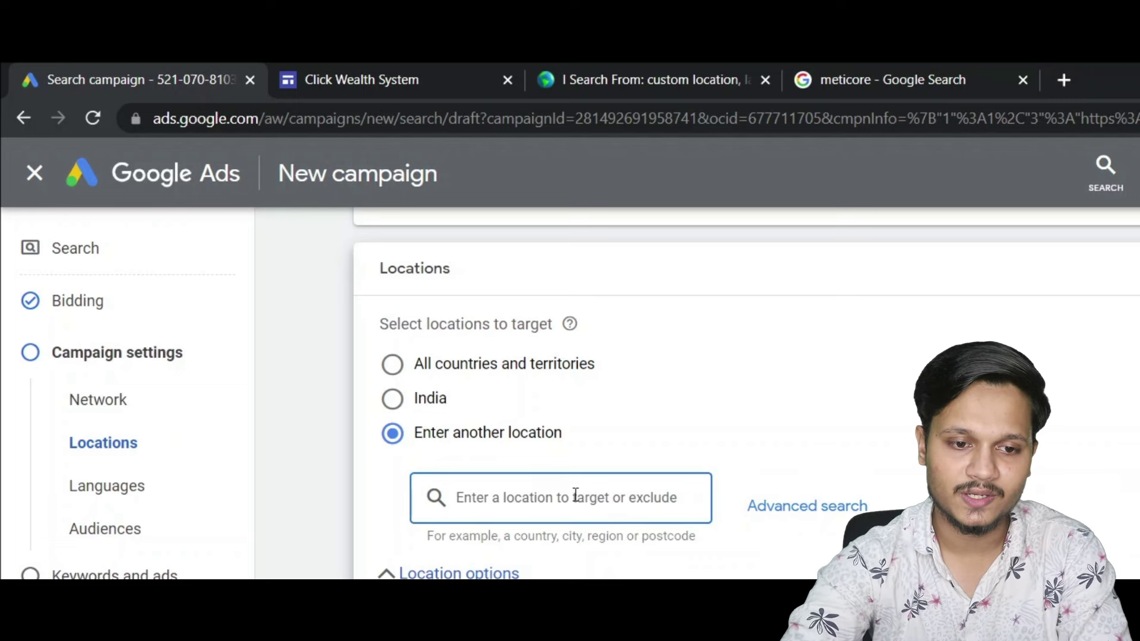
text(united stat)
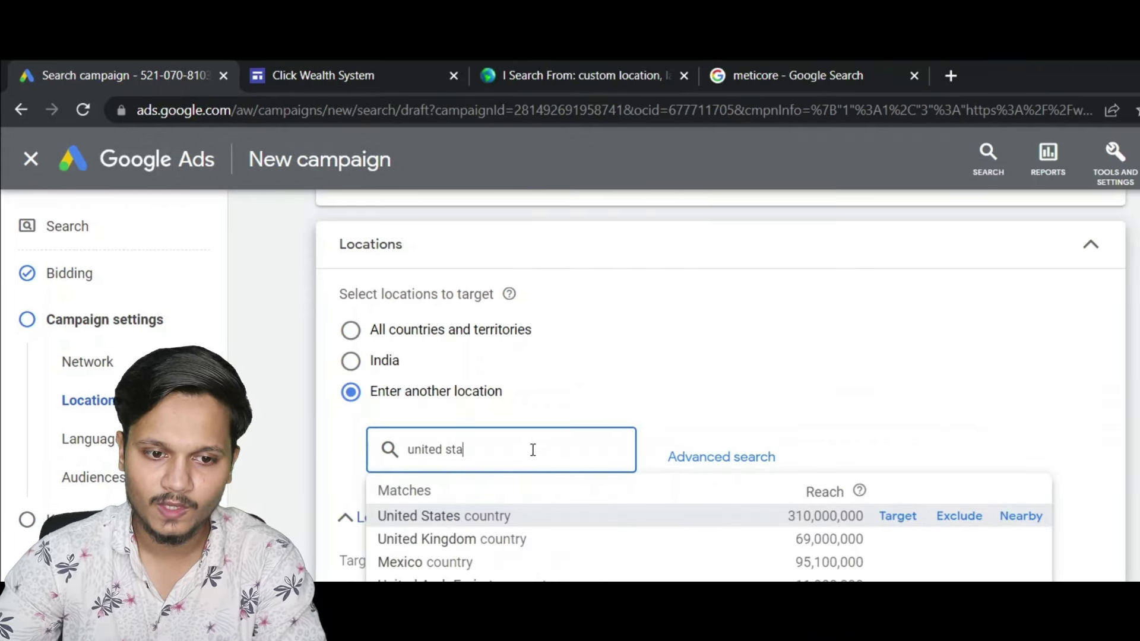
click(896, 516)
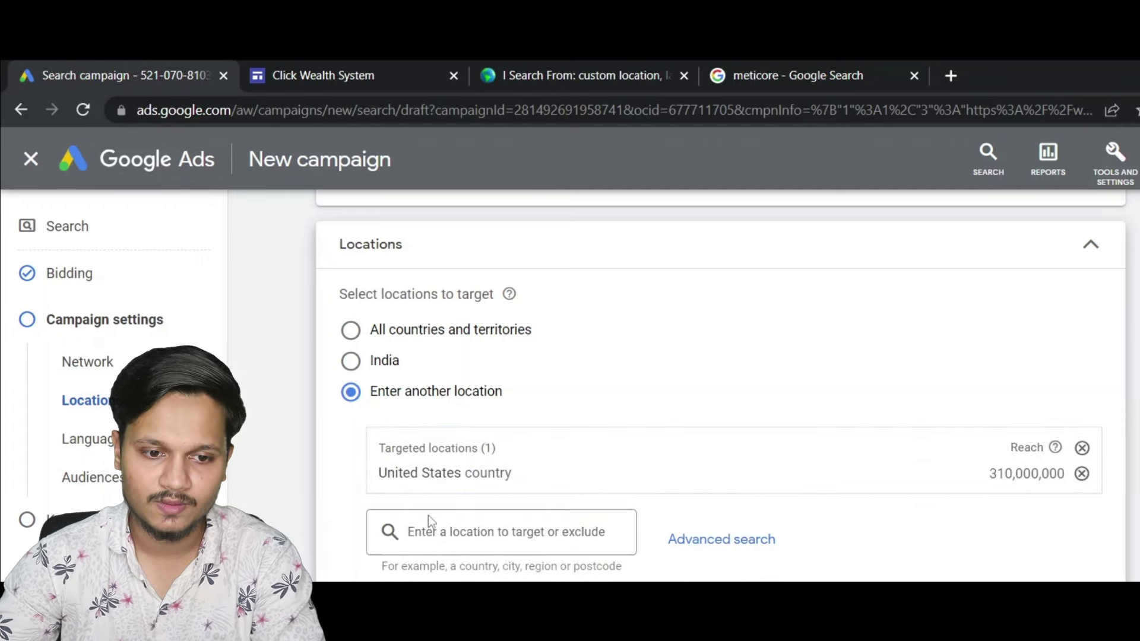
Add the United Kingdom, Canada and Australia as further targeted locations
click(445, 536)
text(united king)
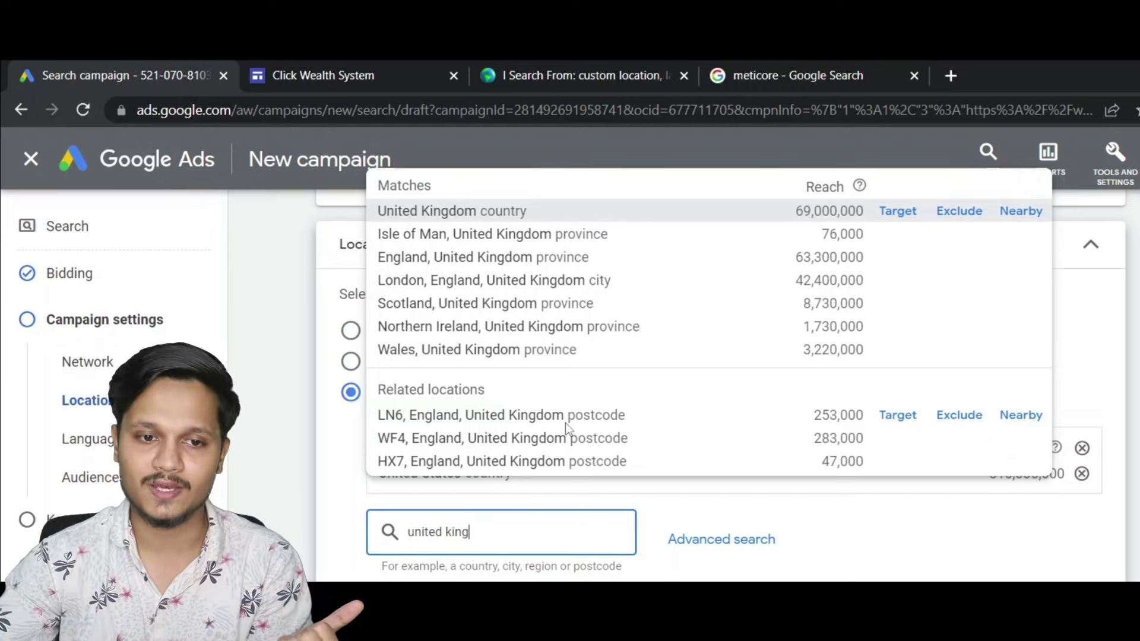
click(896, 210)
click(526, 554)
text(canada)
click(897, 234)
text(austra)
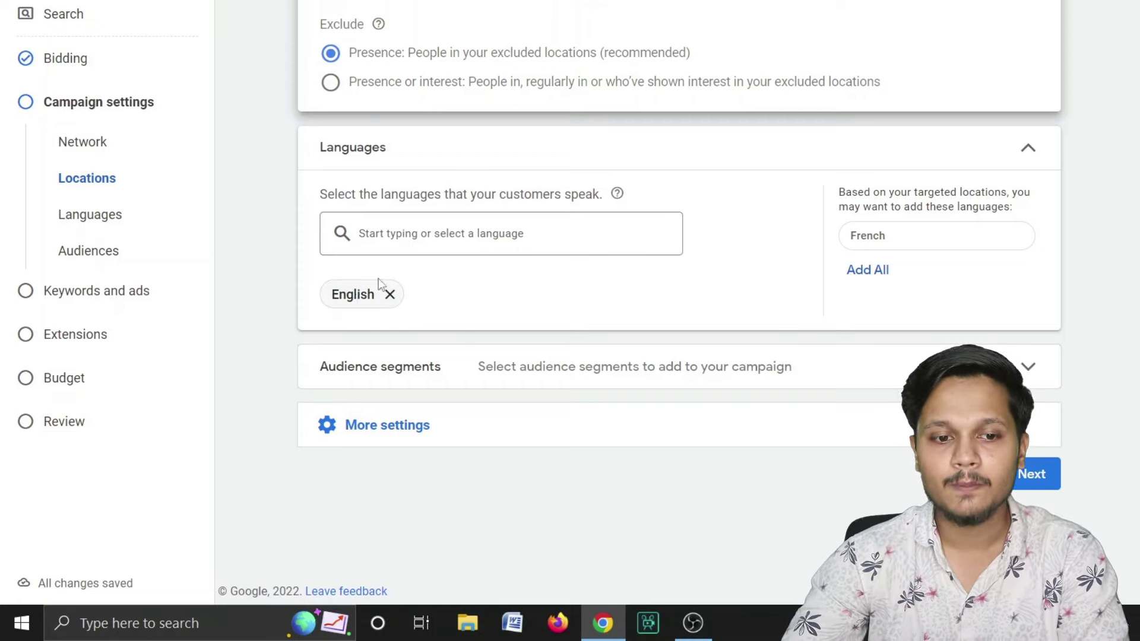
Check the list of customer languages, leaving only English selected
click(385, 232)
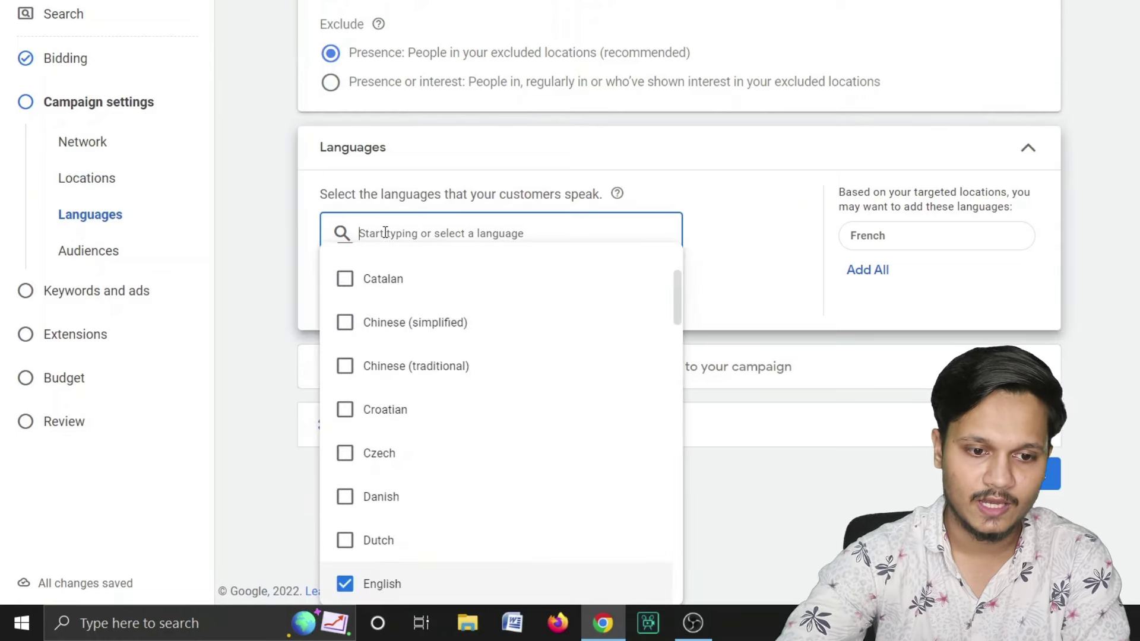
scroll(376, 502, down, 2)
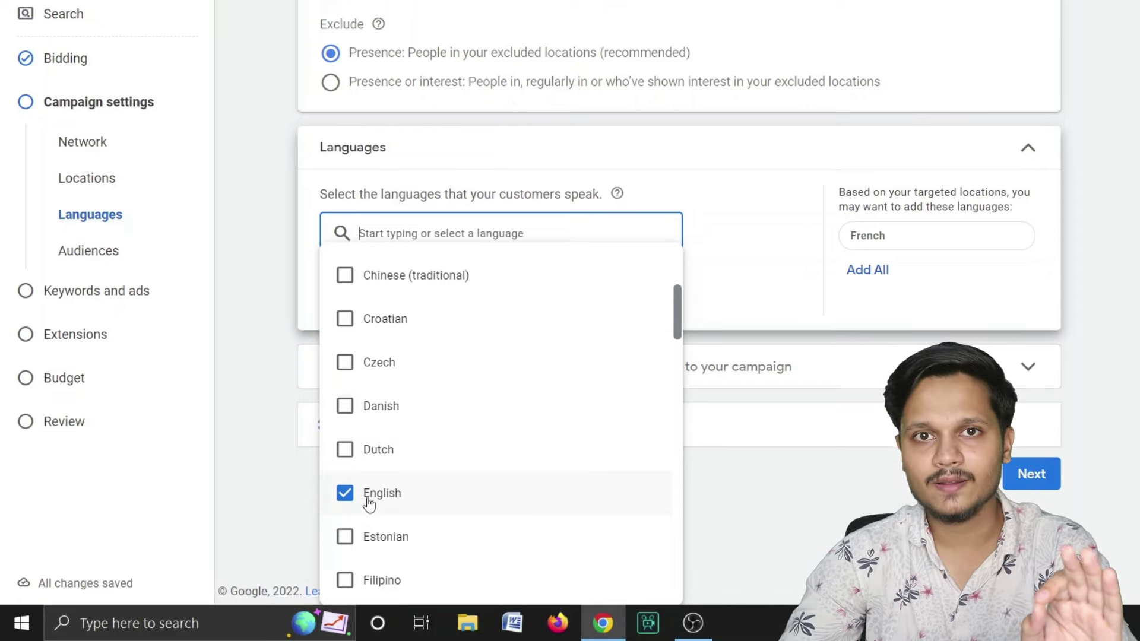
key(Escape)
Expand the additional campaign settings and review the ad rotation options, keeping Optimise: Prefer best performing ads
click(391, 429)
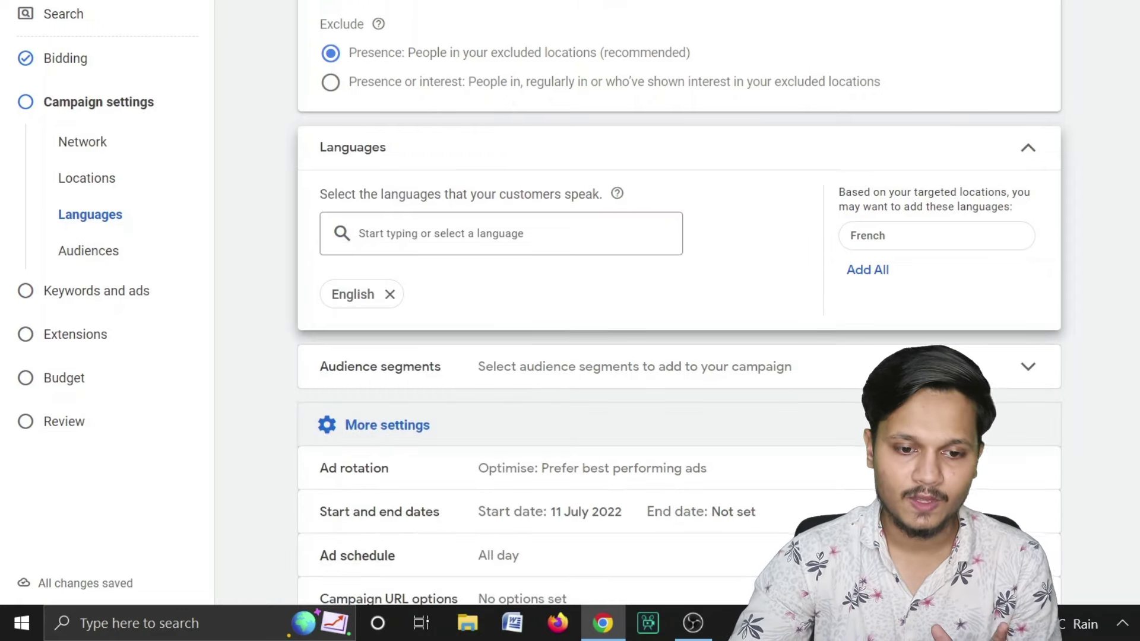
scroll(612, 256, down, 3)
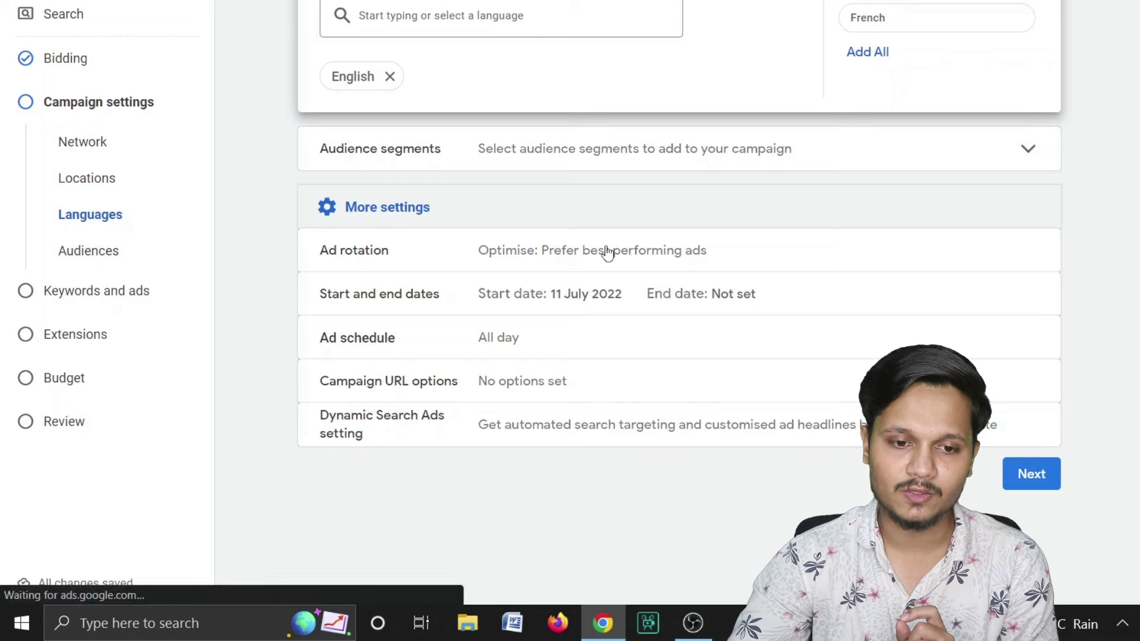
click(607, 251)
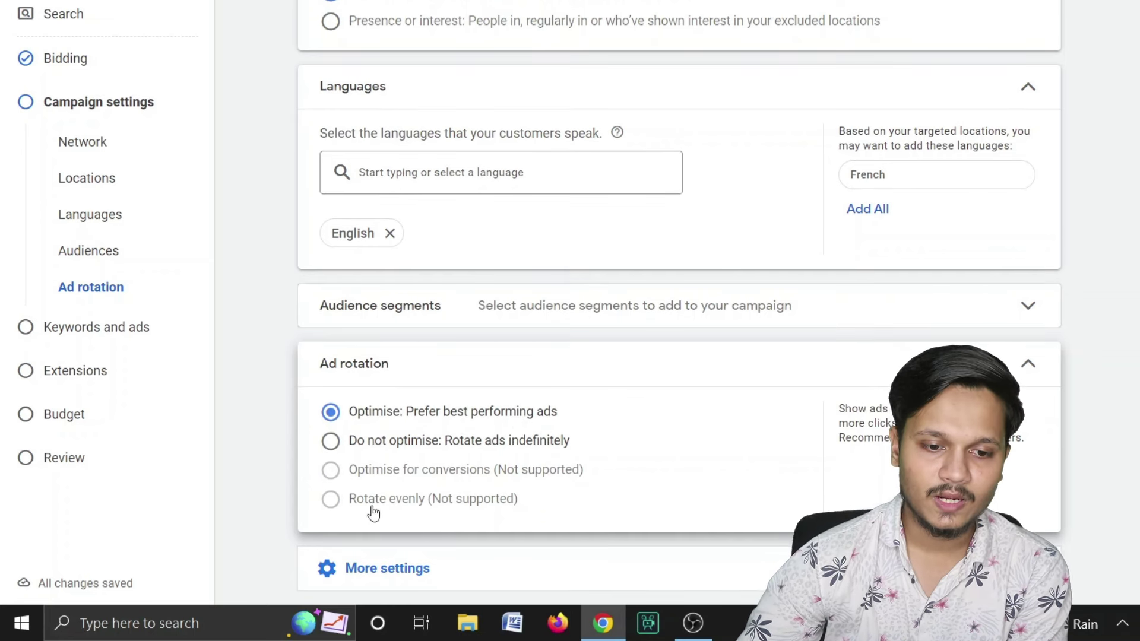
scroll(380, 522, down, 2)
Open the campaign's start and end dates and set the end date to 16 Jul 2022
click(402, 436)
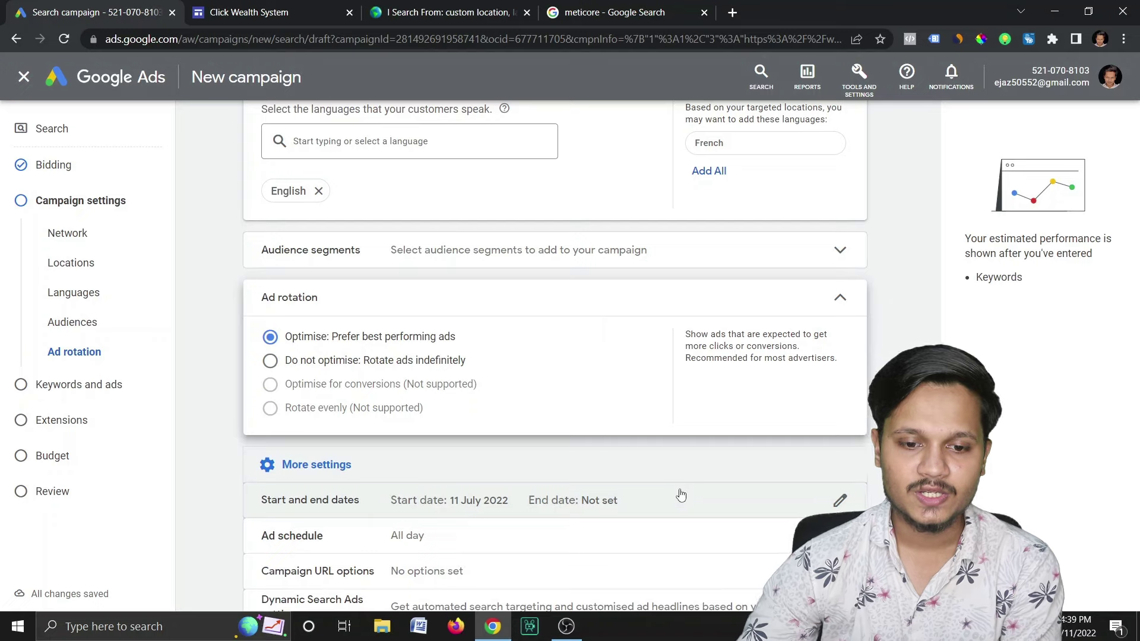
scroll(681, 496, down, 1)
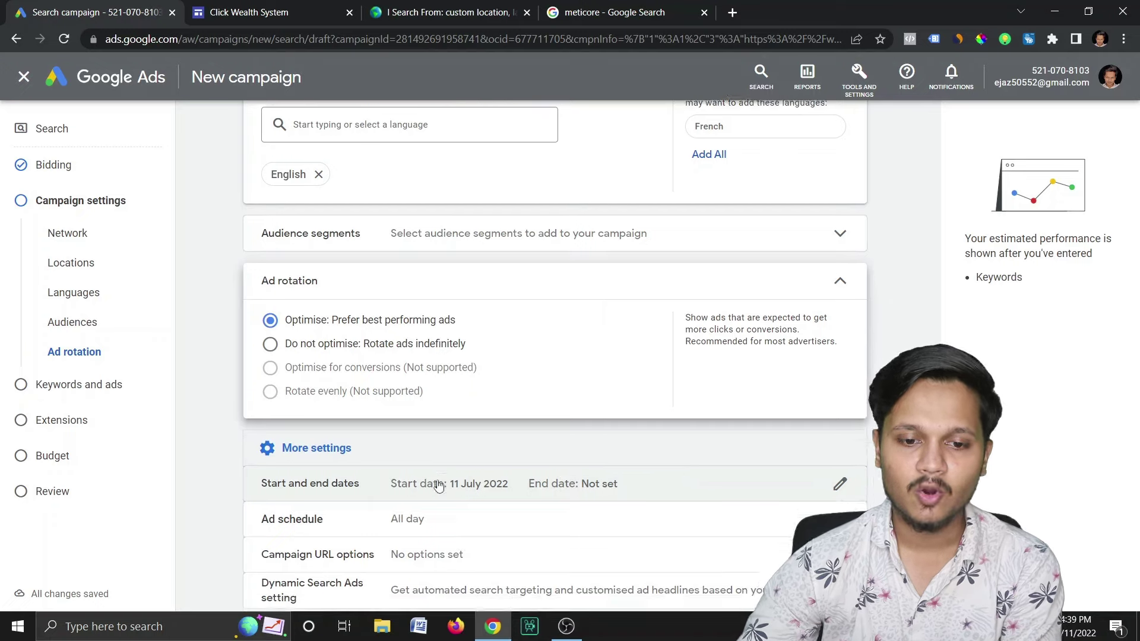
click(839, 427)
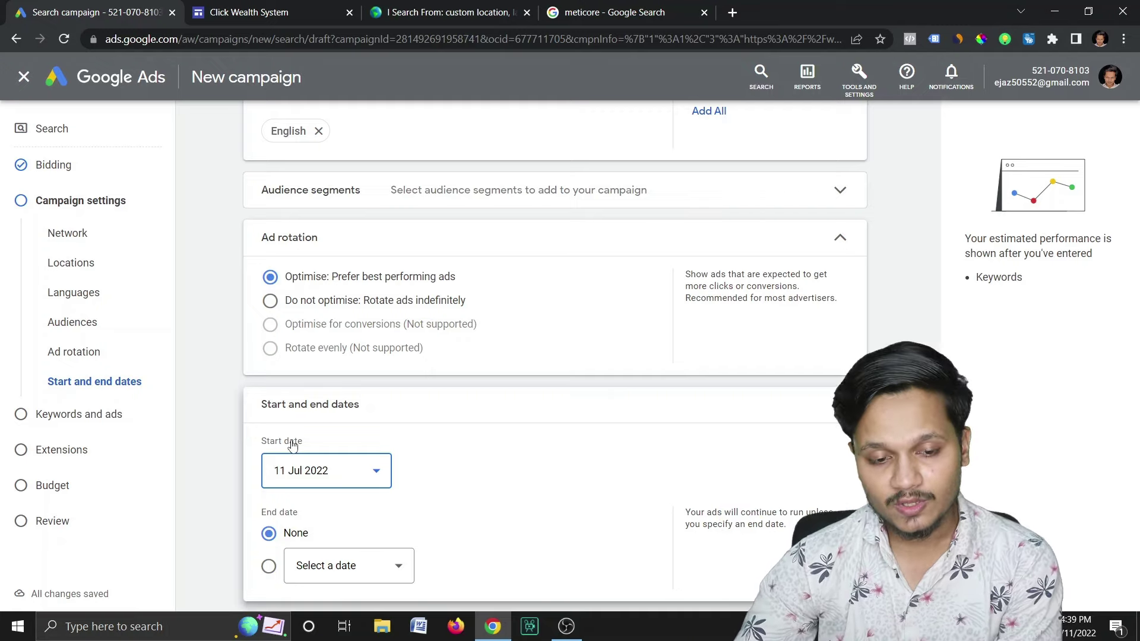
scroll(295, 469, down, 1)
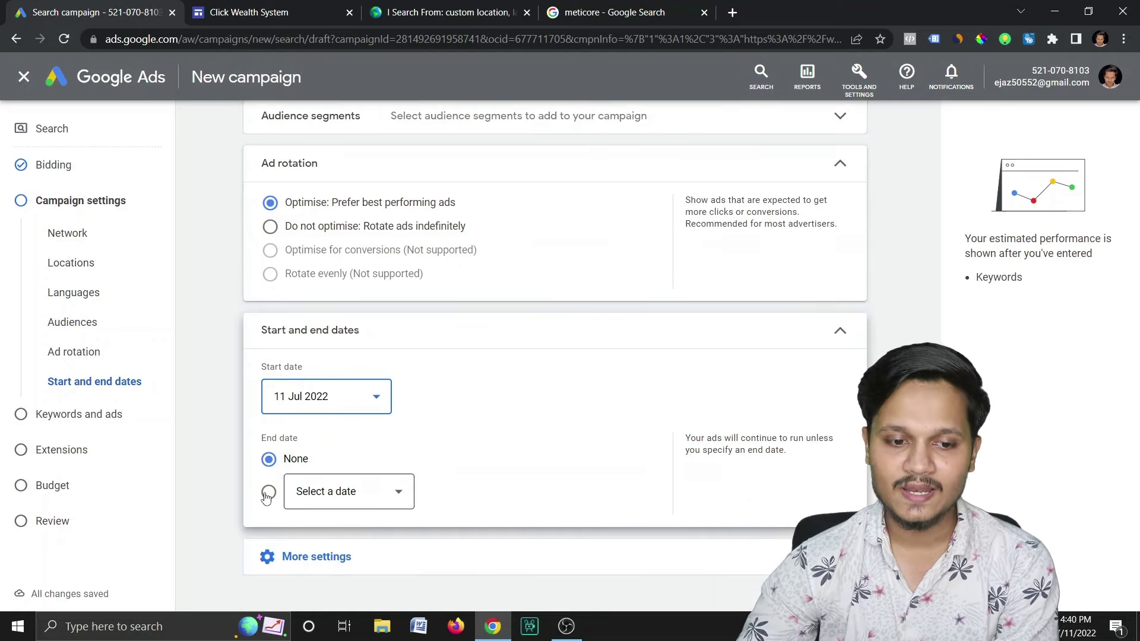
click(267, 496)
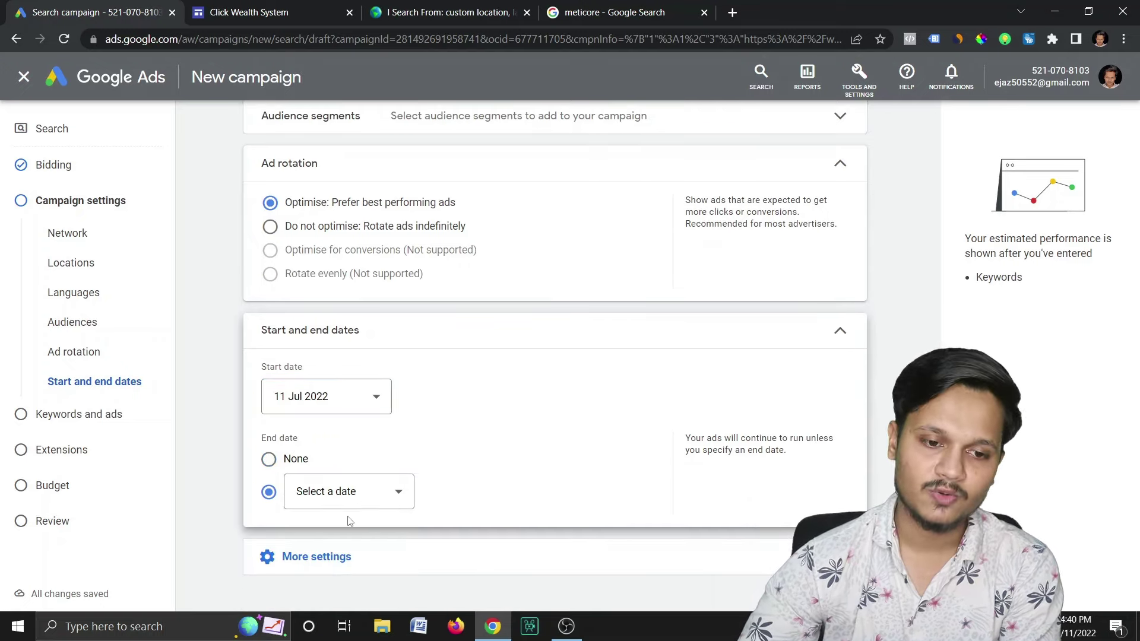
click(352, 497)
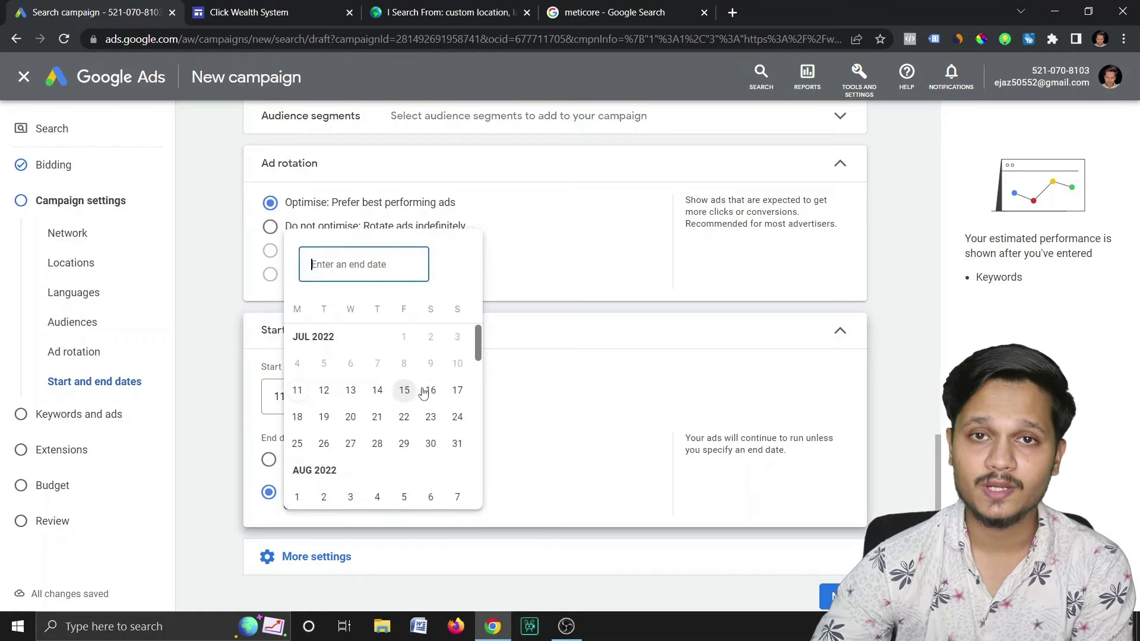
click(432, 391)
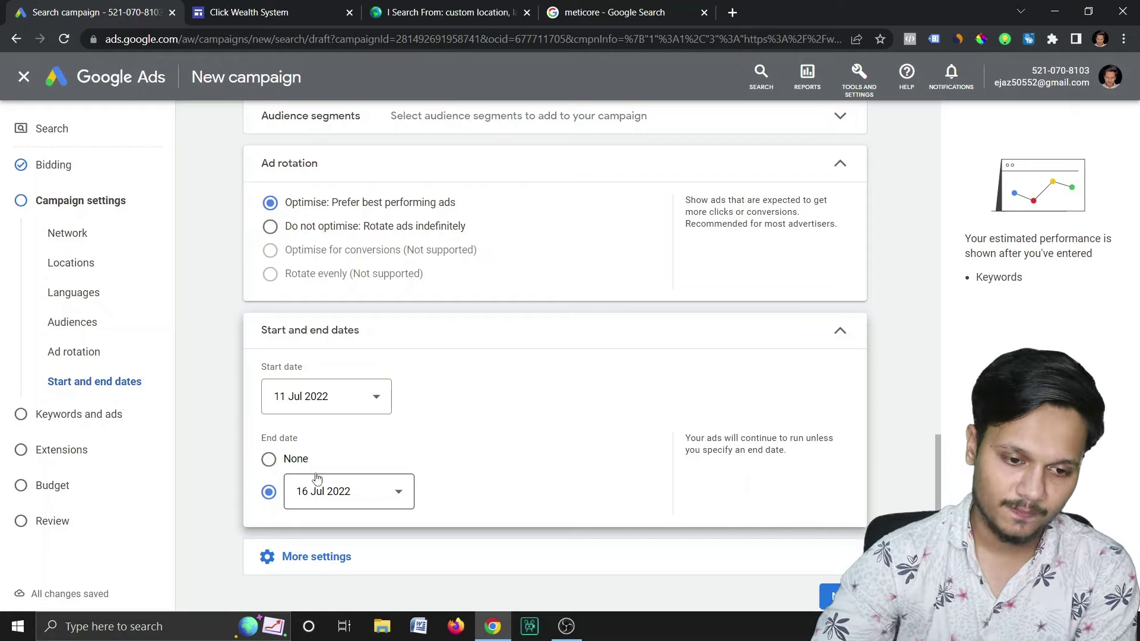
Set the campaign's end date to None and collapse the start and end dates section
click(295, 466)
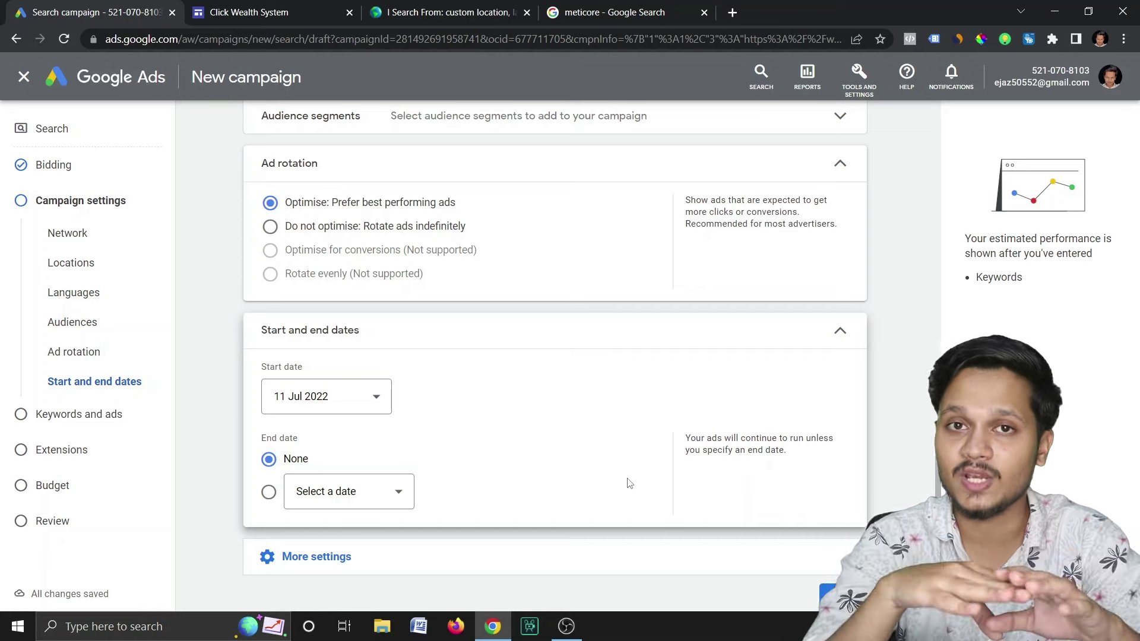
click(841, 331)
Set the ad schedule to all days from 20:00 to 00:00 and from 00:00 to 10:00, checking the account time zone
click(332, 475)
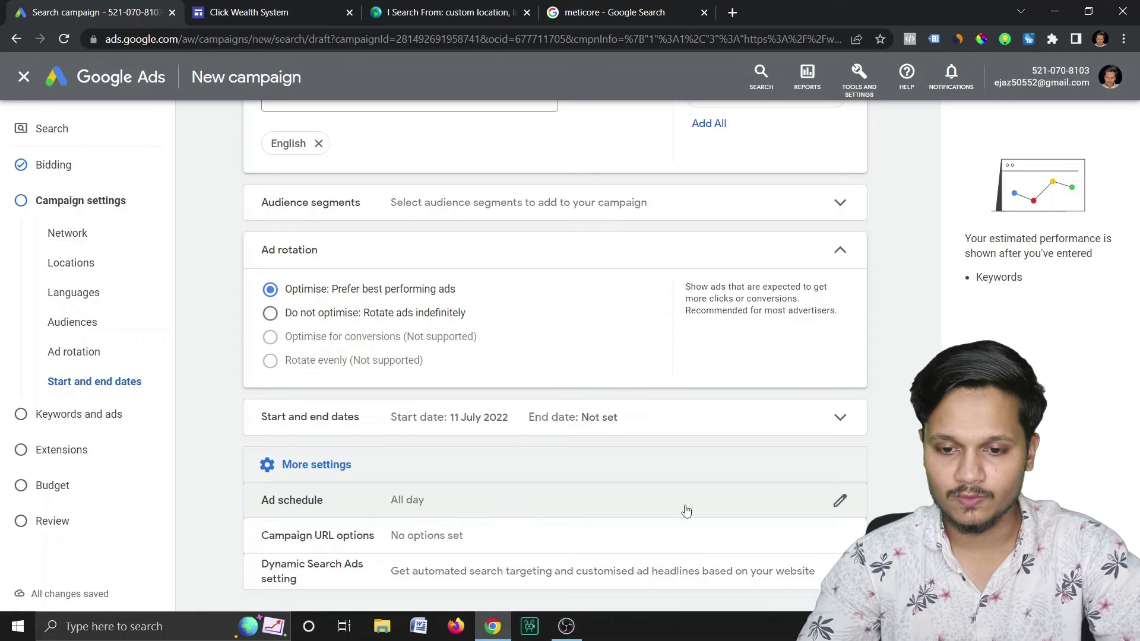
click(769, 505)
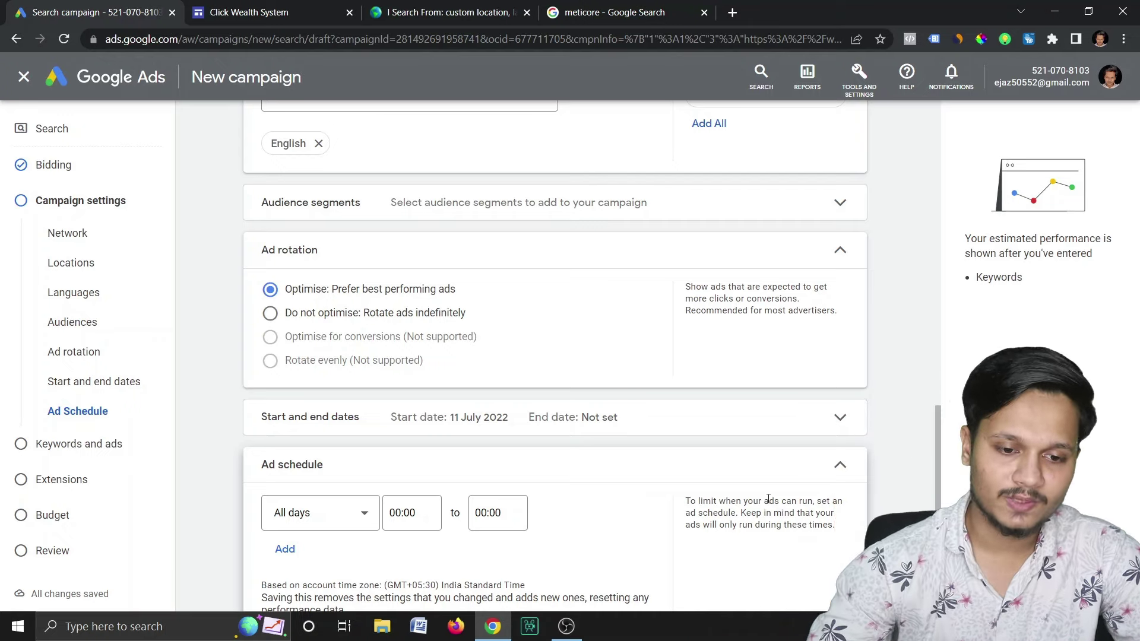
scroll(466, 520, down, 2)
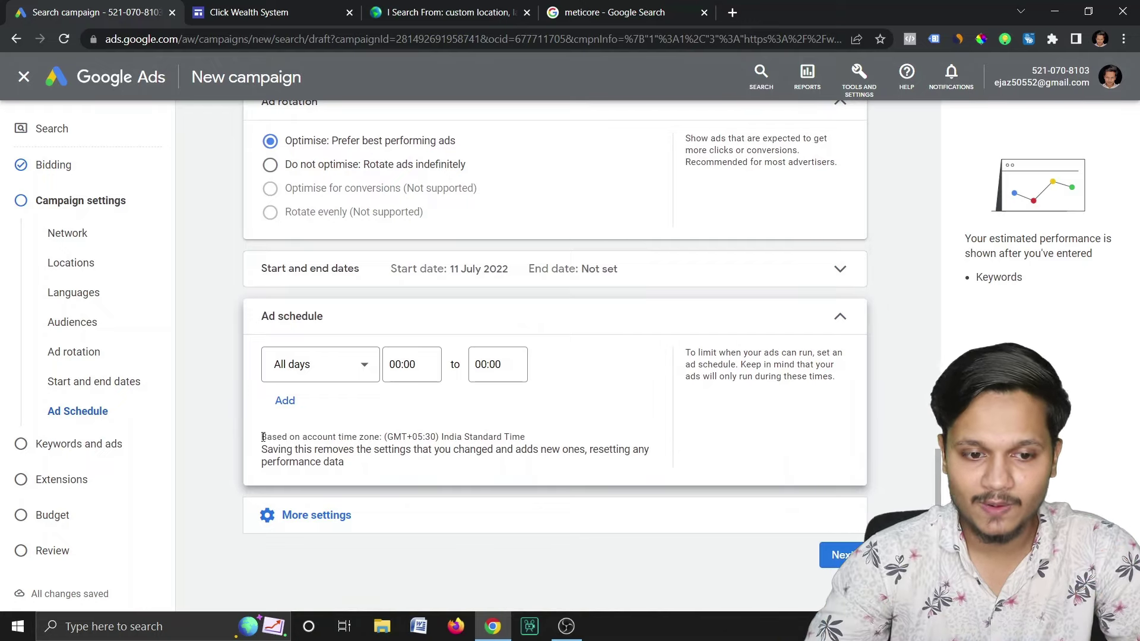
drag(262, 438, 372, 438)
drag(443, 438, 544, 450)
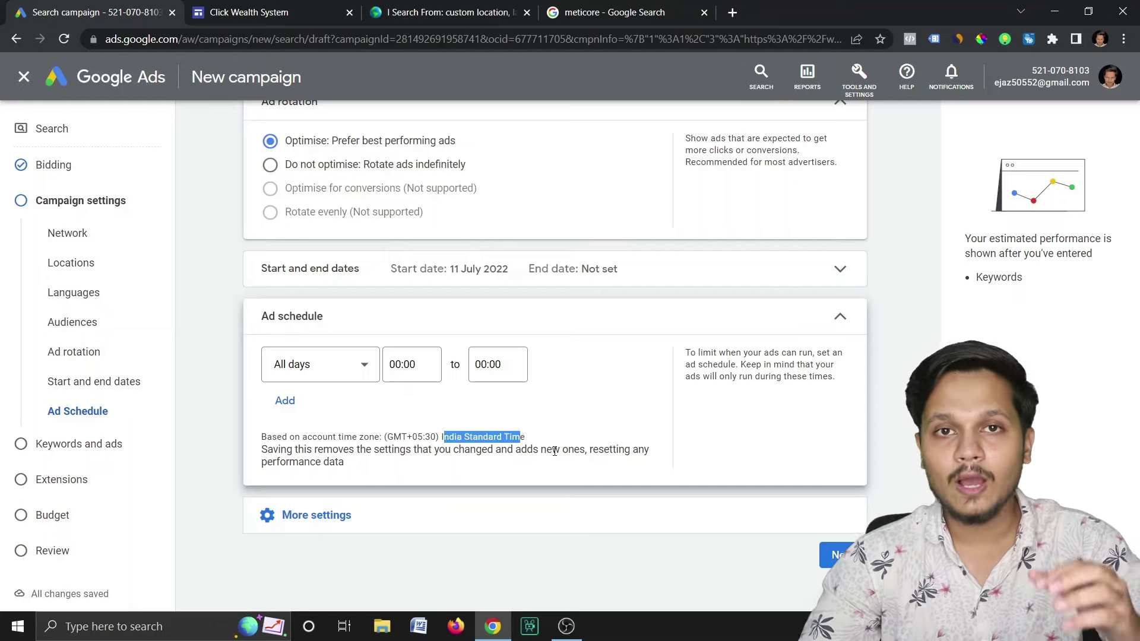
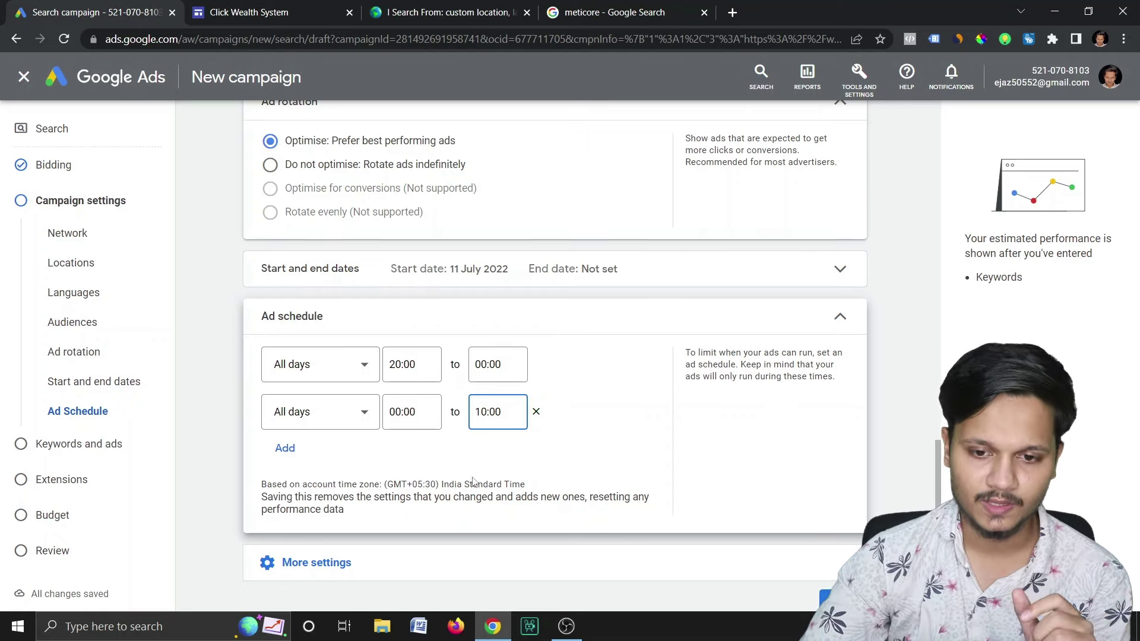
Review the remaining additional campaign settings without changing them and continue to the Keywords and ads stage
scroll(450, 467, down, 2)
click(341, 466)
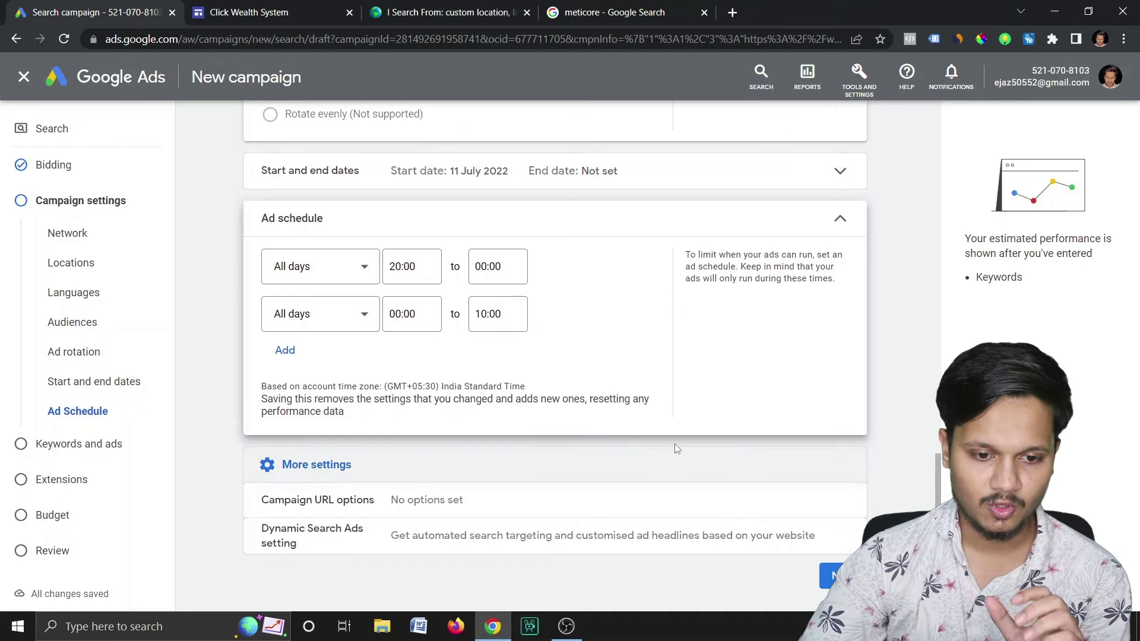
scroll(743, 498, down, 1)
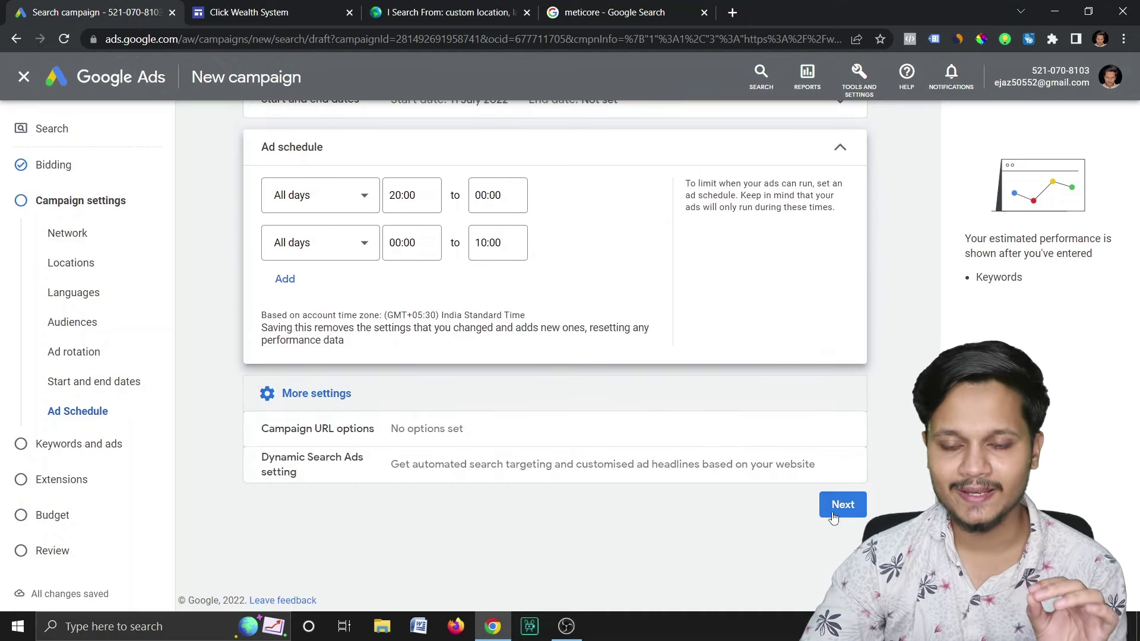
click(842, 506)
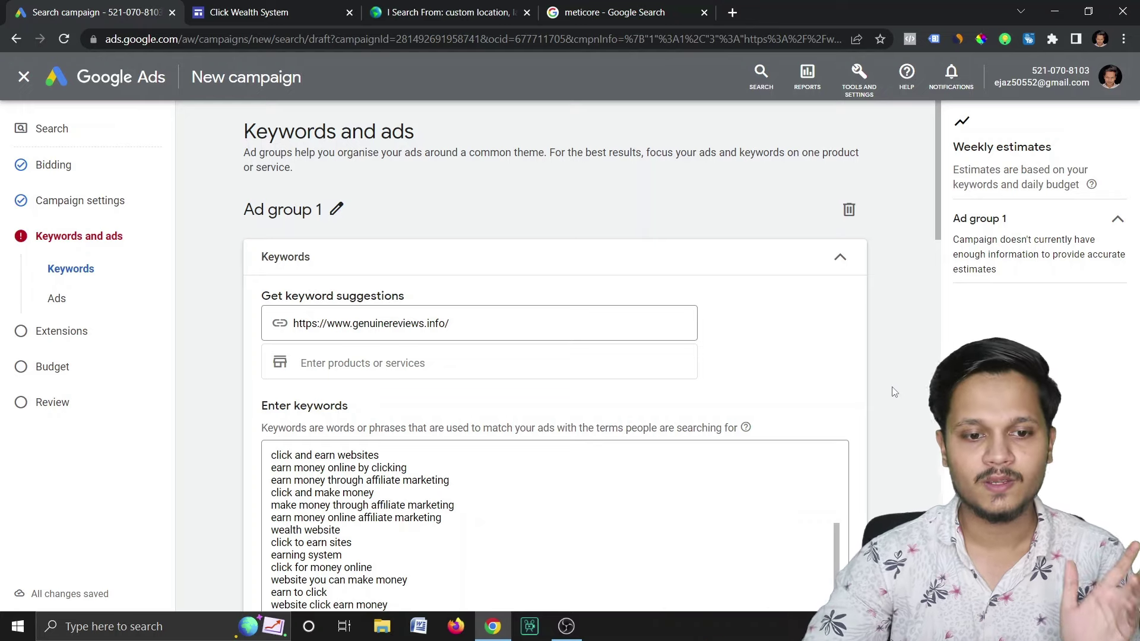
Clear the keyword suggestion URL and delete all the suggested keywords from Ad group 1
drag(939, 245, 940, 284)
click(388, 185)
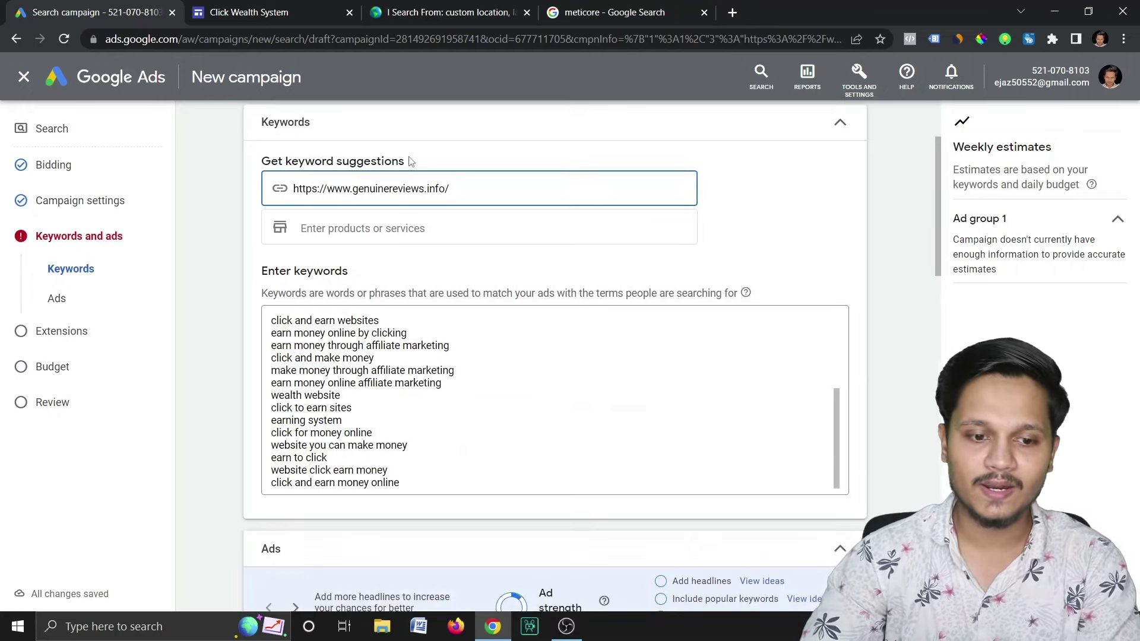
key(ctrl+a)
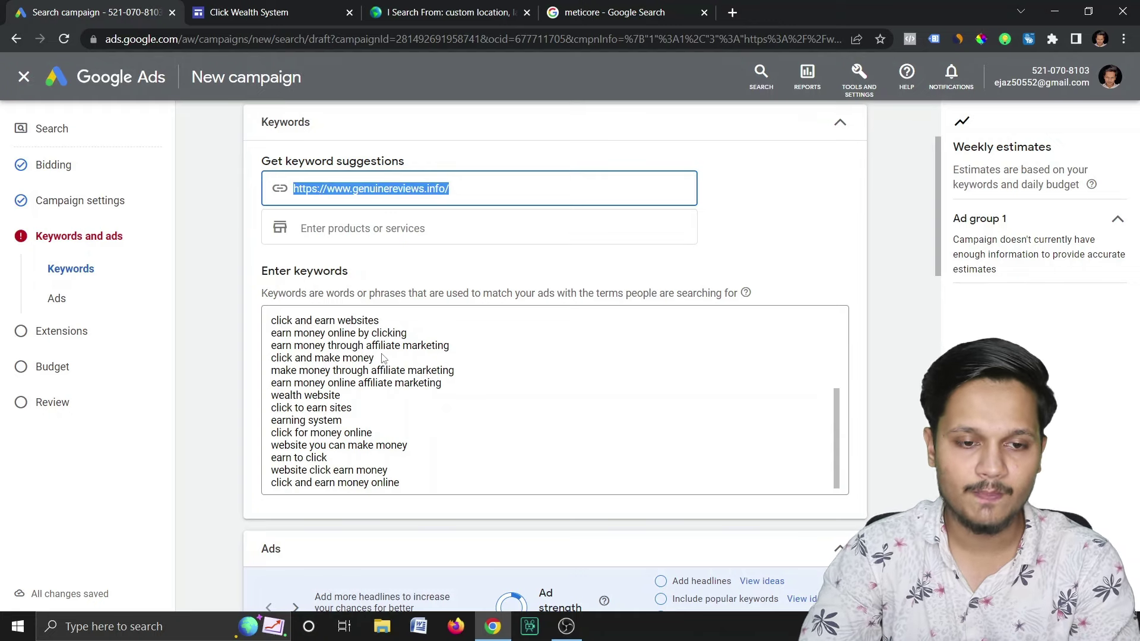
key(BackSpace)
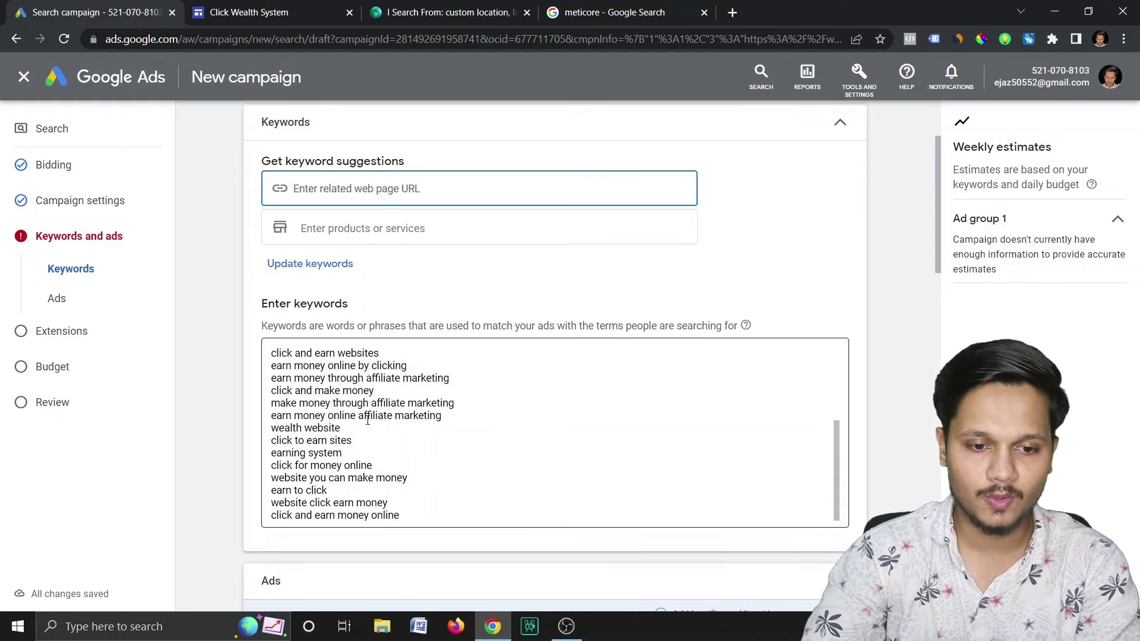
click(494, 456)
key(ctrl+a)
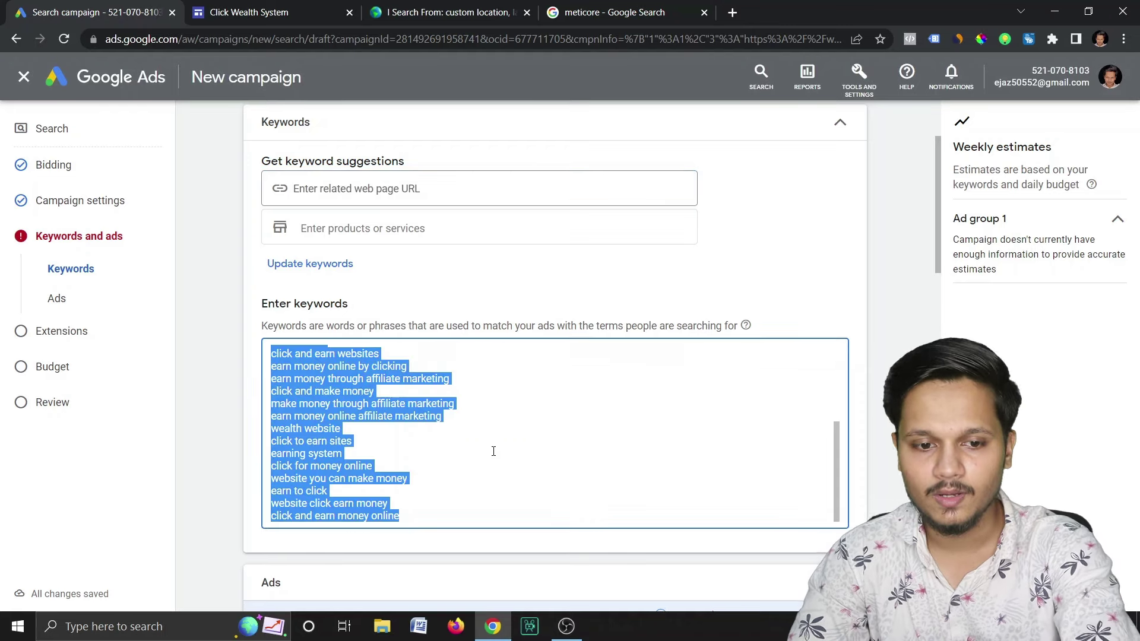
key(BackSpace)
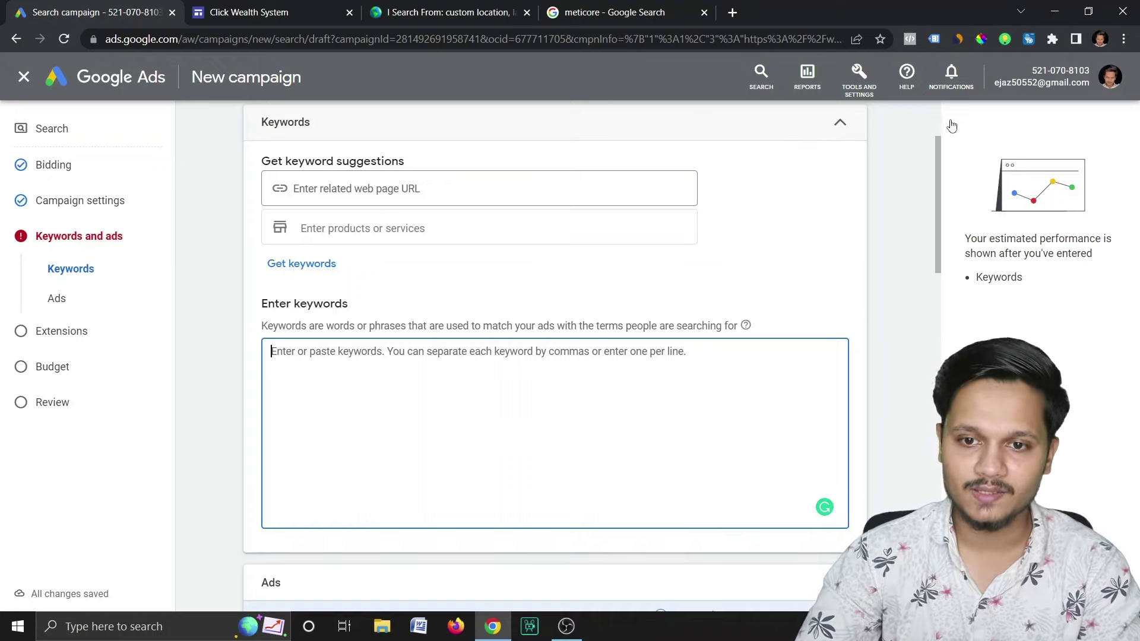
Open Keyword Planner and replace the target location India with the United States, United Kingdom, Canada and Austria
click(857, 80)
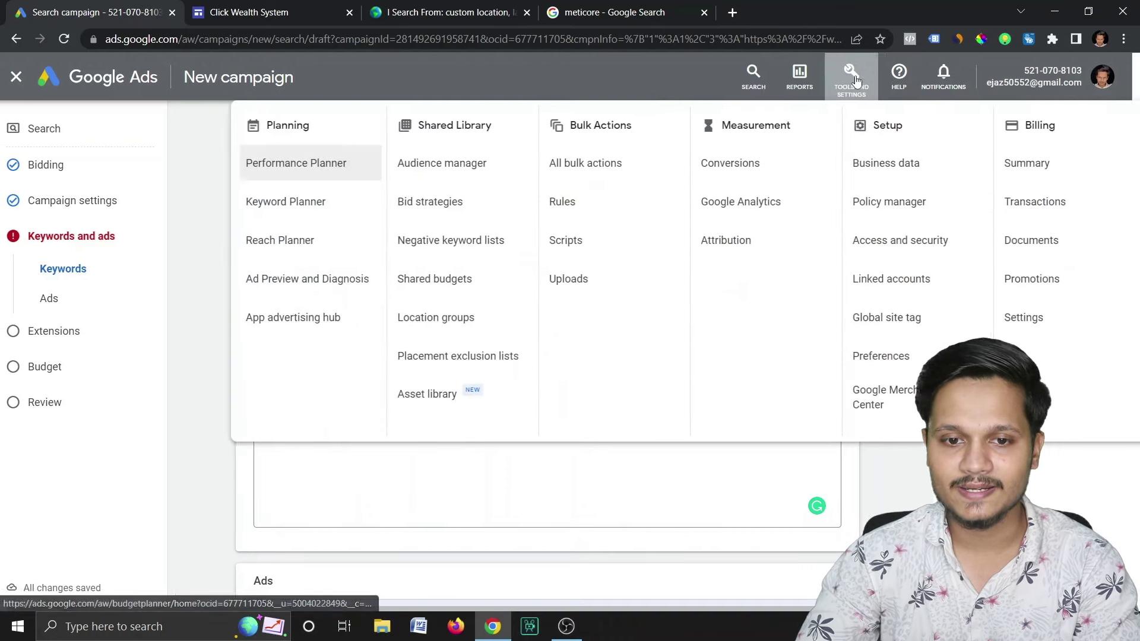
click(264, 202)
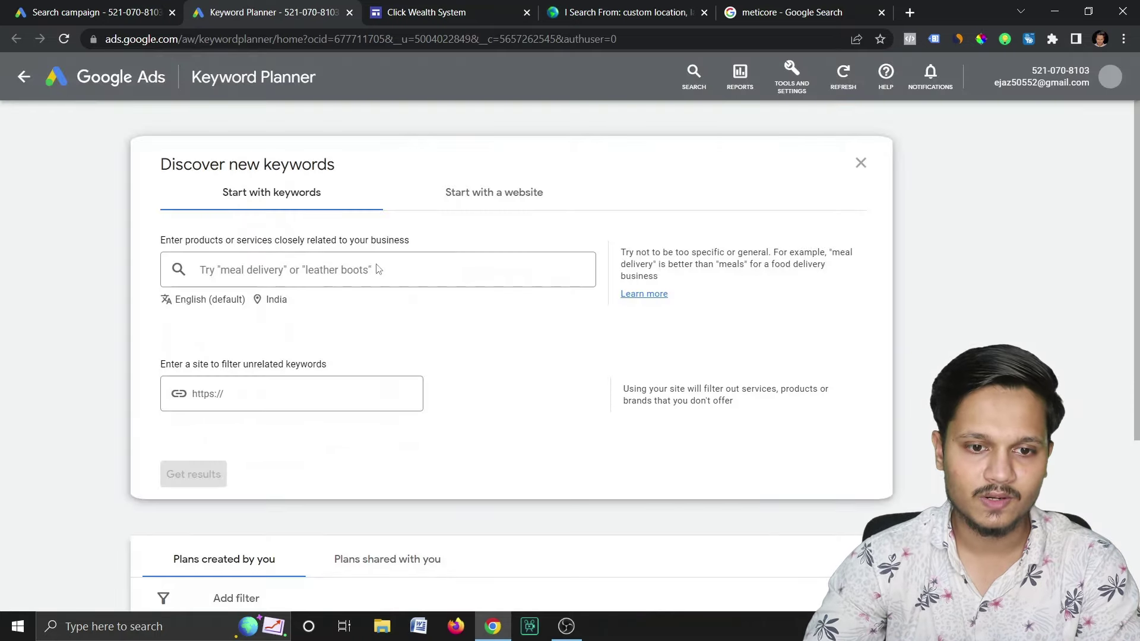
click(319, 287)
click(270, 299)
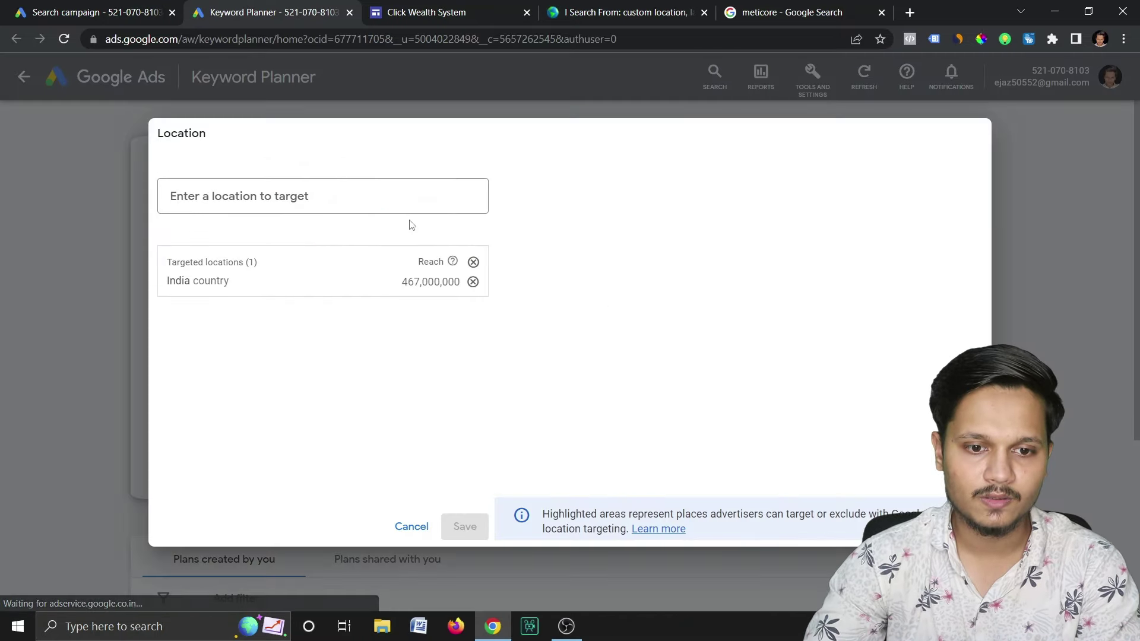
text(unites)
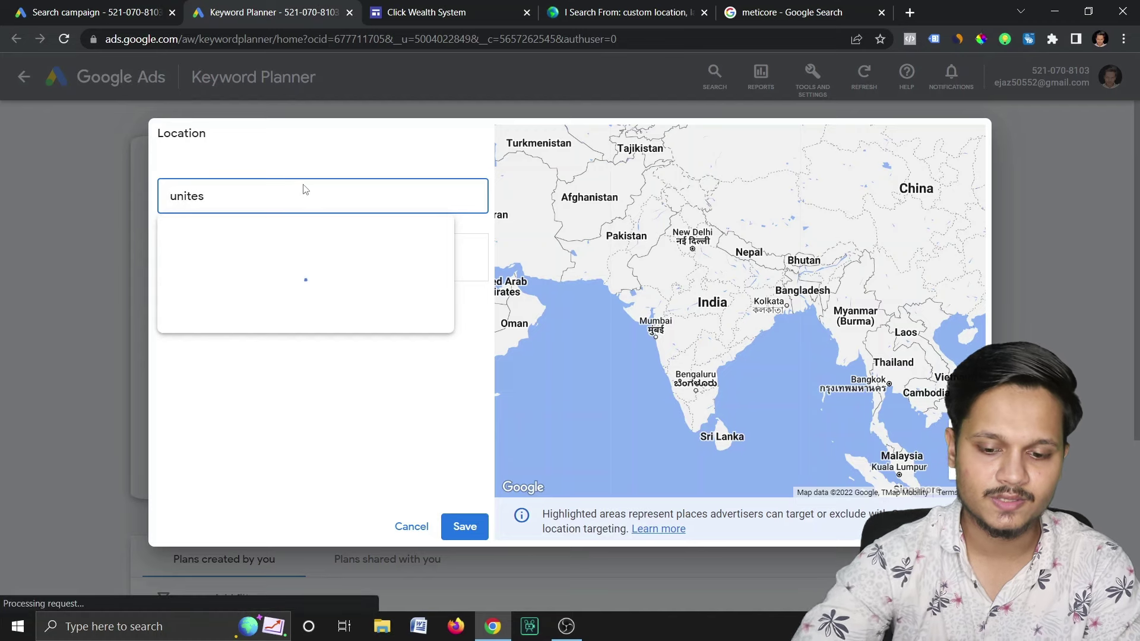
key(BackSpace)
text(d)
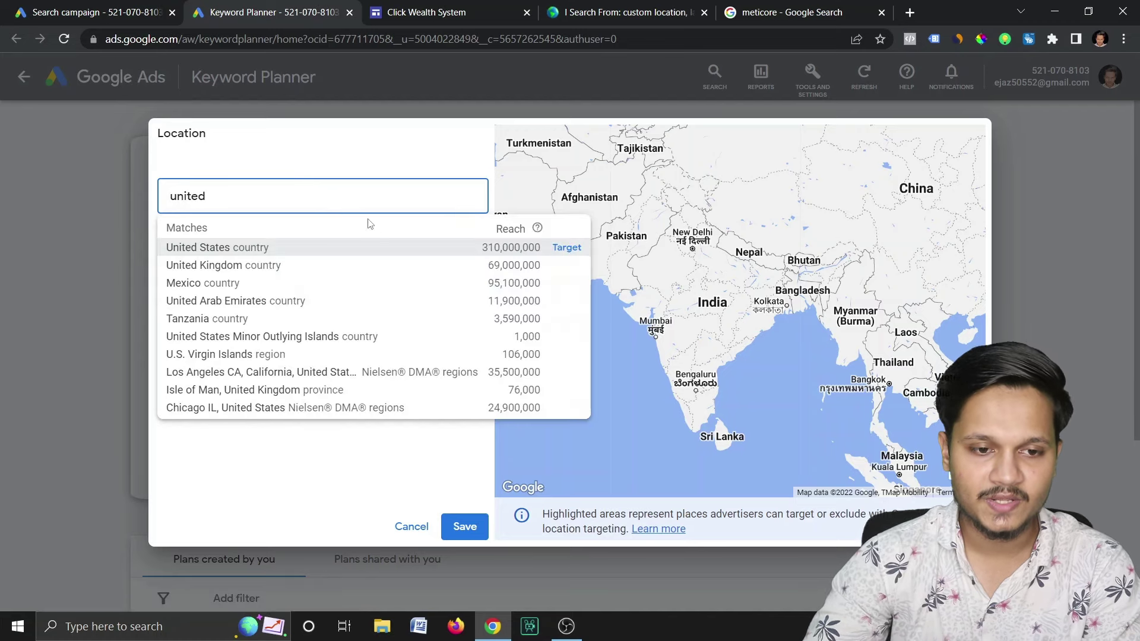
click(559, 247)
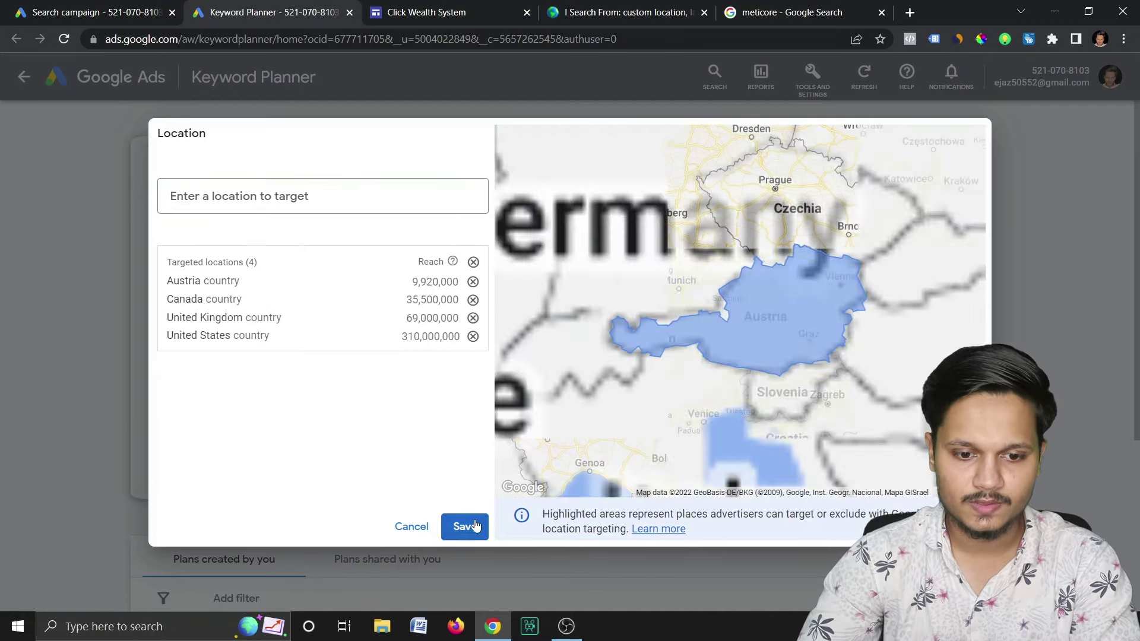
click(465, 527)
Get keyword ideas for CLICK WEALTH SYSTEM, taking the product name from the review site's heading
click(447, 12)
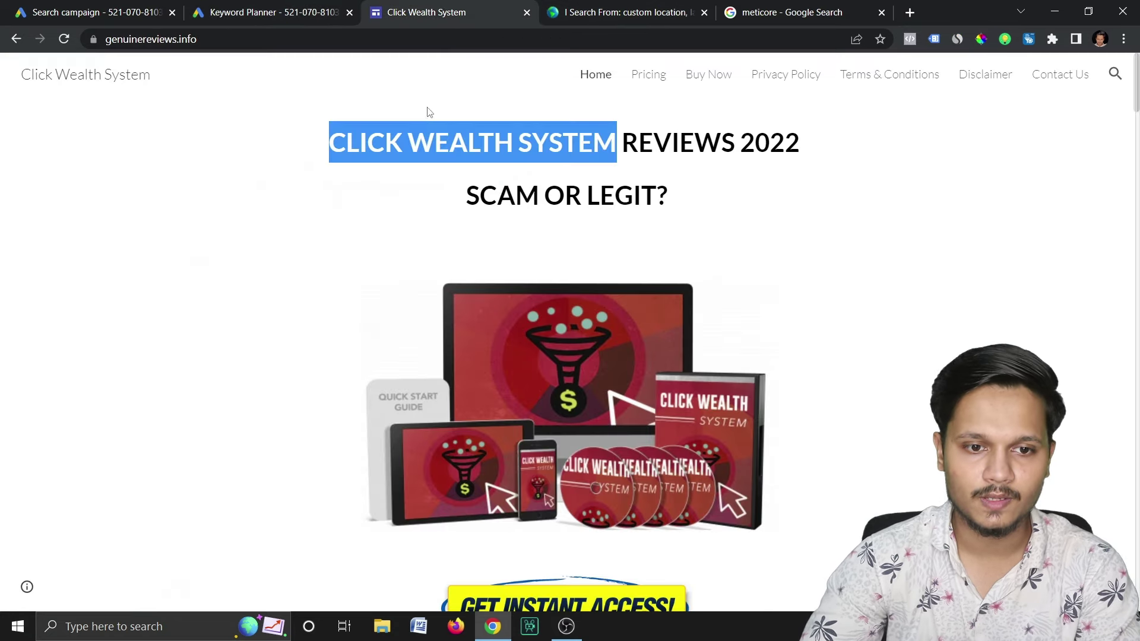
click(294, 8)
click(308, 270)
text(CLICK WEALTH SYSTEM)
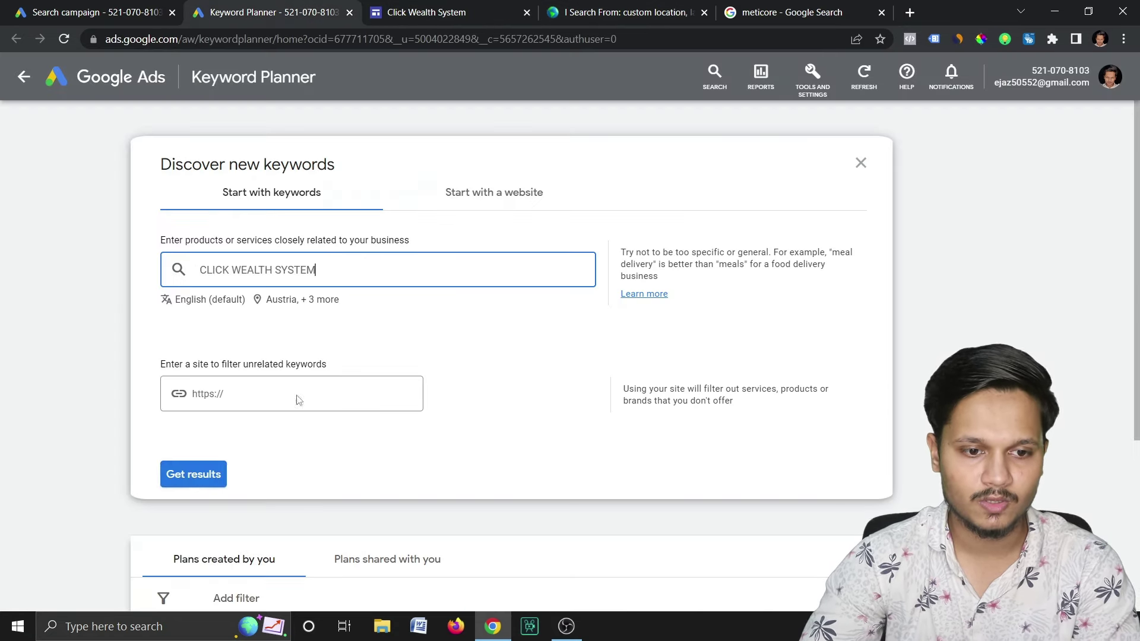
click(216, 478)
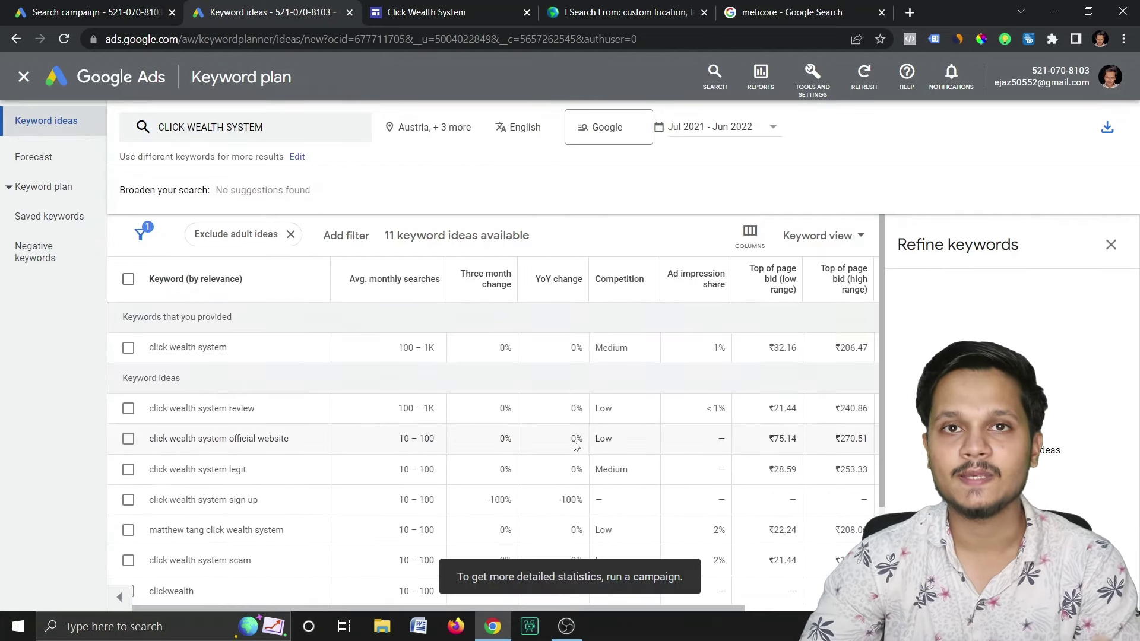
In the Notepad keyword list, add review variations and buying phrases such as "buy click wealth system" and "where to buy click wealth system"
drag(455, 315, 206, 222)
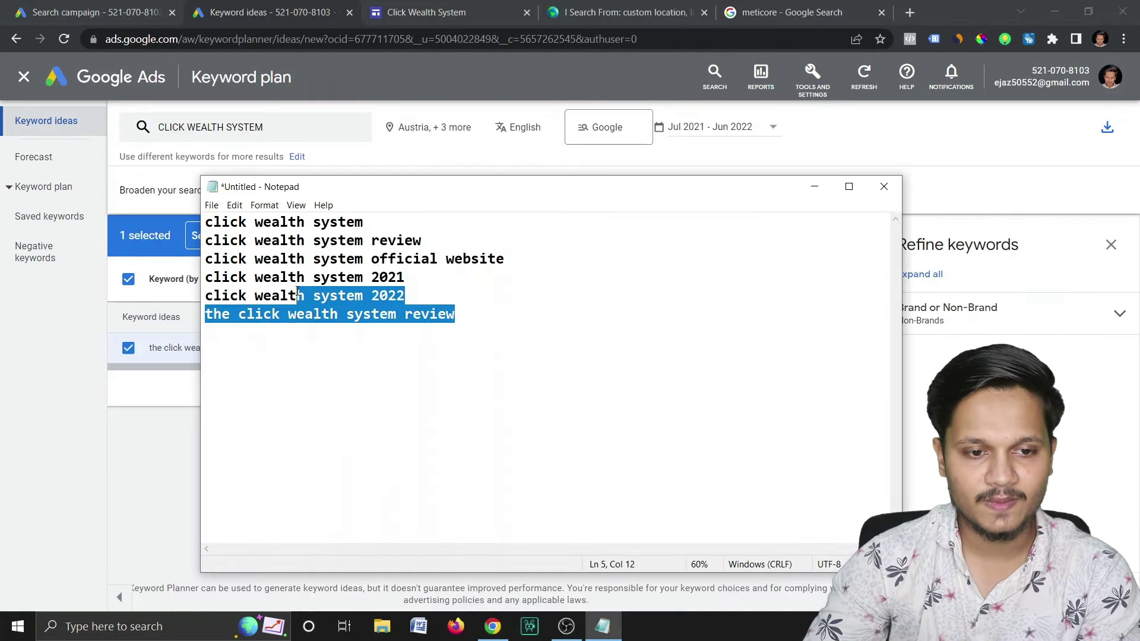
click(556, 341)
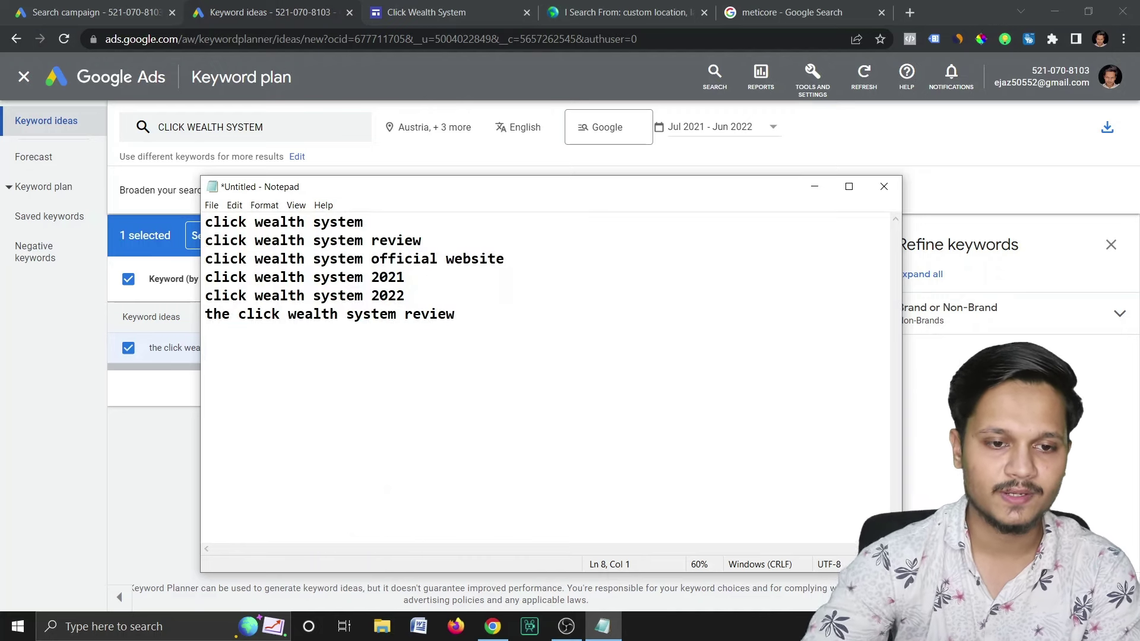
drag(376, 233, 173, 226)
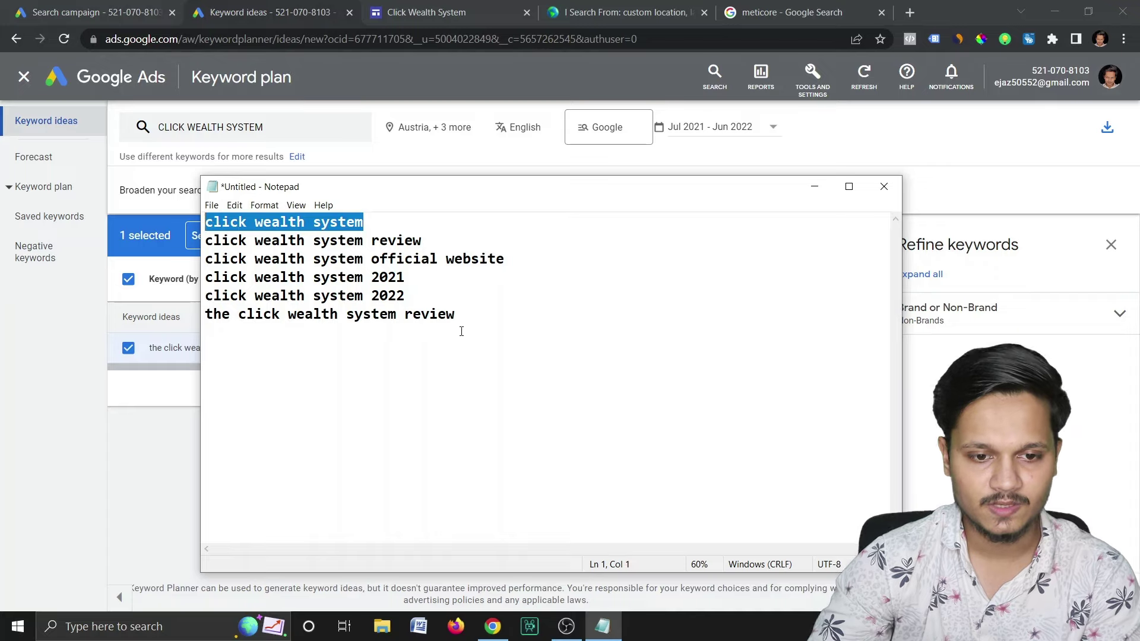
click(480, 322)
text(buy click wealth system)
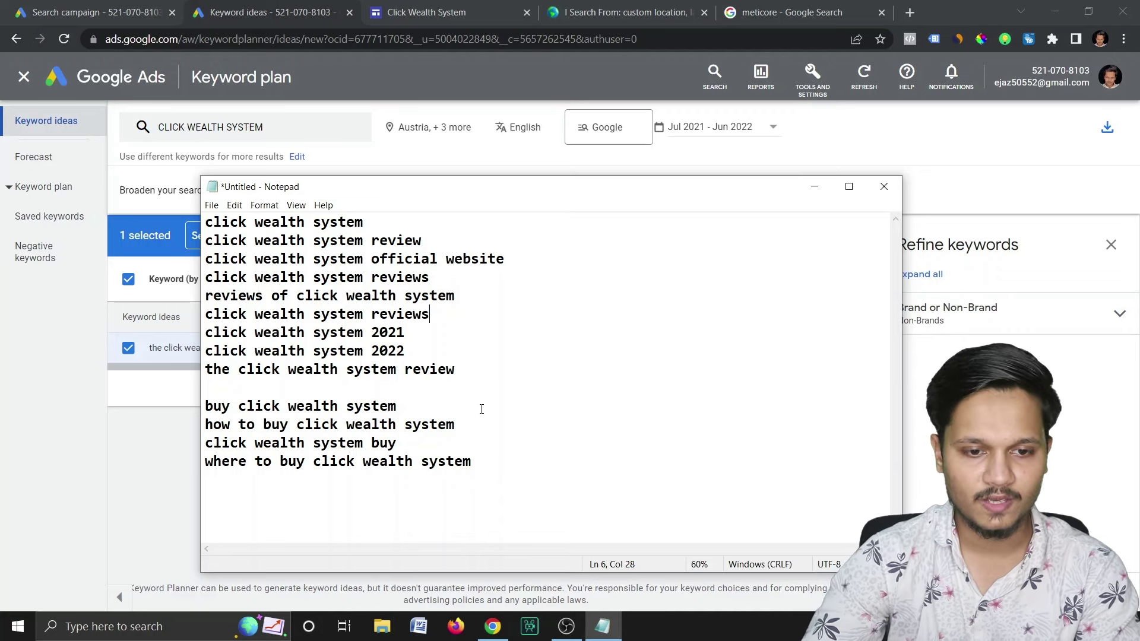
Copy the full Notepad keyword list into the Keyword Match Type Tool website and generate an Exact match keyword list
key(ctrl+a)
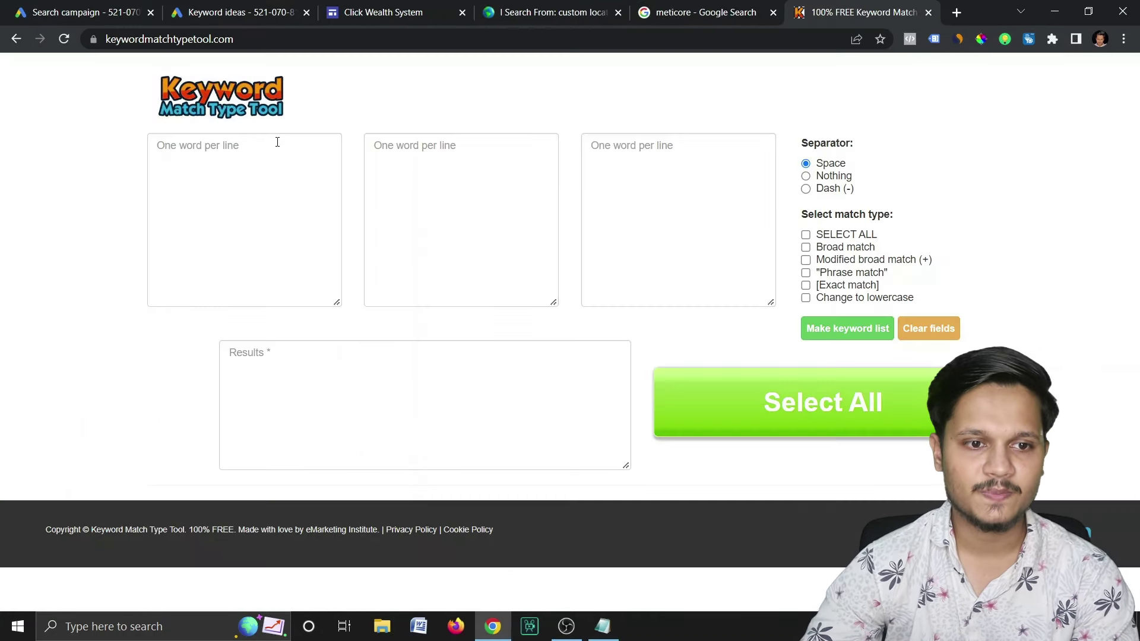
click(204, 154)
key(ctrl+v)
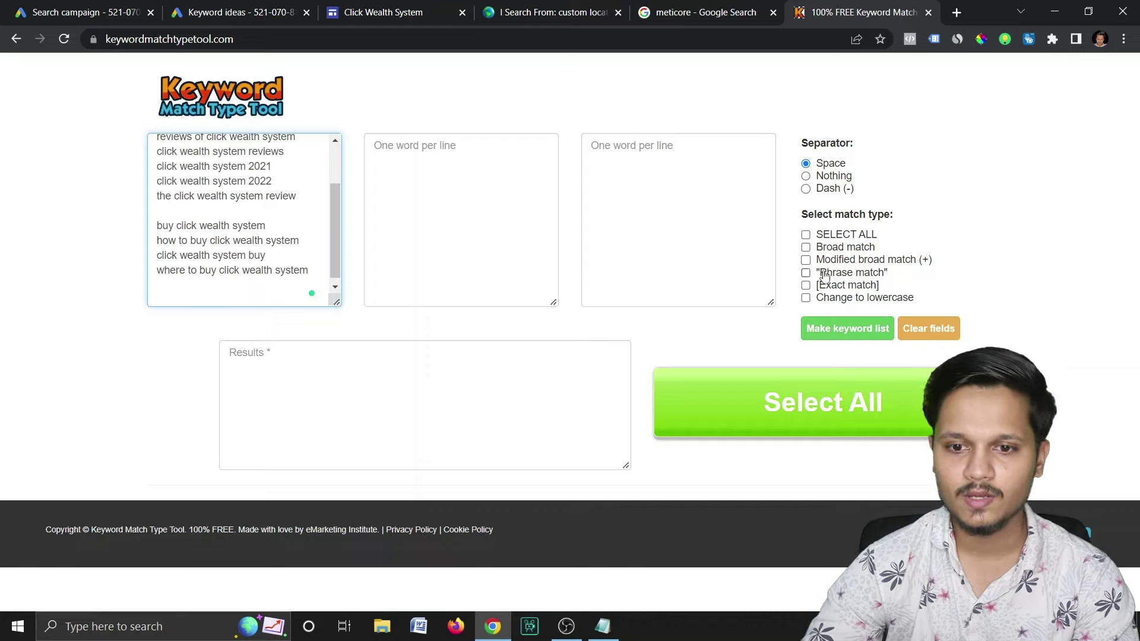
key(BackSpace)
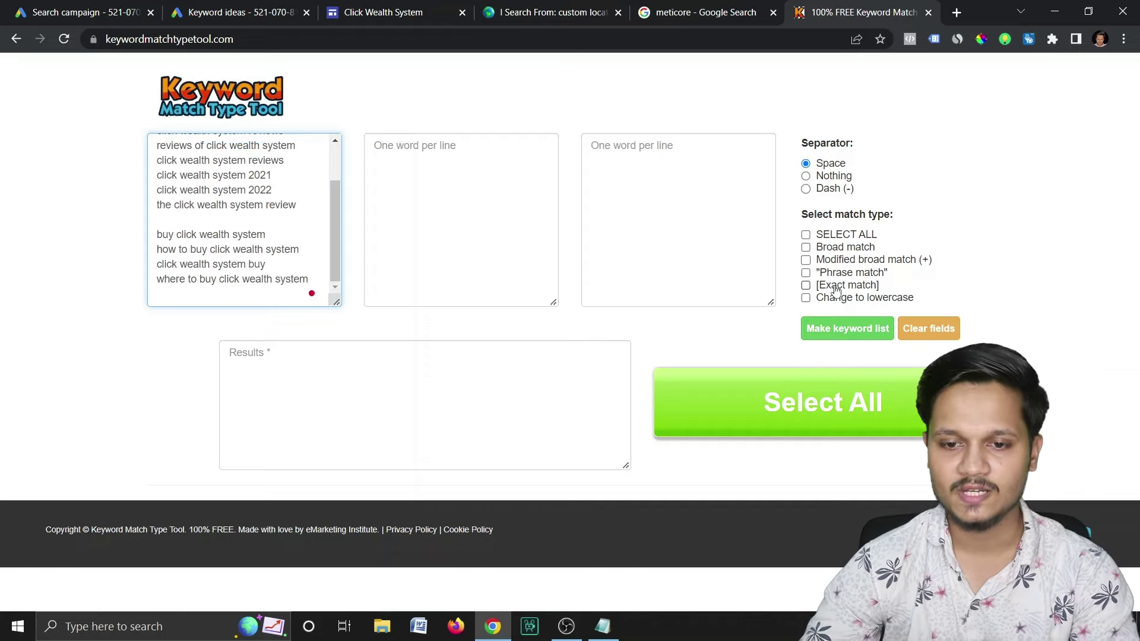
click(836, 287)
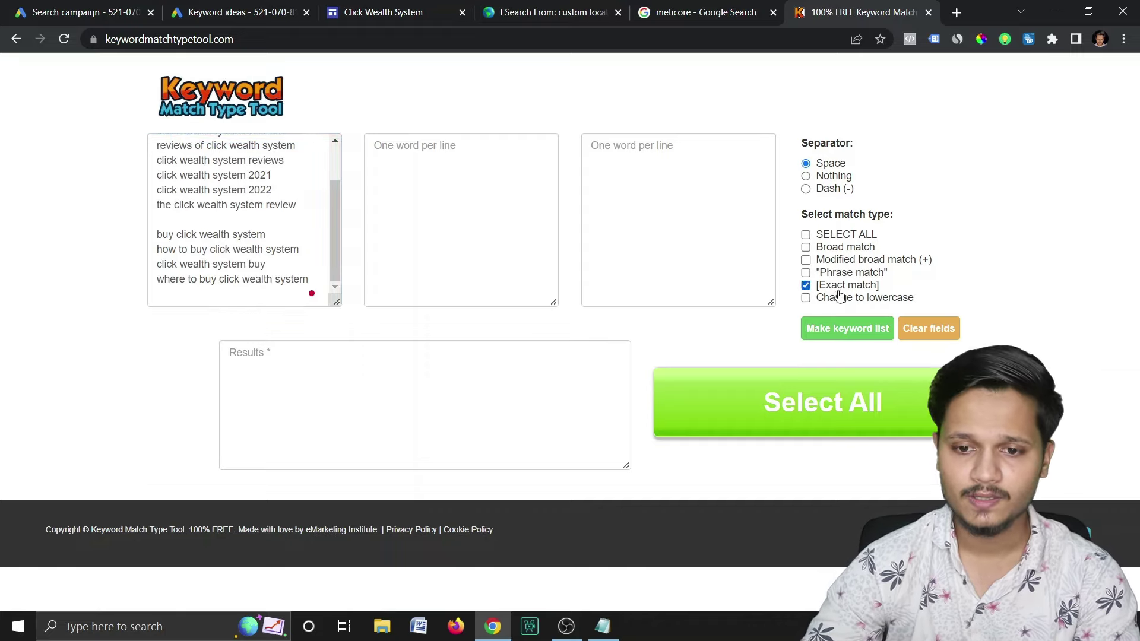
click(856, 330)
Copy the generated exact match keywords and replace the contents of the Notepad list with them
click(397, 402)
key(ctrl+a)
key(ctrl+c)
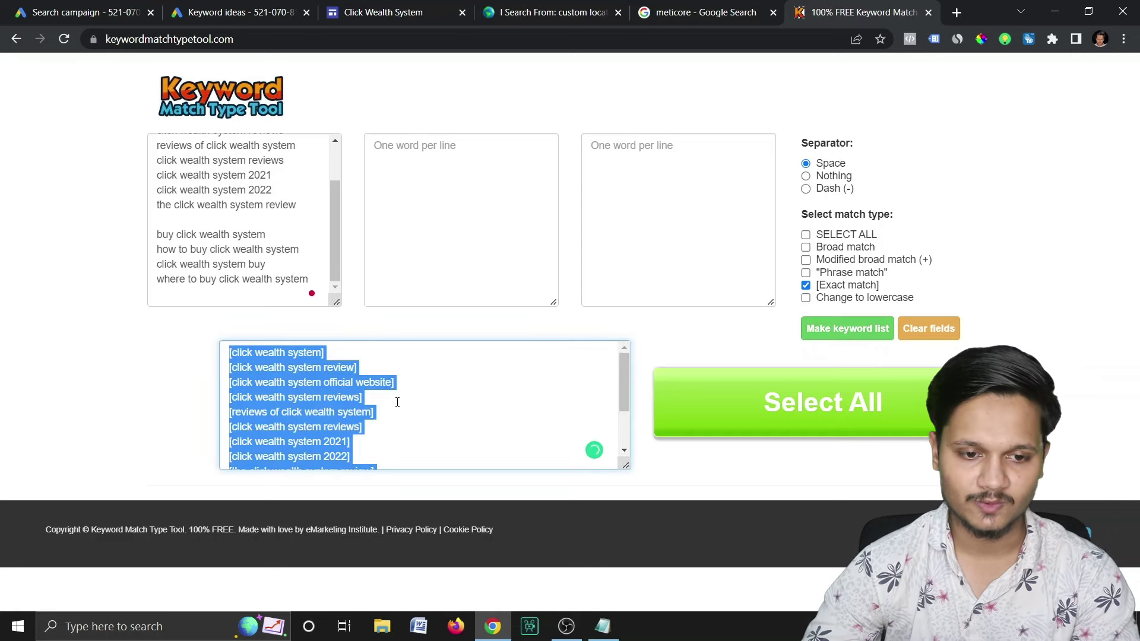
click(602, 626)
key(ctrl+a)
key(ctrl+v)
Copy the bracketed exact match keyword list from Notepad into the campaign's Enter keywords field
click(83, 12)
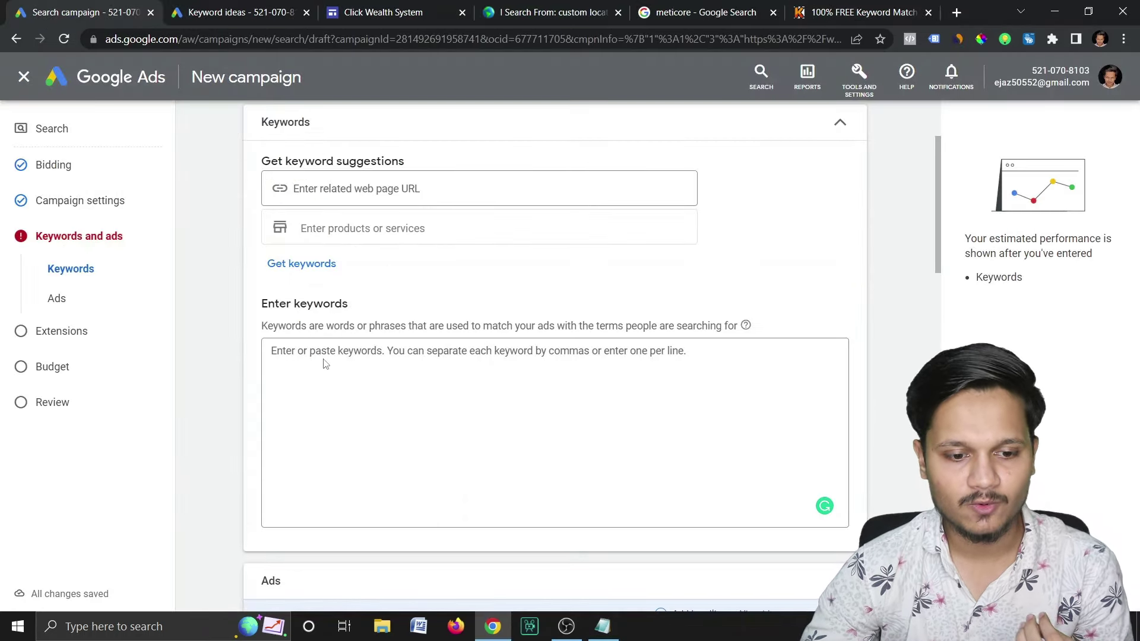
scroll(738, 369, down, 2)
scroll(738, 369, up, 2)
key(alt+Tab)
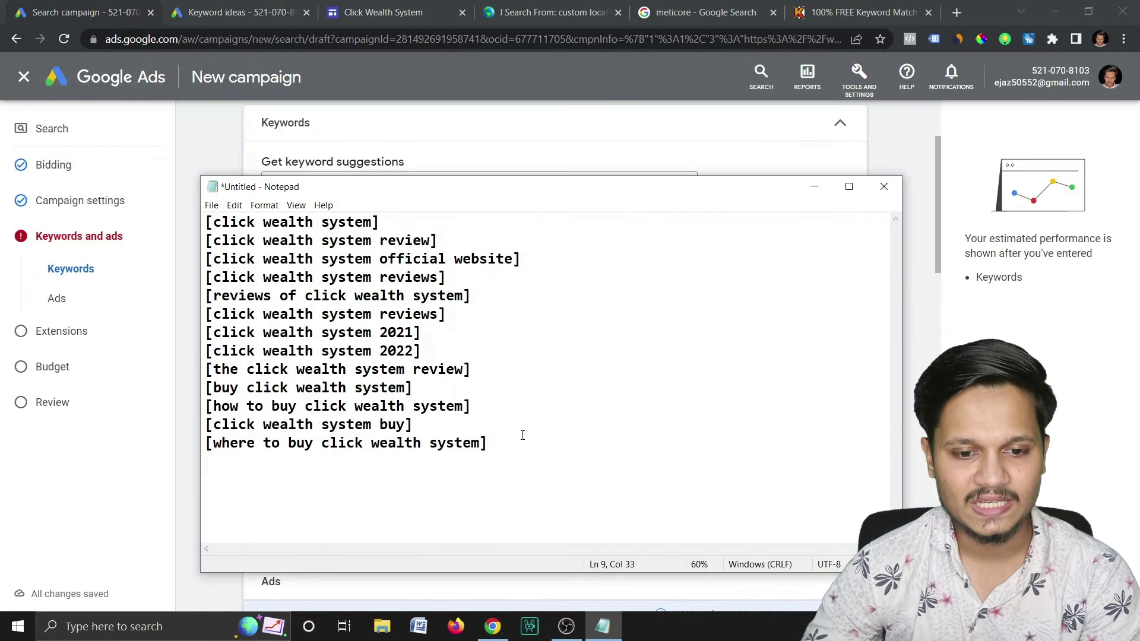
key(ctrl+a)
key(ctrl+c)
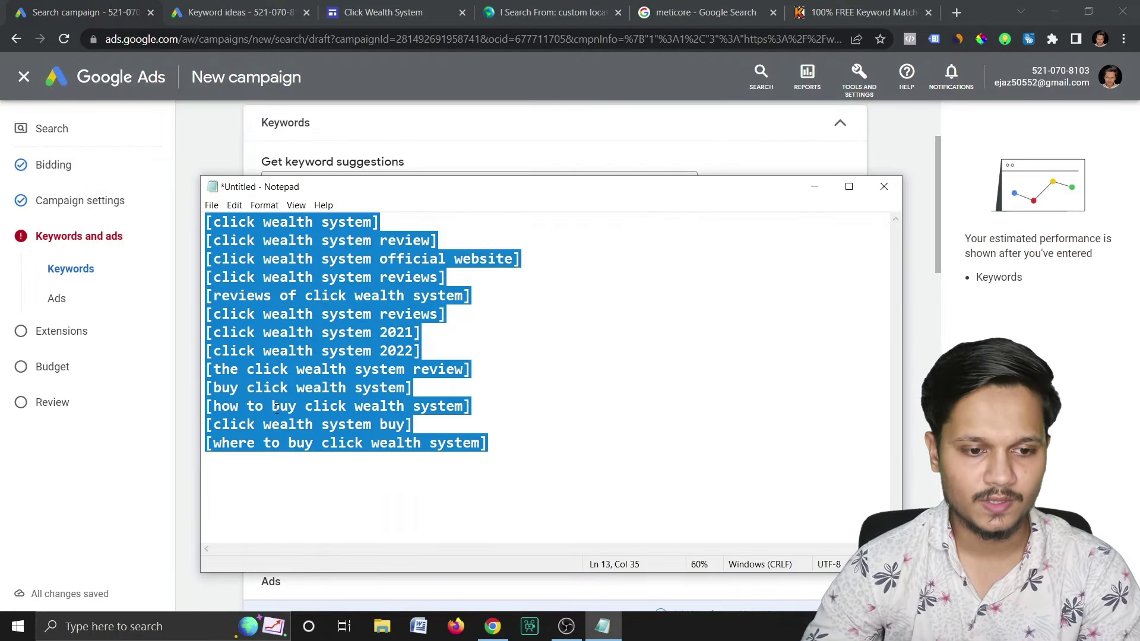
click(184, 333)
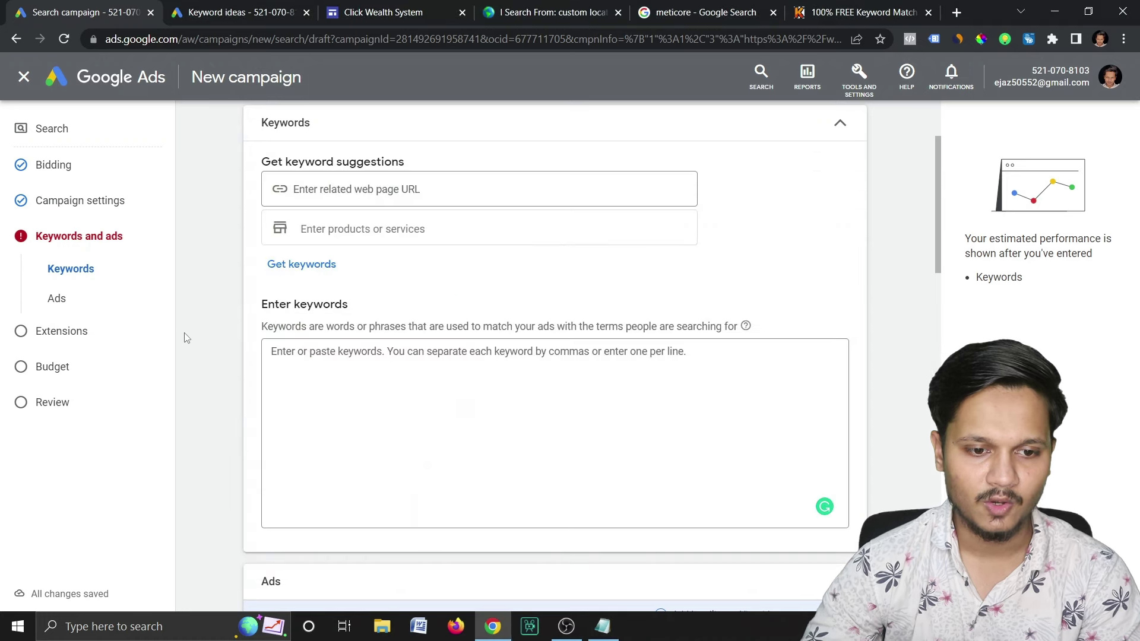
click(374, 356)
key(ctrl+v)
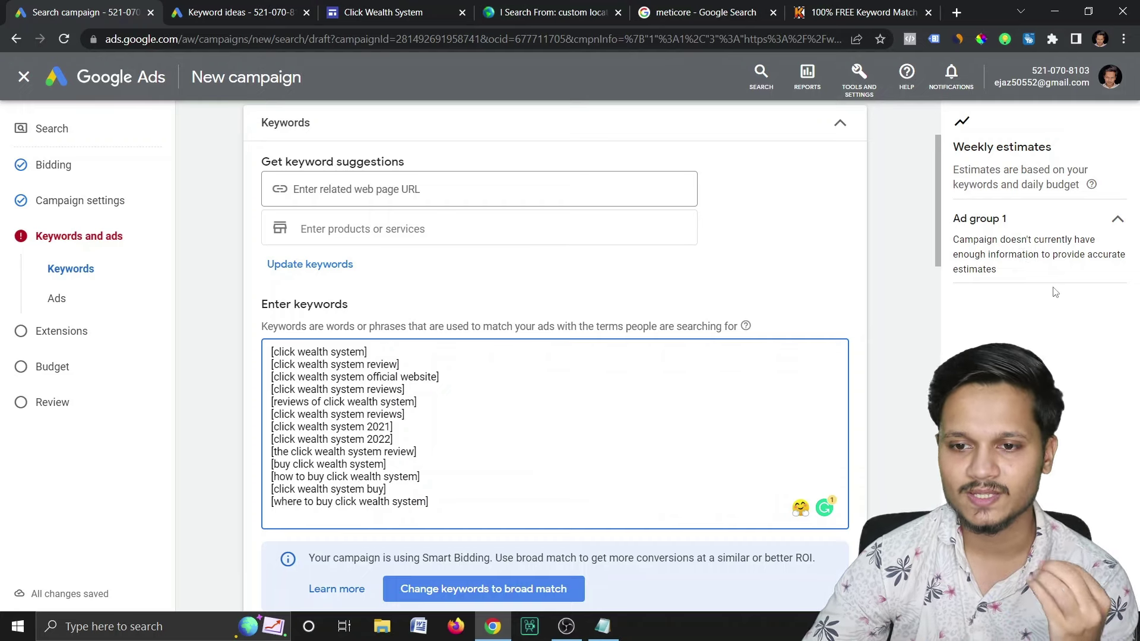
scroll(886, 319, down, 2)
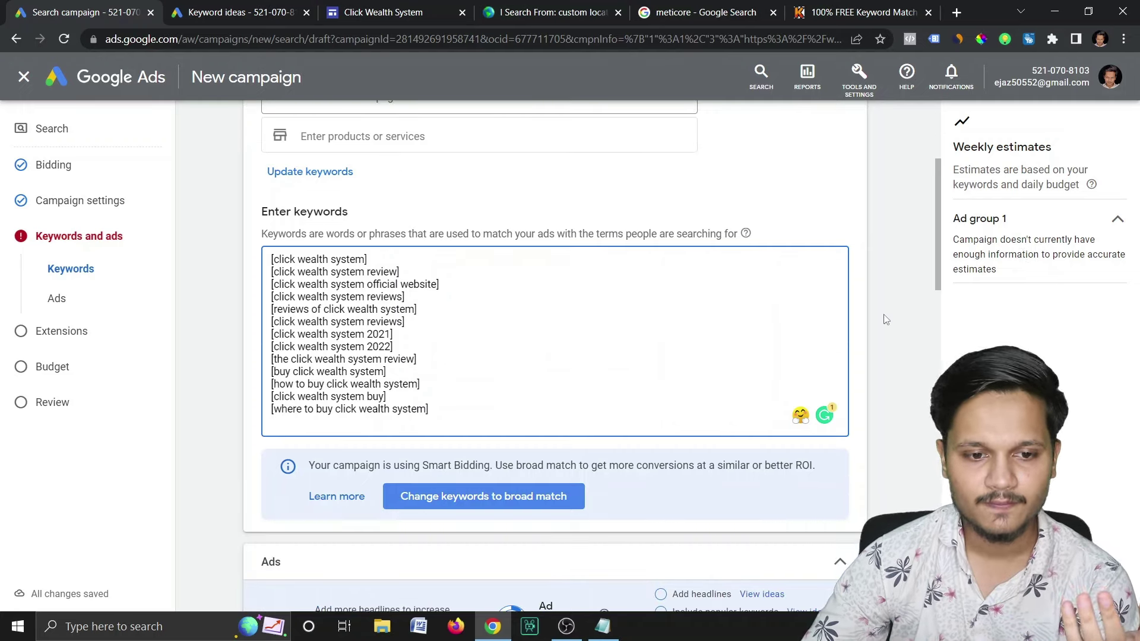
scroll(886, 320, down, 2)
scroll(438, 311, down, 8)
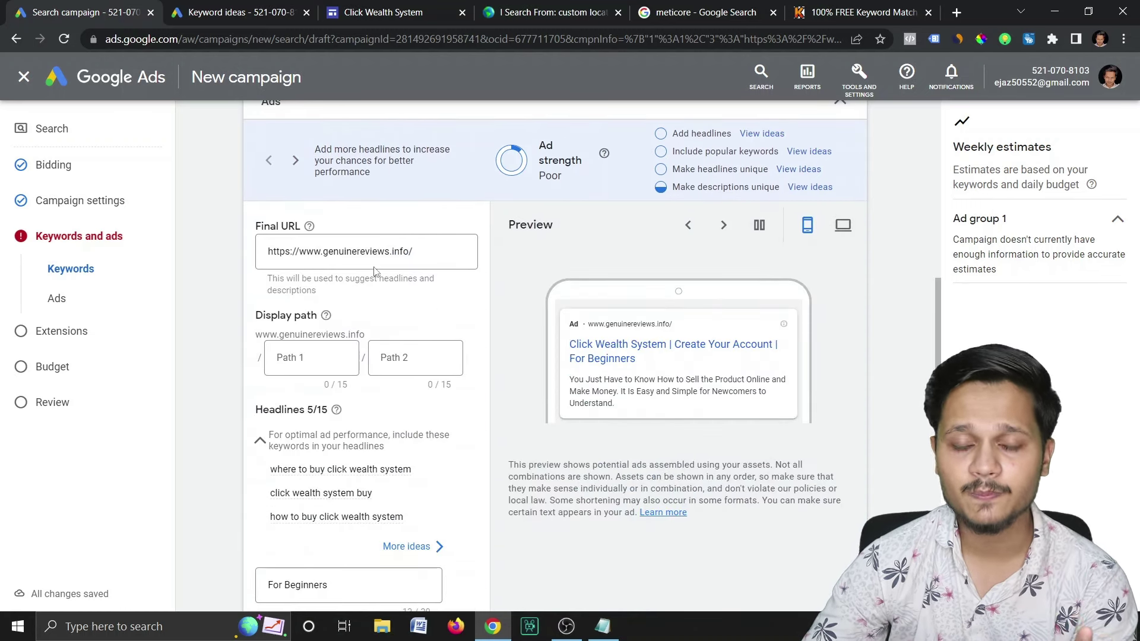
triple_click(261, 226)
click(380, 12)
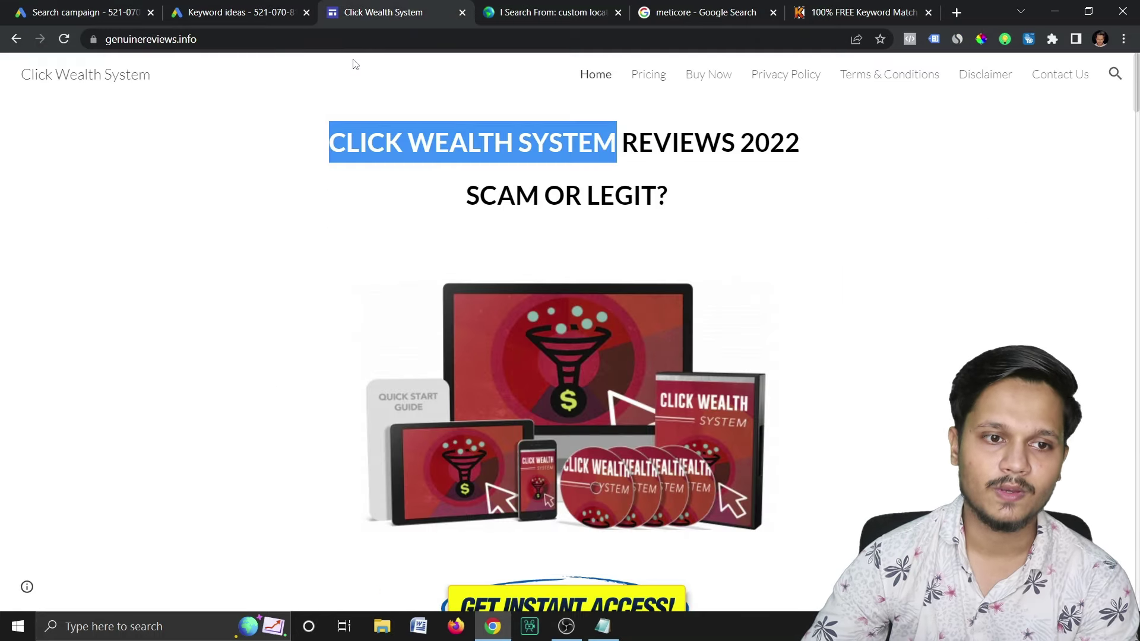
click(299, 39)
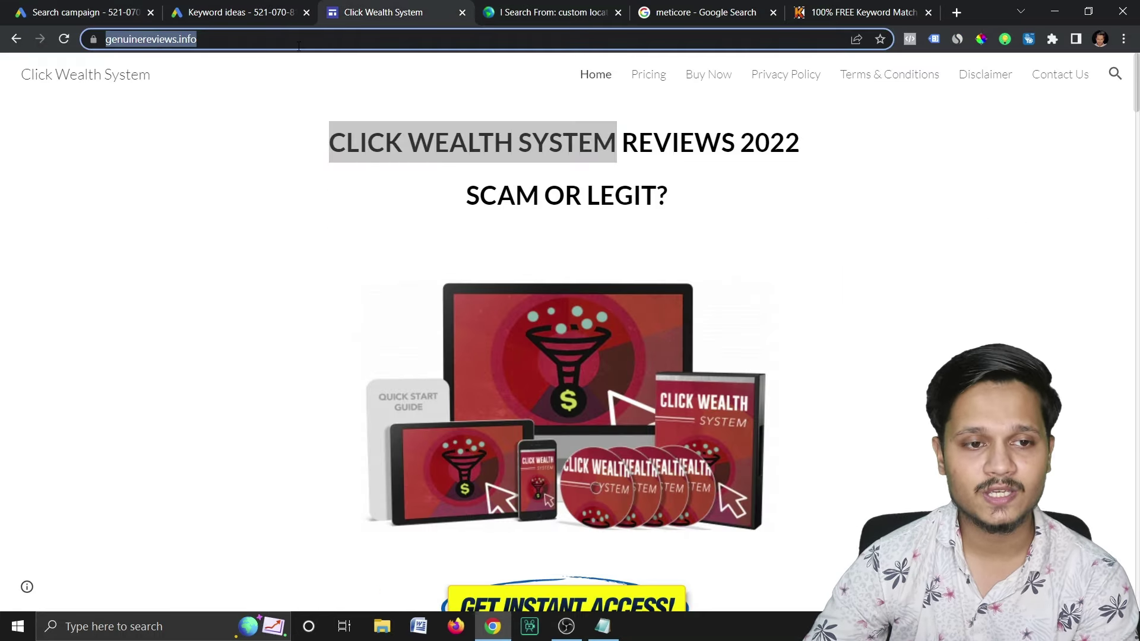
click(86, 12)
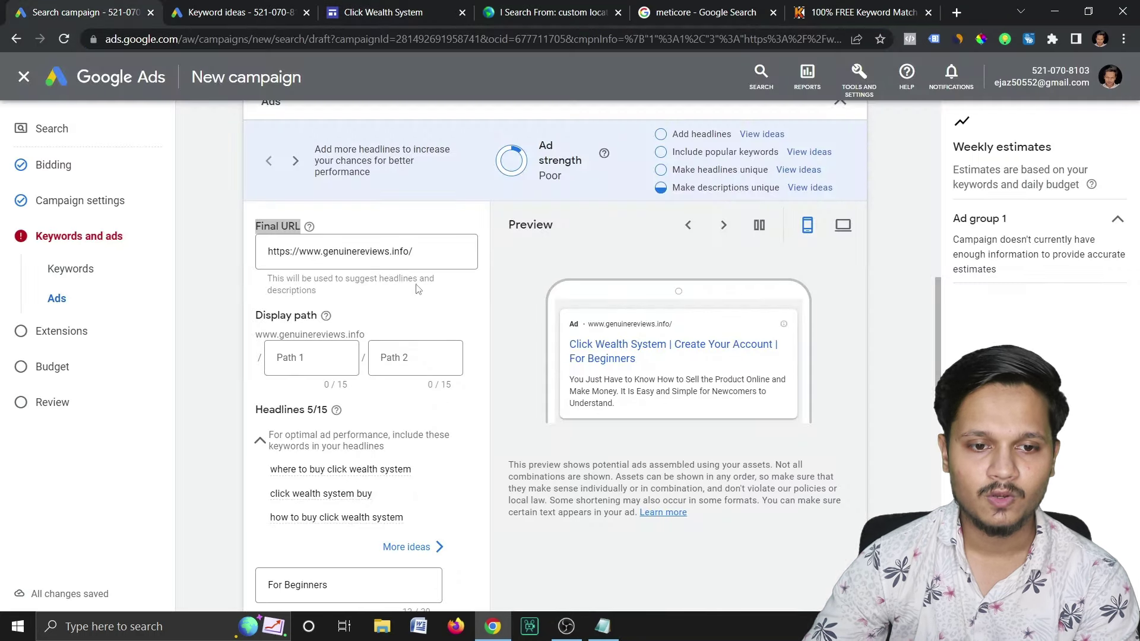
click(388, 251)
key(ctrl+a)
key(ctrl+c)
key(BackSpace)
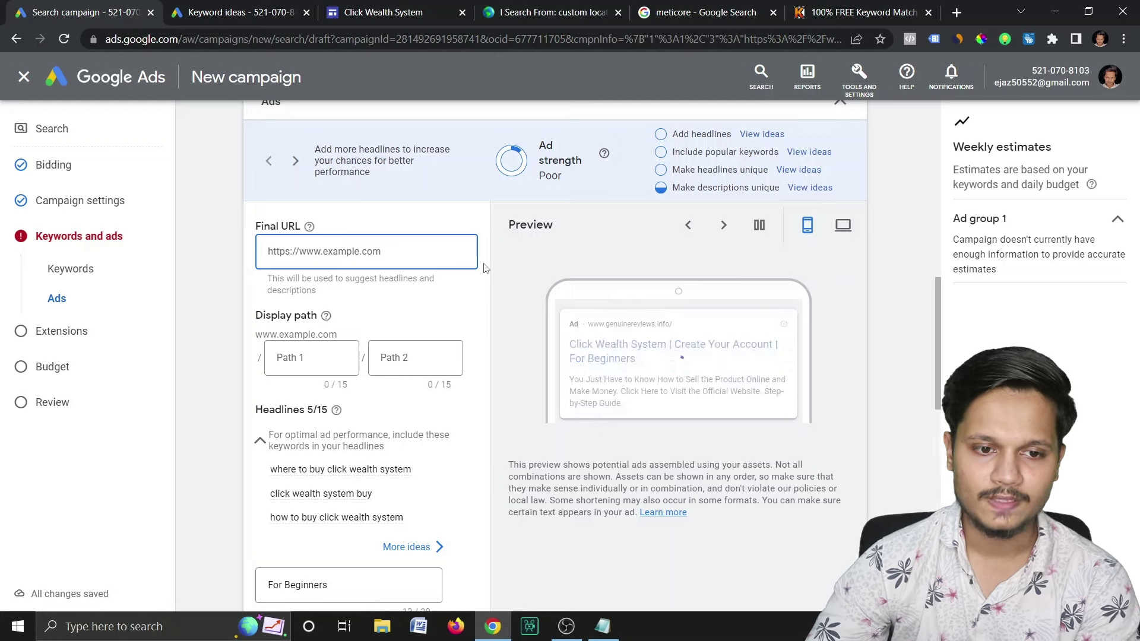
key(ctrl+v)
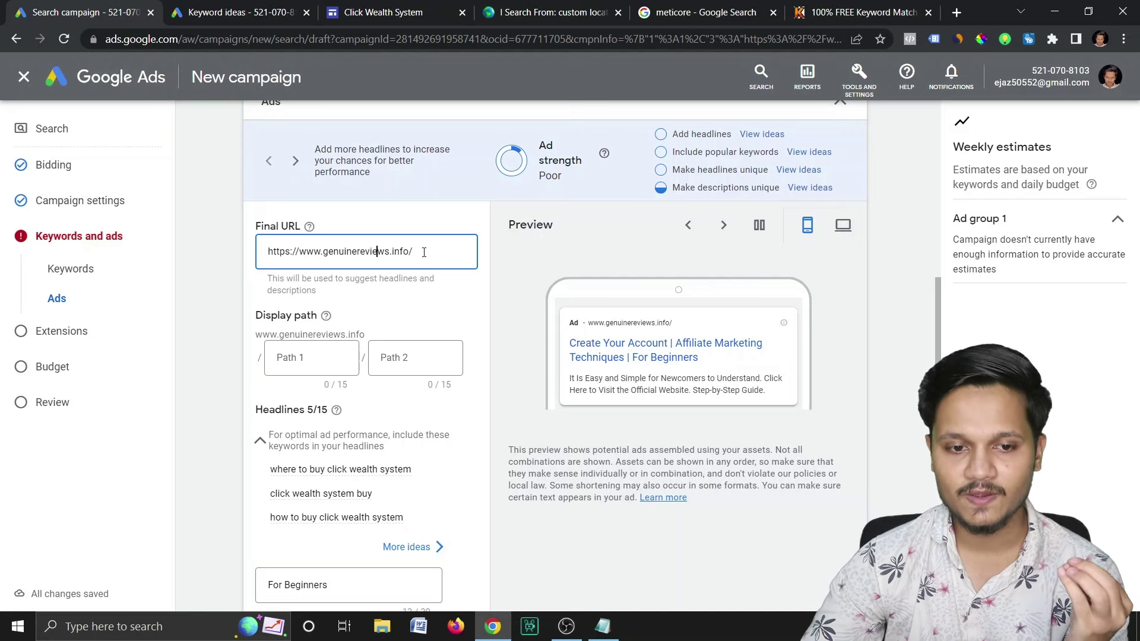
Enter the trial text "abcdefg" as the ad's first display path, and replace it with "reviews"
scroll(530, 479, up, 2)
key(Tab)
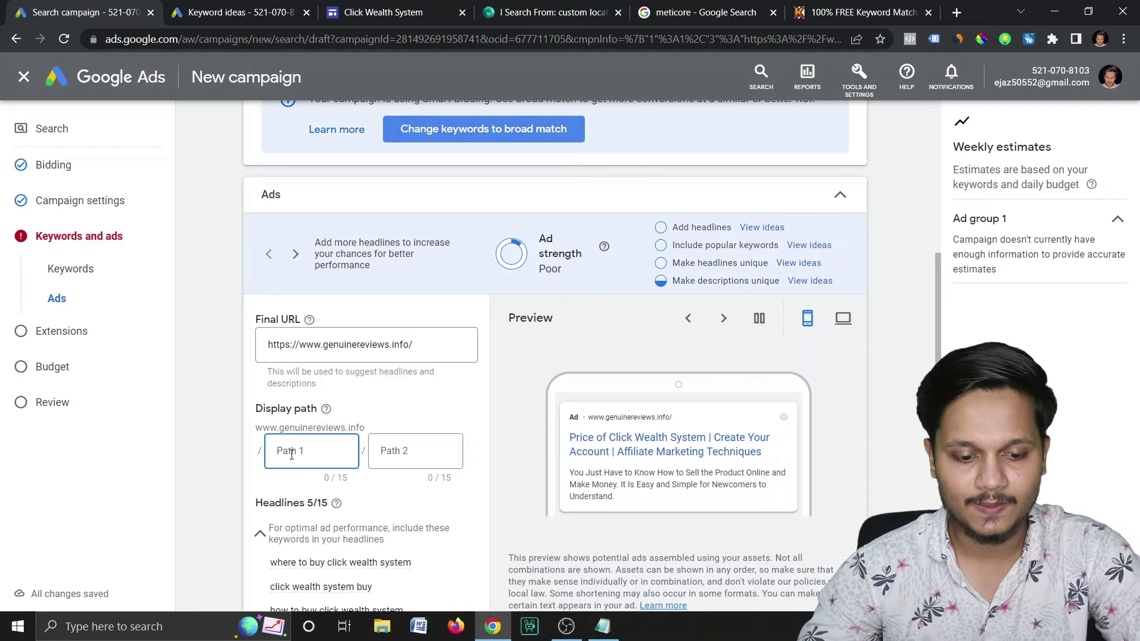
text(abcdefg)
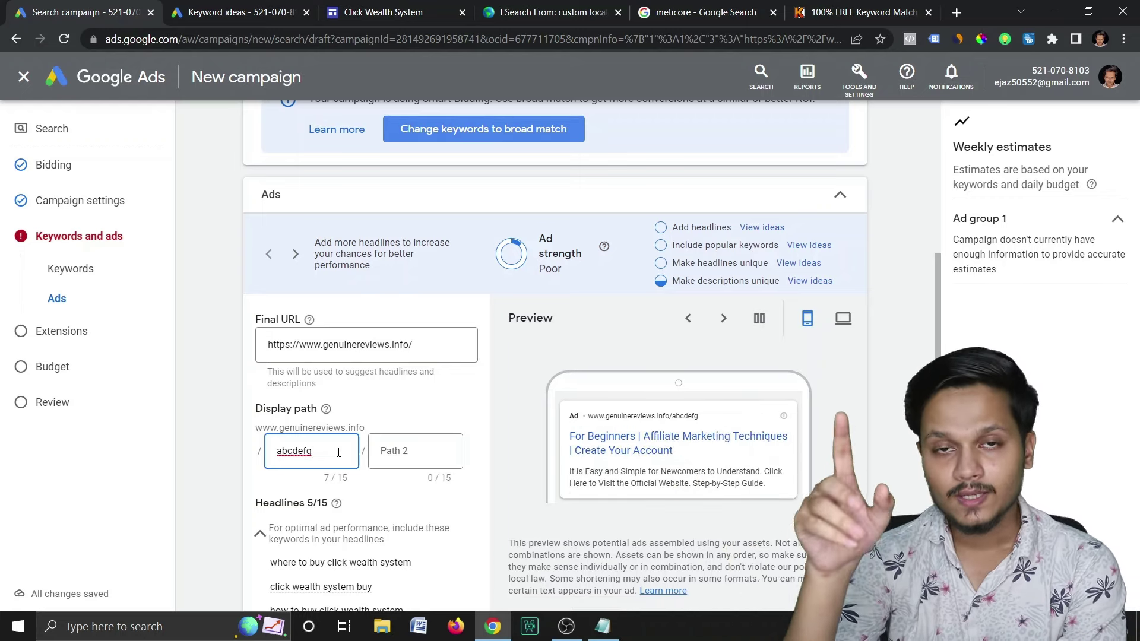
drag(338, 453, 242, 450)
text(reviews)
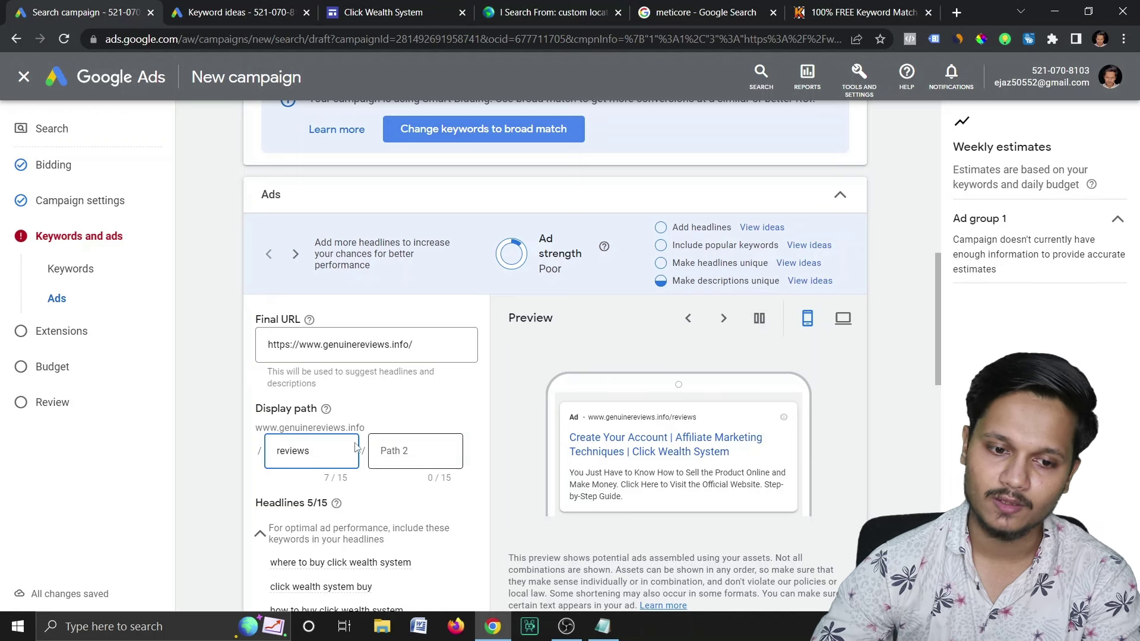
Clear the first four prefilled ad headlines, from "For Beginners" through "Price of Click Wealth System"
scroll(356, 448, down, 6)
drag(326, 324, 153, 316)
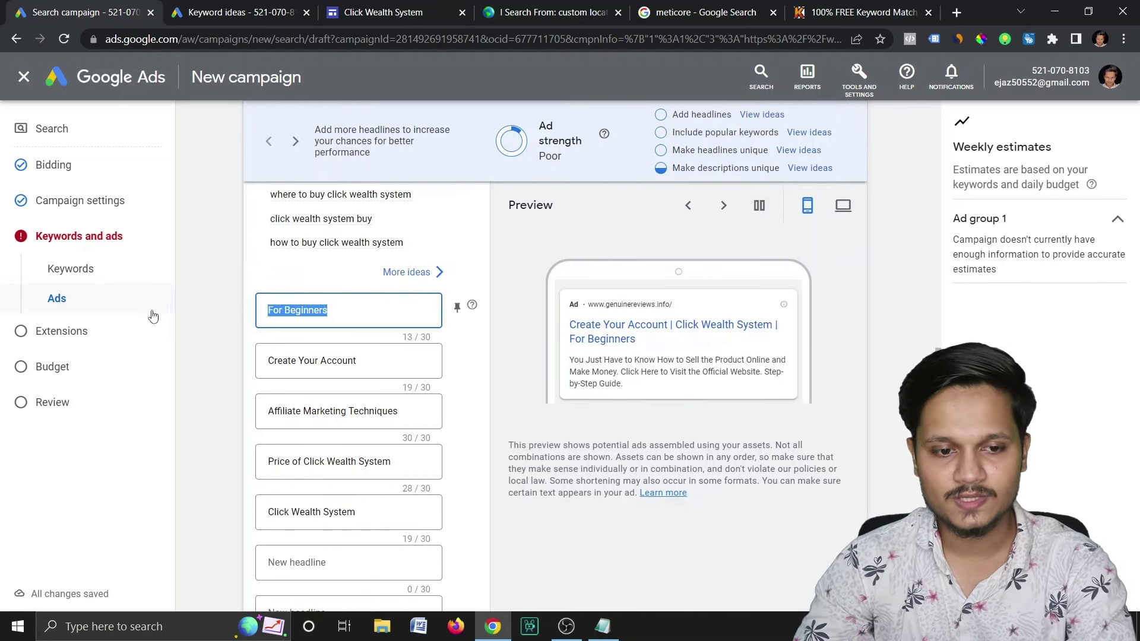
key(BackSpace)
key(Tab)
key(ctrl+a)
key(BackSpace)
key(Tab)
key(BackSpace)
key(Tab)
key(BackSpace)
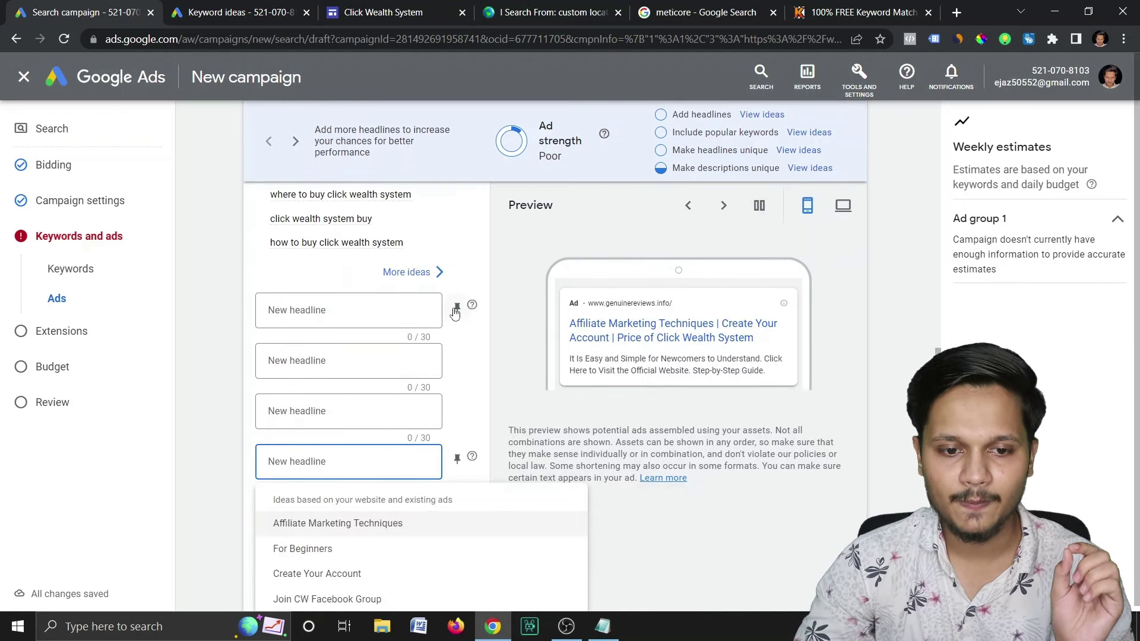
Pin the first three ad headlines to positions 1, 2 and 3 respectively
click(457, 309)
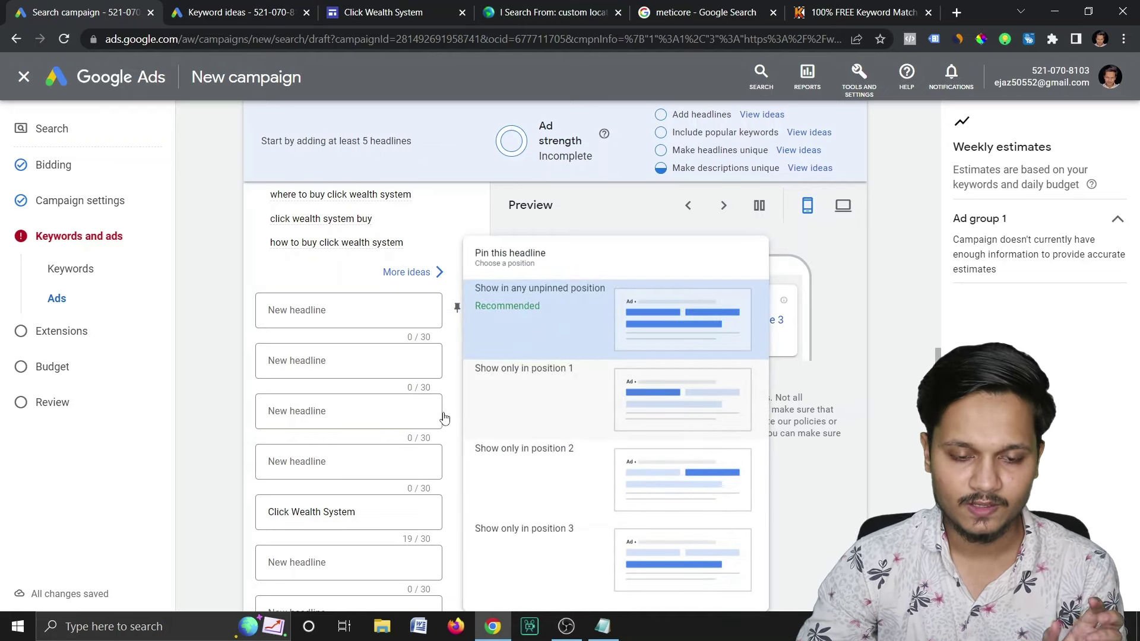
click(465, 399)
click(457, 358)
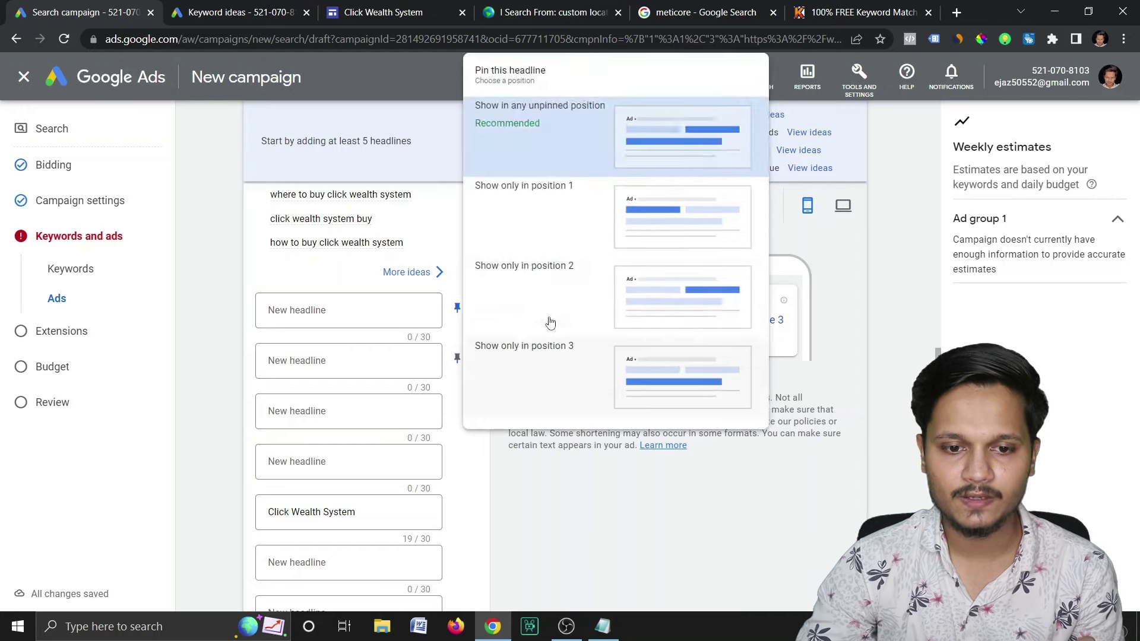
click(558, 306)
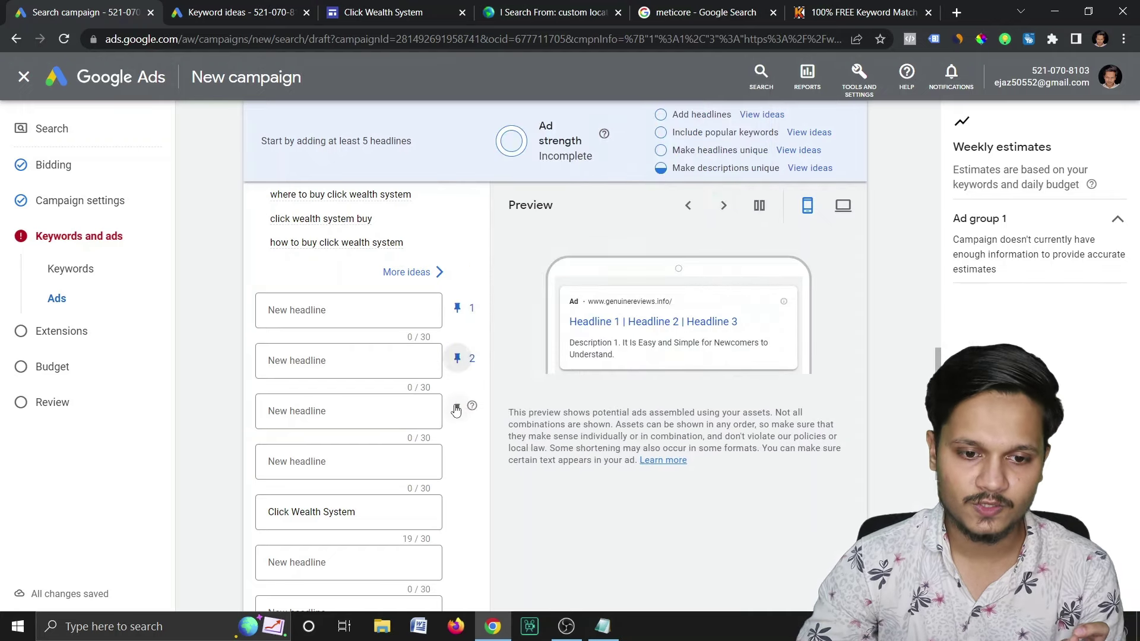
click(457, 409)
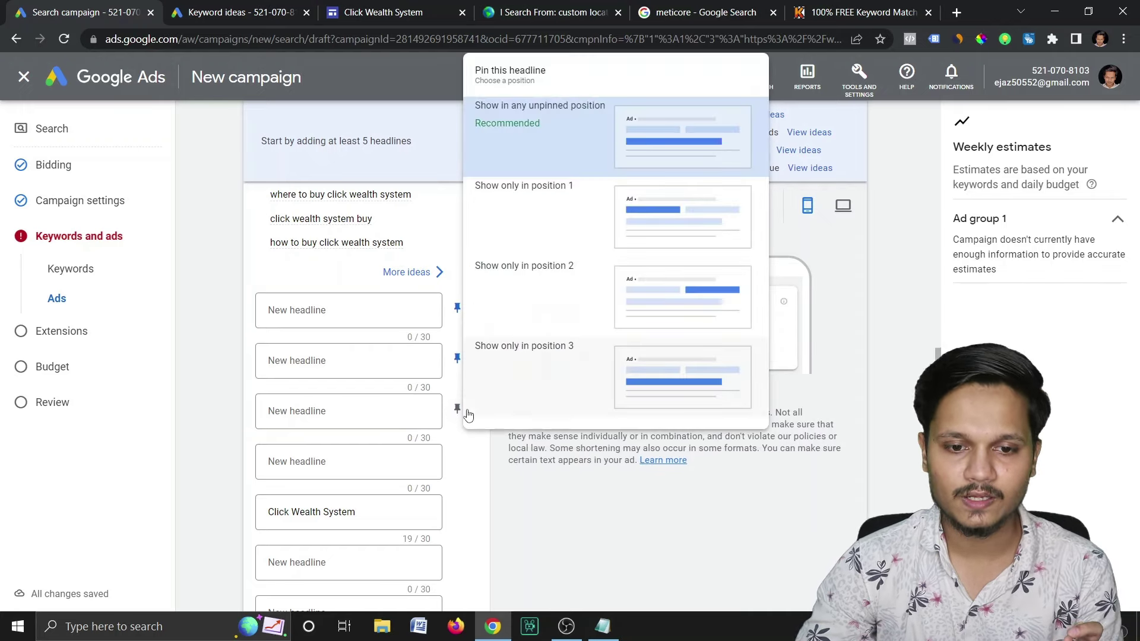
click(549, 402)
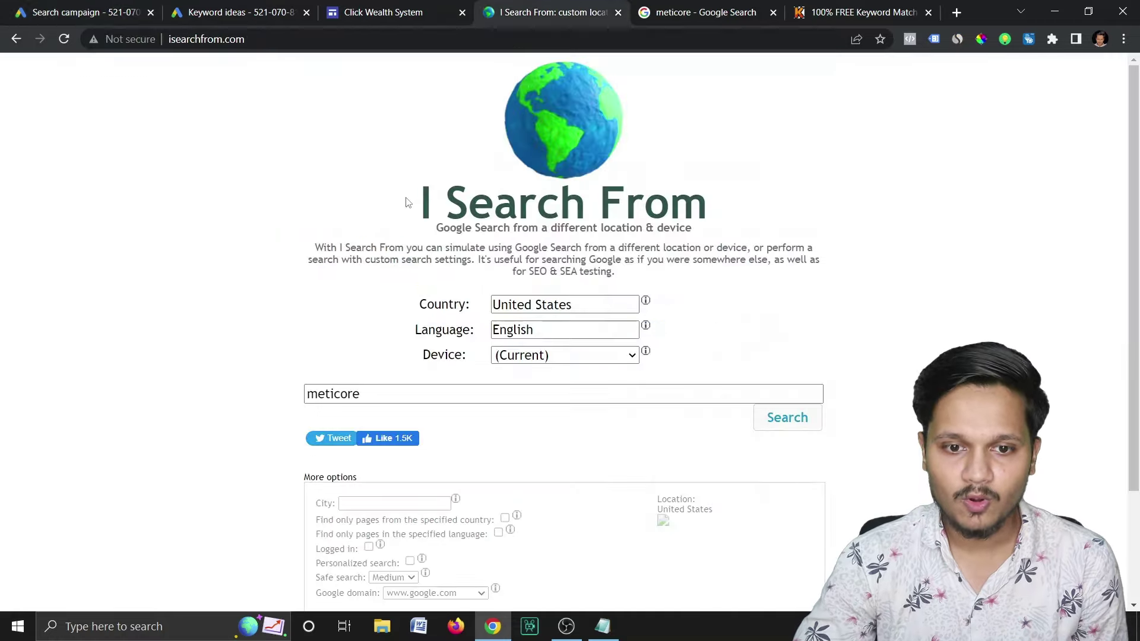
On the I Search From website, search for CLICK WEALTH SYSTEM from the United States in English, copying the product name from the review site's heading
drag(409, 200, 727, 204)
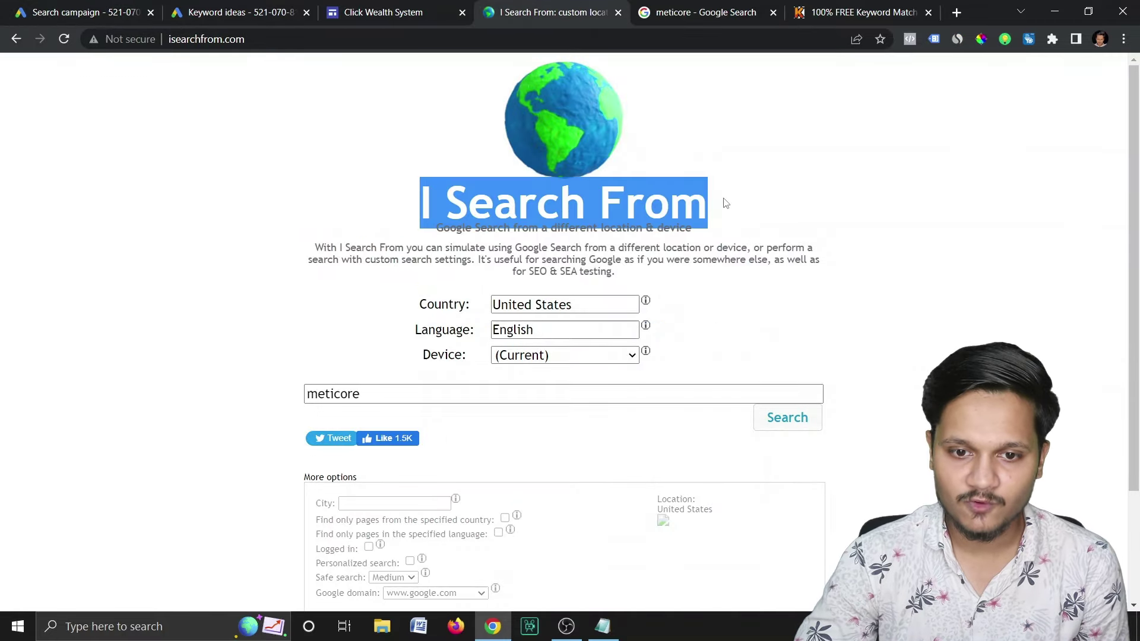
click(797, 212)
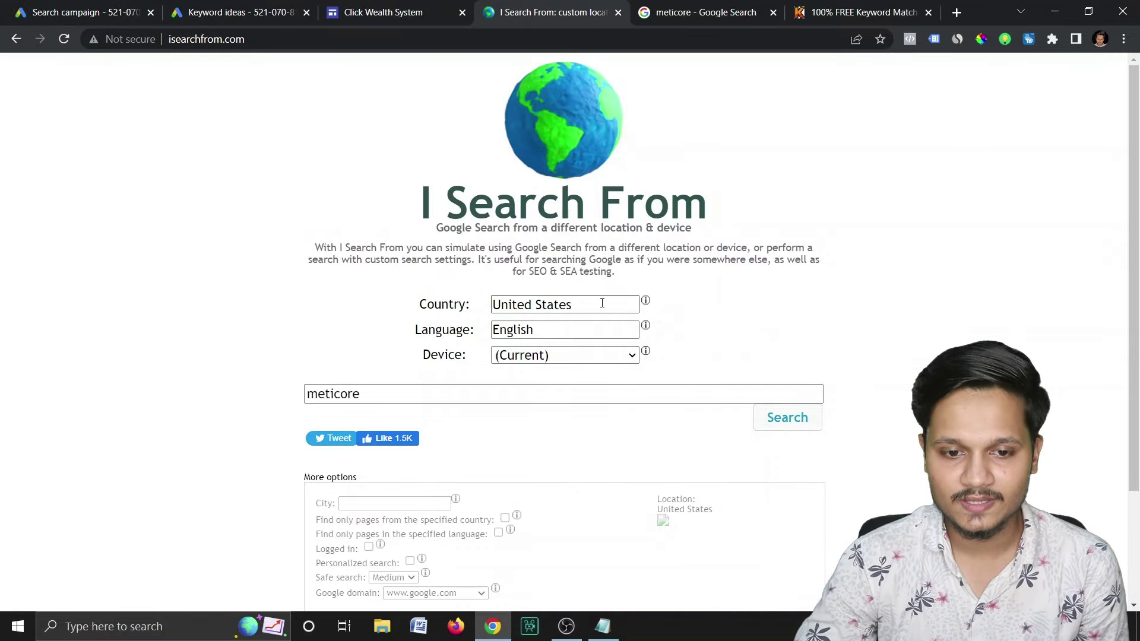
double_click(541, 329)
click(379, 397)
double_click(355, 396)
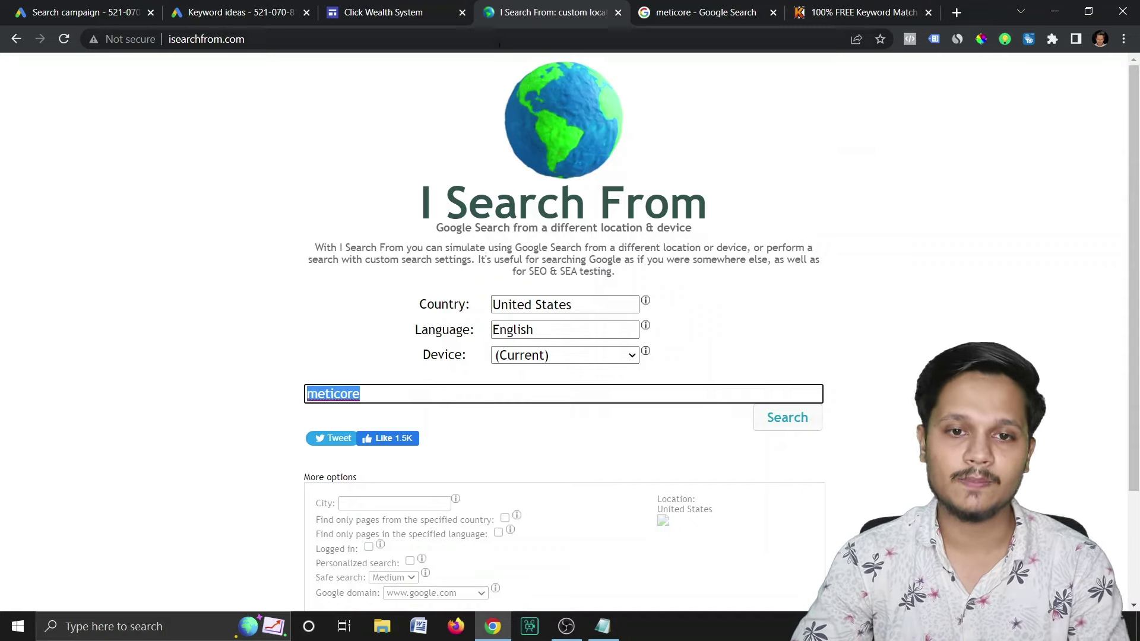
click(419, 12)
click(339, 165)
drag(339, 131, 609, 131)
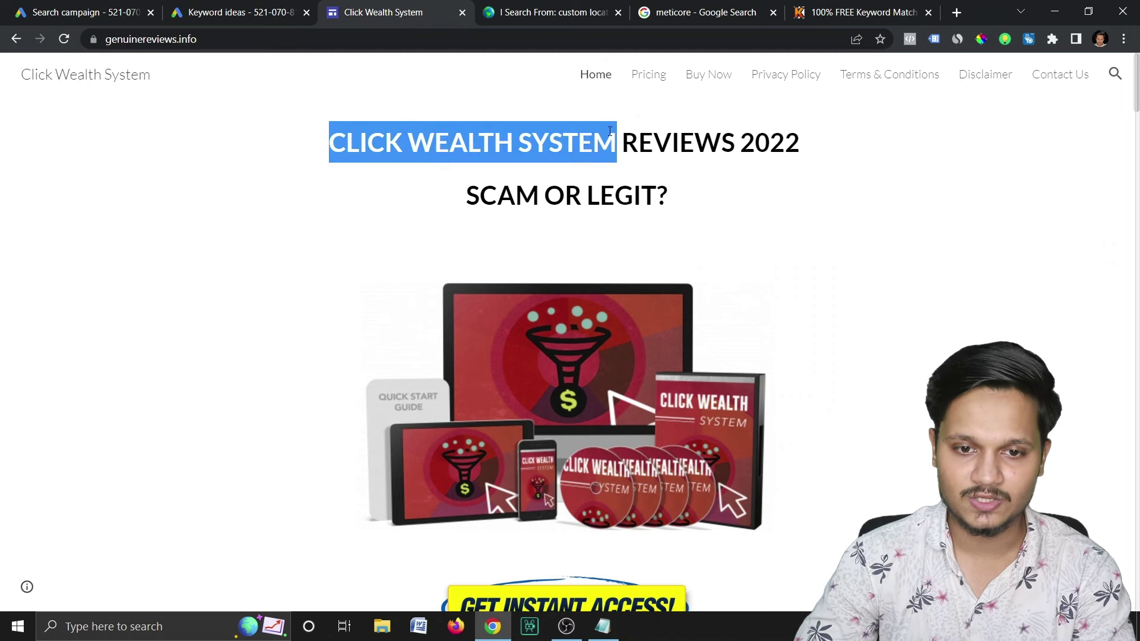
key(ctrl+c)
click(545, 12)
key(ctrl+v)
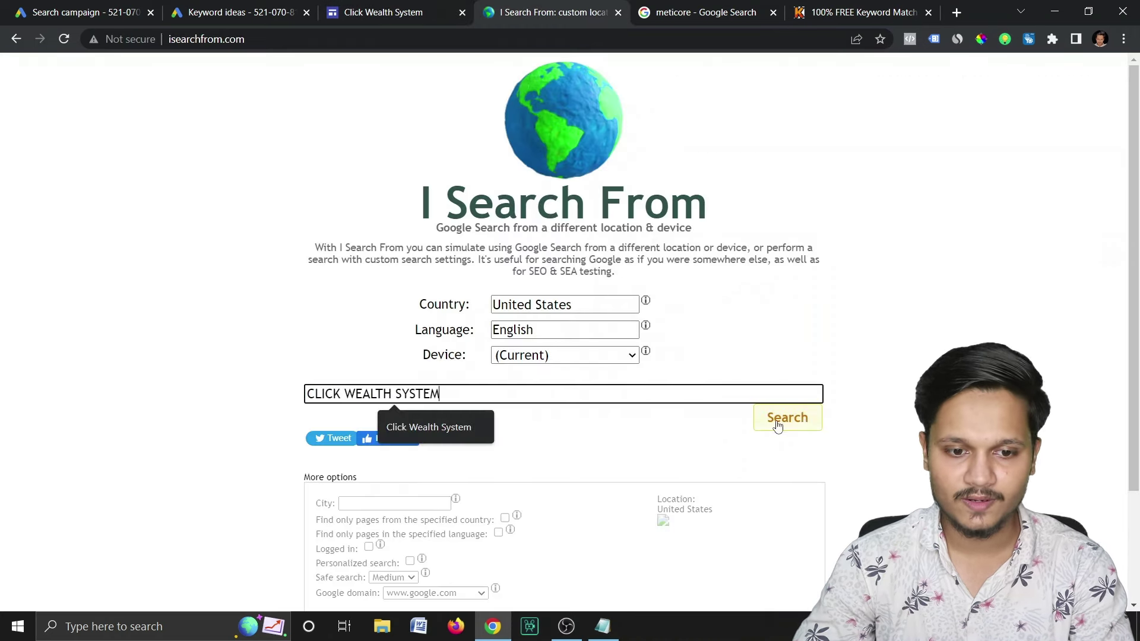
click(779, 417)
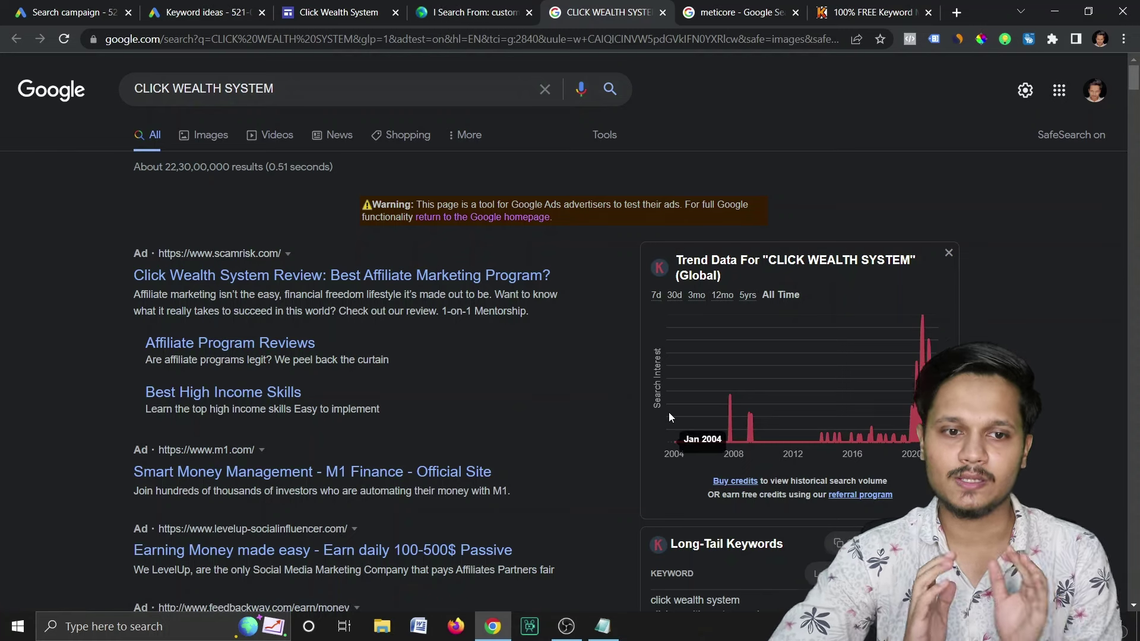
Copy "Click Wealth System Review" from the title of the first search ad and use it as the campaign ad's first headline
drag(127, 276, 321, 277)
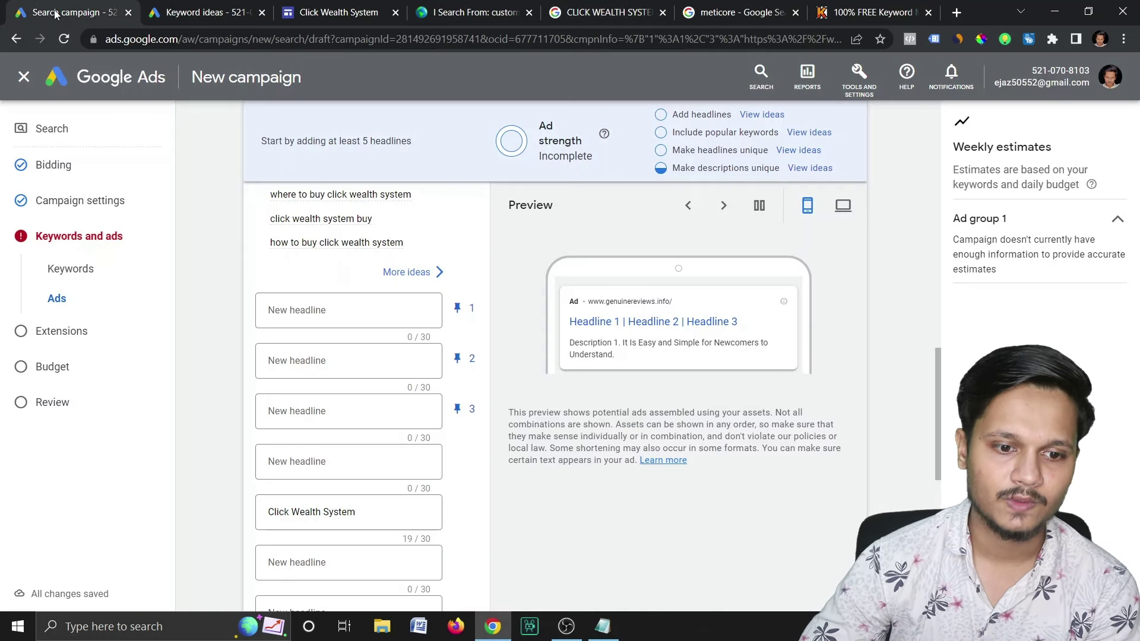
click(55, 12)
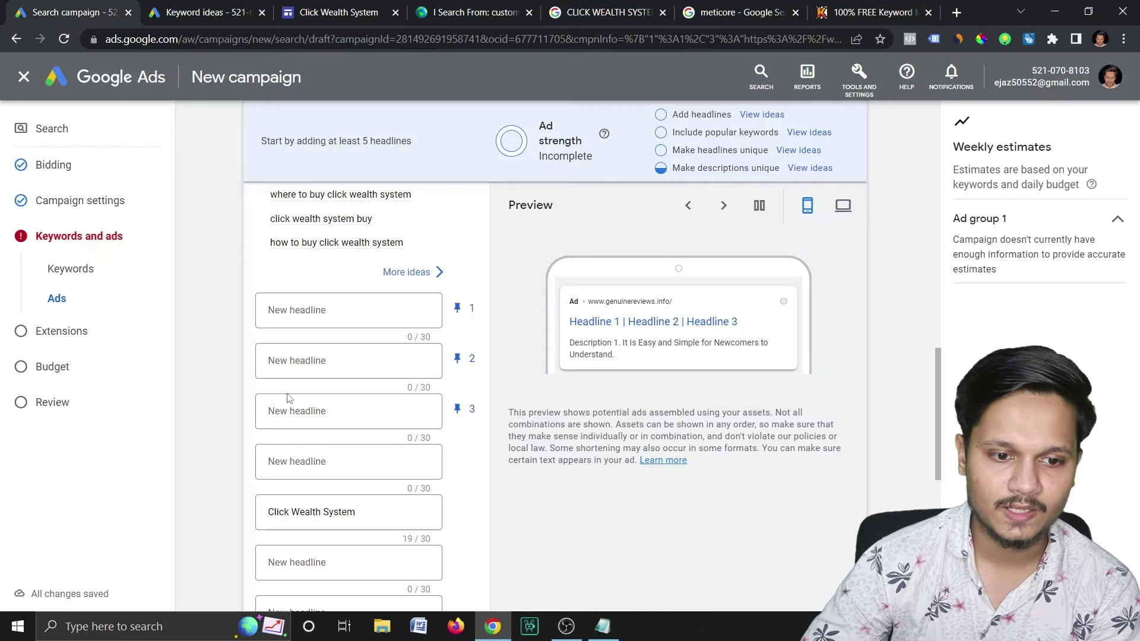
click(308, 313)
key(ctrl+v)
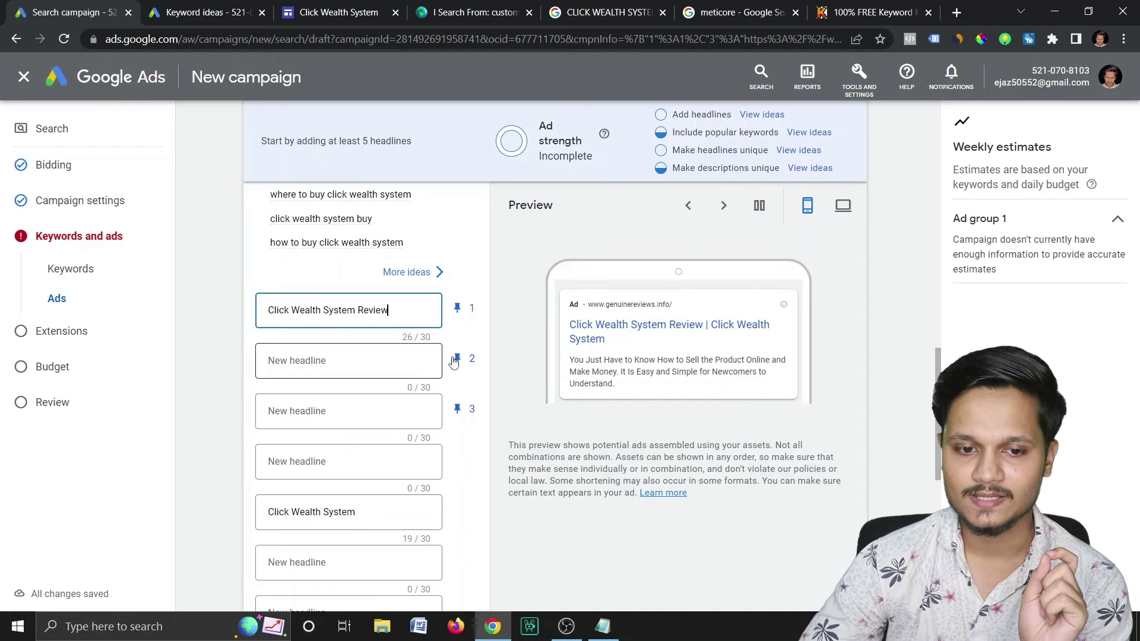
Examine the titles of the competing search ads in the CLICK WEALTH SYSTEM results for headline ideas
click(352, 363)
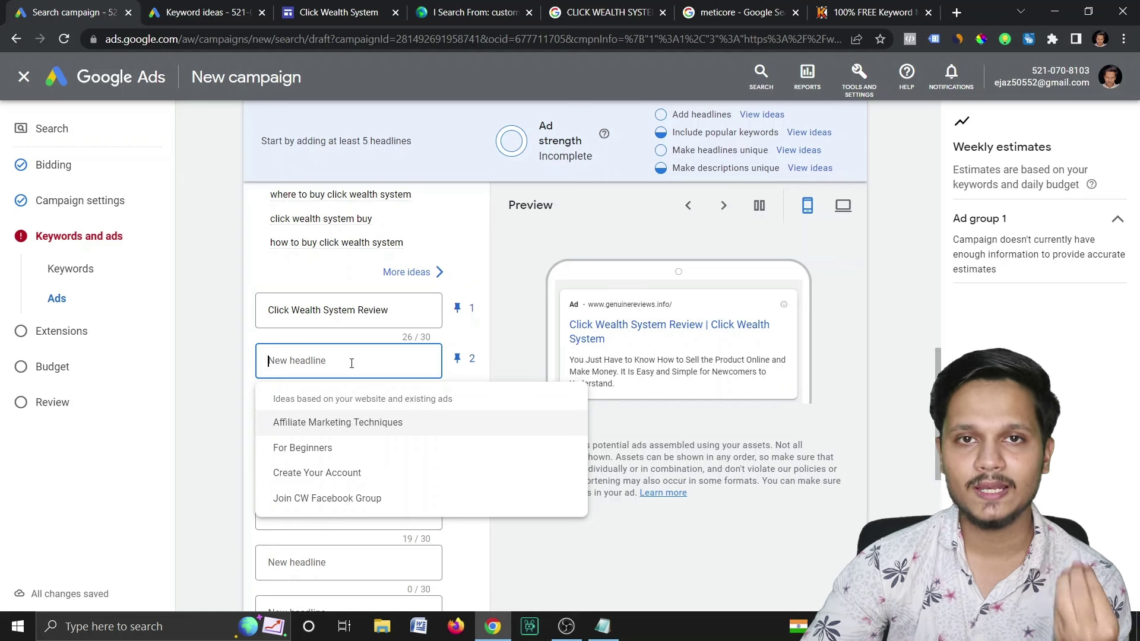
click(596, 7)
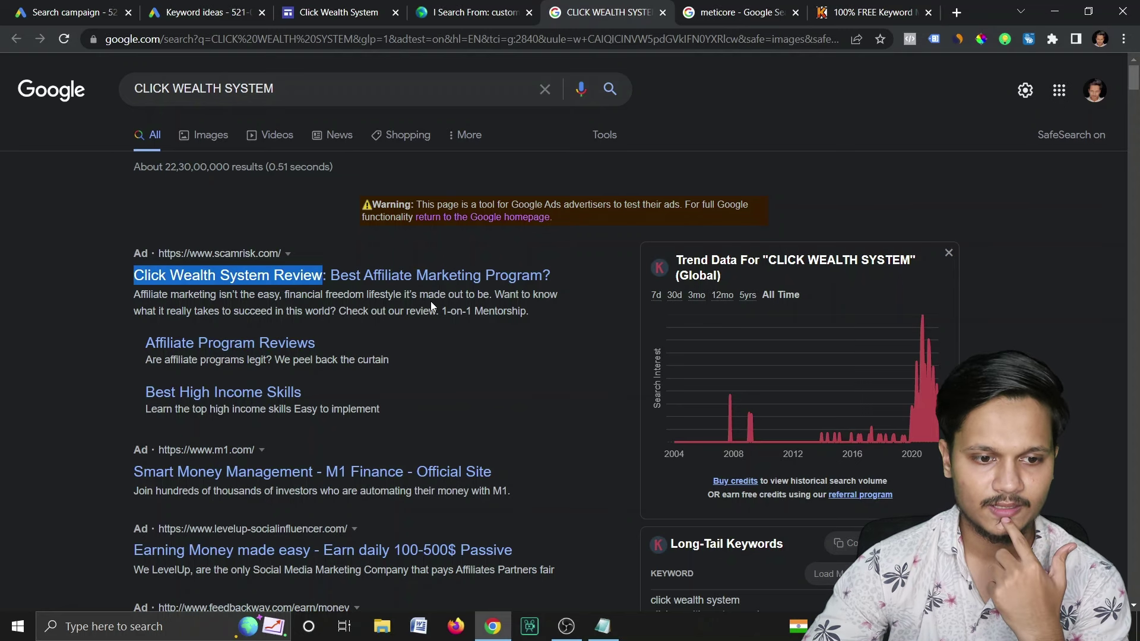
scroll(430, 301, down, 6)
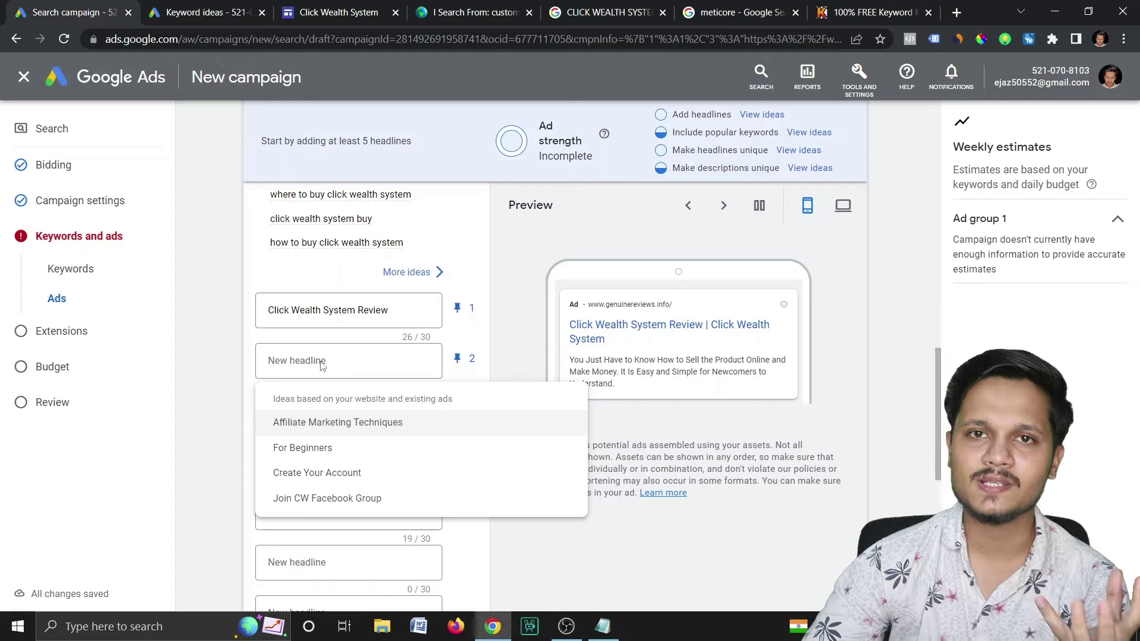
click(321, 363)
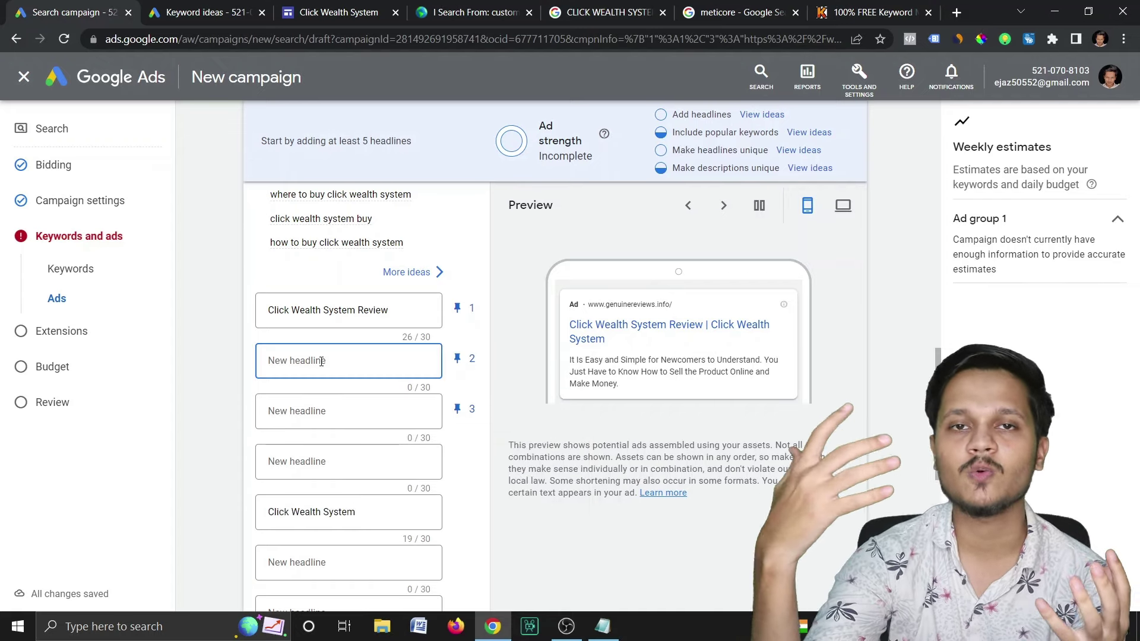
click(606, 11)
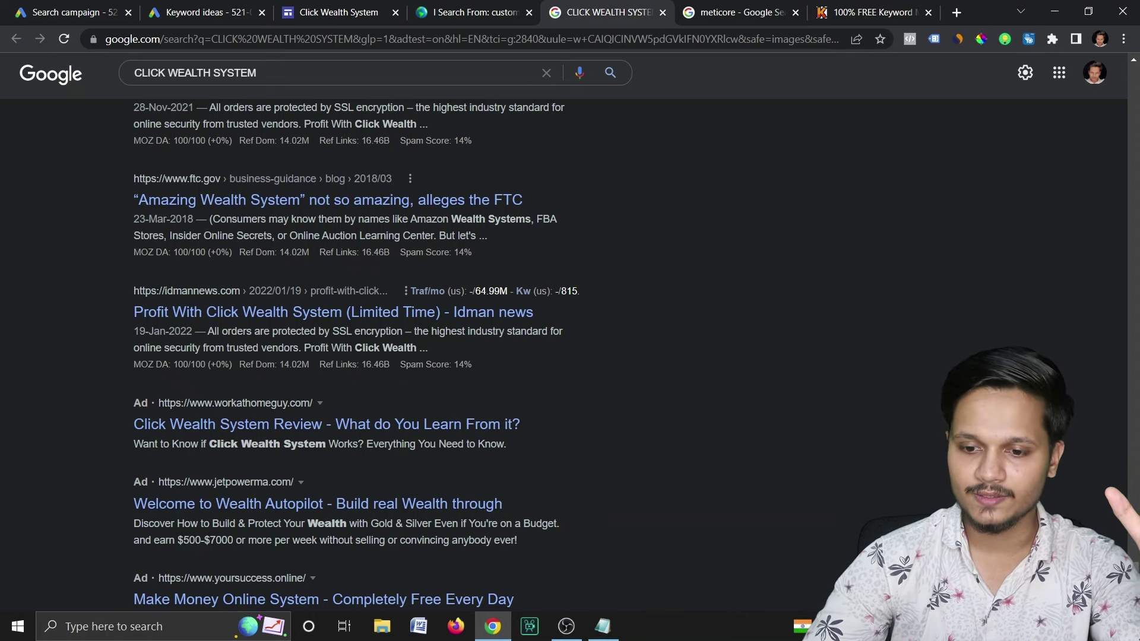
drag(1132, 550, 1132, 66)
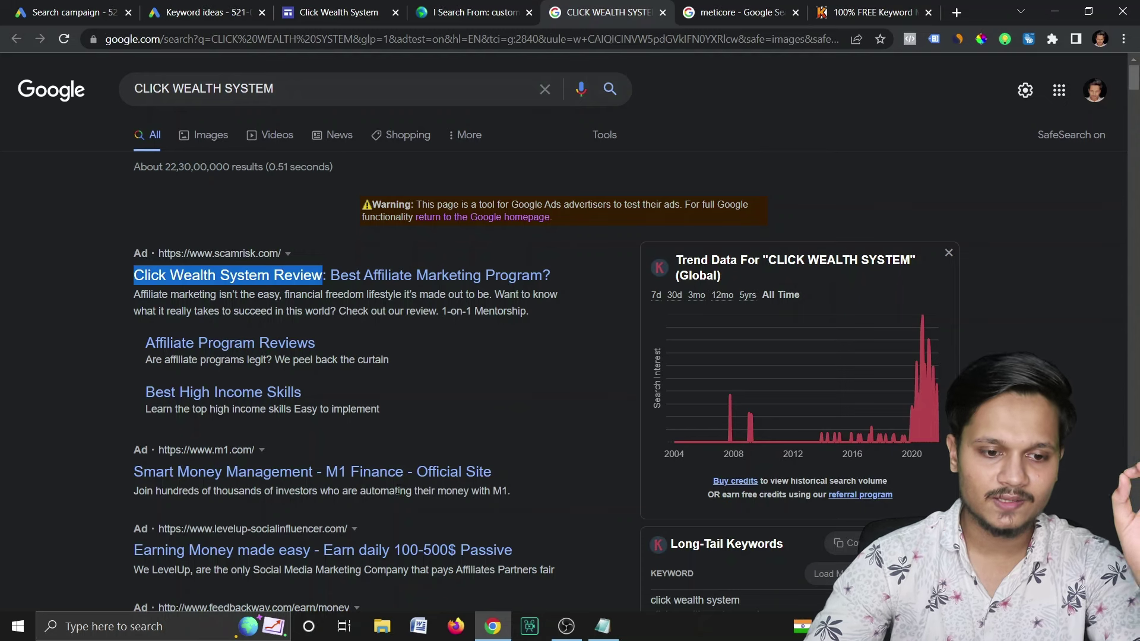
drag(564, 279, 330, 275)
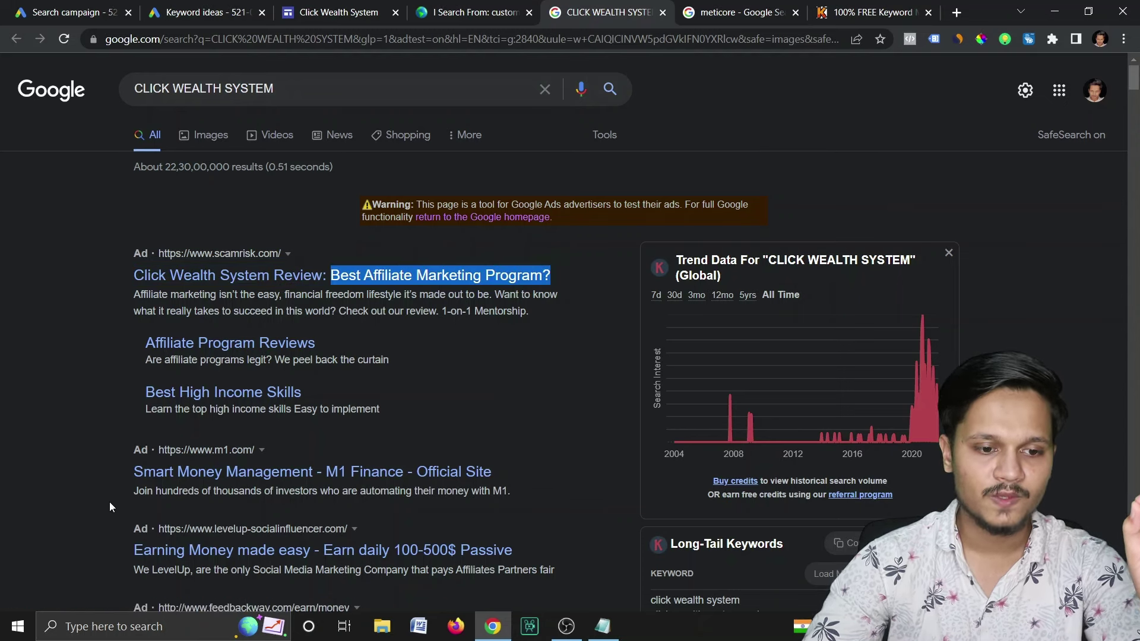
drag(113, 476, 310, 473)
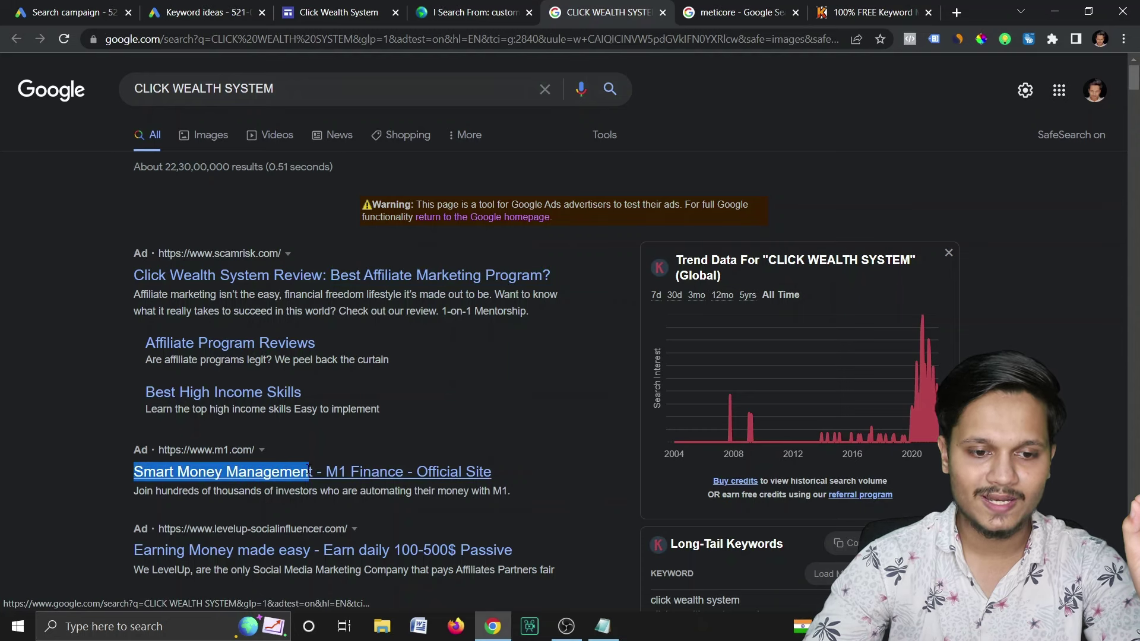
click(42, 534)
drag(537, 550, 327, 554)
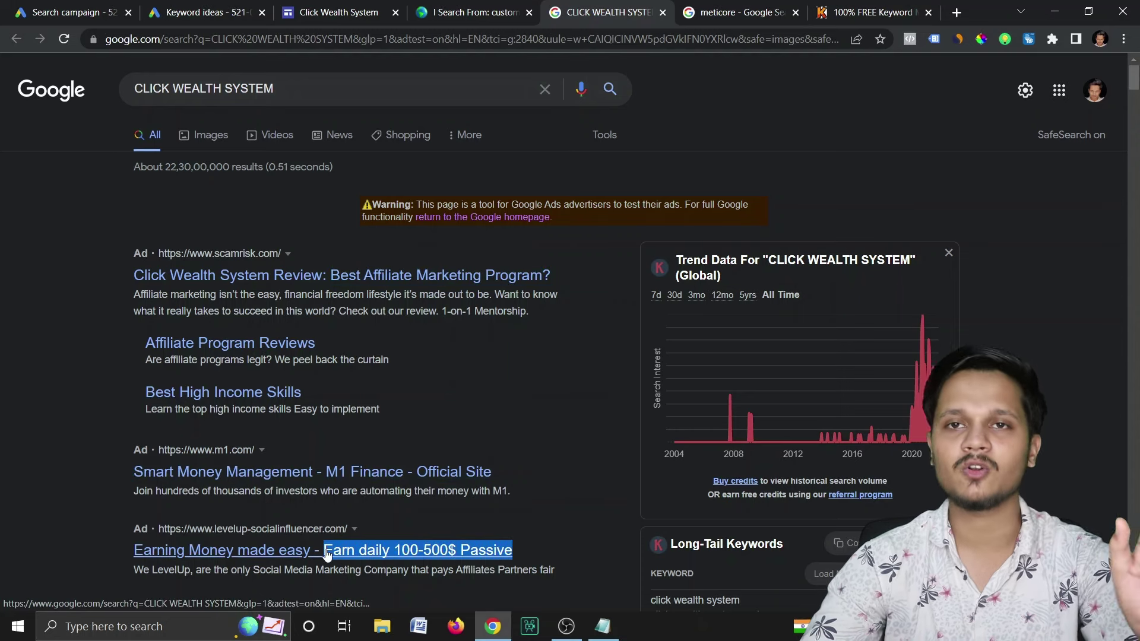
Set the campaign ad's second headline to "Scam Or Legit?" and the third headline to "Read Before Buying"
click(101, 8)
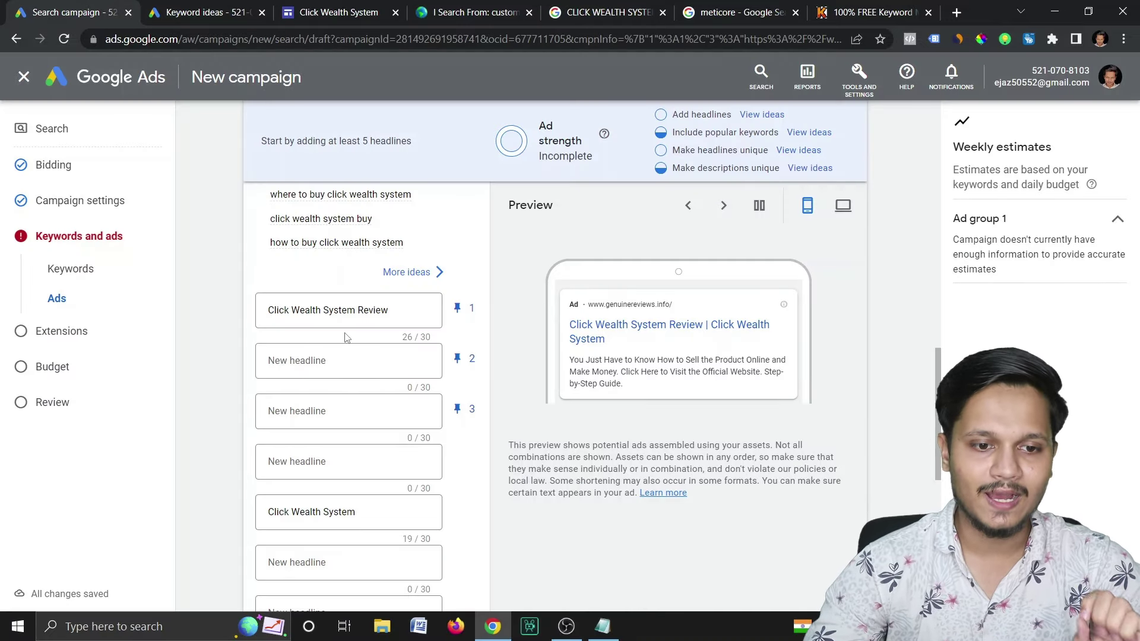
click(344, 350)
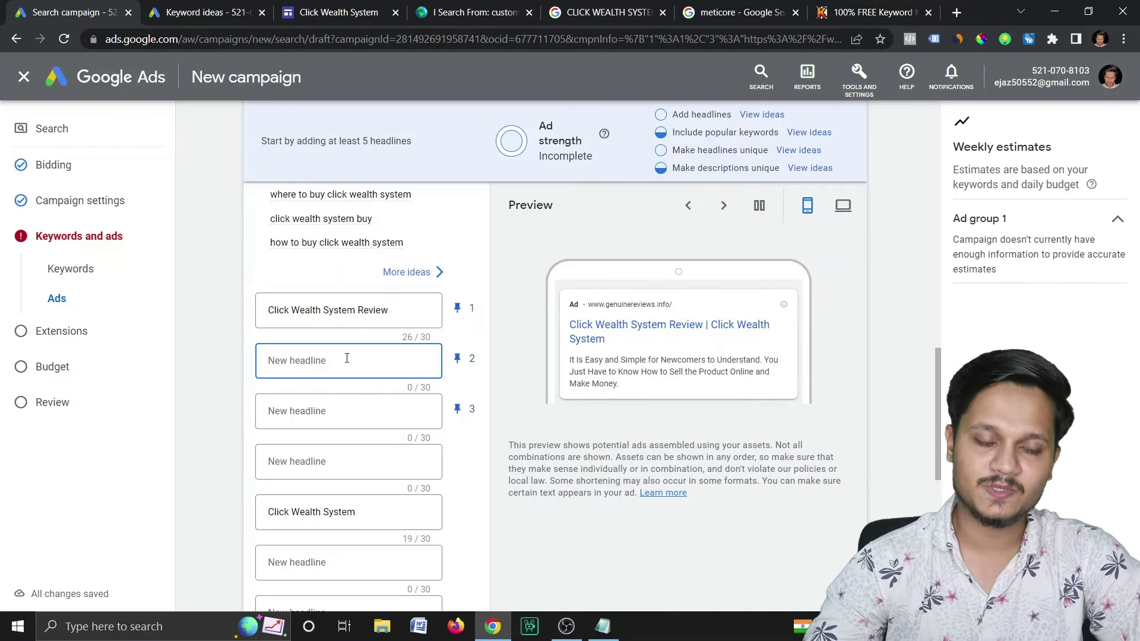
text(Scam)
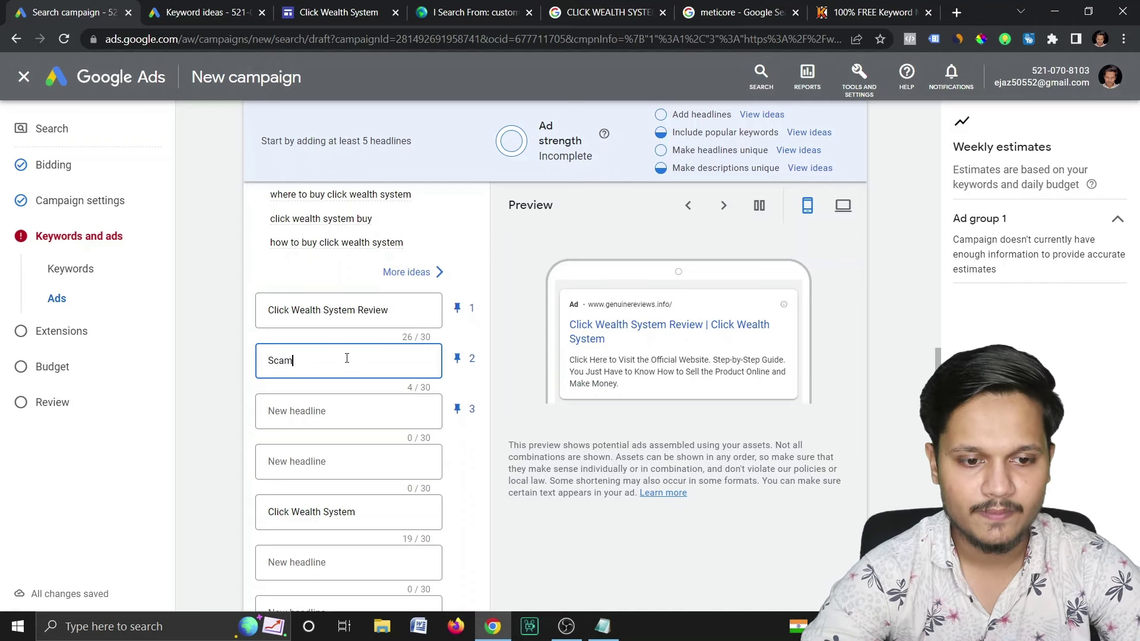
text( Or Legit?)
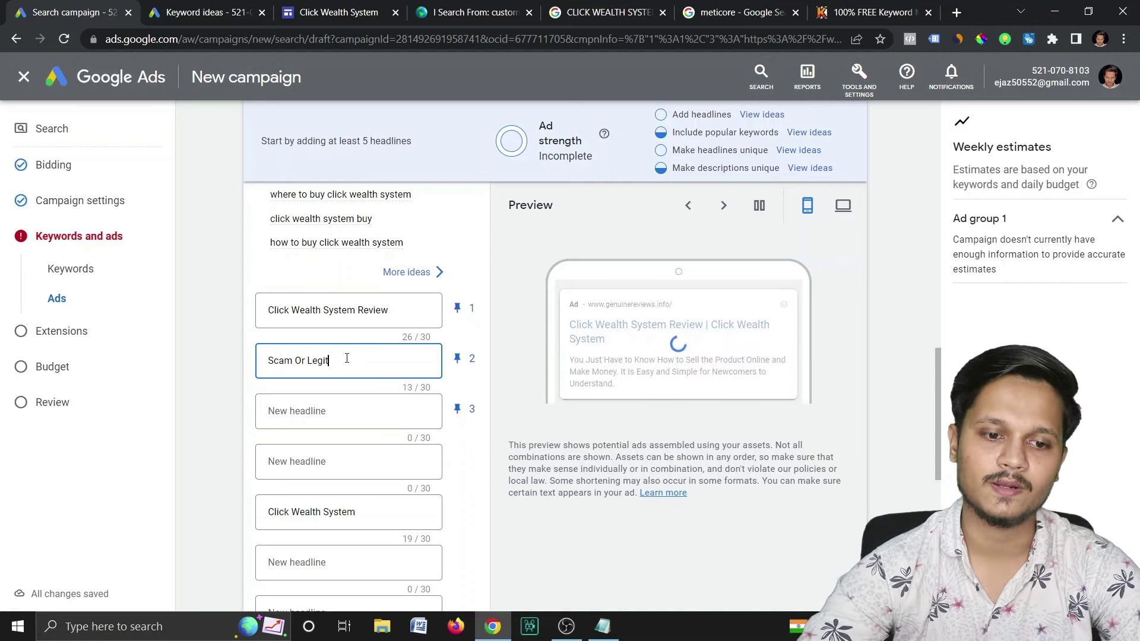
click(351, 411)
text(Read Before Buying)
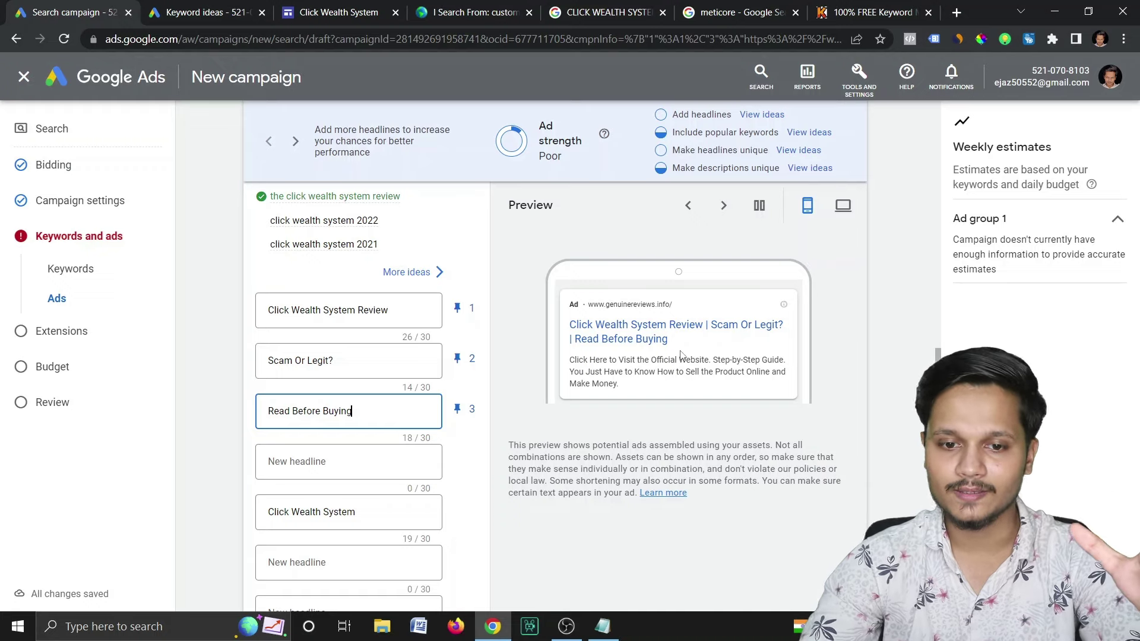
Clear the unpinned fifth ad headline, "Click Wealth System"
scroll(328, 516, down, 2)
click(329, 427)
triple_click(330, 429)
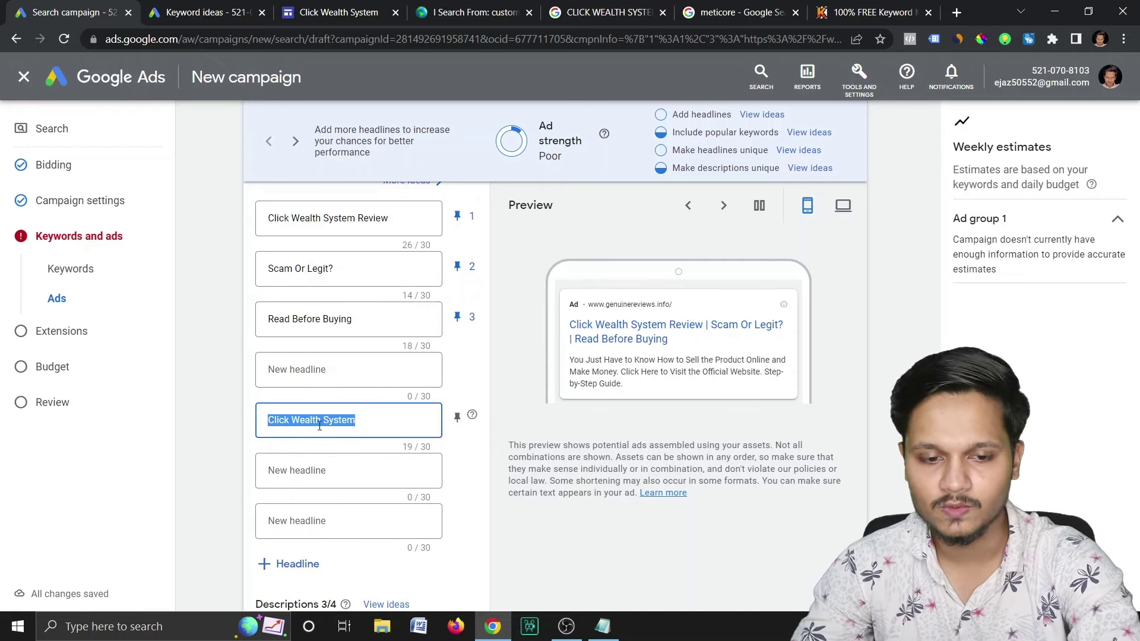
key(BackSpace)
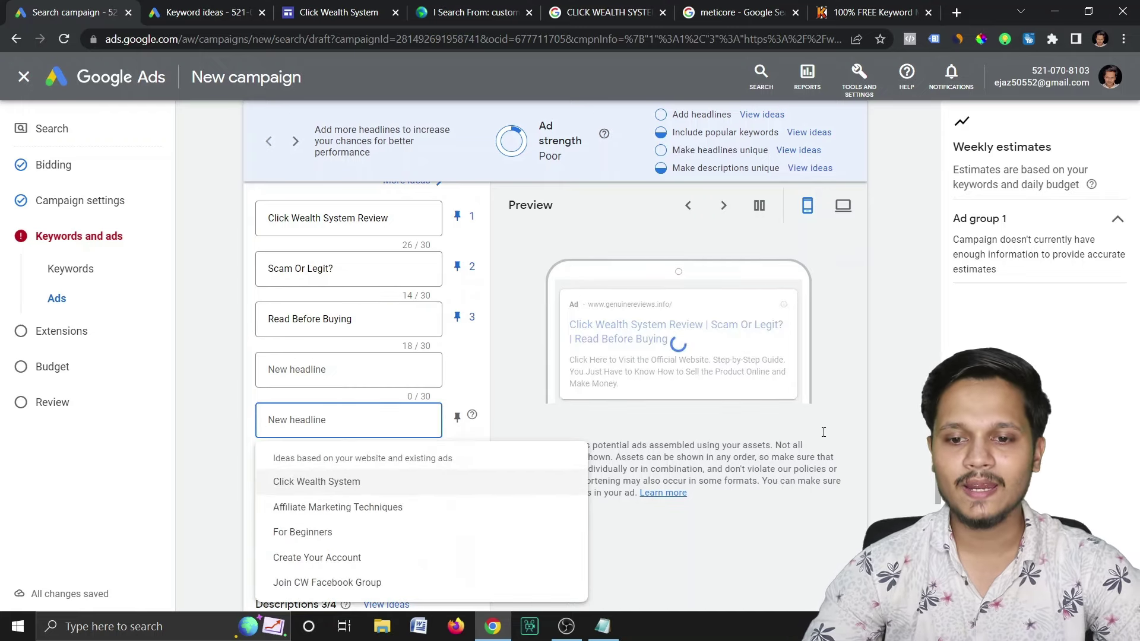
click(801, 438)
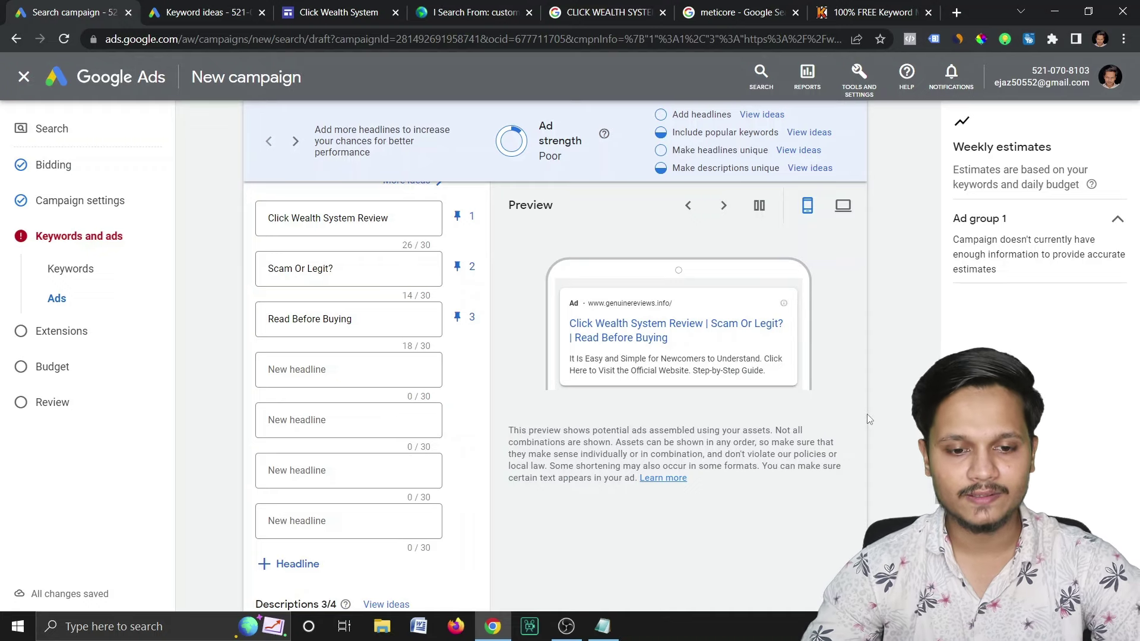
scroll(869, 419, down, 2)
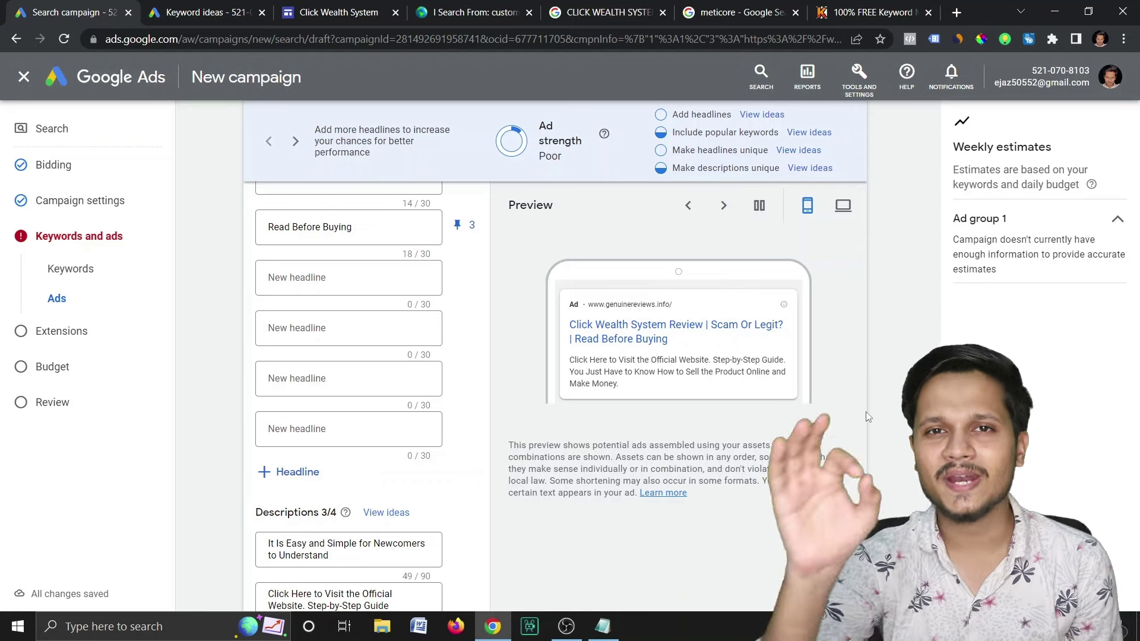
scroll(861, 423, up, 2)
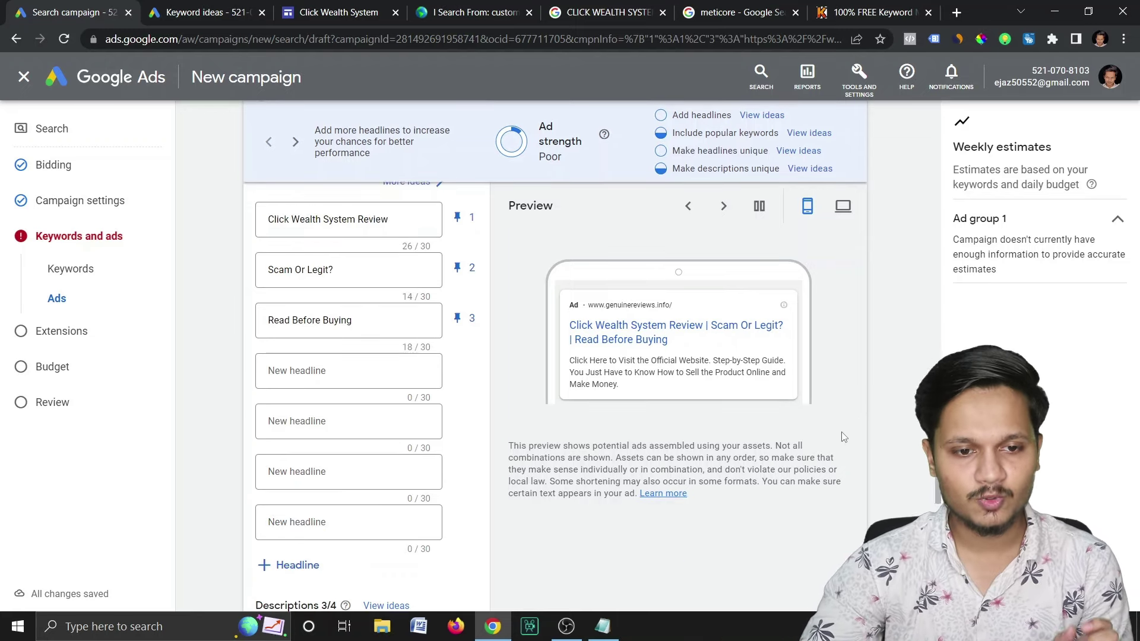
click(389, 220)
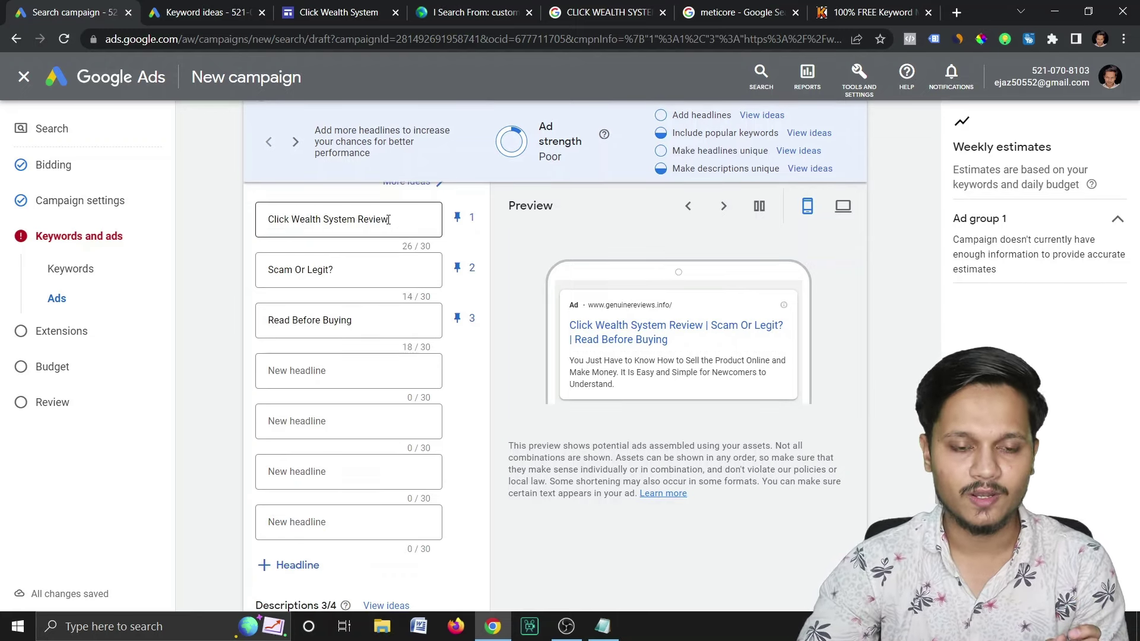
click(345, 245)
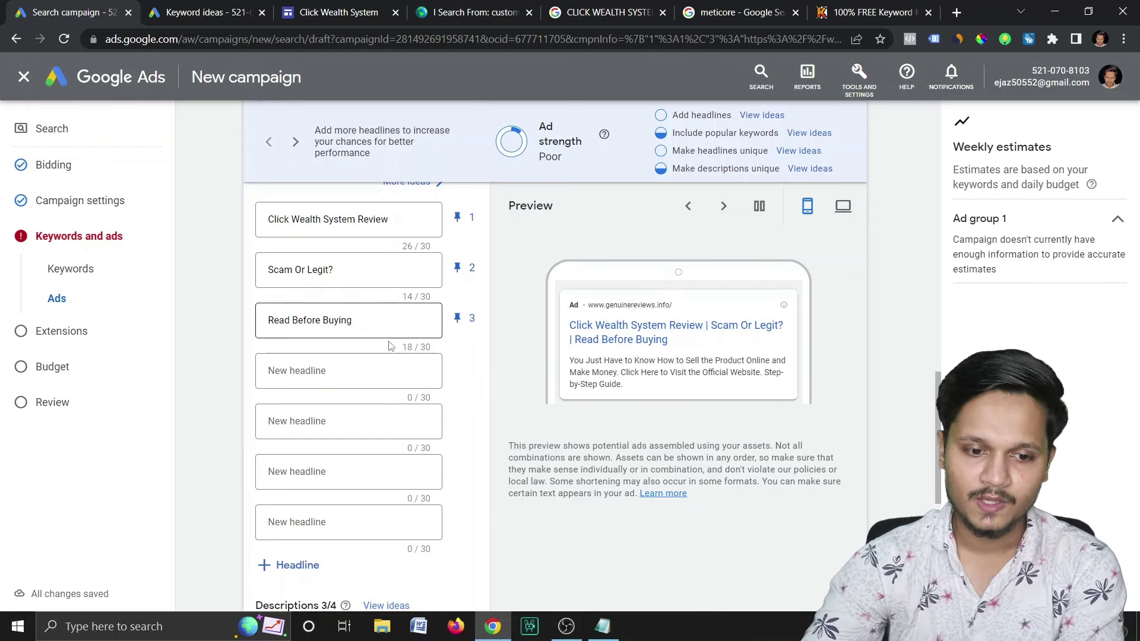
Clear the three prefilled ad descriptions and pin the first two to positions 1 and 2
scroll(389, 339, down, 2)
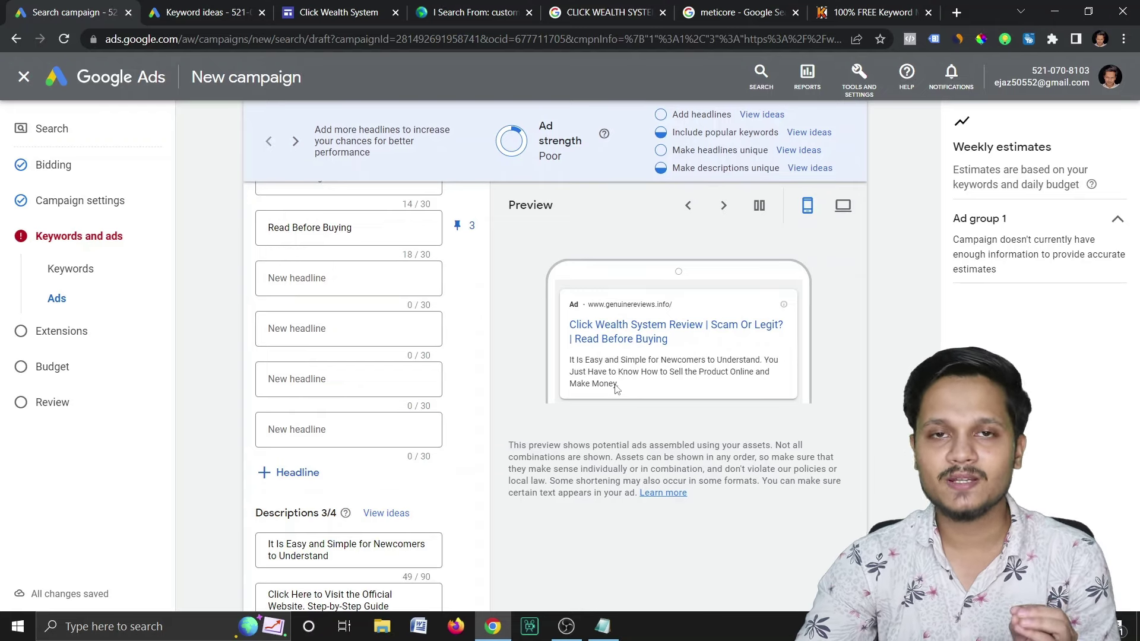
scroll(505, 520, down, 3)
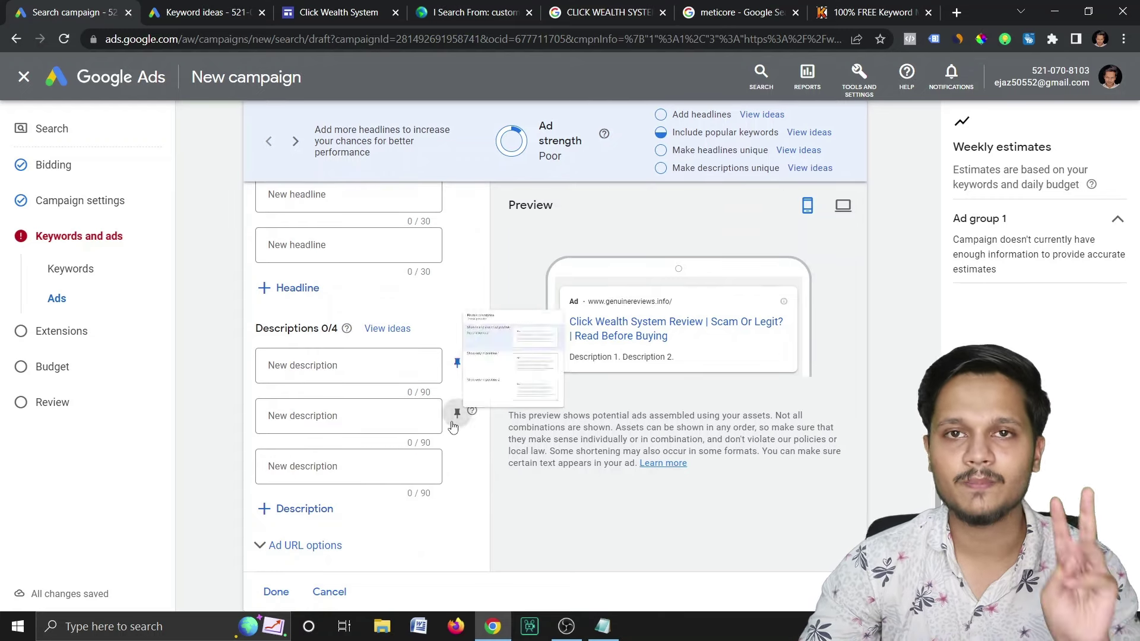
click(456, 412)
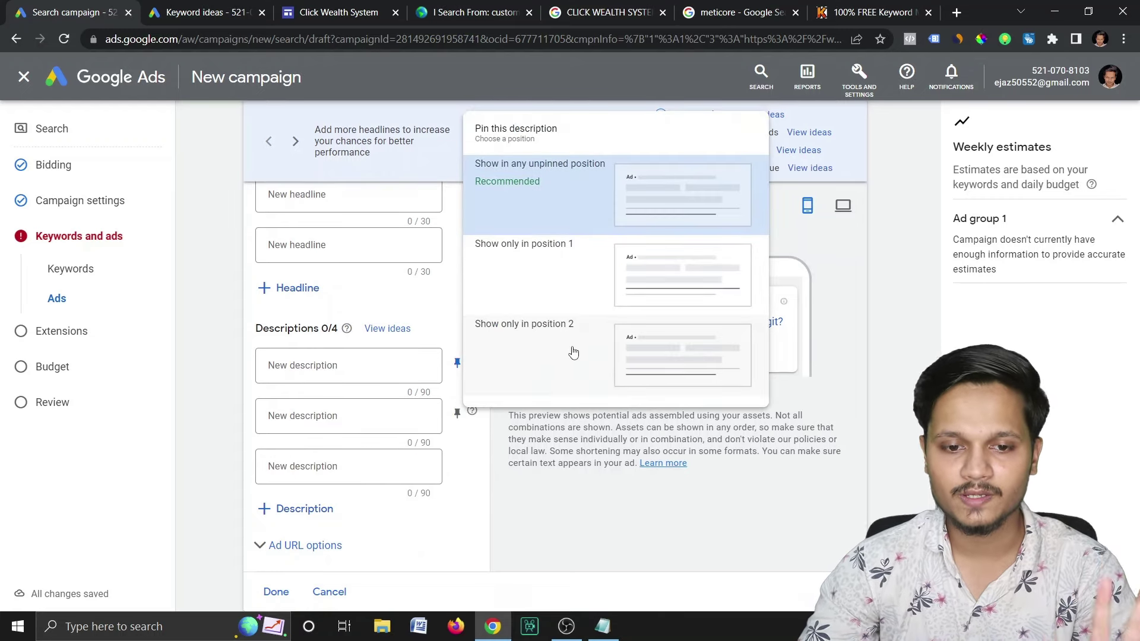
click(573, 353)
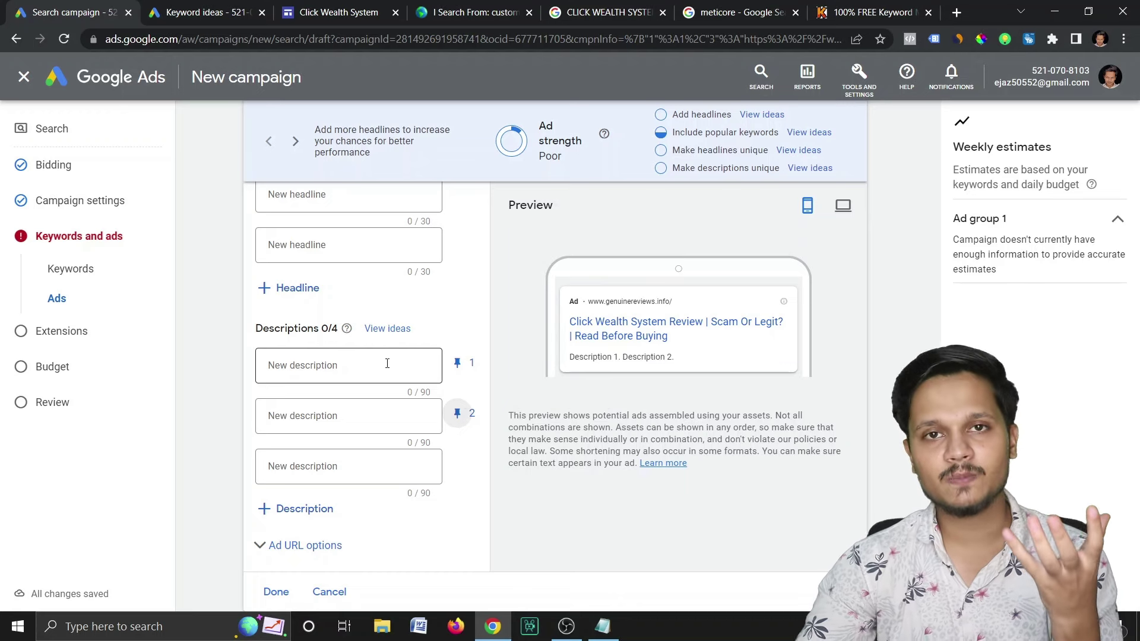
Copy "It is a training program for generating money online through affiliate marketing" from the neutssoftware.com search result into the first ad description
click(458, 9)
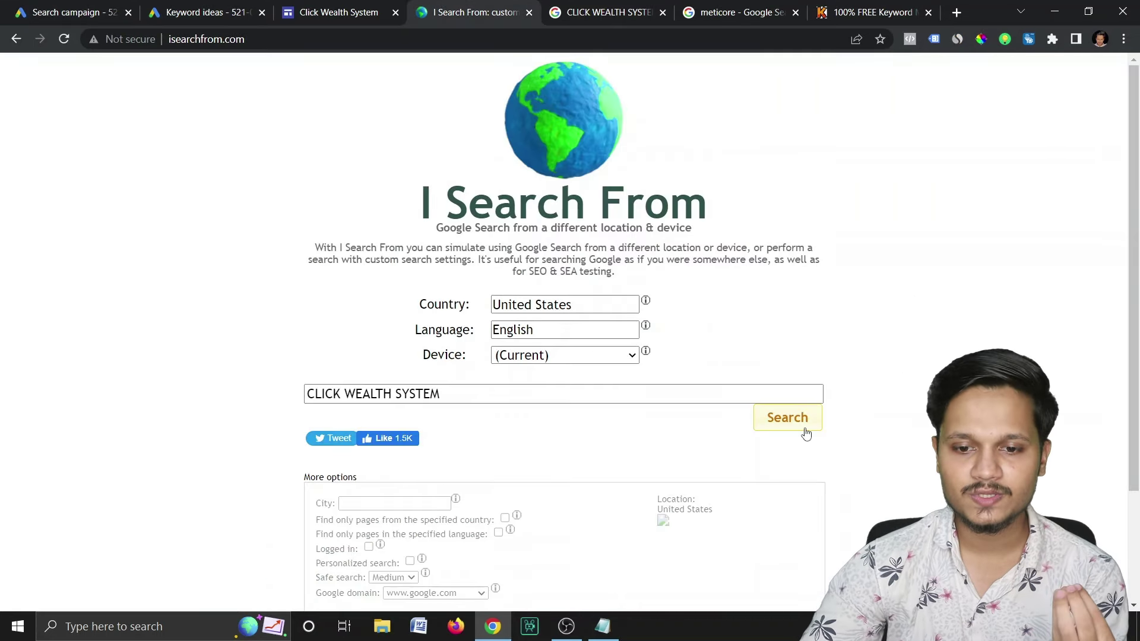
click(635, 6)
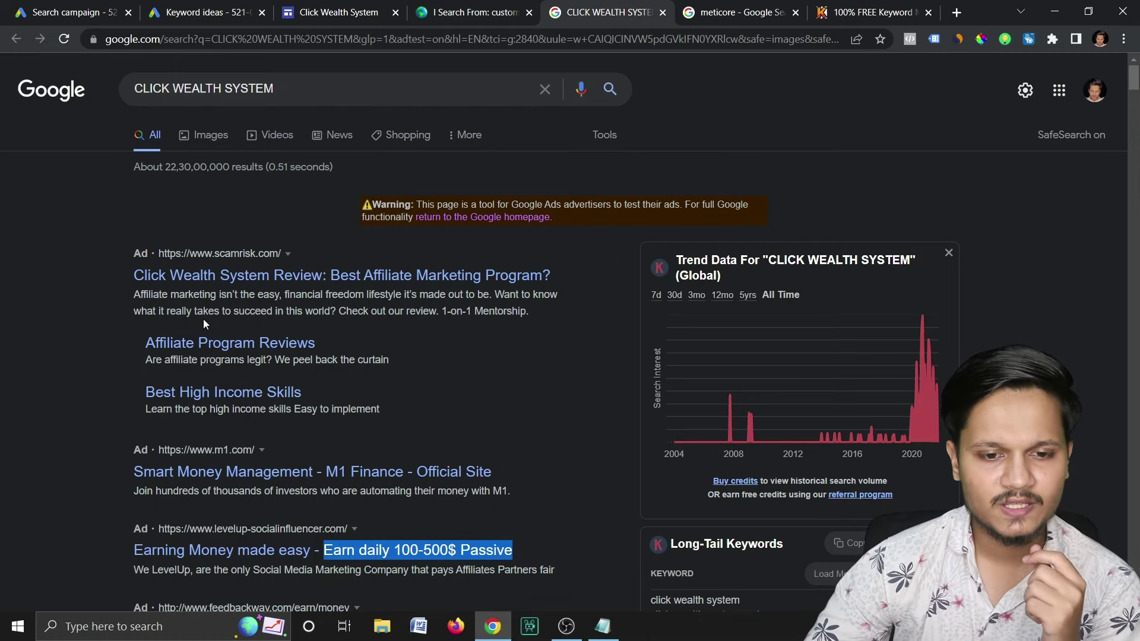
drag(127, 293, 474, 325)
drag(110, 497, 538, 494)
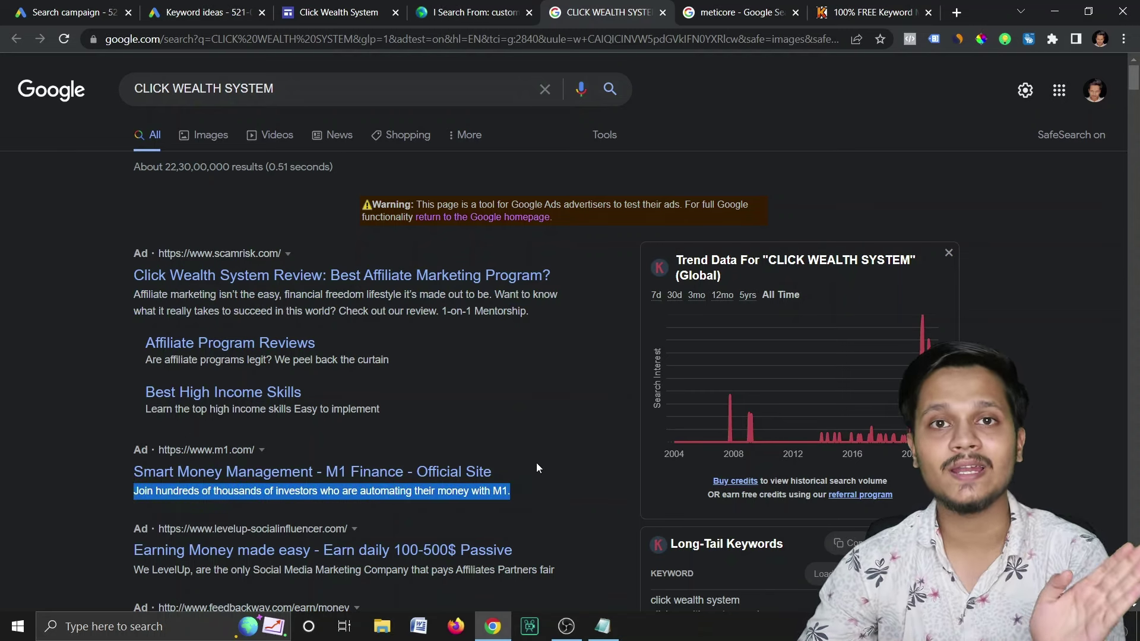
scroll(535, 461, down, 8)
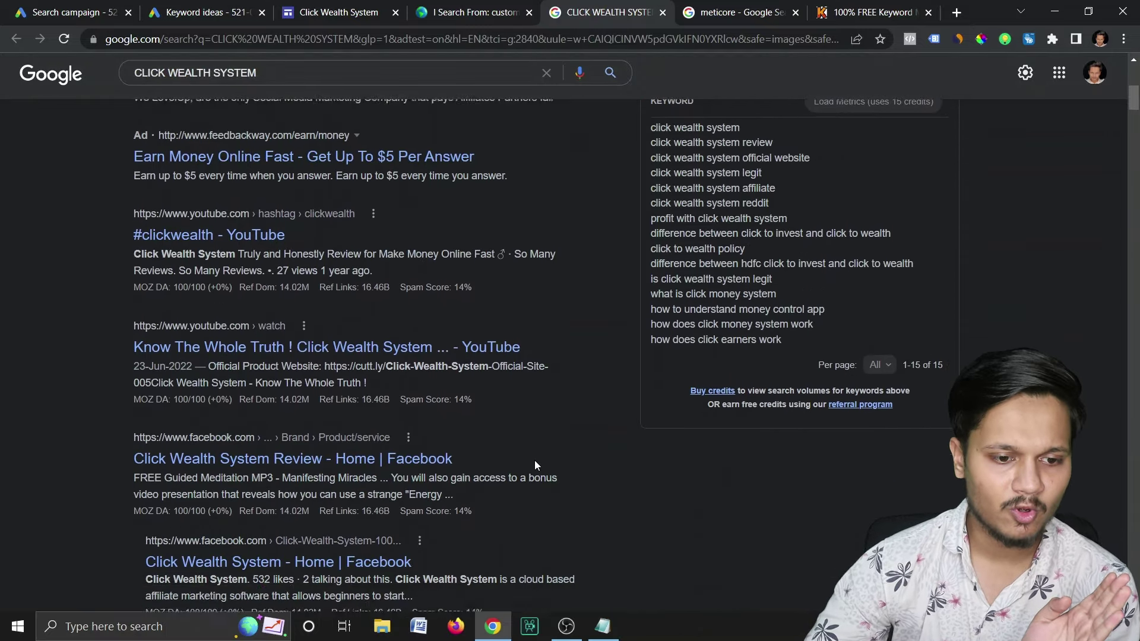
scroll(534, 461, down, 10)
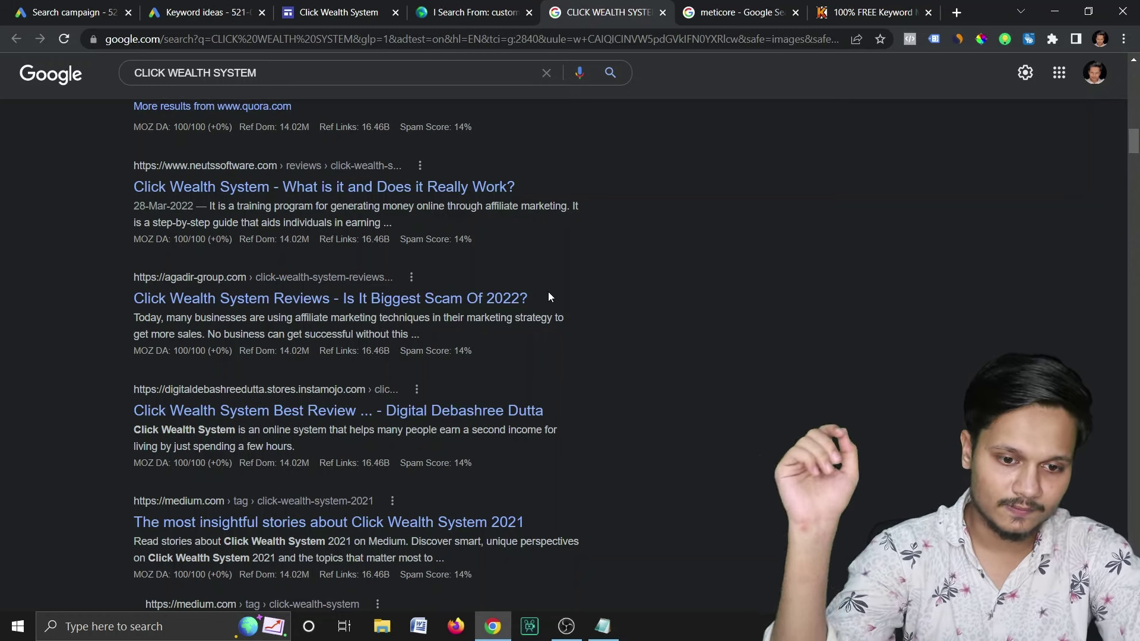
scroll(548, 293, up, 1)
drag(209, 280, 568, 281)
key(ctrl+c)
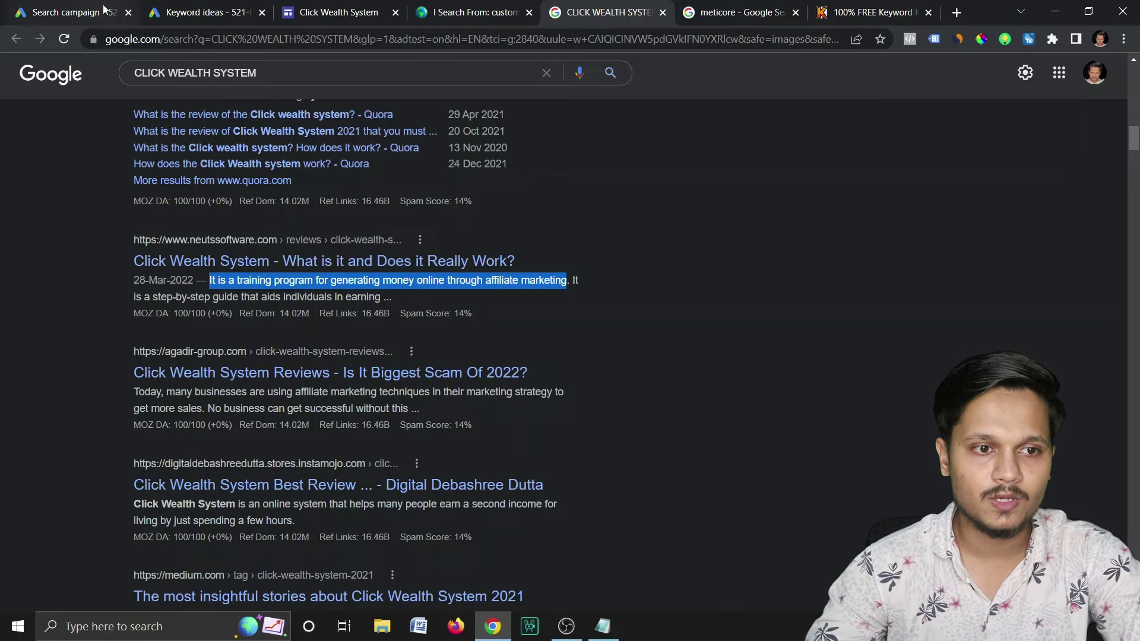
click(77, 12)
click(321, 367)
key(ctrl+v)
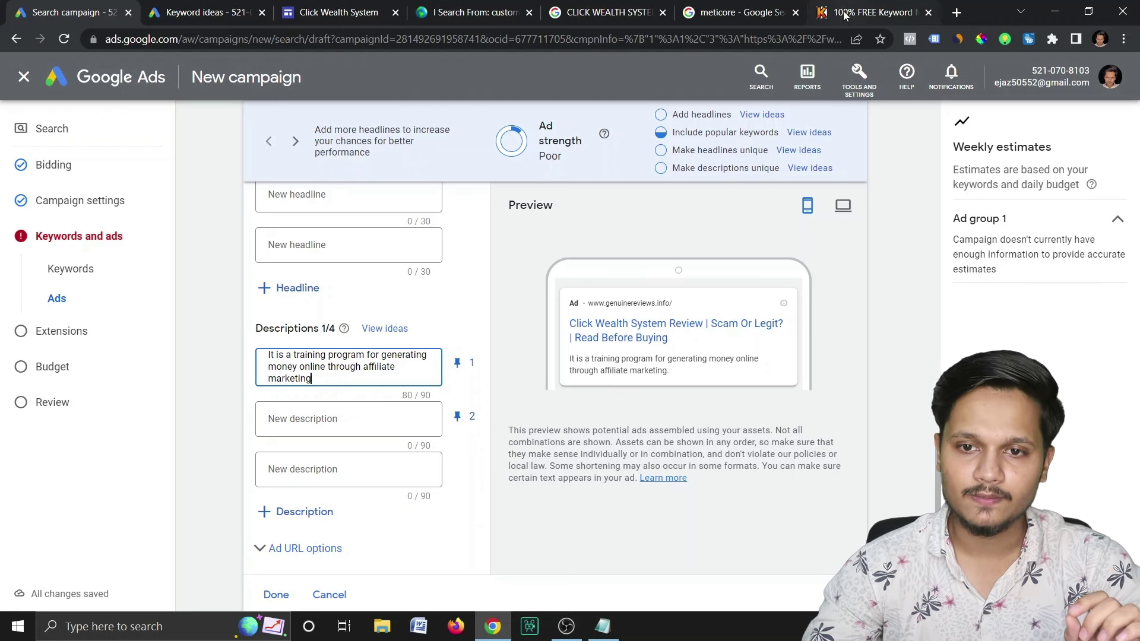
Copy the phrase ending in "promises to help you generate $10K/month" from the themakemoneyonlineblog.com search result into the second ad description
click(870, 12)
click(739, 12)
click(631, 7)
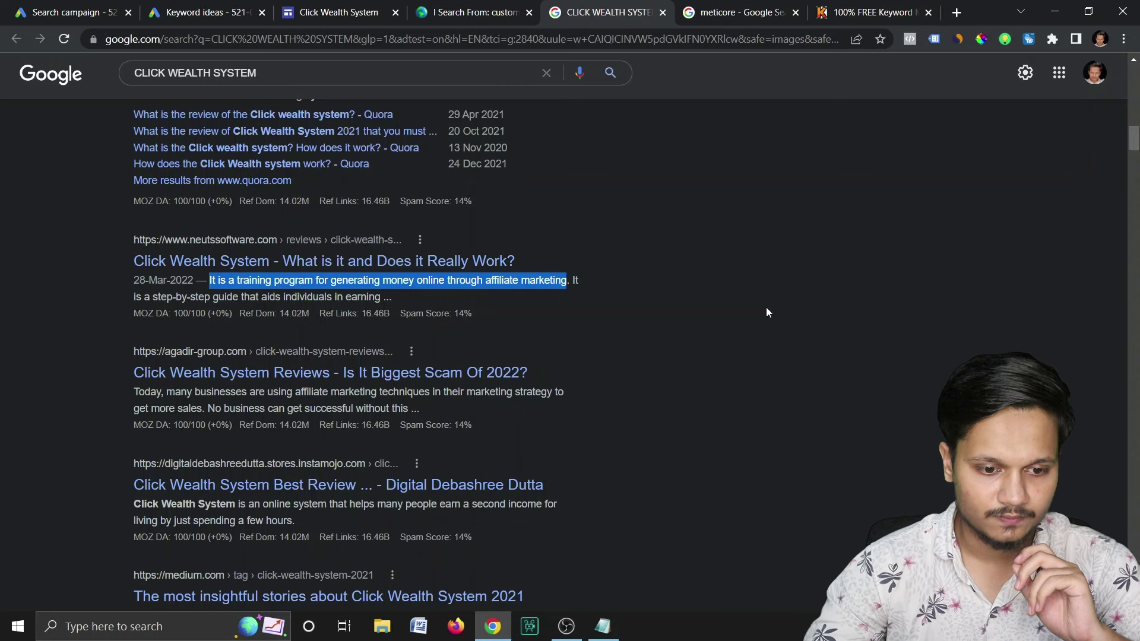
scroll(766, 313, down, 10)
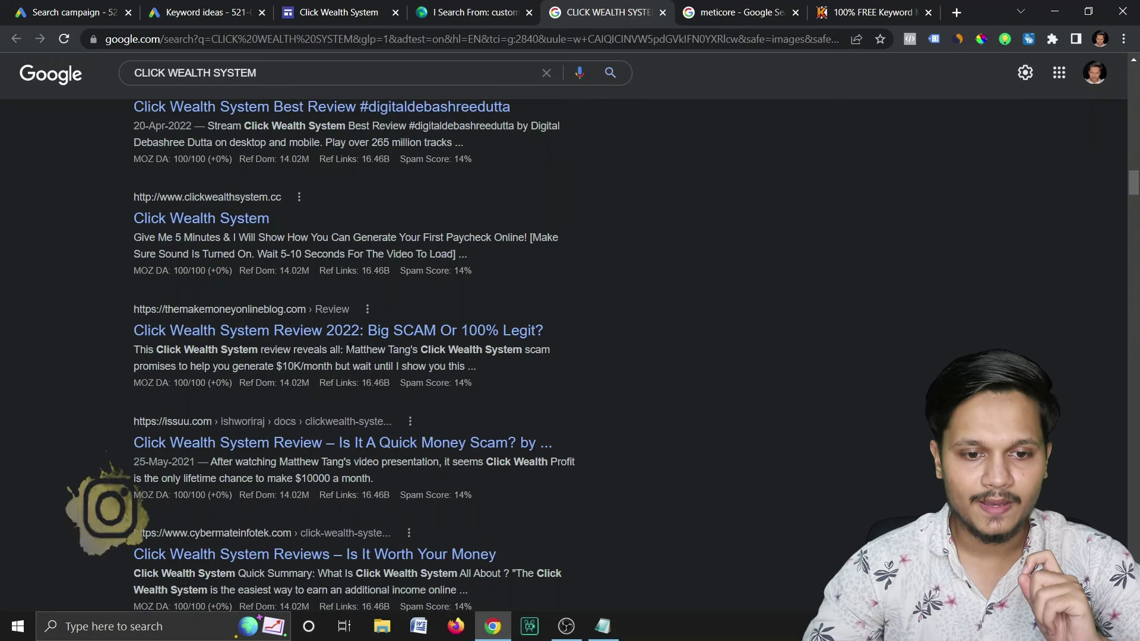
mouse_move(346, 350)
mouse_down()
mouse_move(534, 352)
mouse_move(248, 367)
mouse_move(335, 366)
mouse_up()
key(ctrl+c)
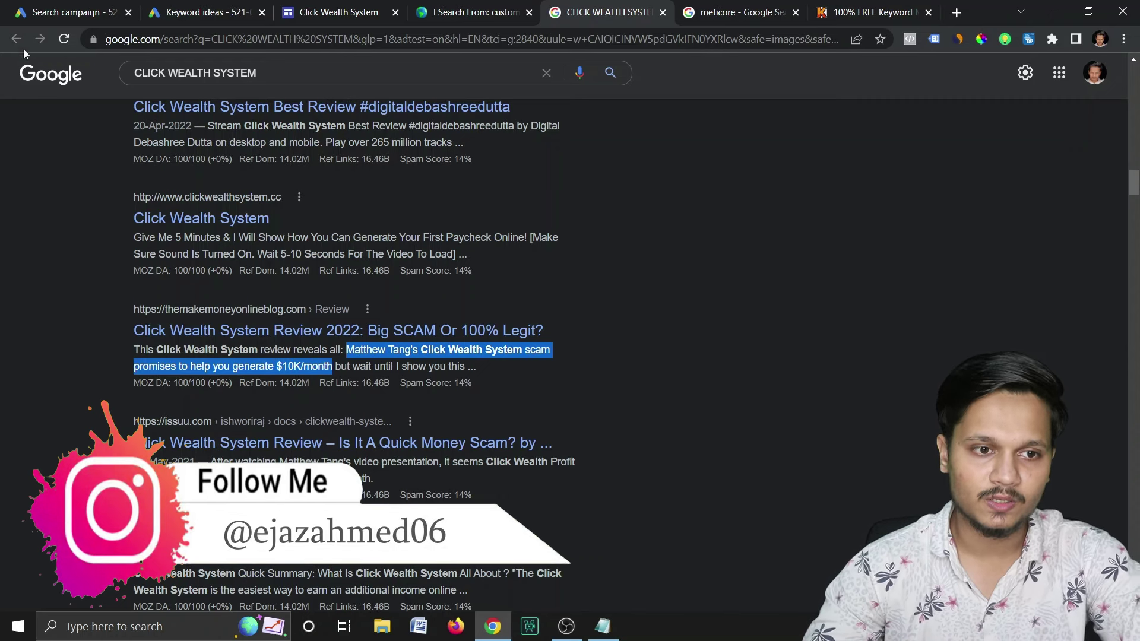
click(32, 21)
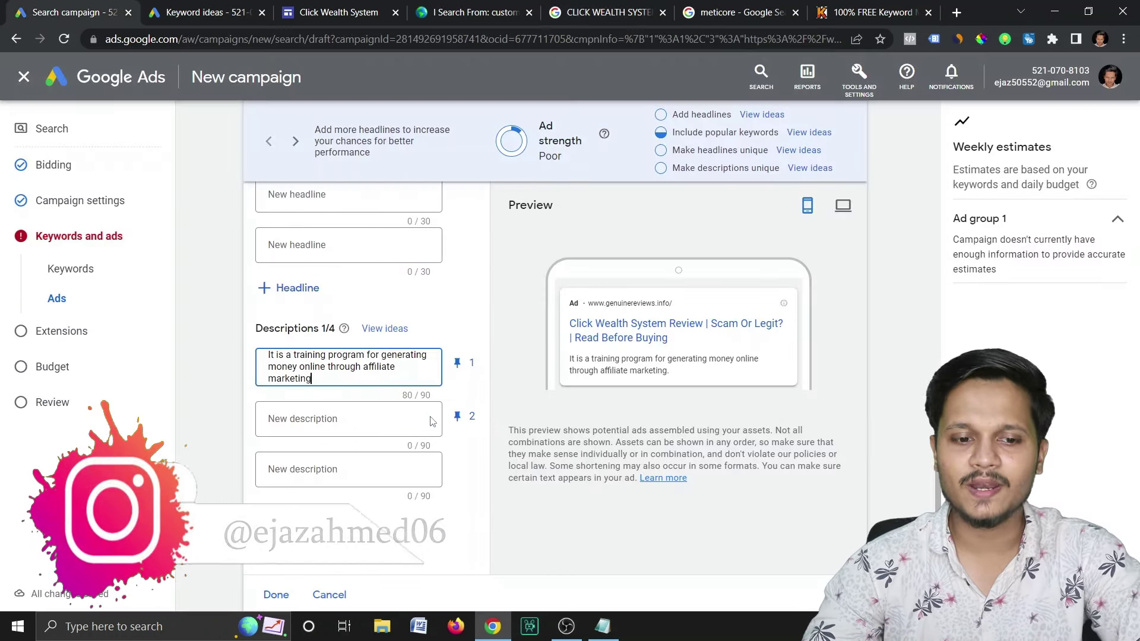
click(395, 420)
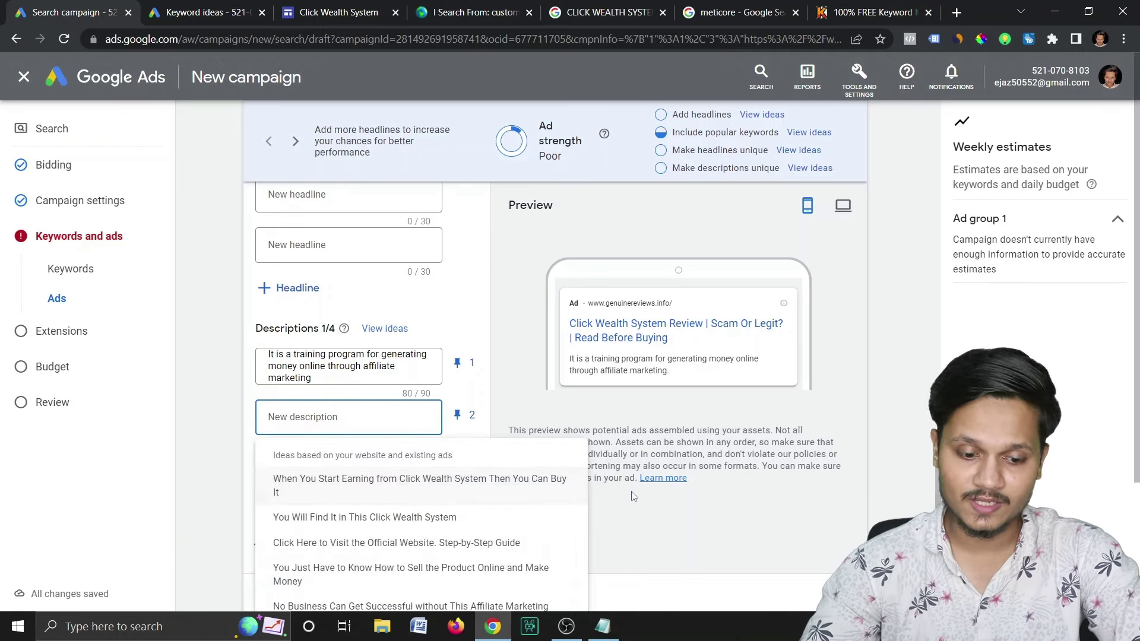
key(ctrl+v)
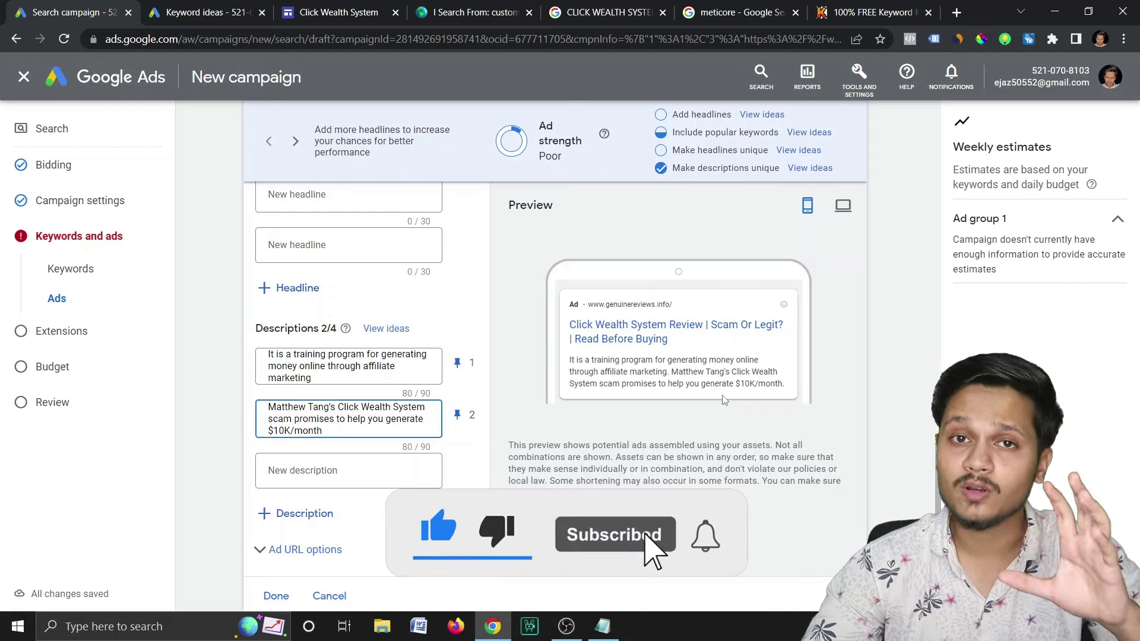
Finish the Click Wealth System ad and continue to the campaign's Extensions step
scroll(304, 417, down, 3)
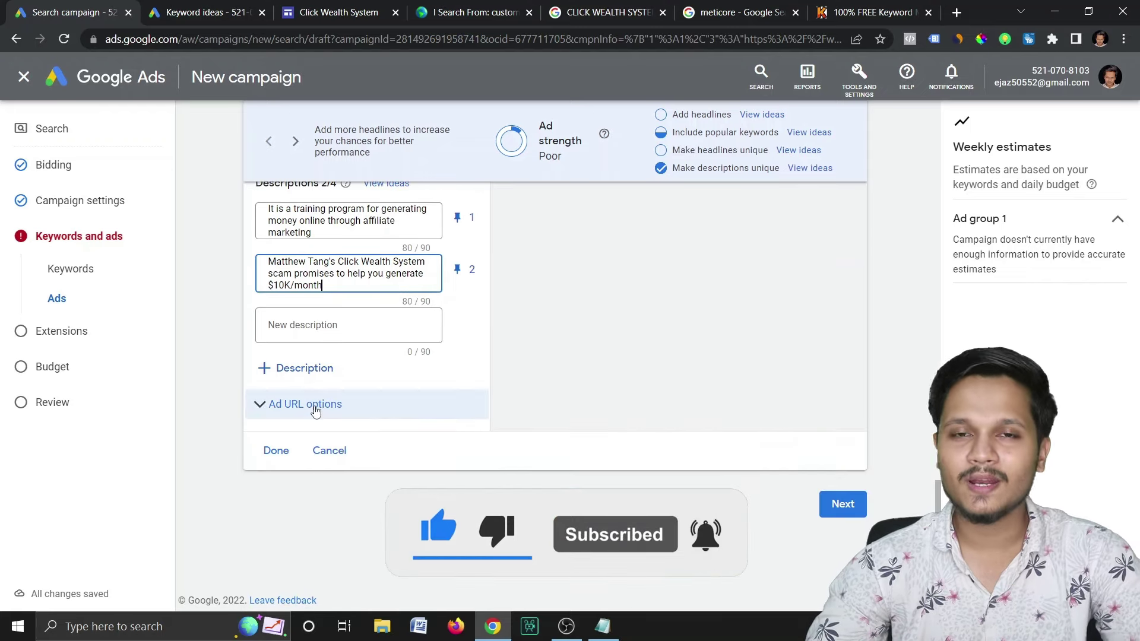
click(276, 451)
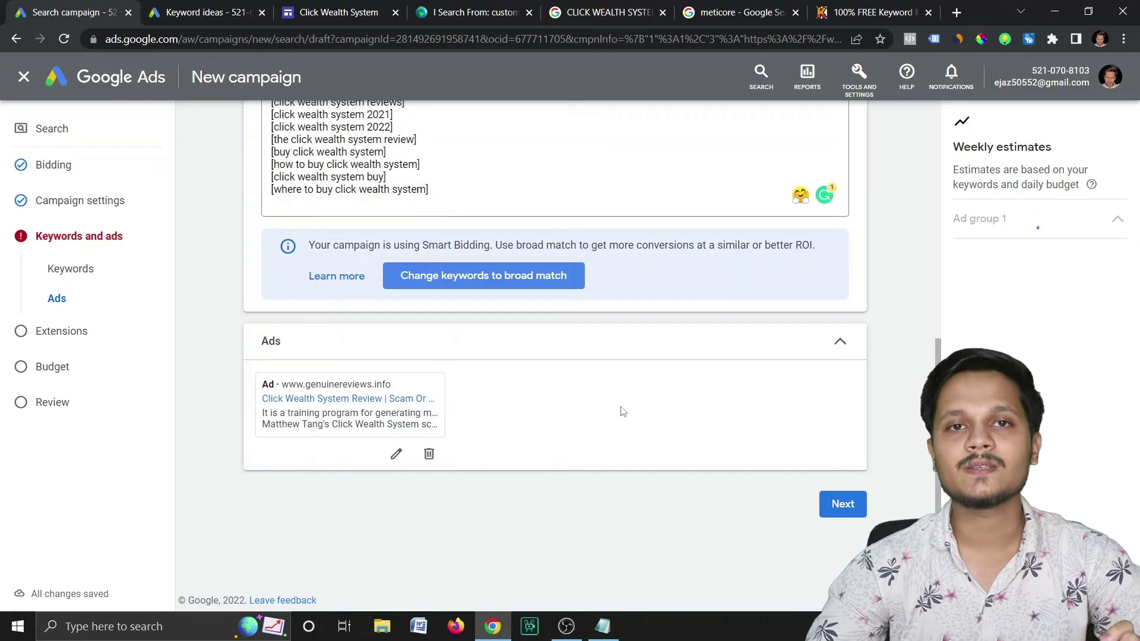
click(851, 505)
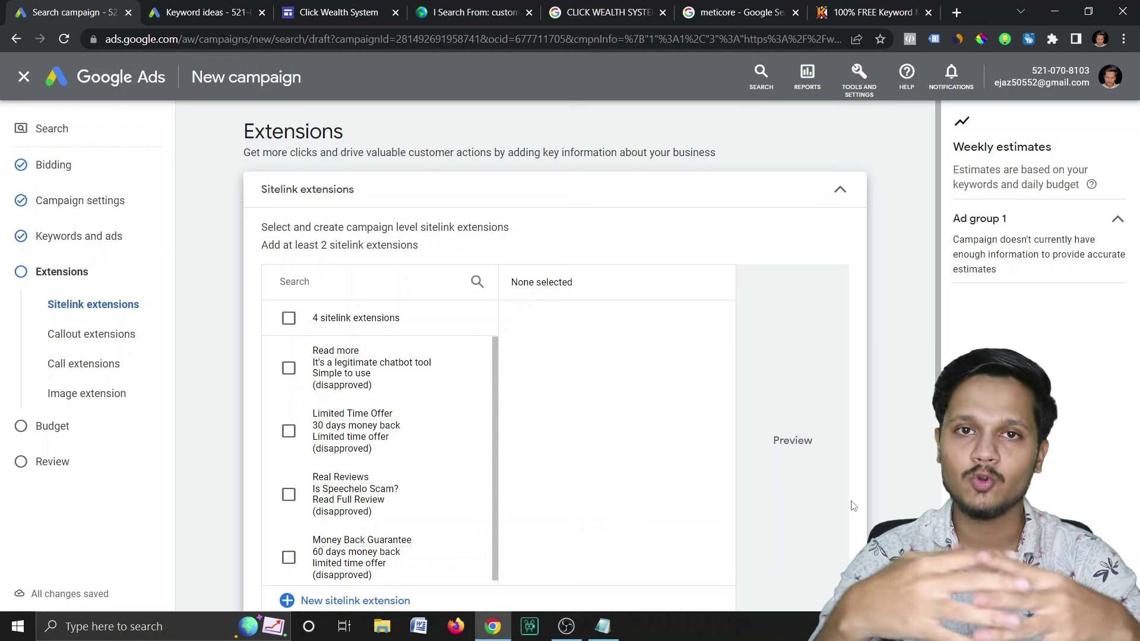
Review the review-type and buying-intent exact match keyword groups in the untitled Notepad list, then return to the Extensions page
key(alt+Tab)
drag(481, 369, 187, 217)
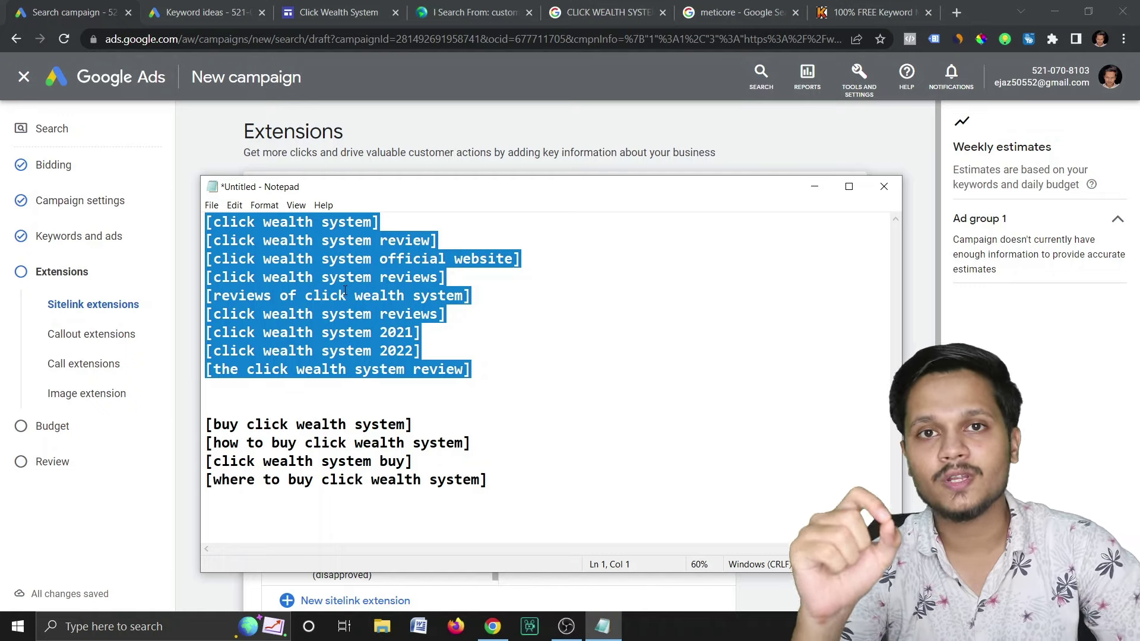
click(332, 442)
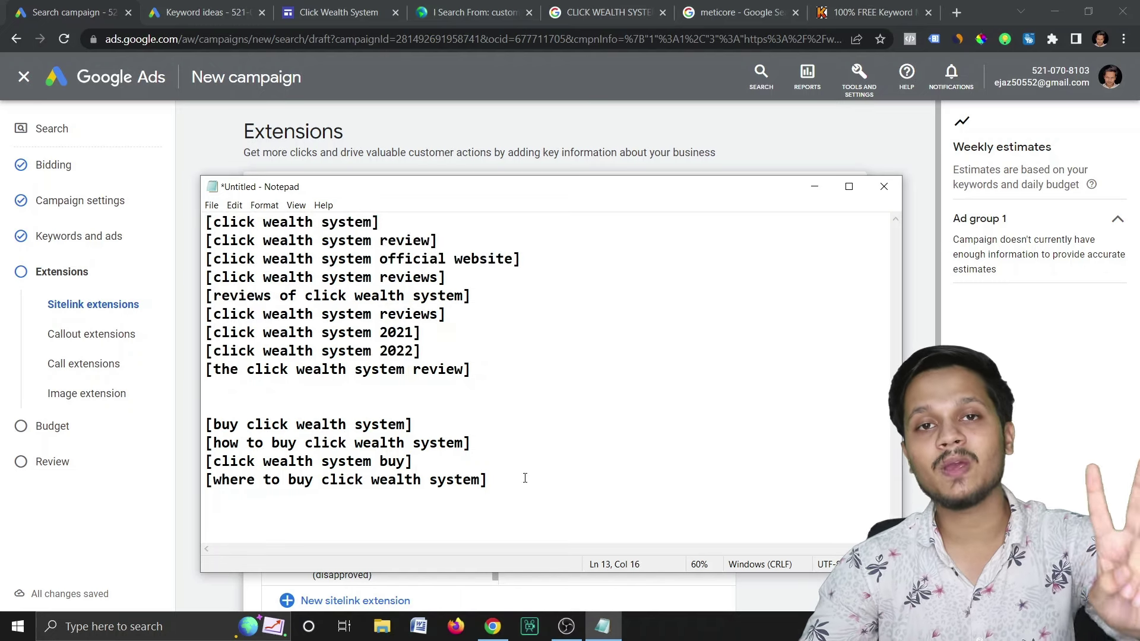
drag(487, 374, 216, 212)
click(428, 328)
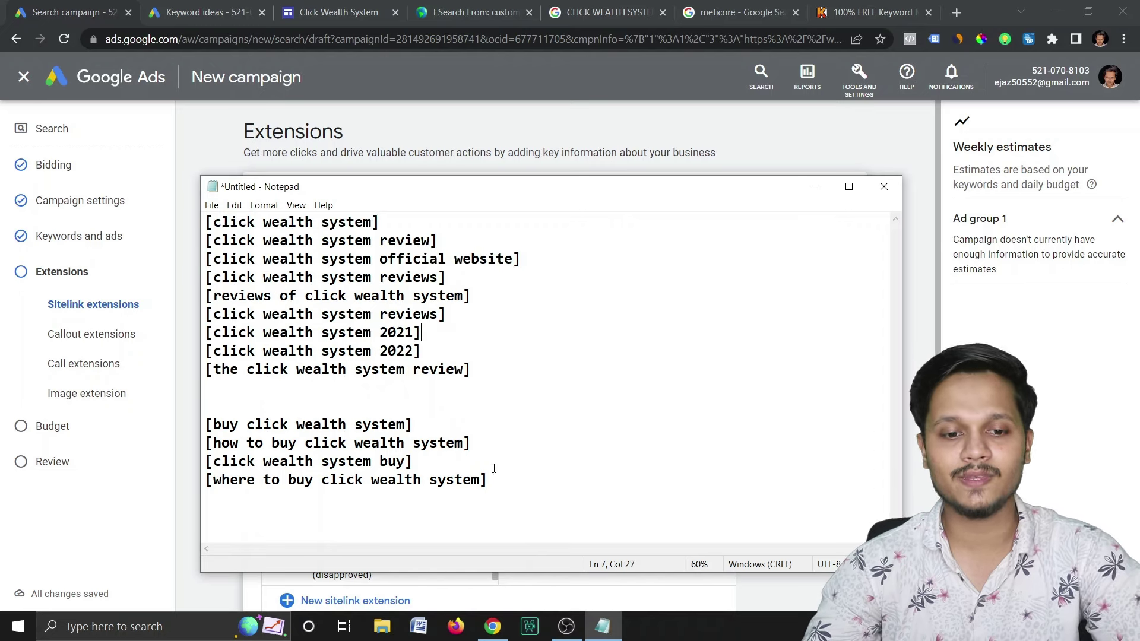
drag(505, 484, 251, 425)
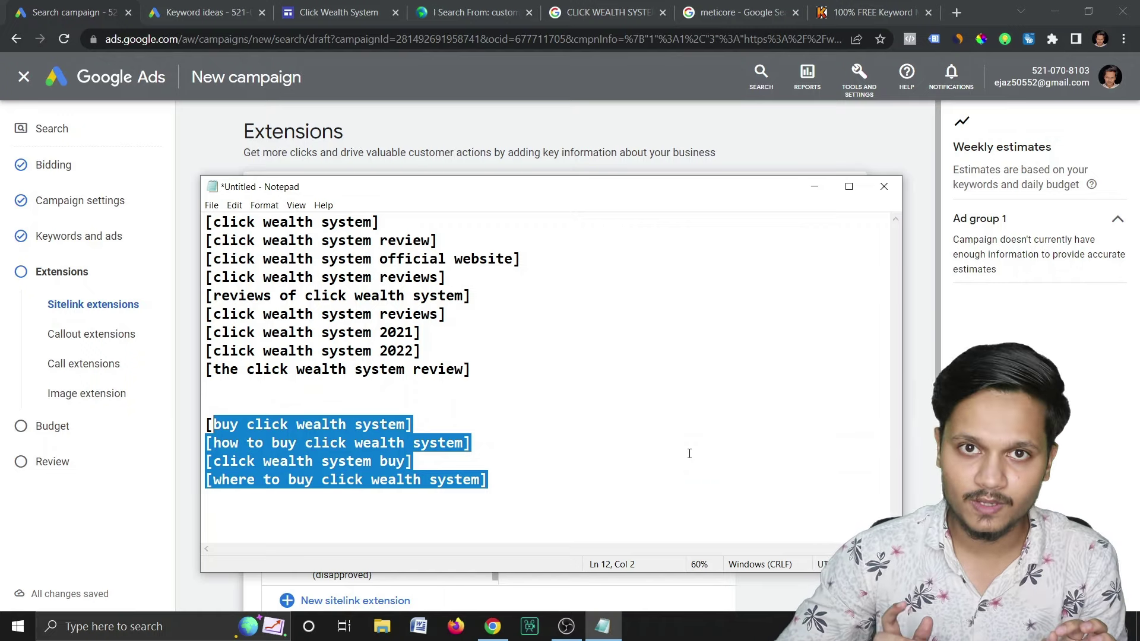
click(804, 146)
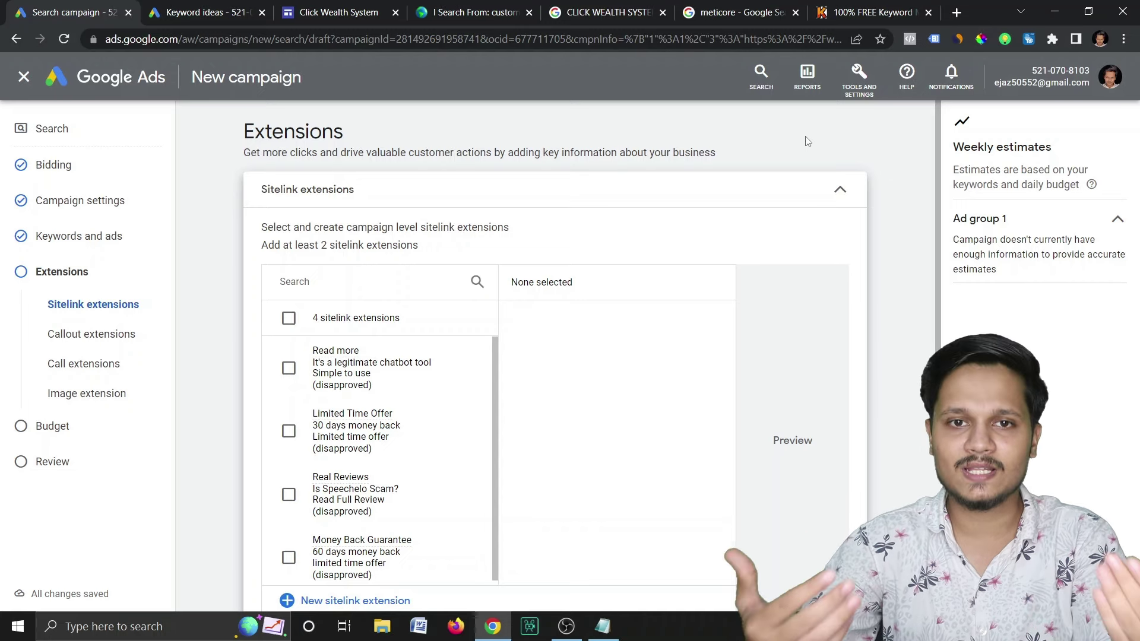
scroll(865, 190, down, 2)
scroll(868, 211, up, 2)
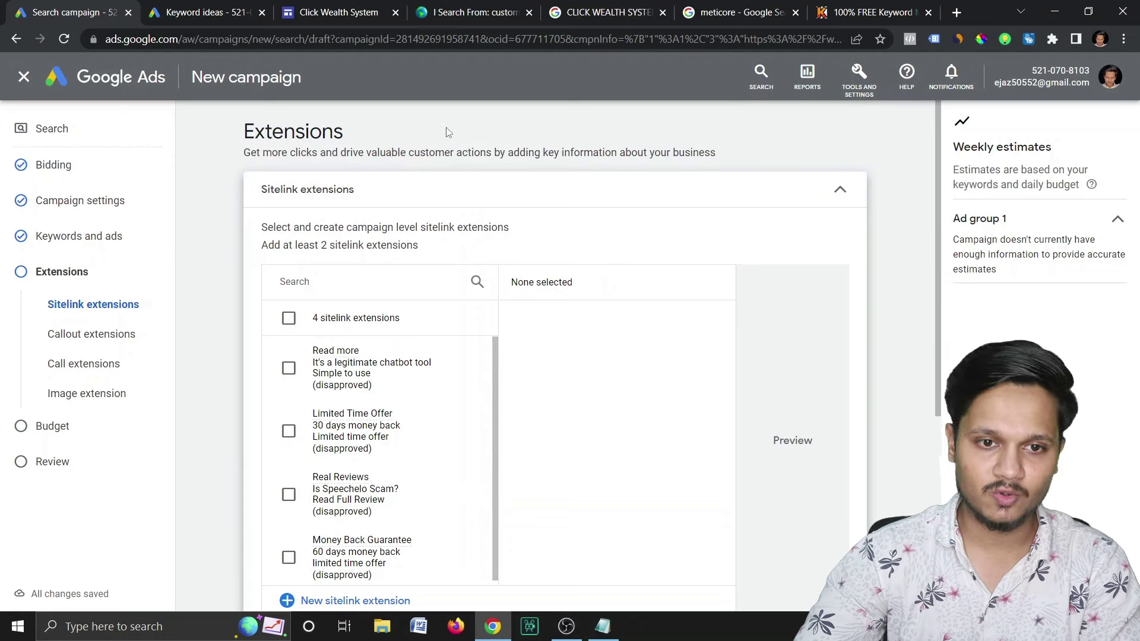
Examine the m1.com and levelup-socialinfluencer.com ads in the CLICK WEALTH SYSTEM Google results for their headlines and descriptions
click(606, 12)
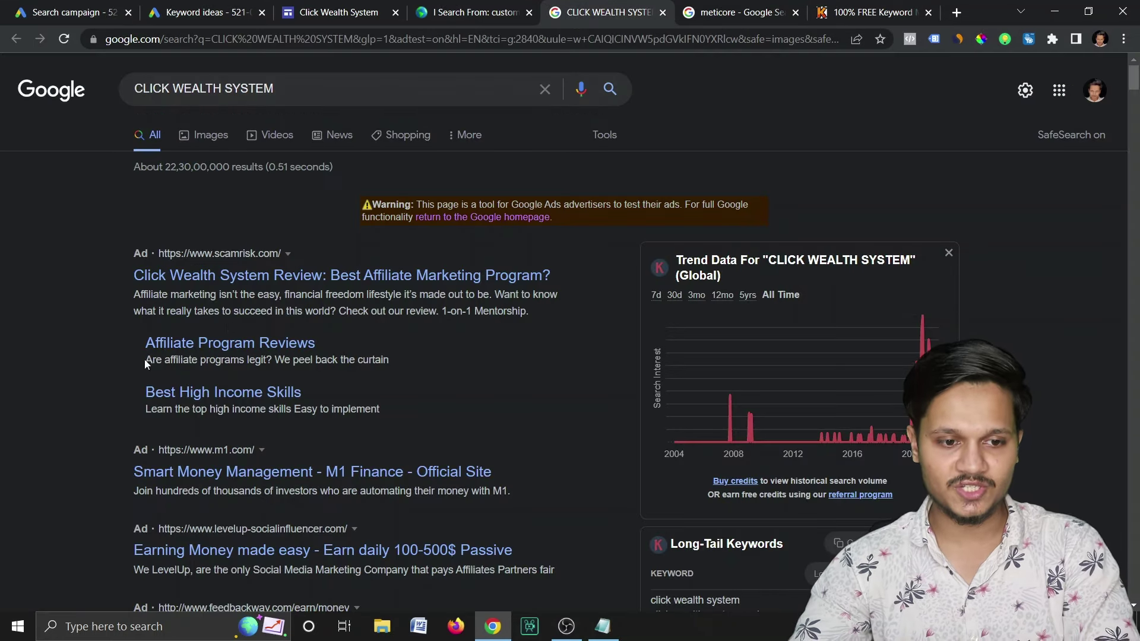
scroll(404, 392, down, 1)
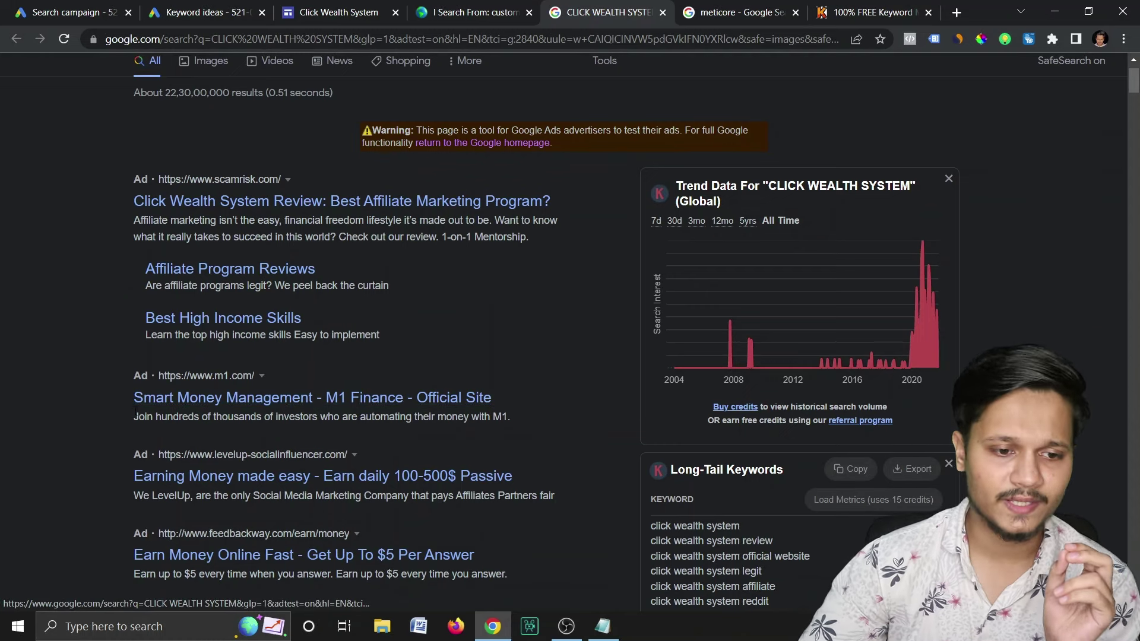
drag(116, 394, 512, 414)
drag(98, 421, 504, 432)
click(504, 437)
drag(122, 477, 568, 477)
click(116, 502)
drag(117, 502, 367, 511)
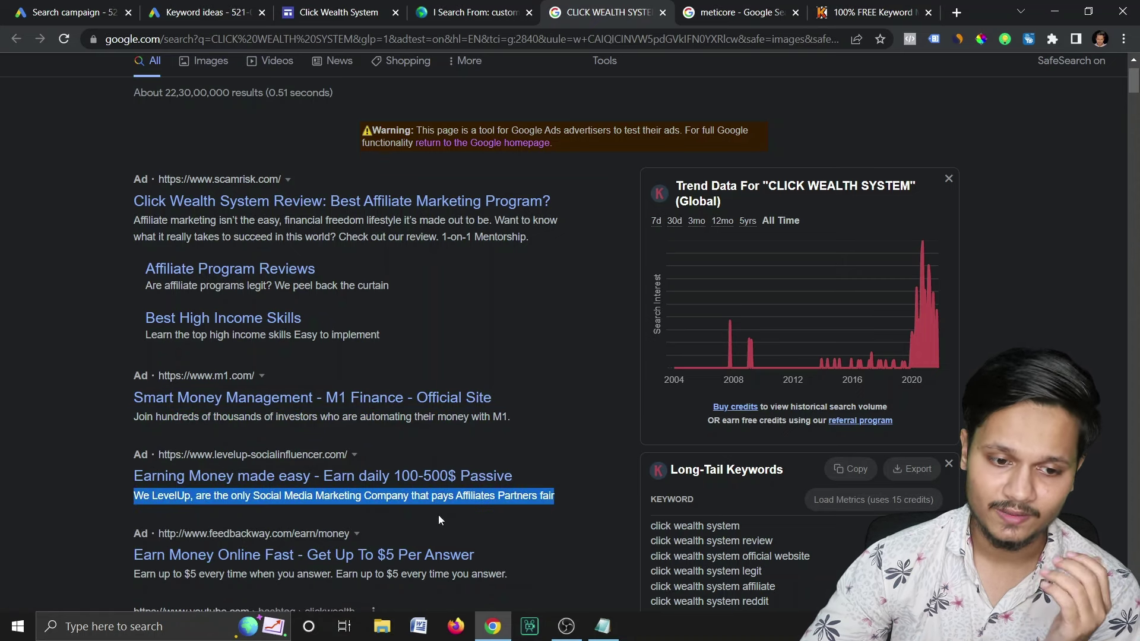
click(212, 550)
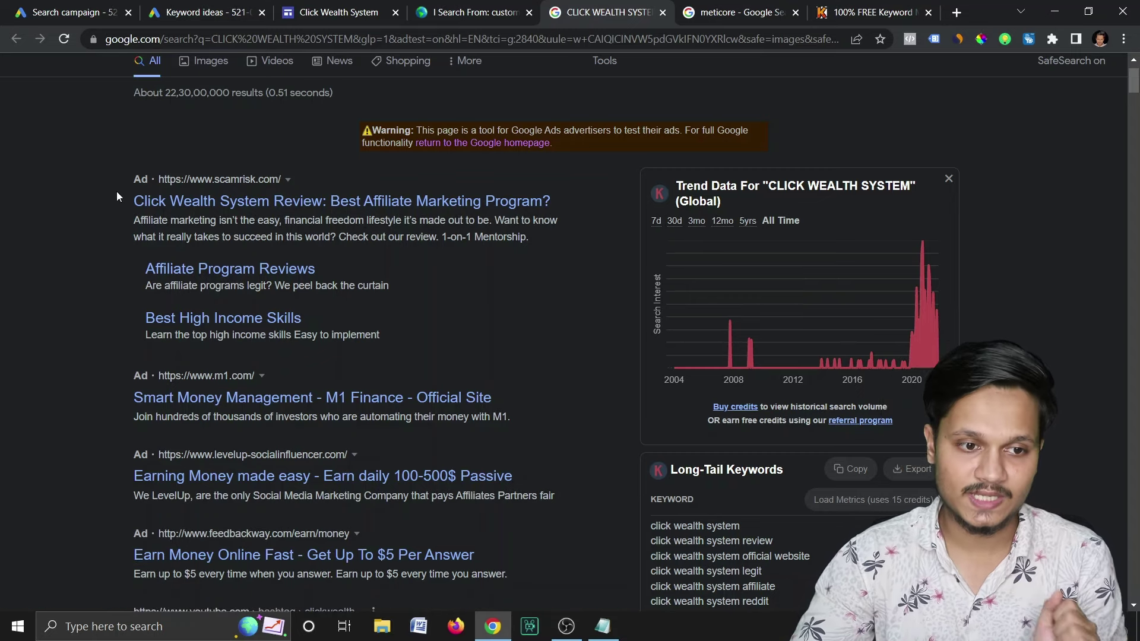
Examine the scamrisk.com ad with its "Affiliate Program Reviews" and "Best High Income Skills" sitelinks and compare it with the plain ads
drag(122, 190, 401, 344)
drag(132, 398, 93, 419)
click(98, 425)
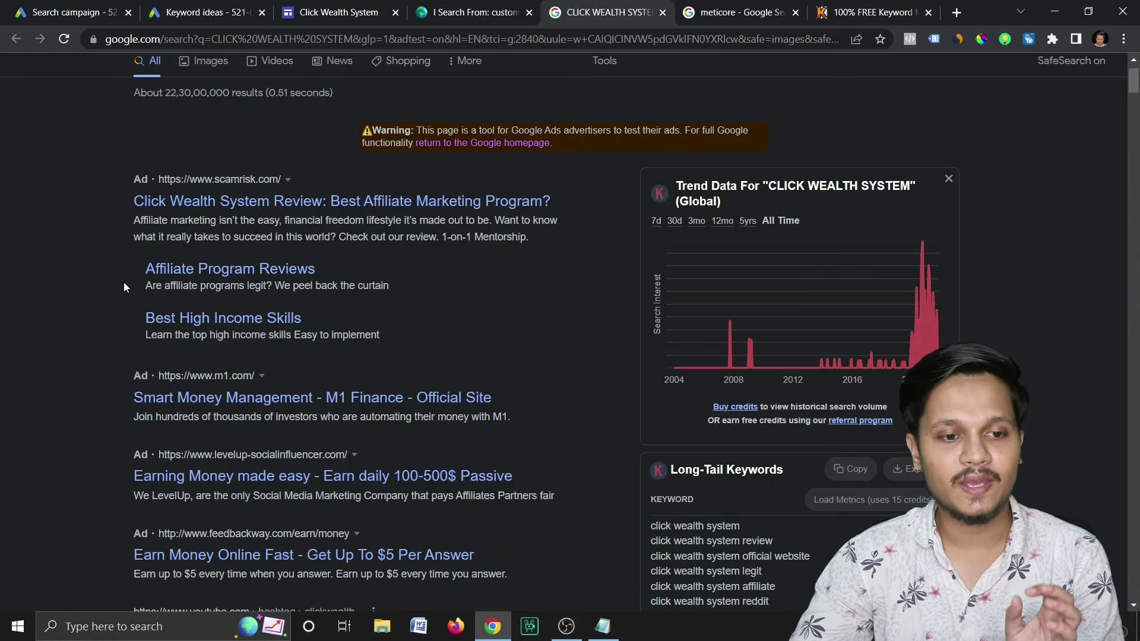
drag(138, 270, 362, 271)
click(109, 323)
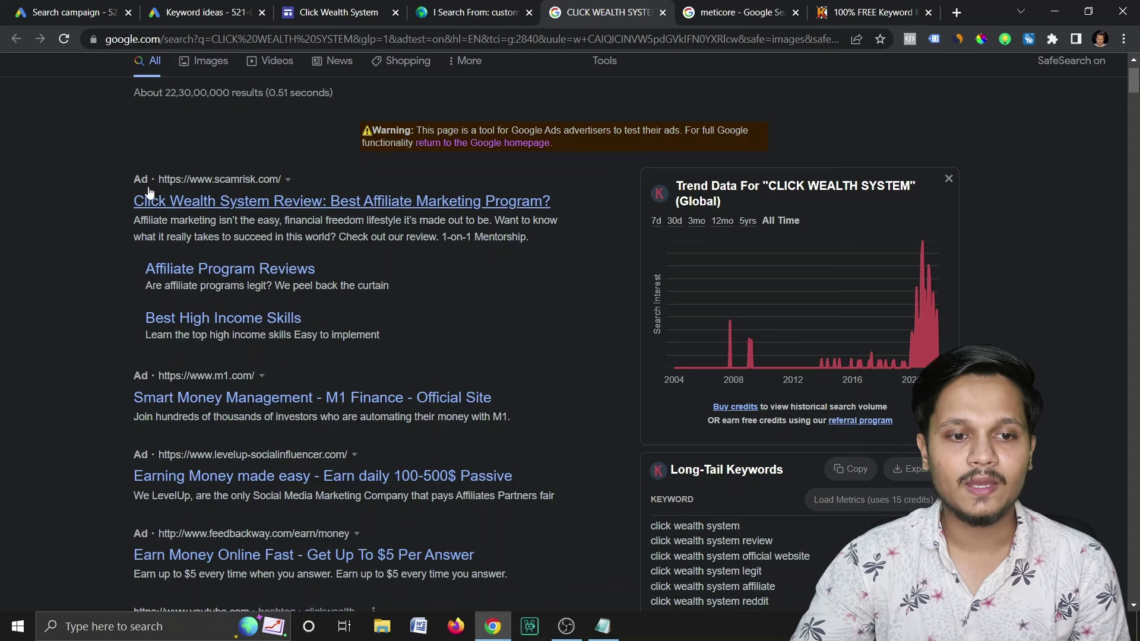
triple_click(179, 265)
click(115, 294)
drag(119, 290, 297, 326)
click(136, 332)
drag(135, 331, 402, 330)
click(80, 277)
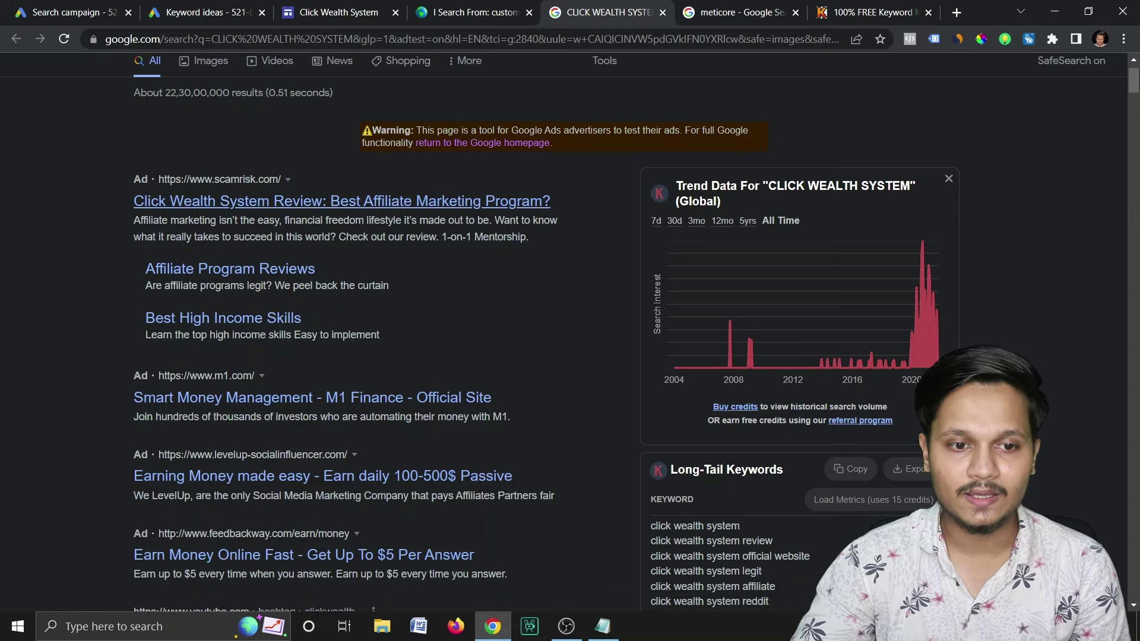
drag(97, 196, 396, 330)
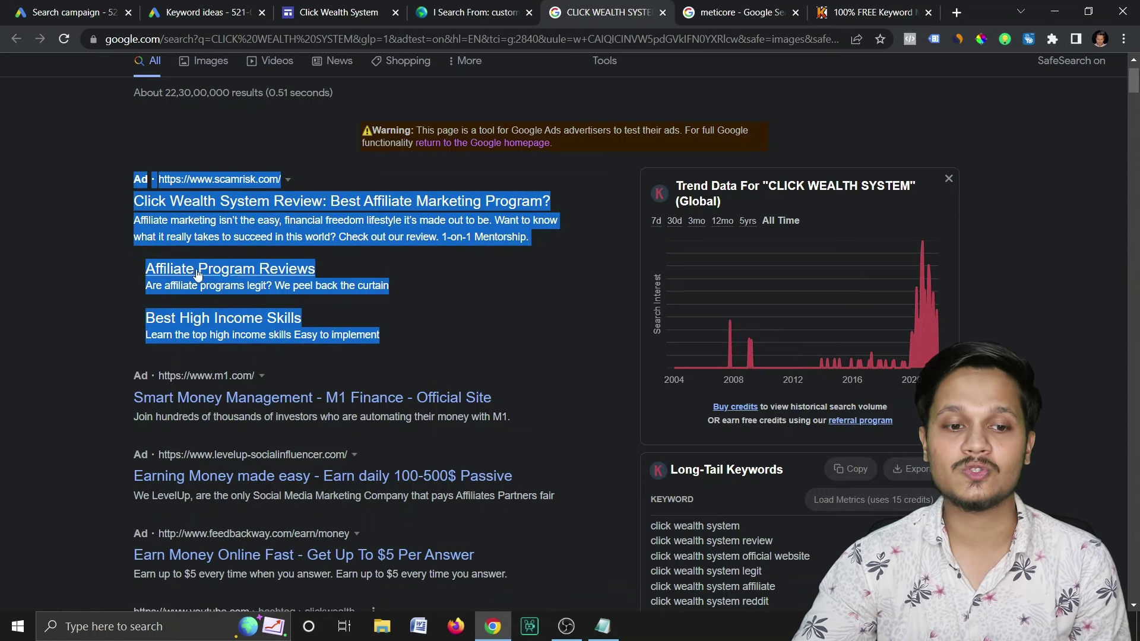
scroll(59, 348, down, 2)
scroll(43, 308, up, 4)
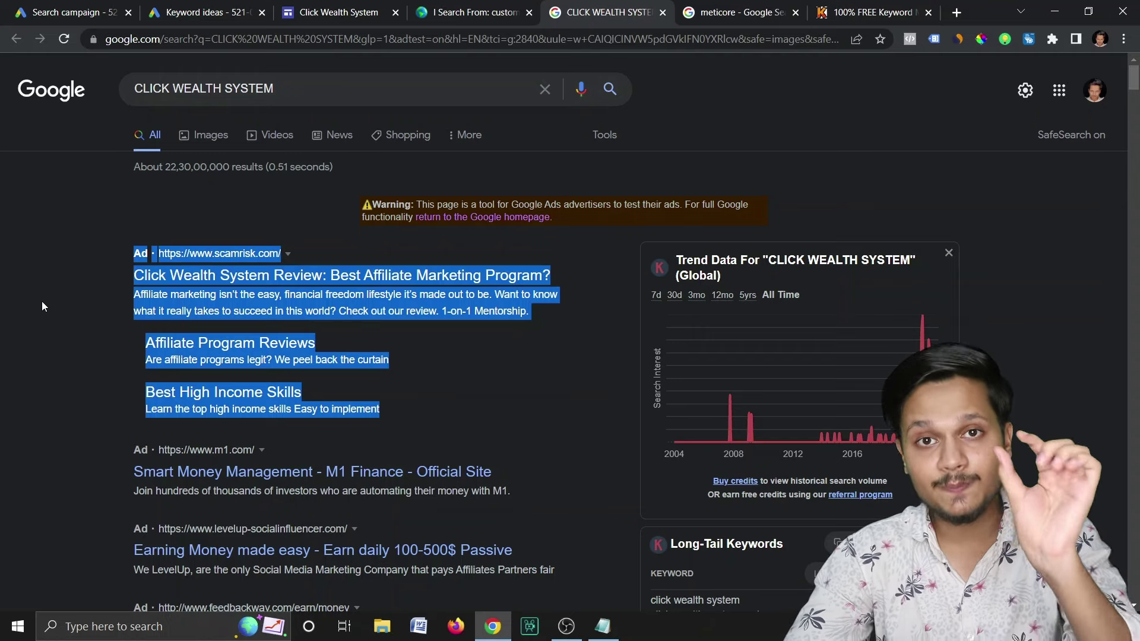
Return to the Google Ads campaign and open the form for adding new sitelink extensions
key(ctrl+1)
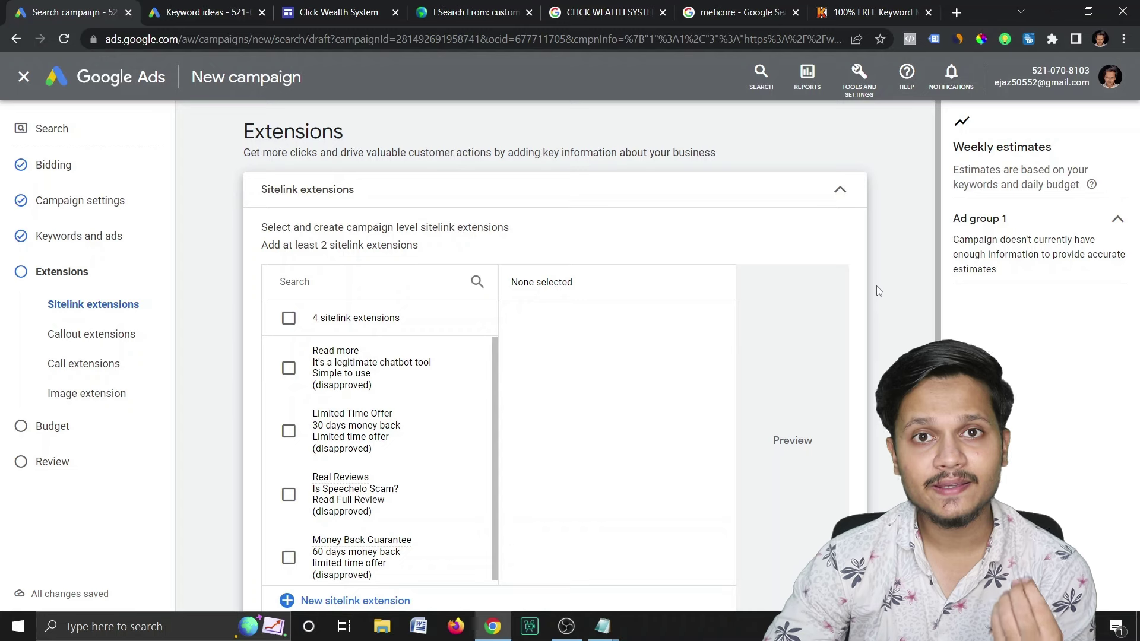
scroll(873, 288, down, 3)
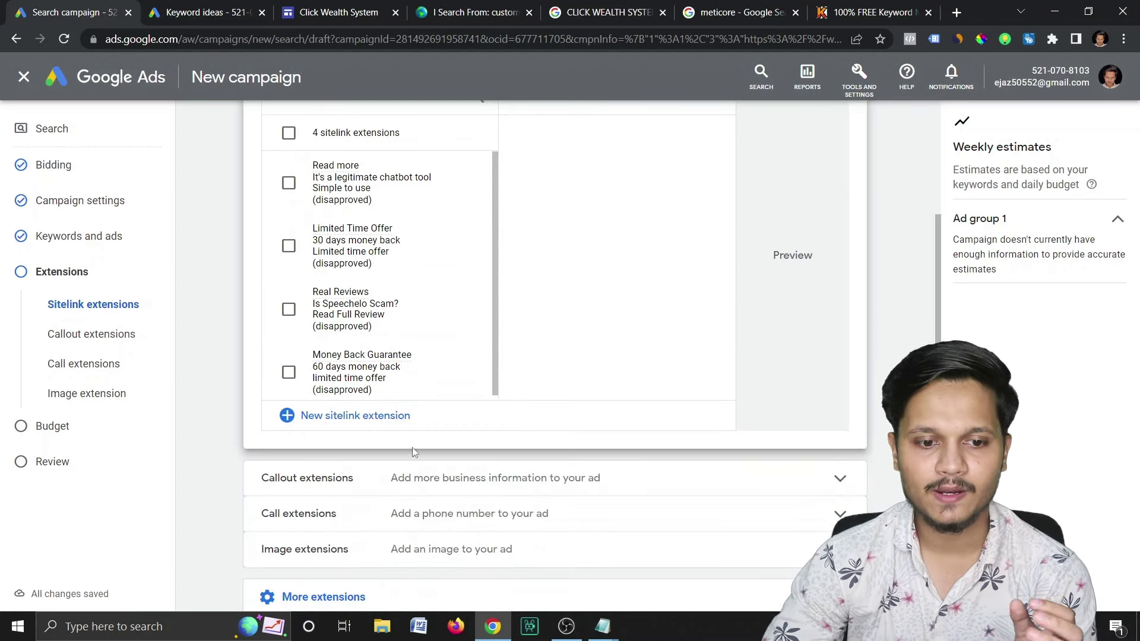
click(359, 427)
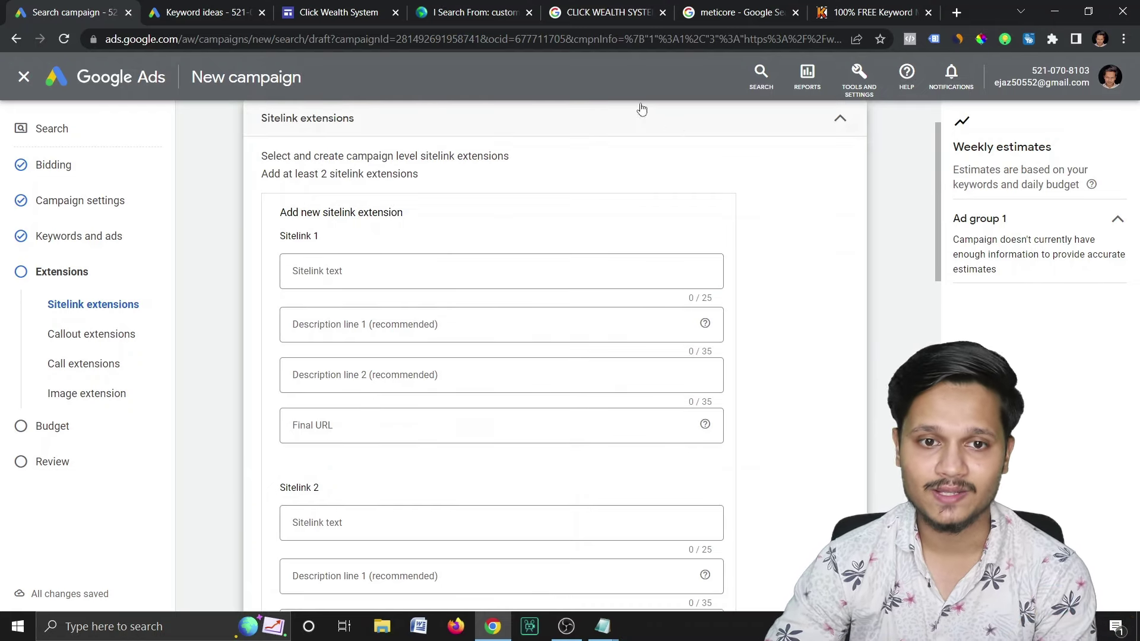
Check the sitelink titles and description lines of the scamrisk.com ad again, then return to the empty sitelink form
click(599, 13)
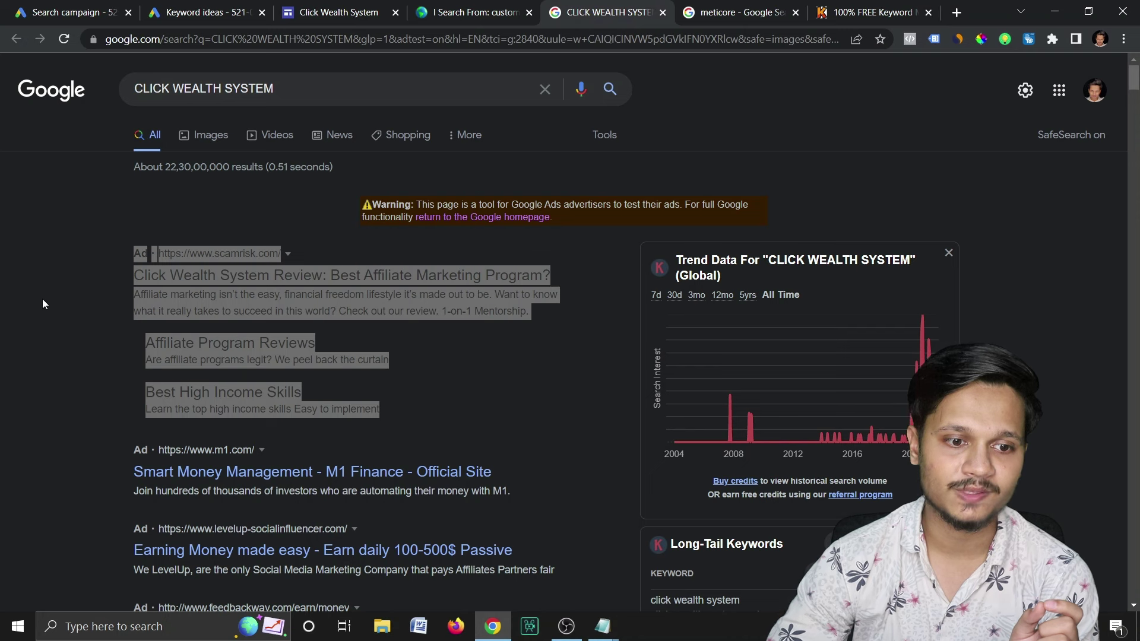
click(215, 358)
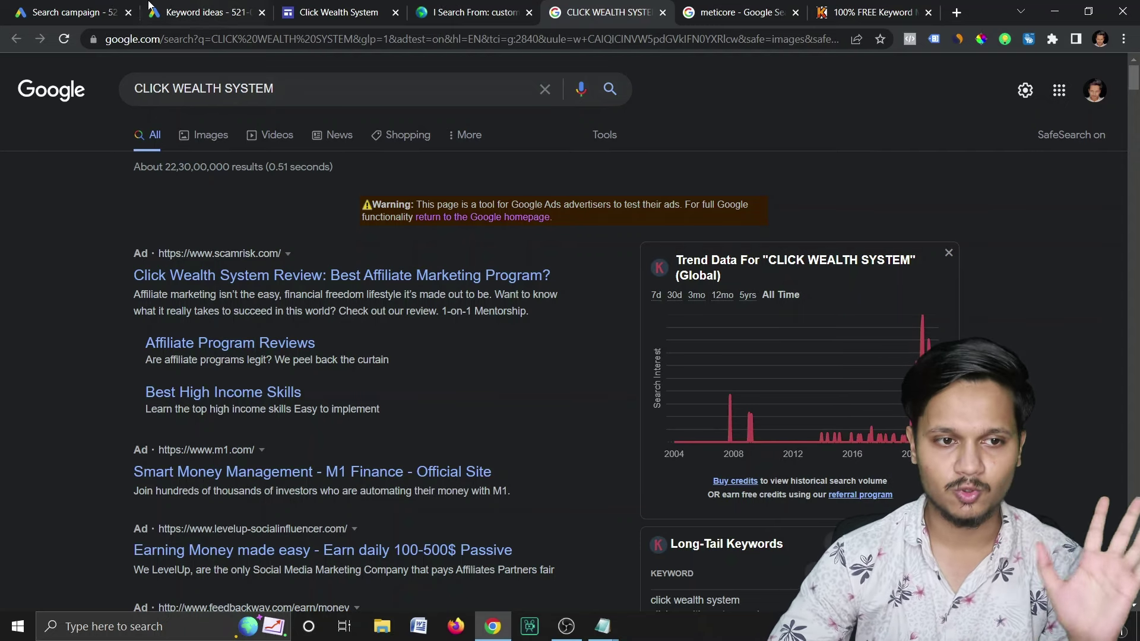
click(88, 7)
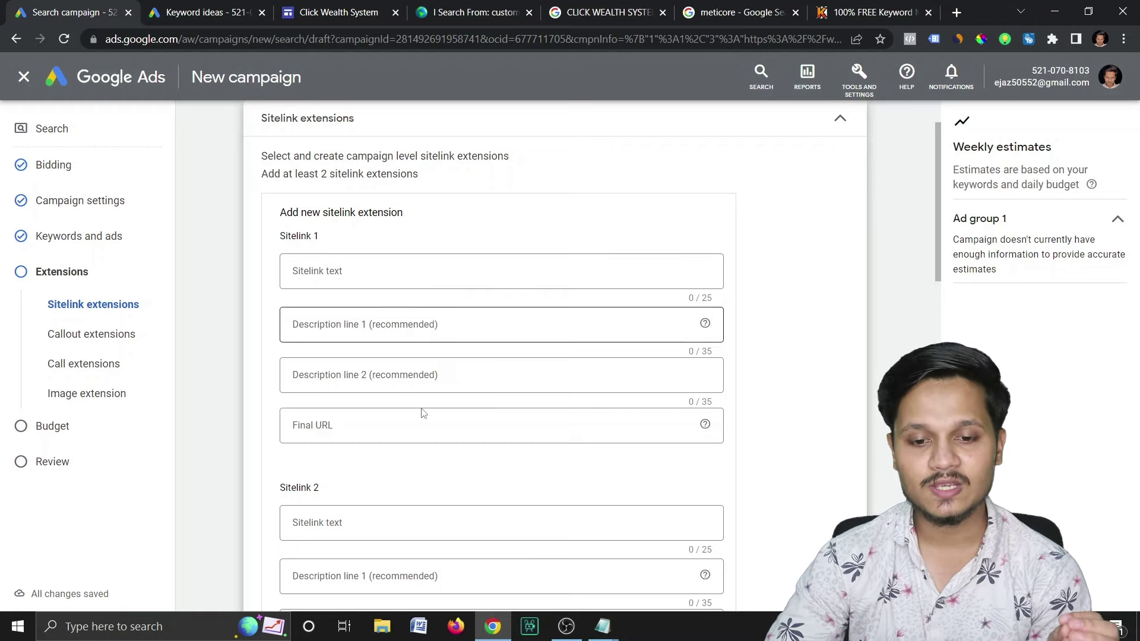
Open the sfsf Notepad file at 90% zoom and review its promotional phrases, such as "Free shipping", "Organic Ingredients" and "Get Deal Today"
click(603, 627)
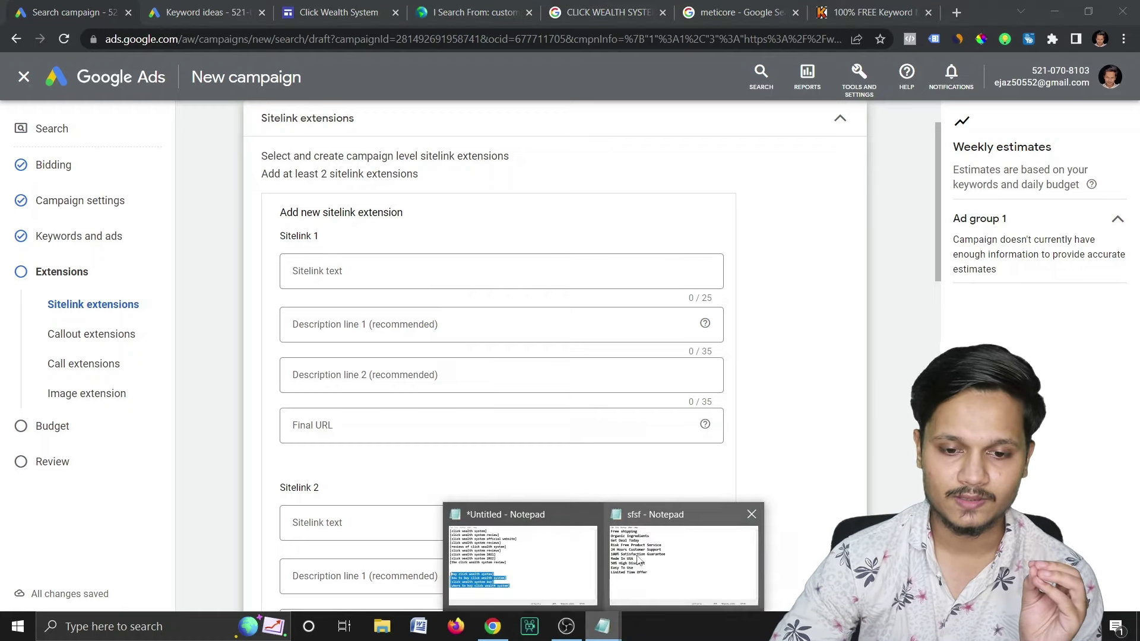
click(657, 561)
click(493, 304)
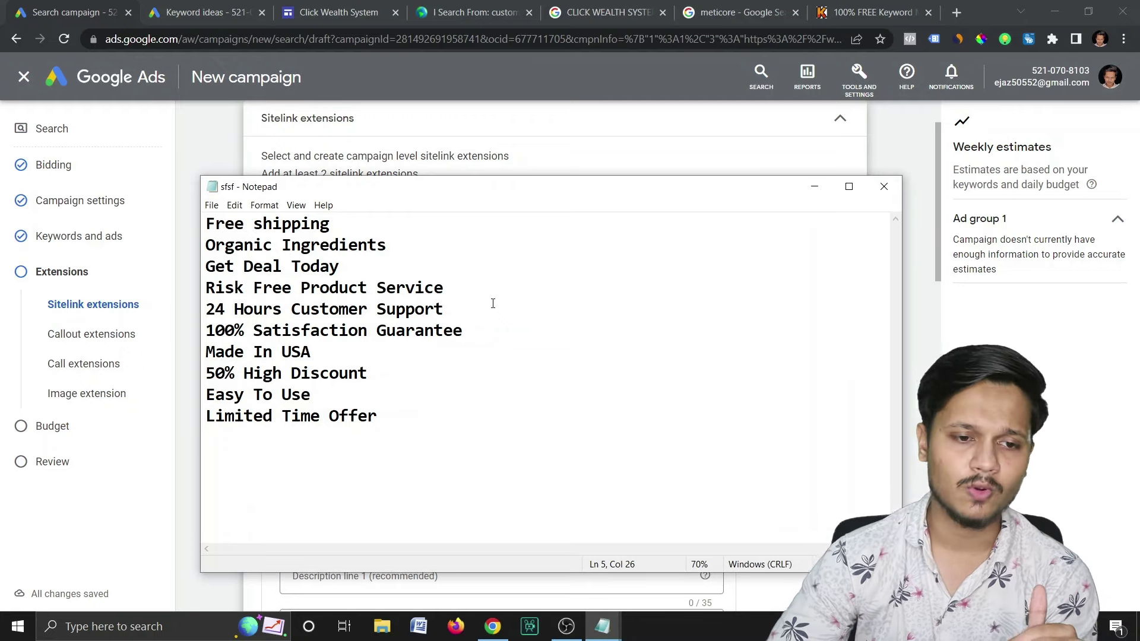
ctrl+scroll(518, 358, up, 2)
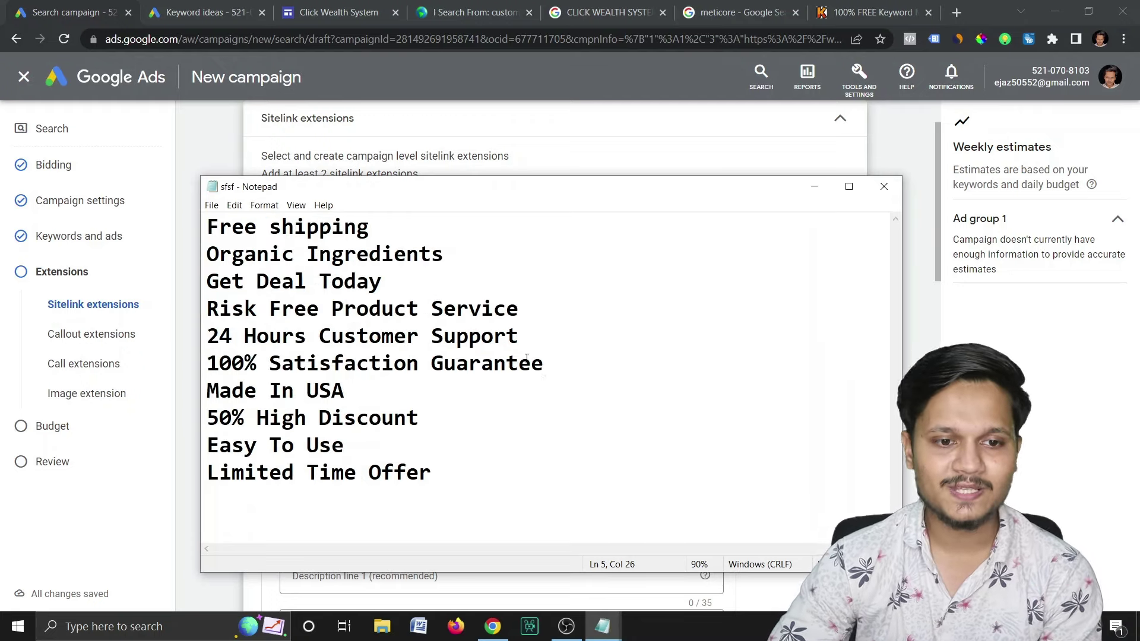
drag(370, 227, 206, 227)
click(307, 256)
drag(482, 255, 186, 259)
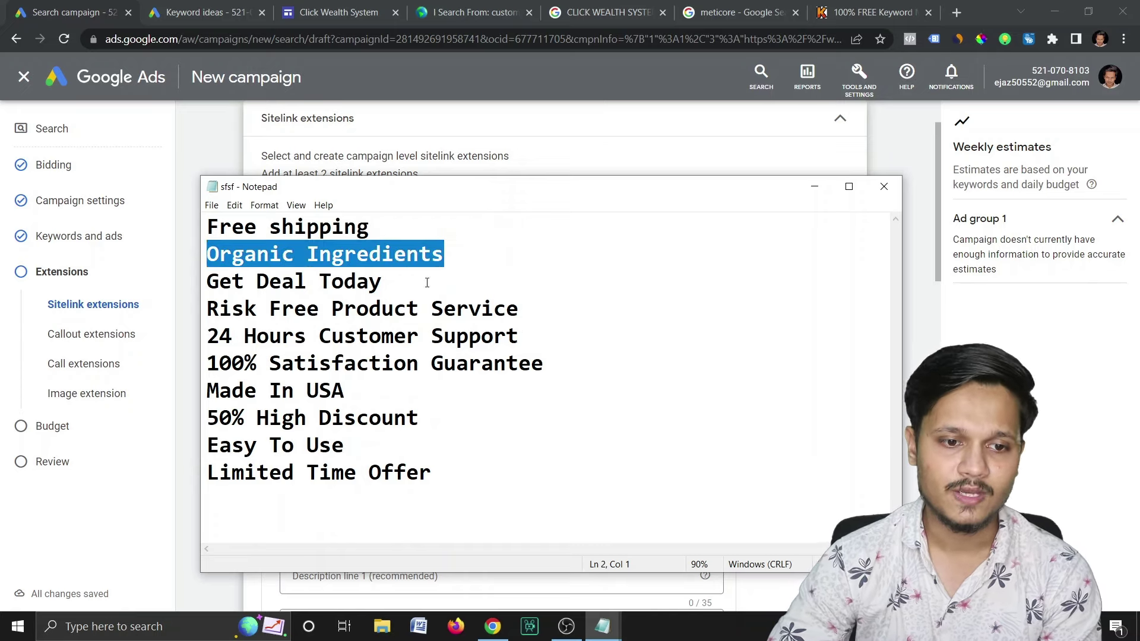
drag(429, 283, 168, 285)
click(562, 328)
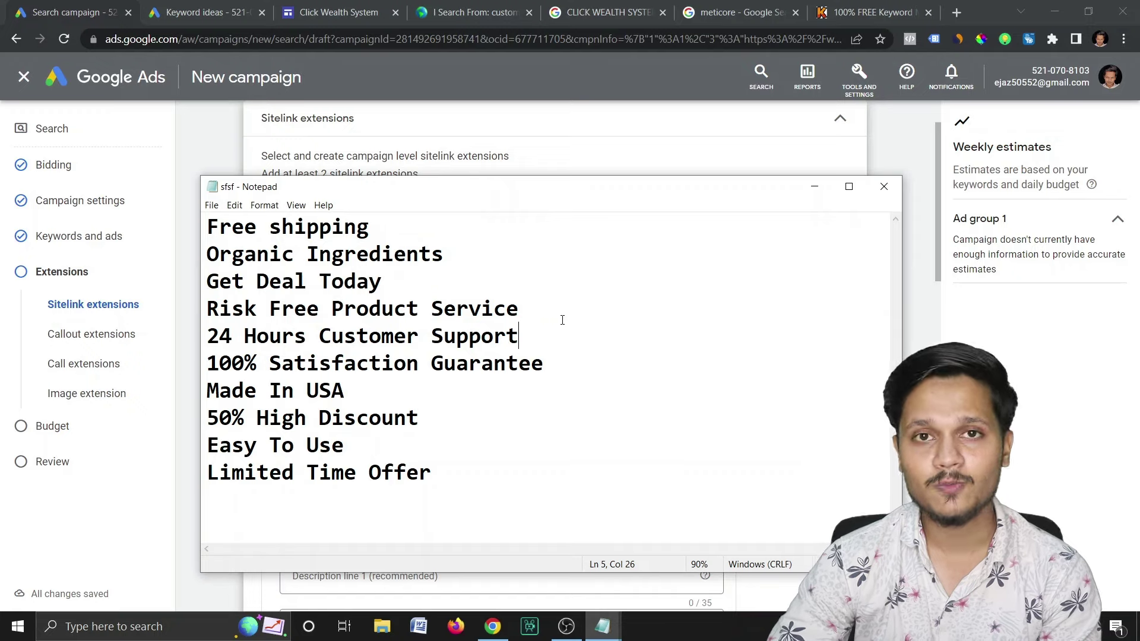
Review the remaining sfsf phrases from "Risk Free Product Service" through "Made In USA" and "Easy To Use" to "Limited Time Offer"
drag(532, 315, 215, 322)
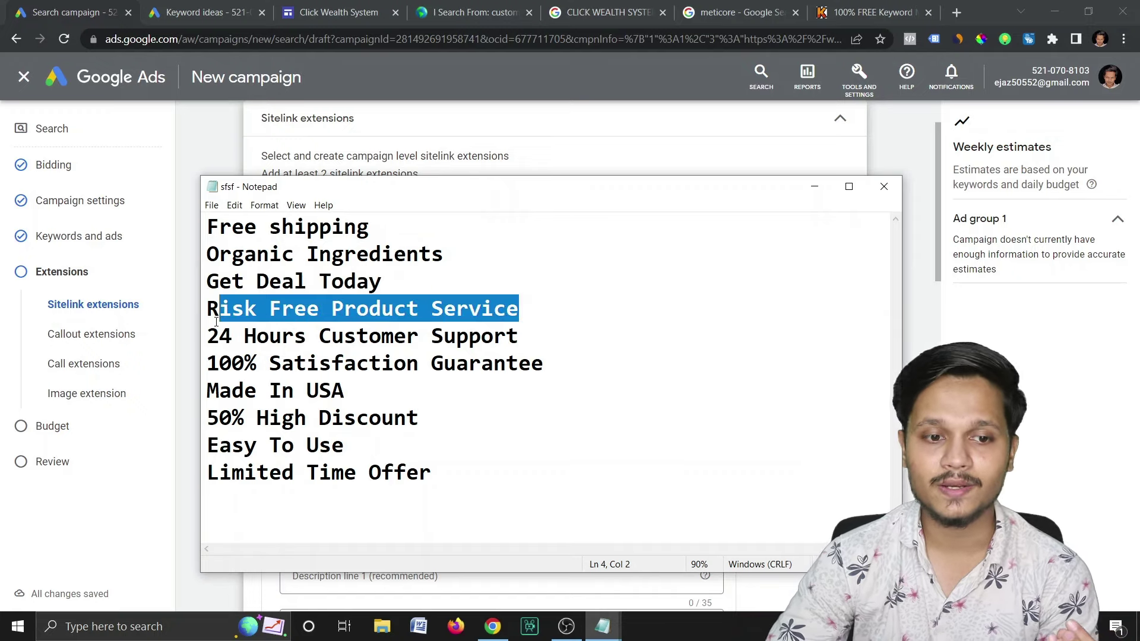
drag(545, 364, 221, 360)
drag(346, 390, 208, 397)
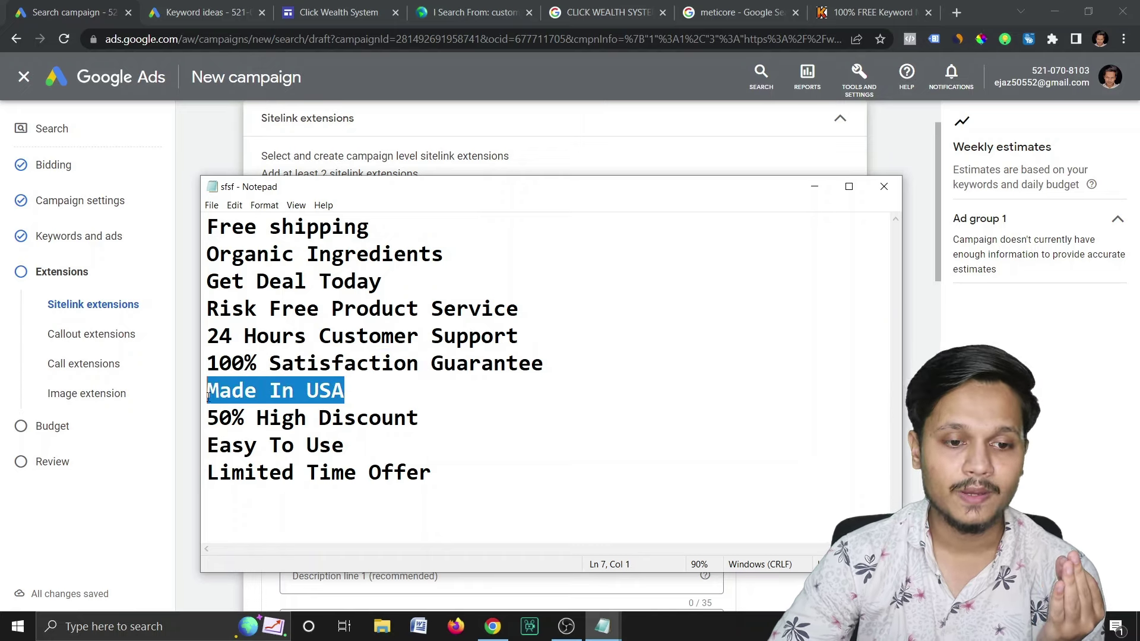
drag(422, 418, 208, 422)
drag(368, 445, 208, 446)
click(324, 469)
drag(450, 469, 204, 464)
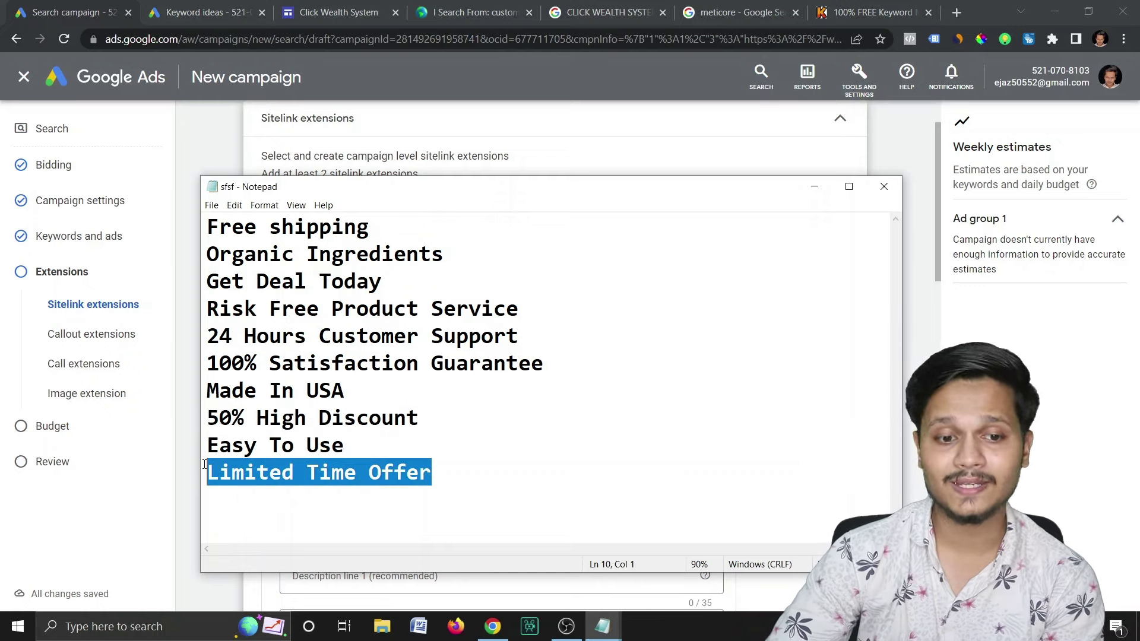
Compare the scamrisk.com ad with the empty sitelink form, then check the Click Wealth System site's refund guarantee banner
key(alt+Tab)
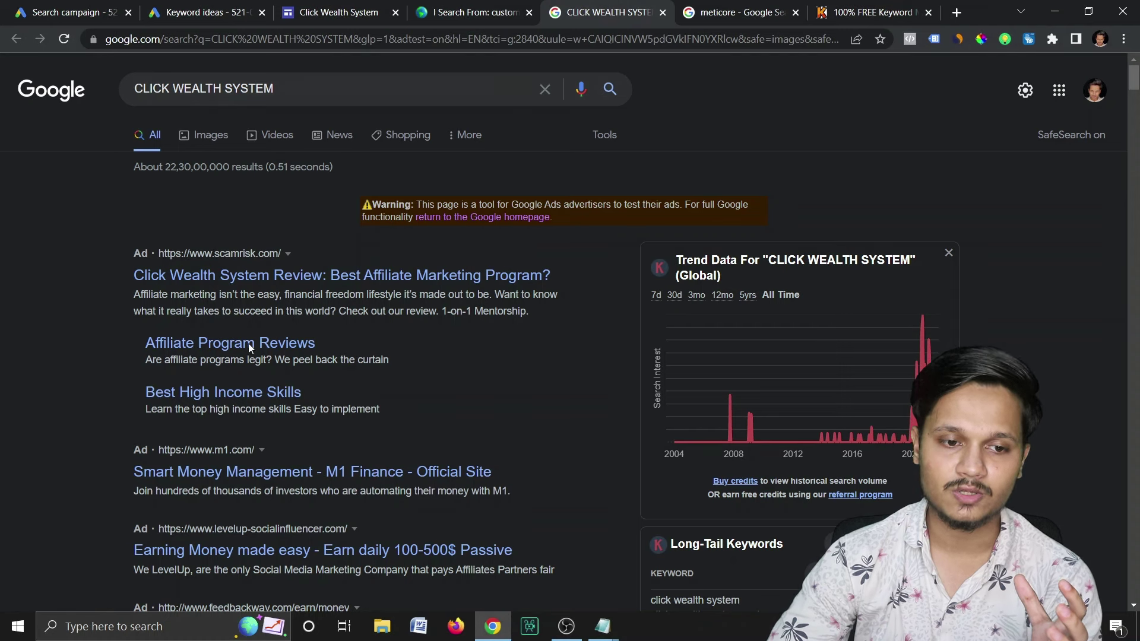
click(8, 8)
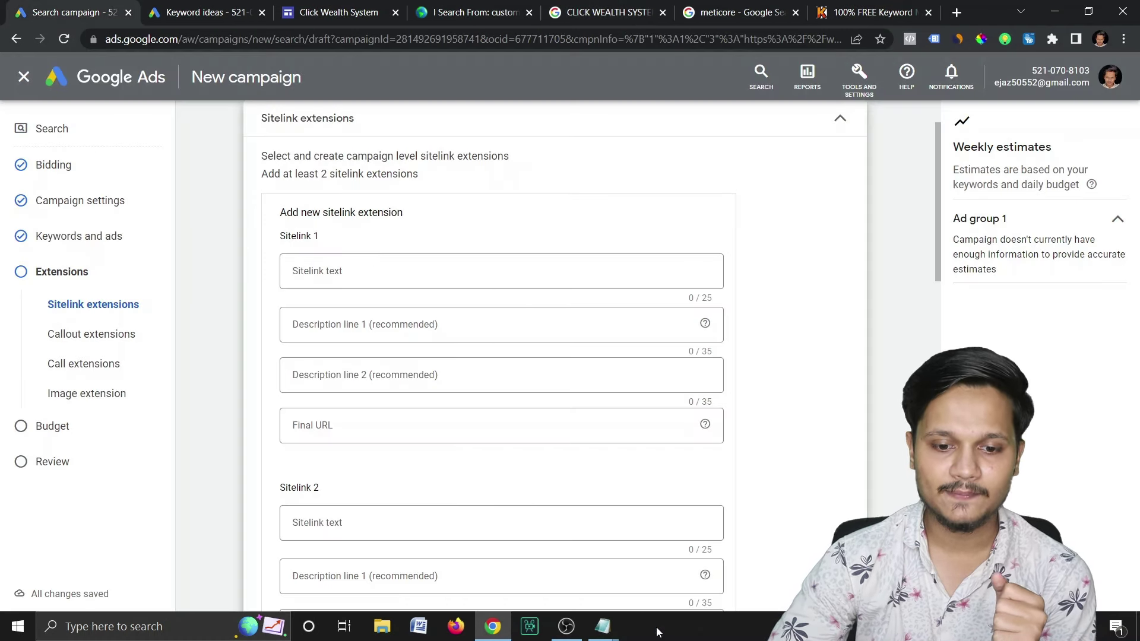
mouse_move(603, 626)
click(670, 547)
click(551, 284)
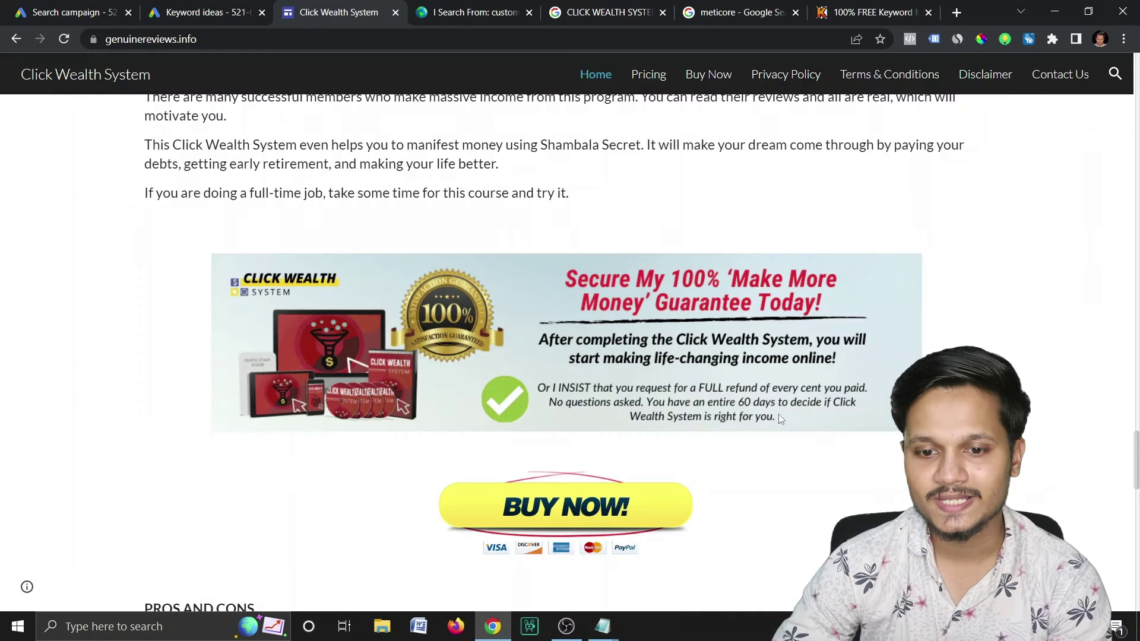
Add the phrase "60 Days Money Back" on a new line below "Limited Time Offer" in the sfsf Notepad file
mouse_move(603, 627)
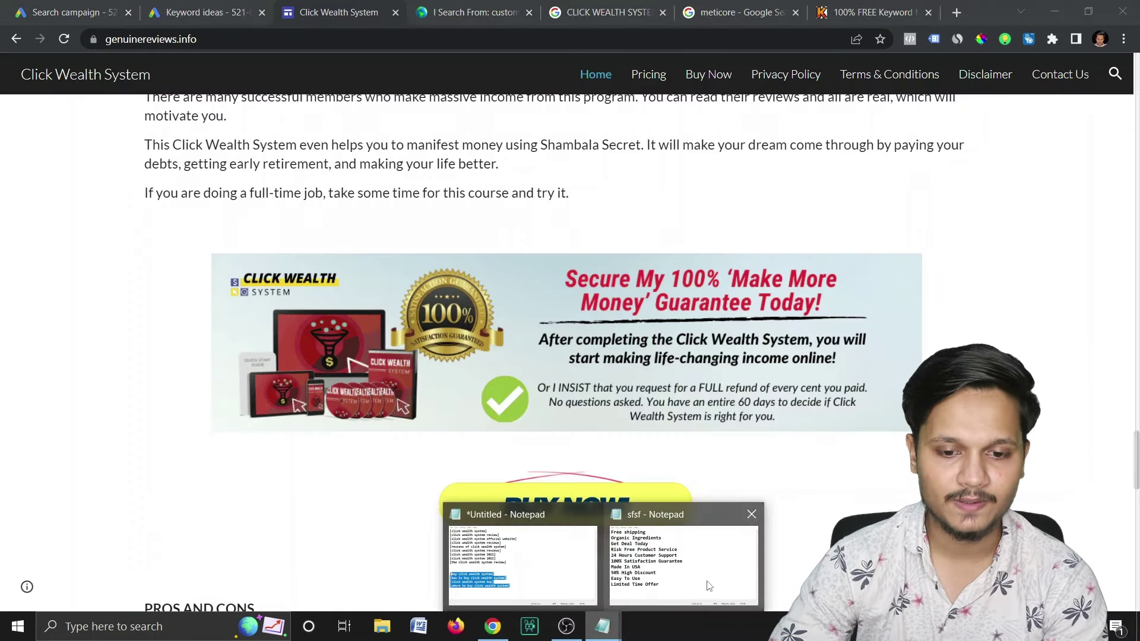
click(750, 565)
click(515, 467)
key(Return)
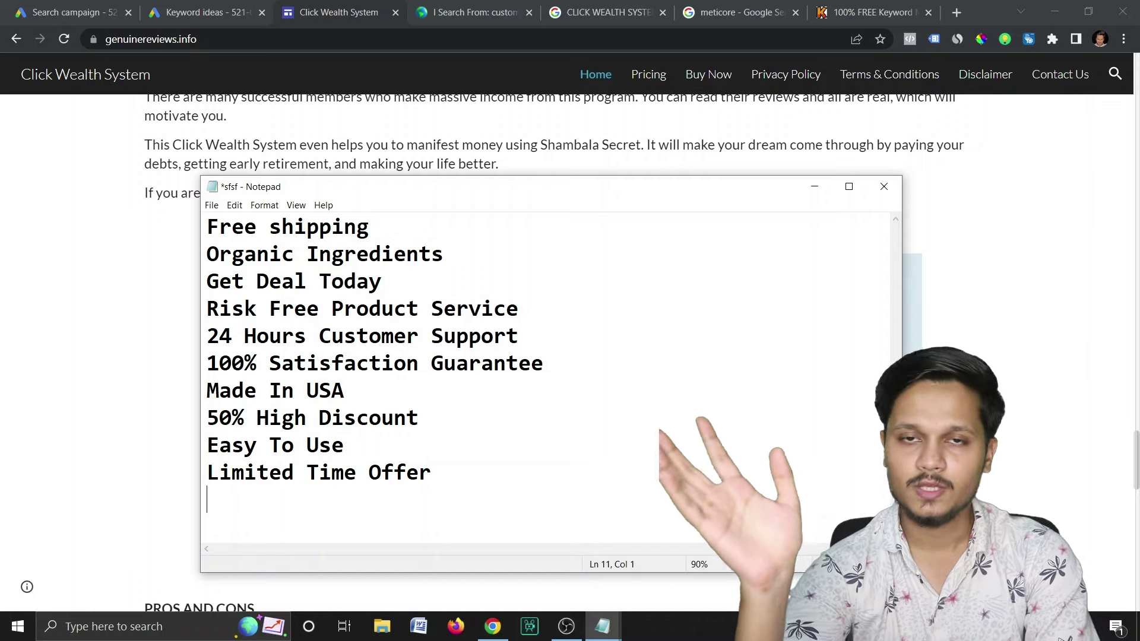
drag(471, 468, 269, 255)
click(400, 311)
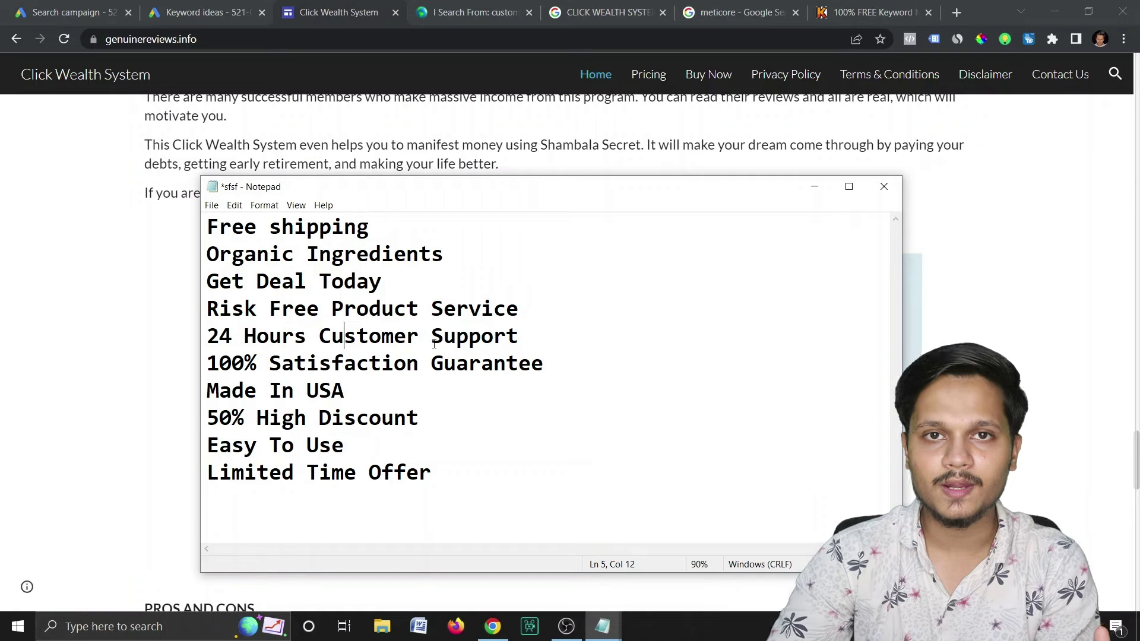
click(454, 478)
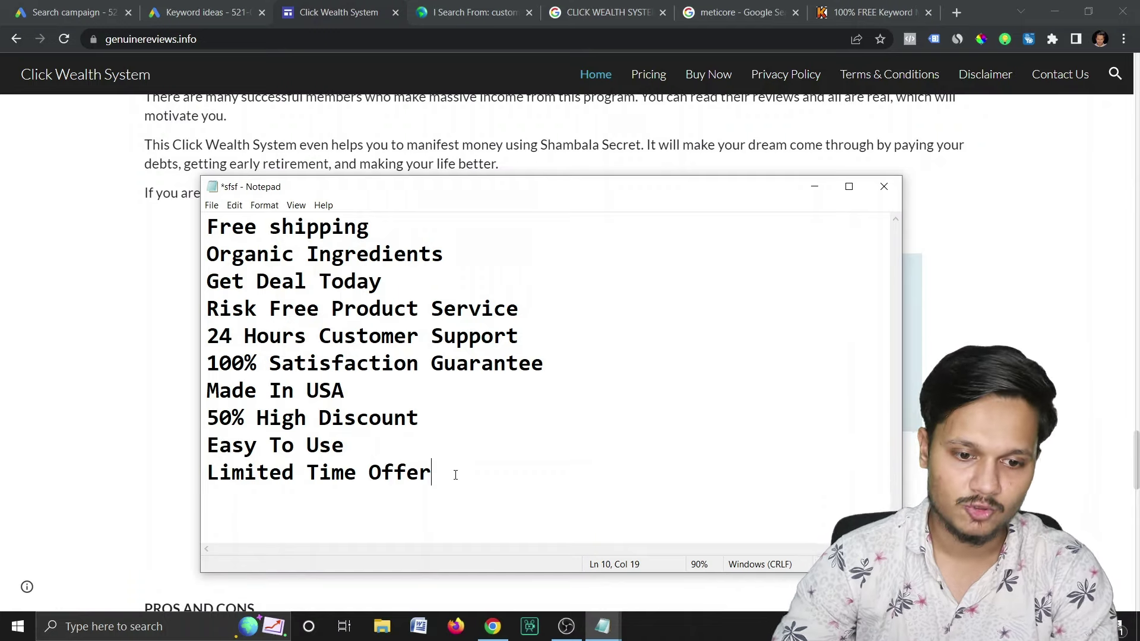
key(Return)
text(60 Days Money Back)
Copy "60 Days Money Back" from the notes into the Sitelink 1 text of the Google Ads campaign
drag(432, 502, 209, 508)
key(ctrl+c)
click(99, 436)
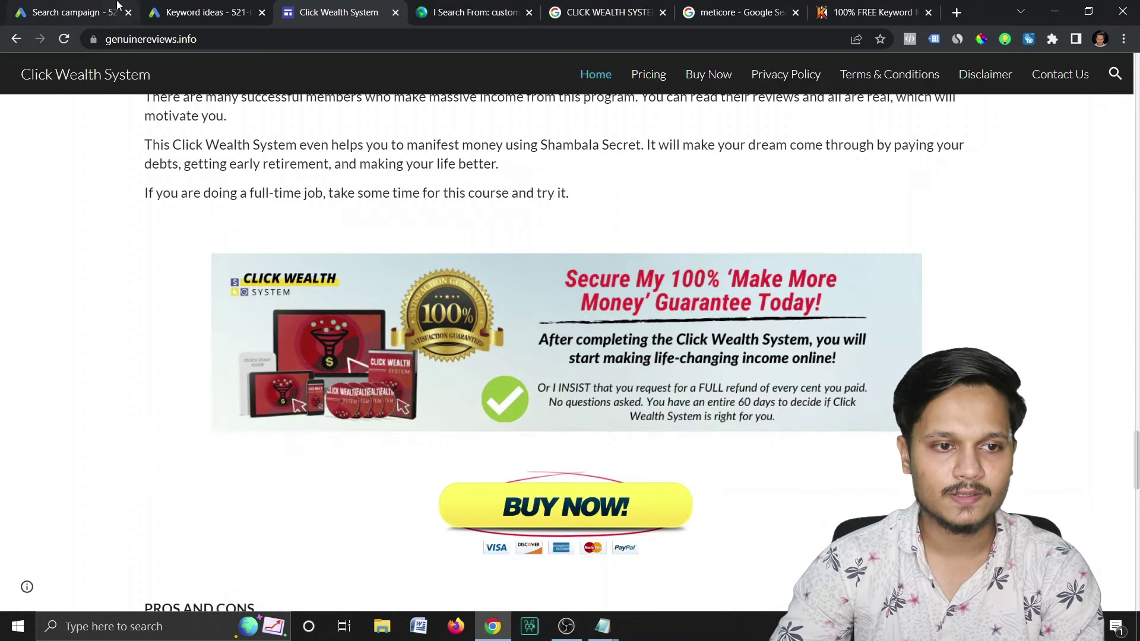
click(66, 11)
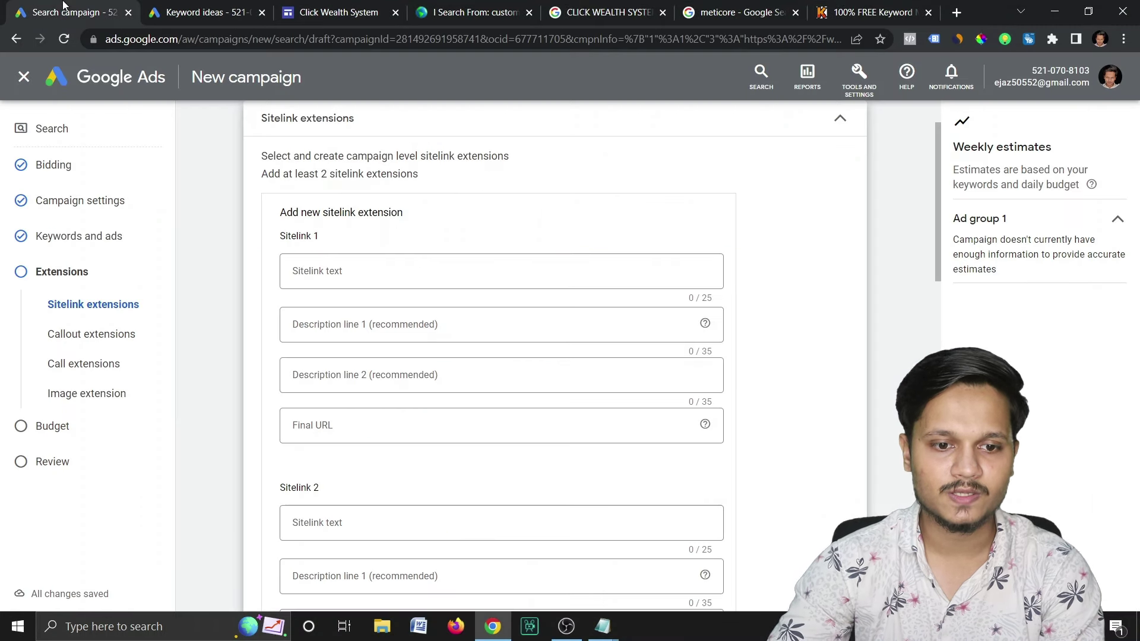
click(356, 267)
key(ctrl+v)
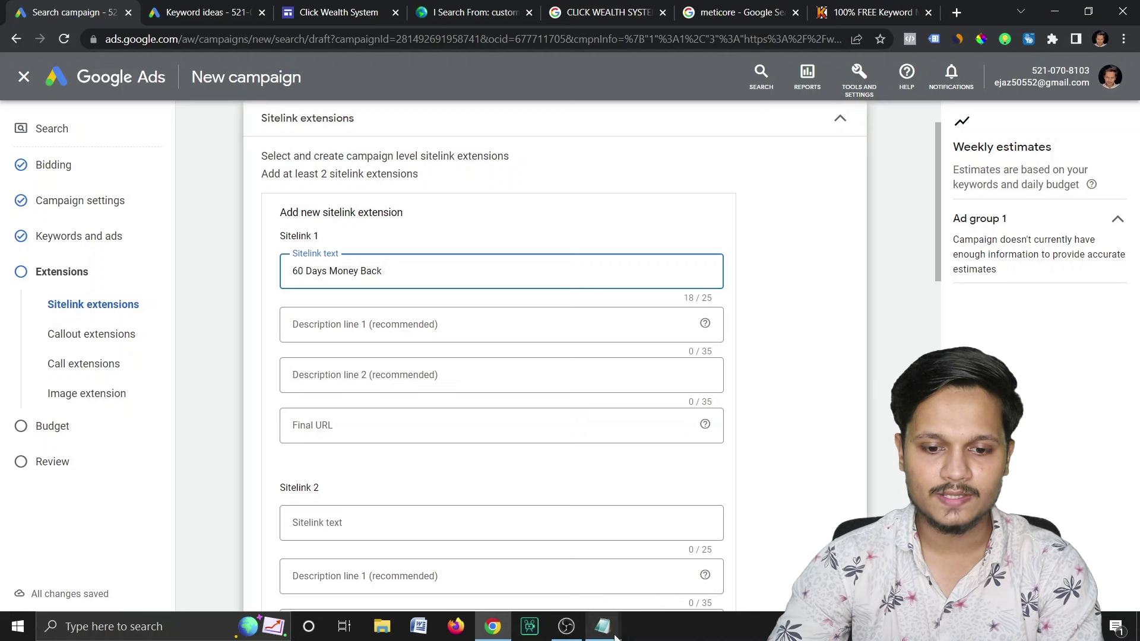
Copy "Limited Time Offer" from the sfsf Notepad file into the Sitelink 2 text of the campaign
mouse_move(602, 626)
click(523, 567)
drag(458, 478, 210, 465)
key(ctrl+c)
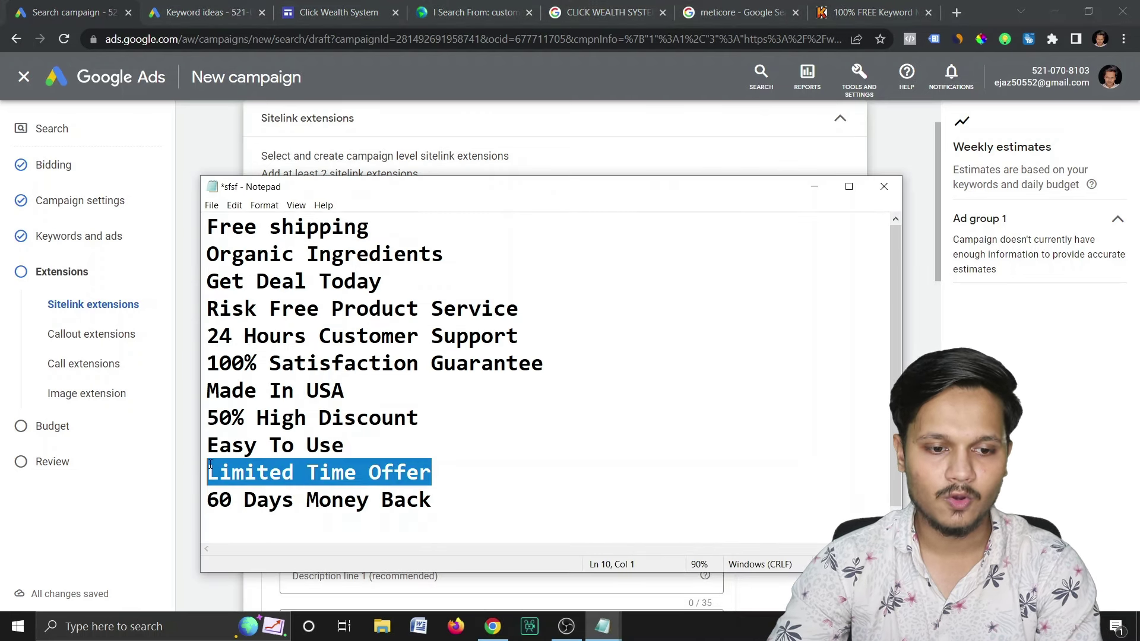
click(191, 441)
click(313, 520)
key(ctrl+v)
Check how the scamrisk.com ad words its sitelink descriptions in the Google results, then return to the campaign's sitelink form
click(373, 326)
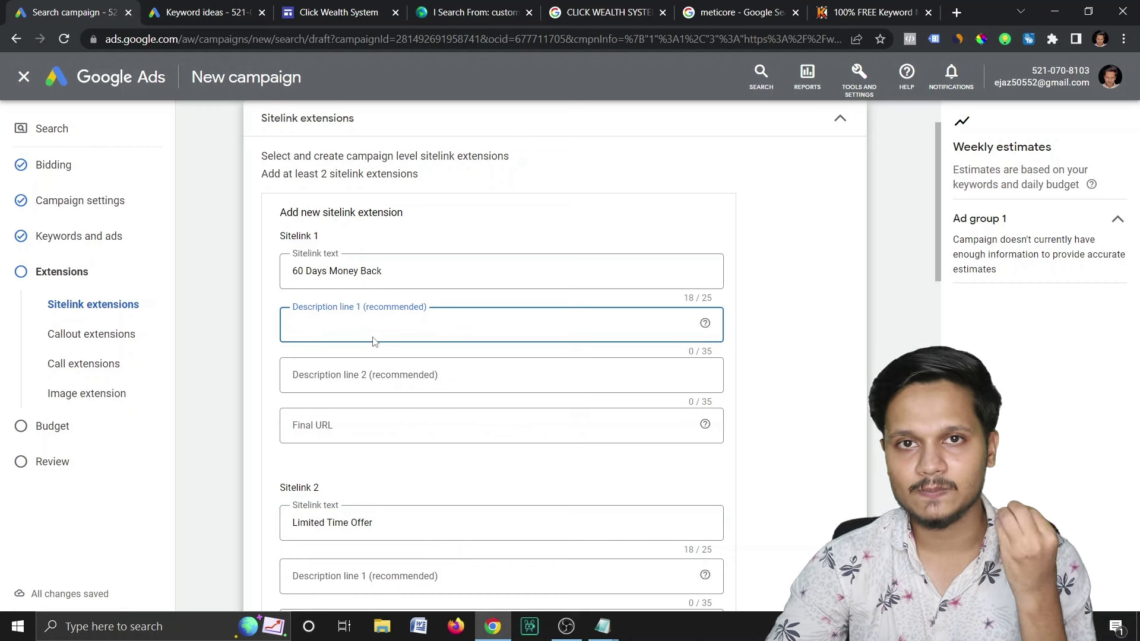
click(594, 8)
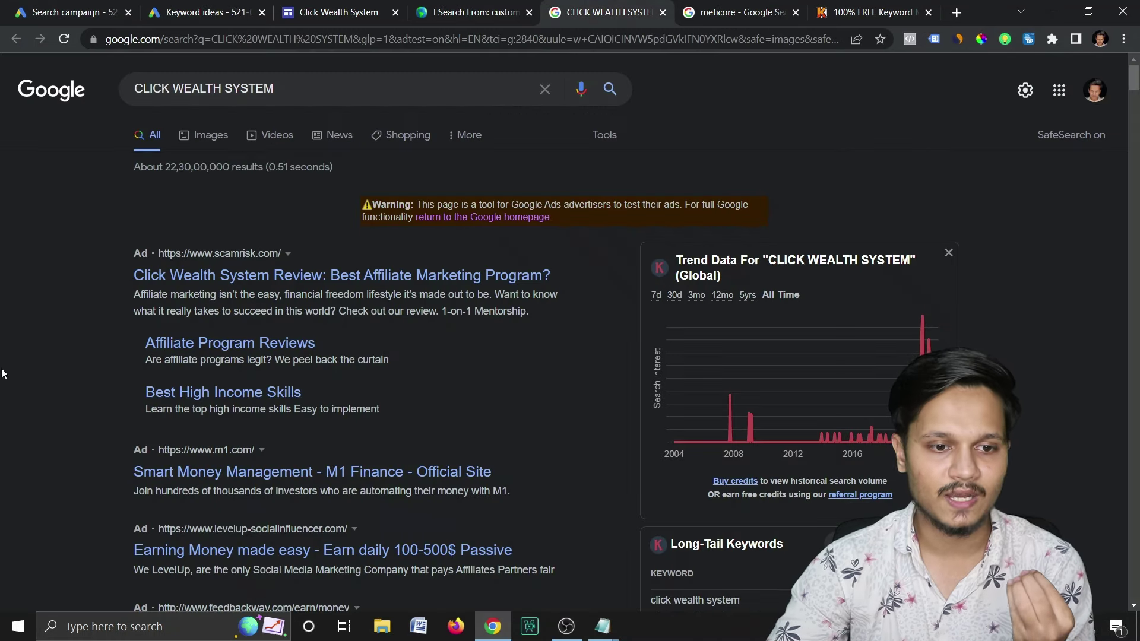
scroll(394, 454, down, 1)
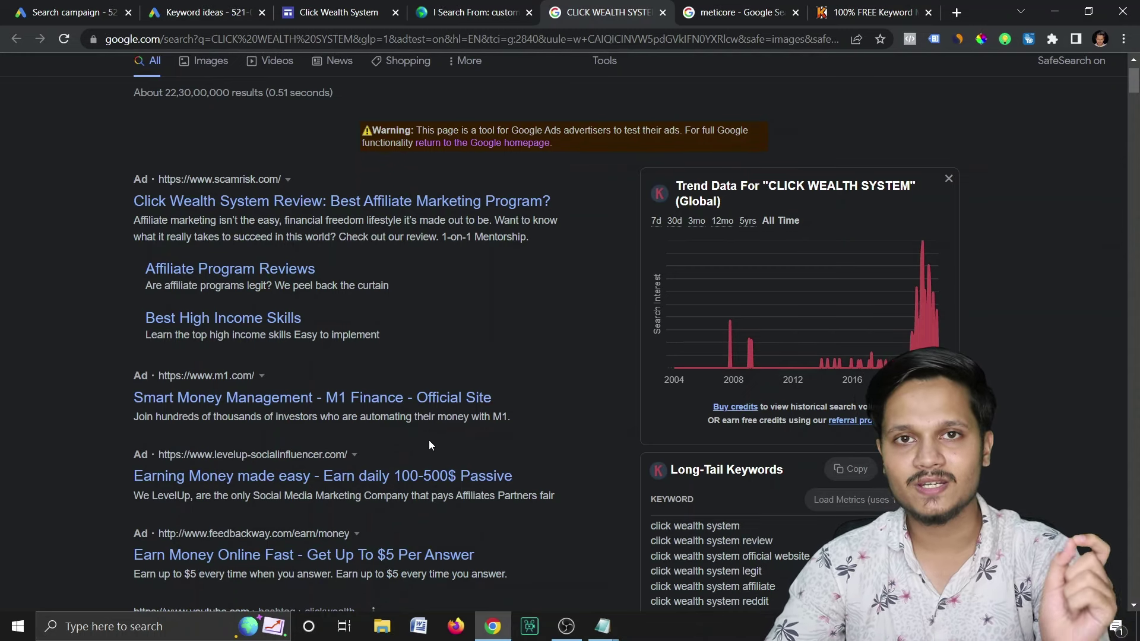
key(ctrl+1)
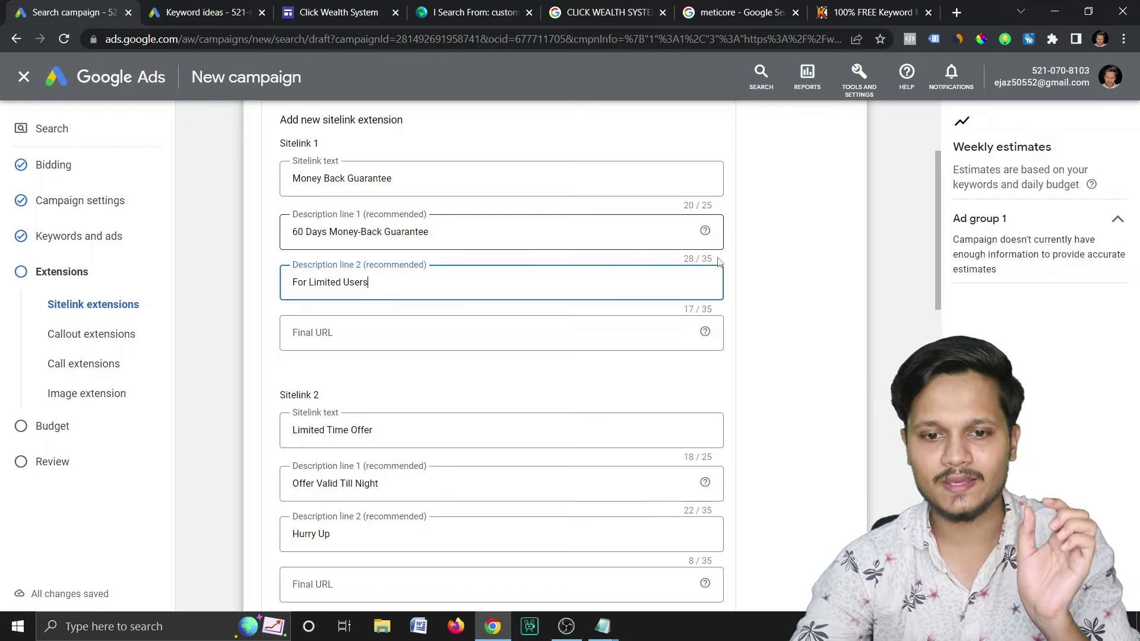
Review the description lines of the "Money Back Guarantee" and "Limited Time Offer" sitelinks and locate their Final URL fields
key(shift+Tab)
key(ctrl+shift+Left)
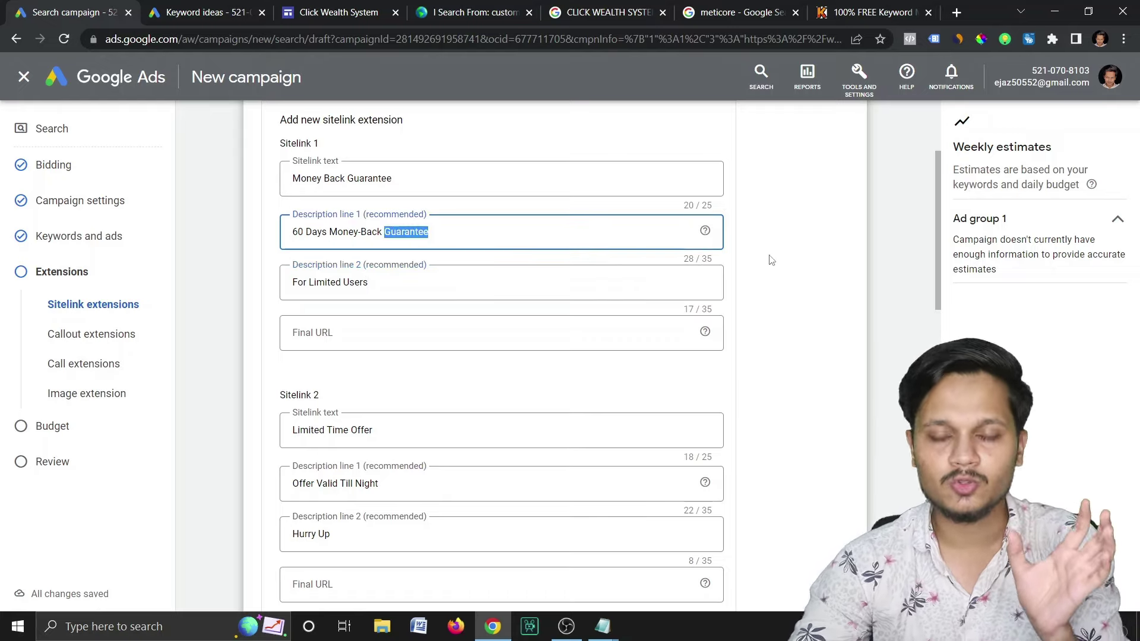
click(423, 261)
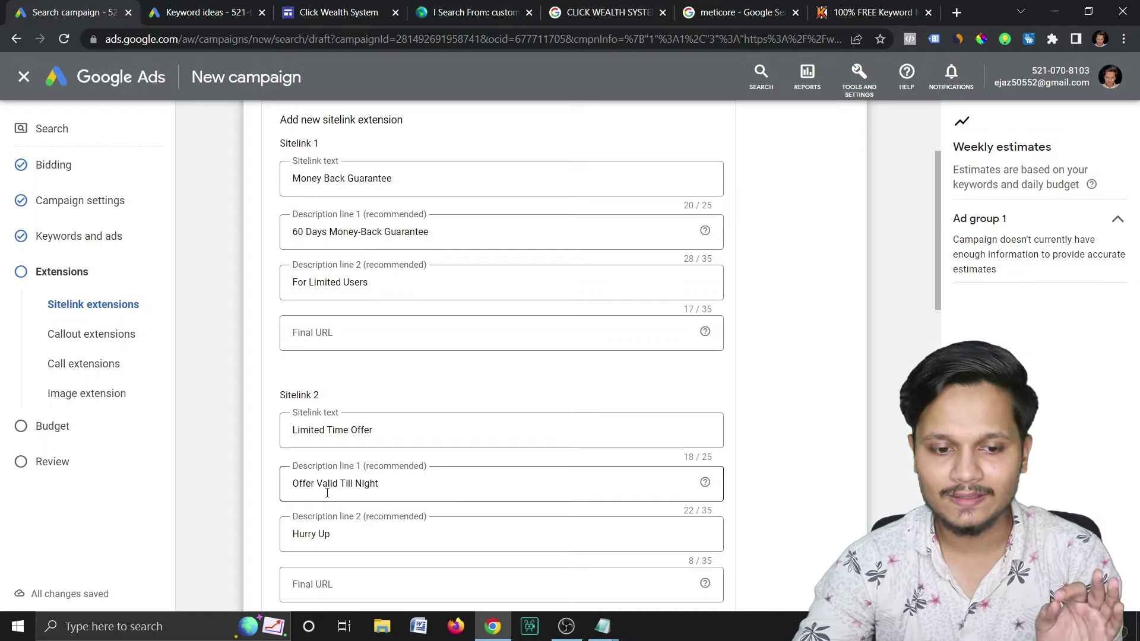
click(343, 545)
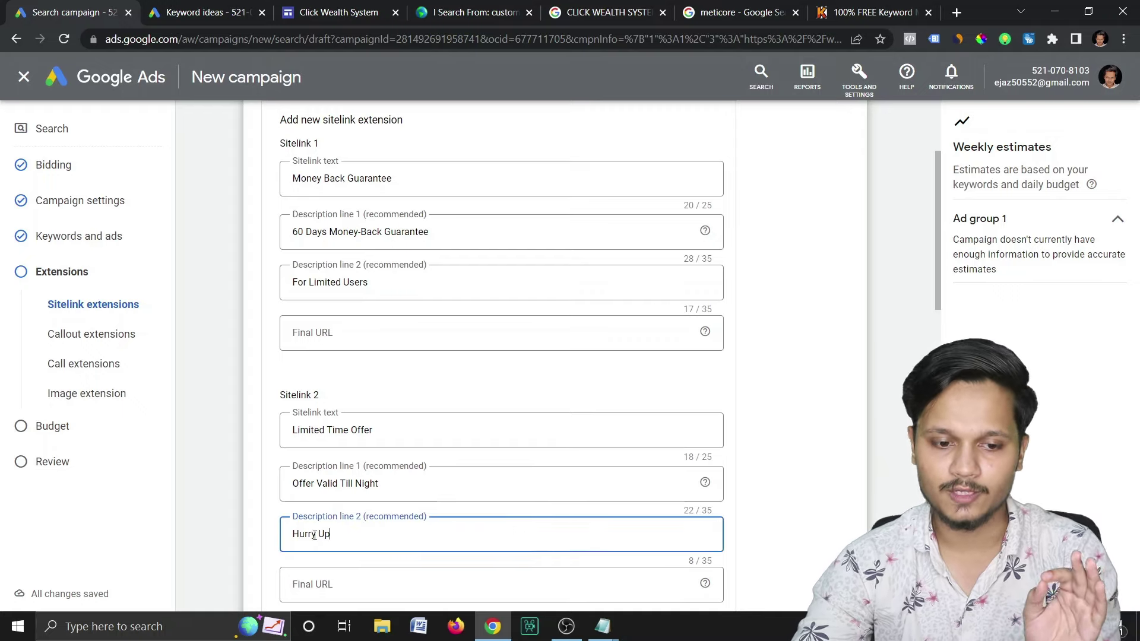
click(772, 363)
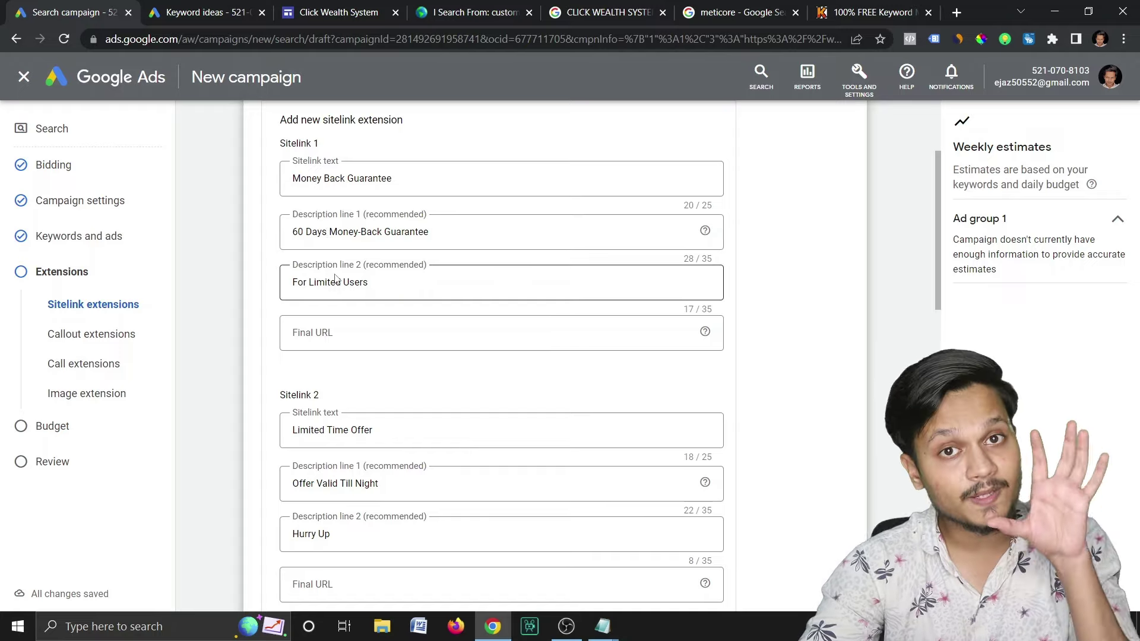
scroll(671, 421, down, 2)
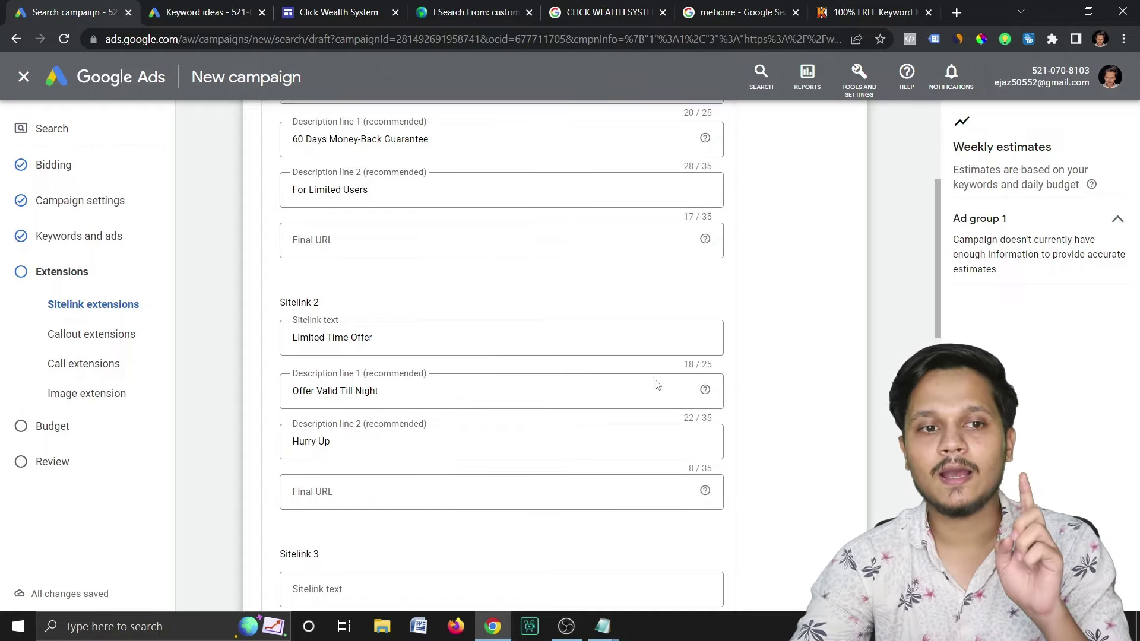
Browse the Home, Pricing and Buy Now pages of the Click Wealth System site as possible sitelink destinations, ending on Pricing
click(301, 6)
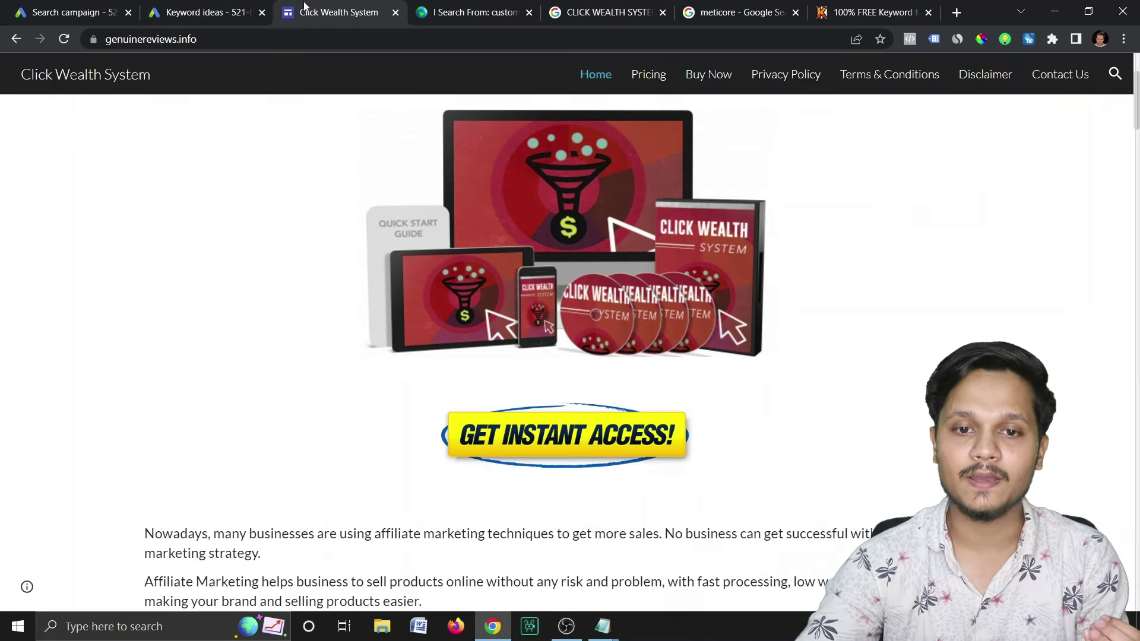
click(646, 74)
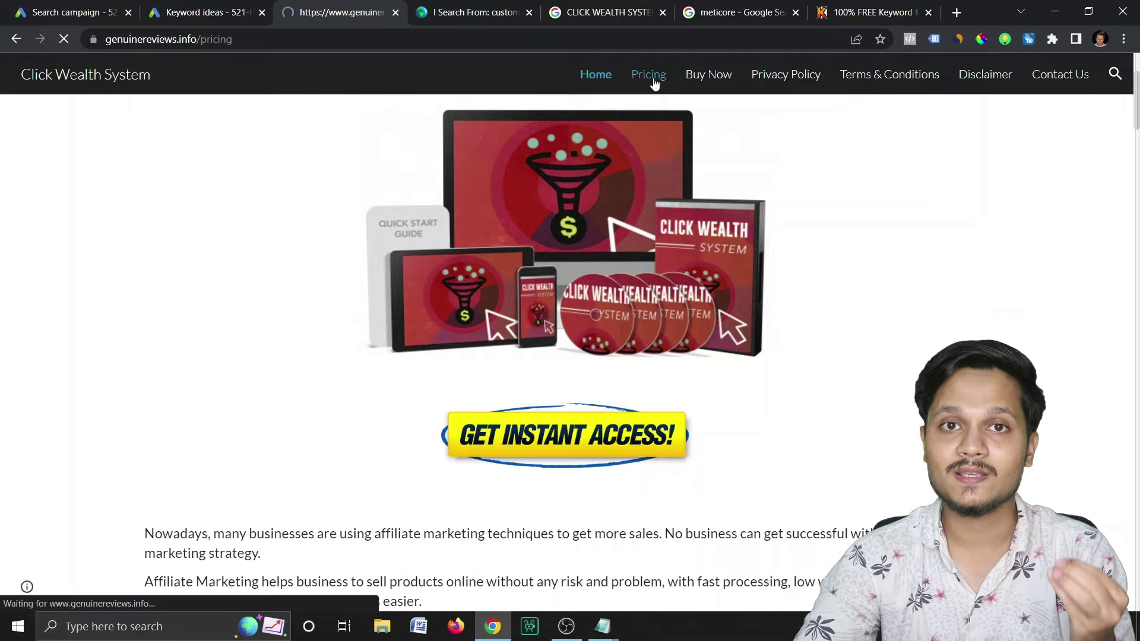
click(590, 77)
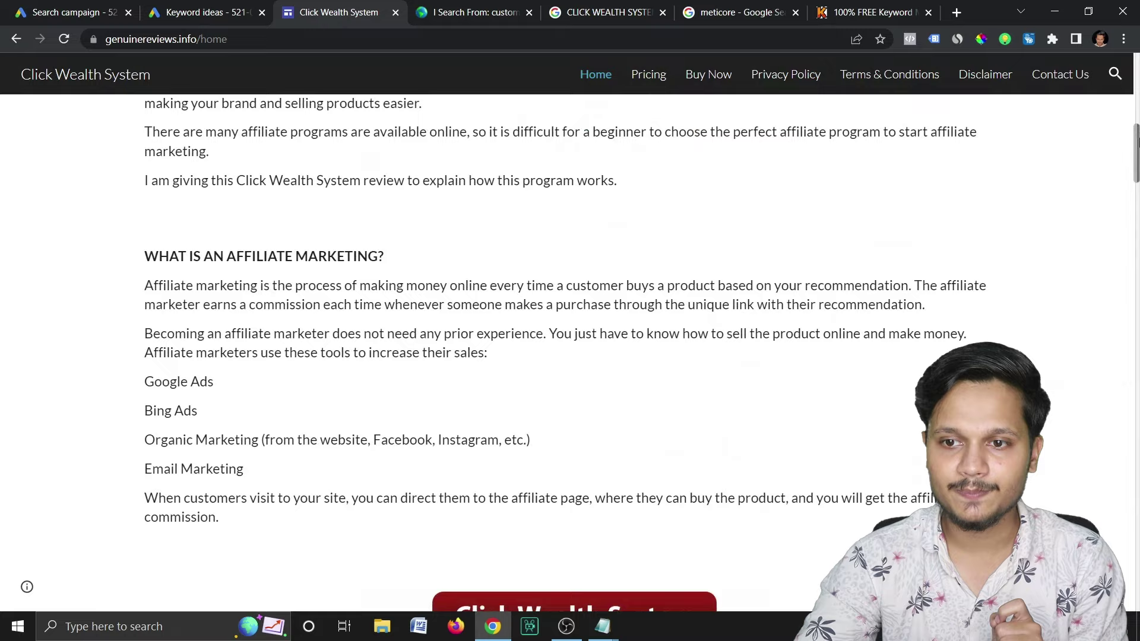
click(646, 76)
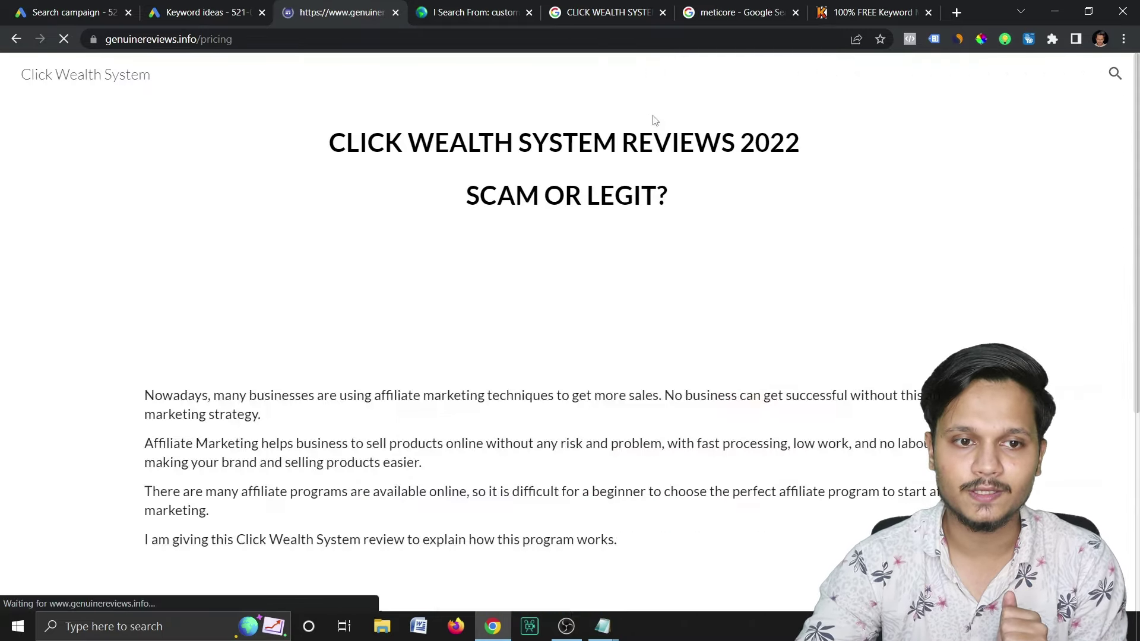
click(704, 76)
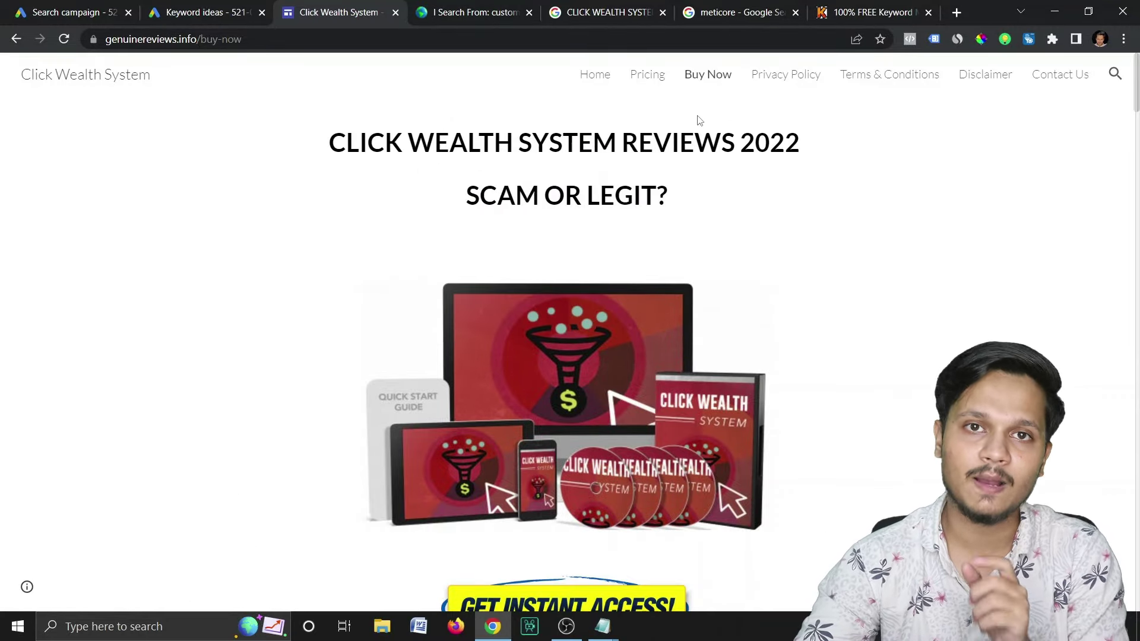
click(594, 76)
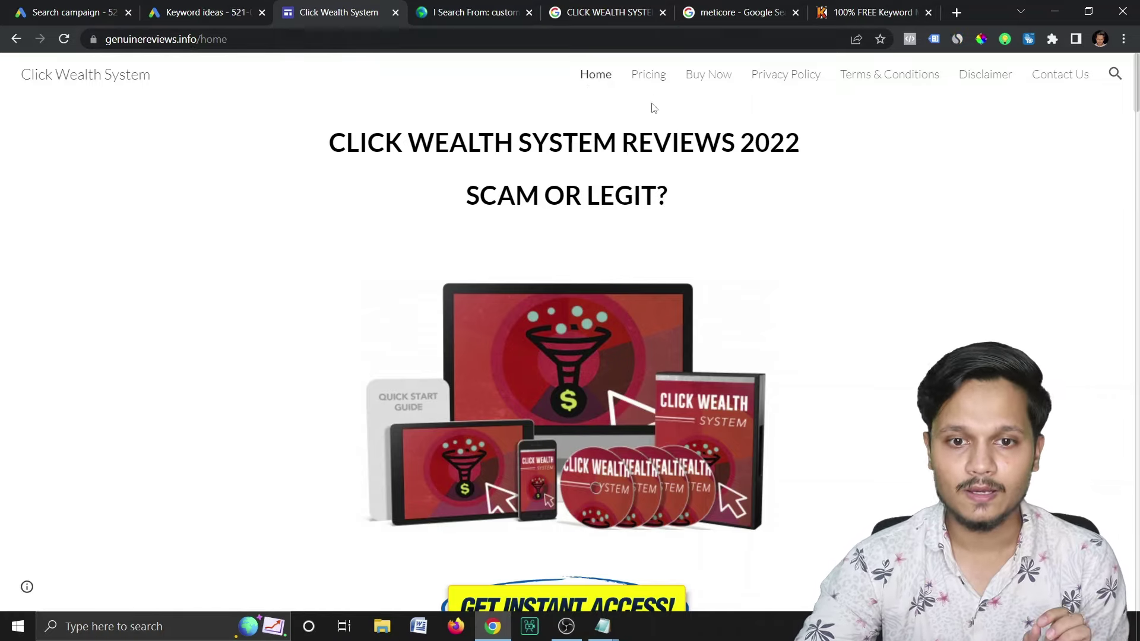
click(650, 80)
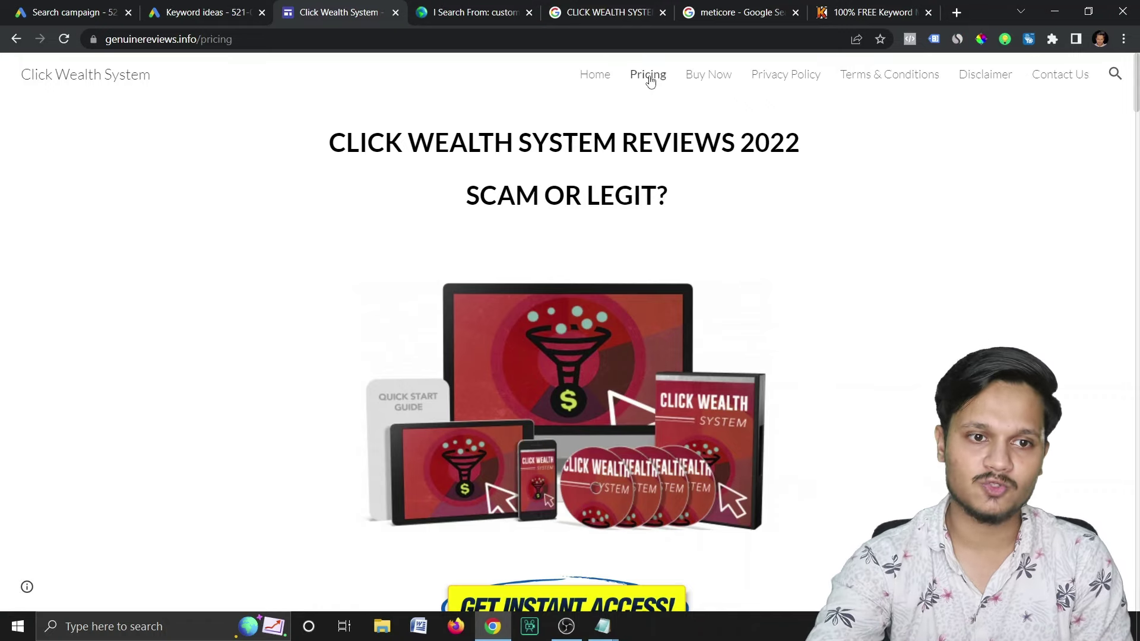
Inspect the Pricing page's full URL and the Buy Now page, check the campaign's Final URL fields, and return to the Pricing page
click(347, 39)
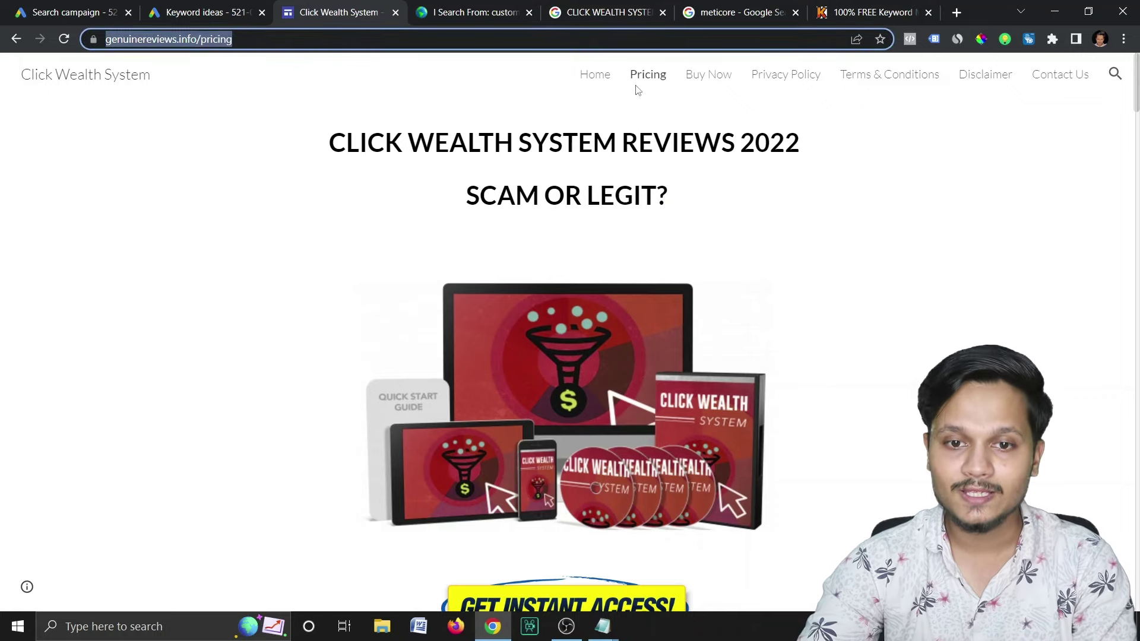
click(314, 39)
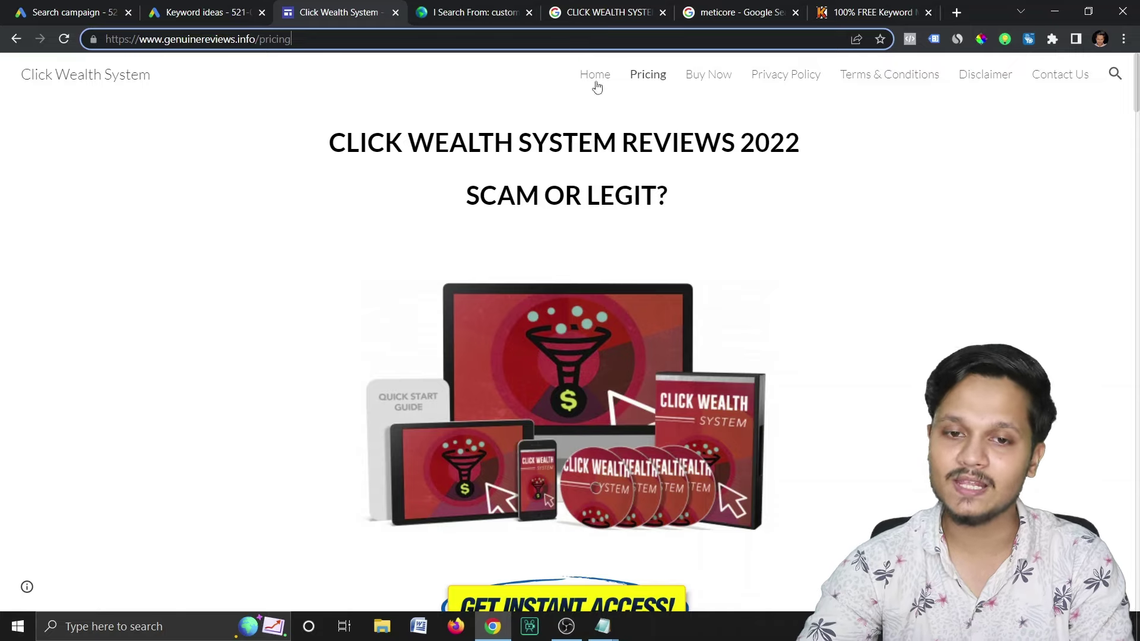
click(701, 86)
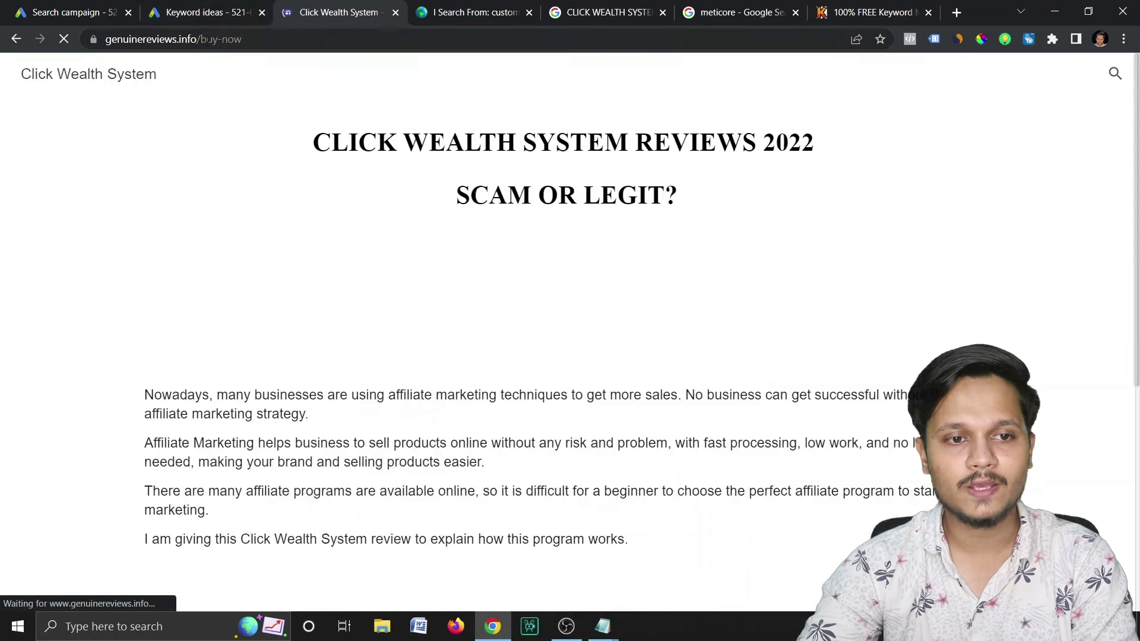
click(657, 75)
click(4, 6)
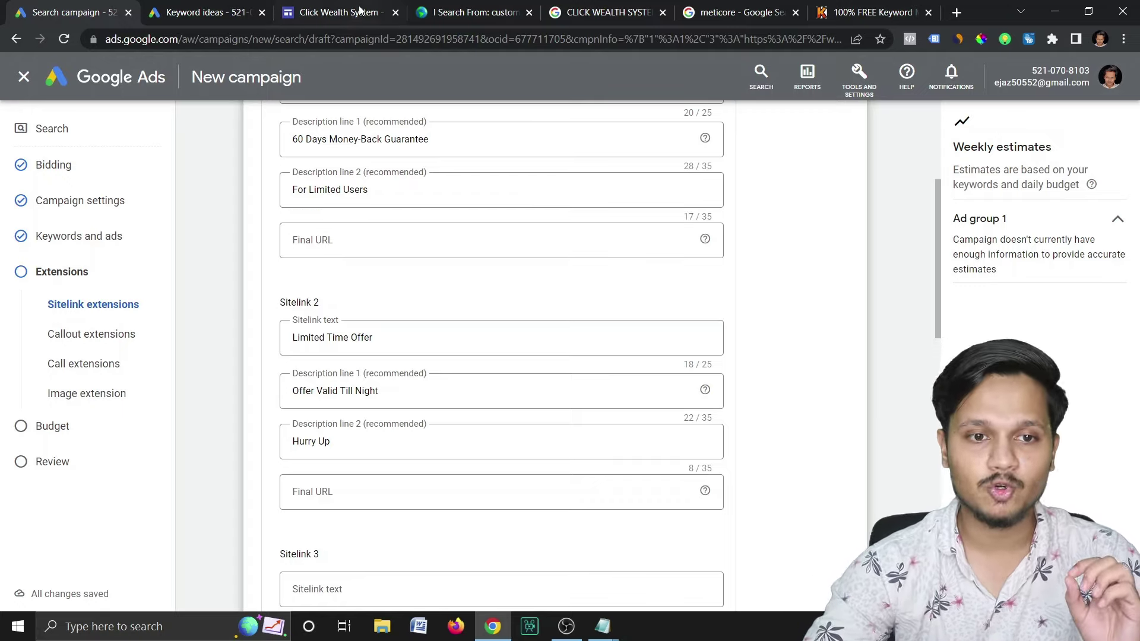
click(342, 12)
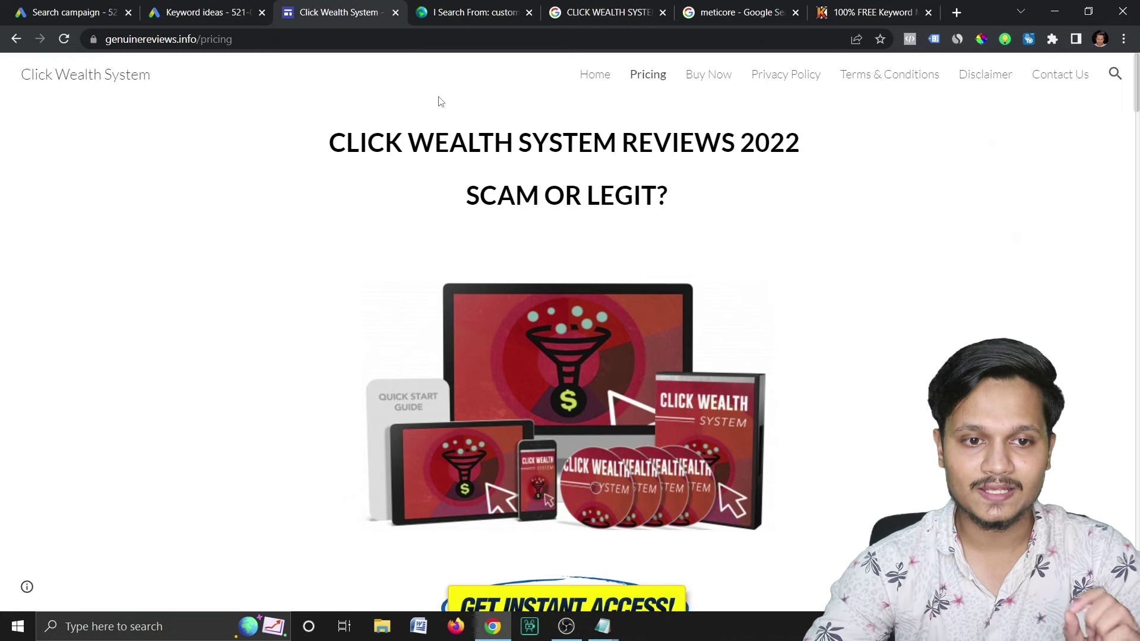
click(394, 41)
key(ctrl+a)
key(ctrl+c)
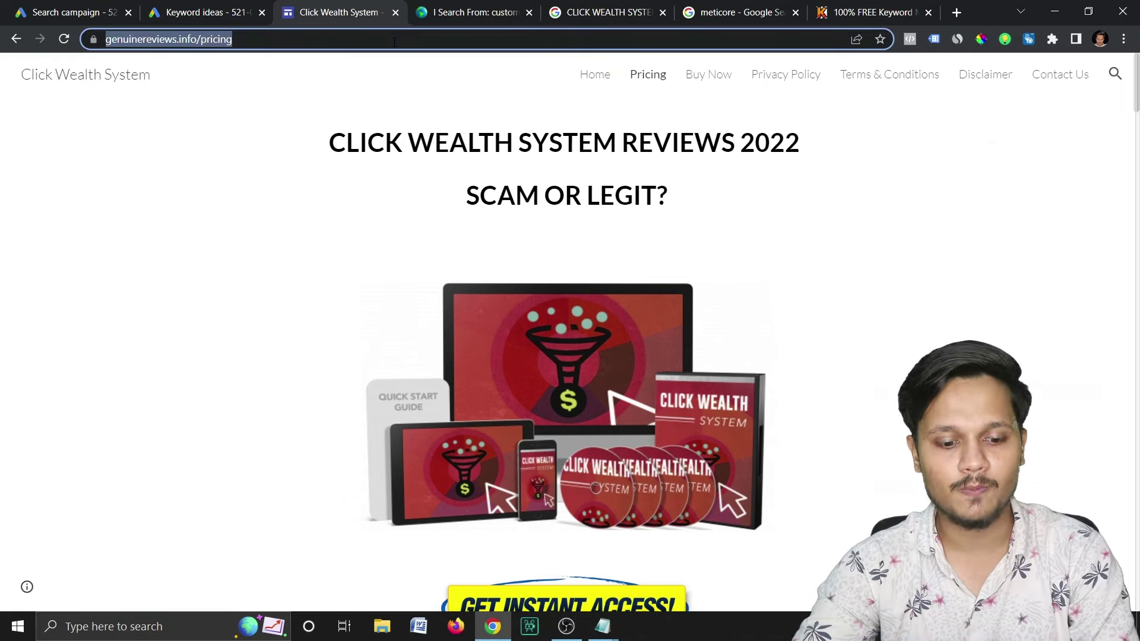
click(20, 7)
click(372, 242)
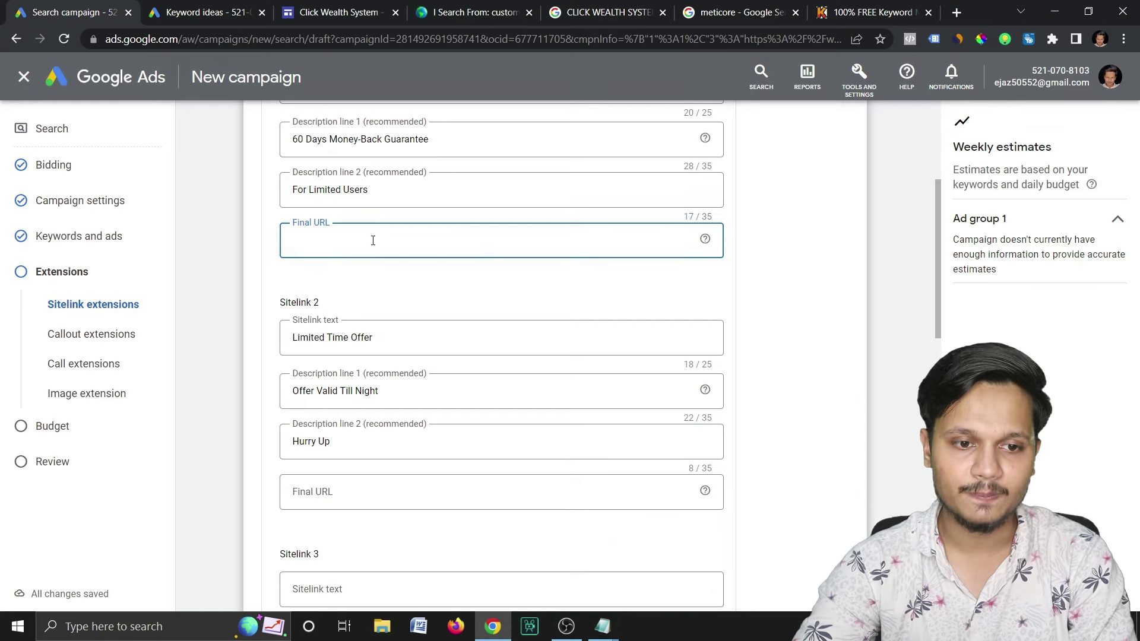
key(ctrl+v)
click(361, 16)
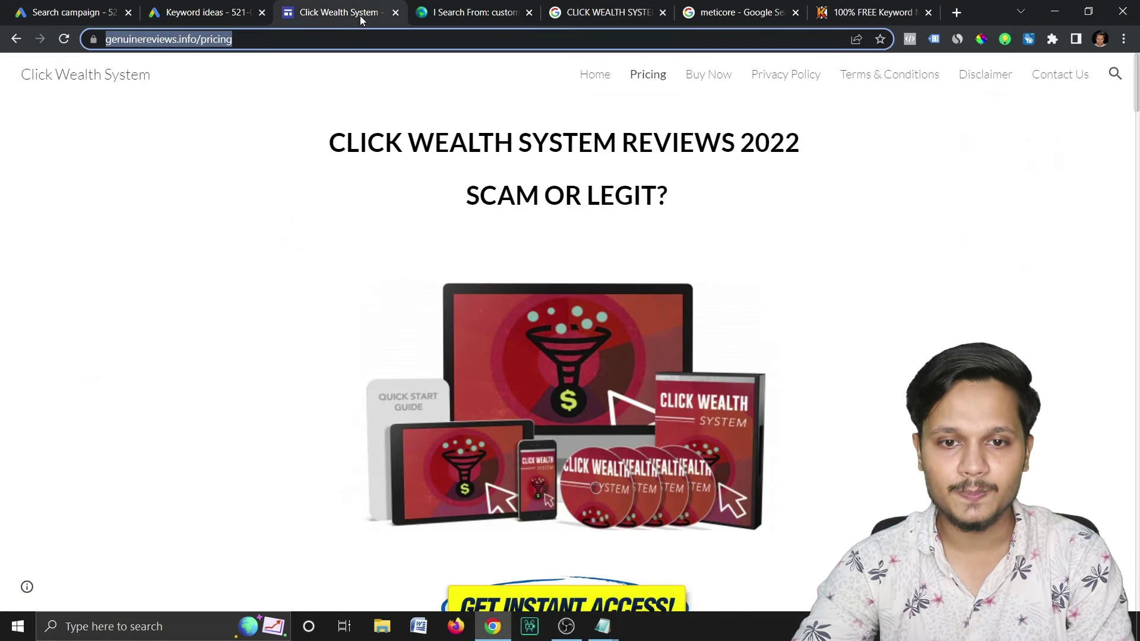
click(710, 75)
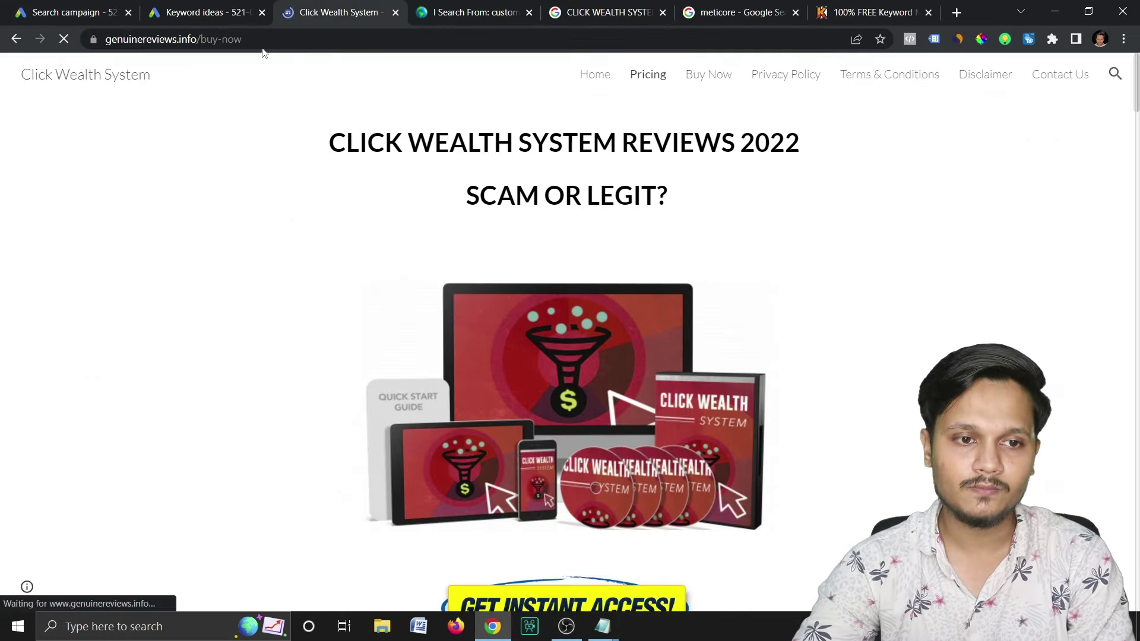
key(ctrl+1)
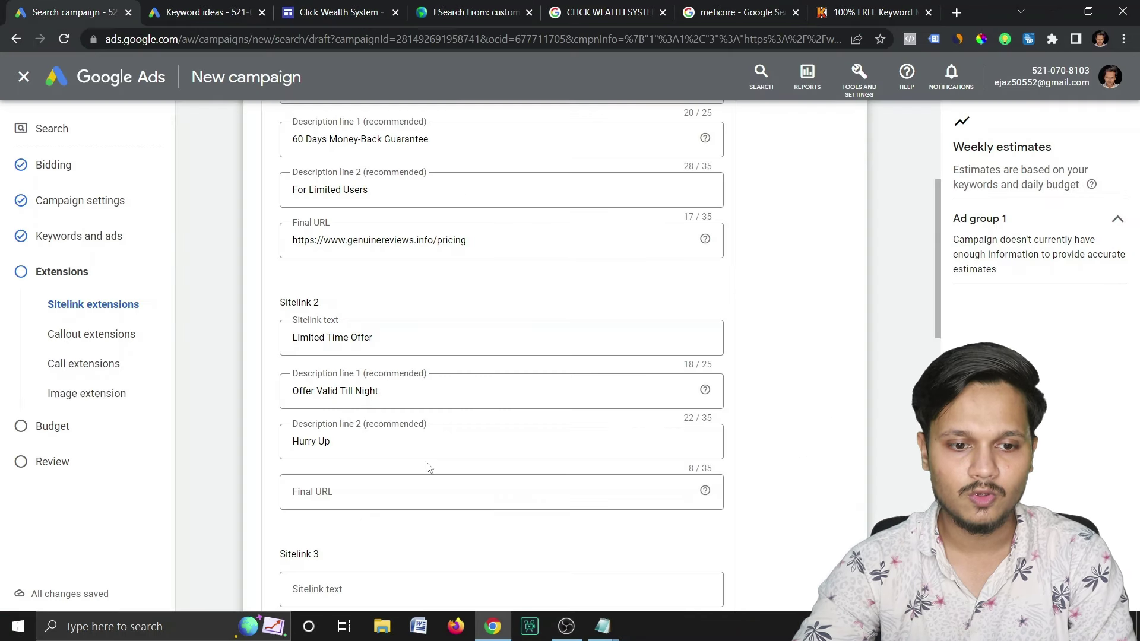
click(389, 493)
text(https://www.genuinereviews.info/buy-now)
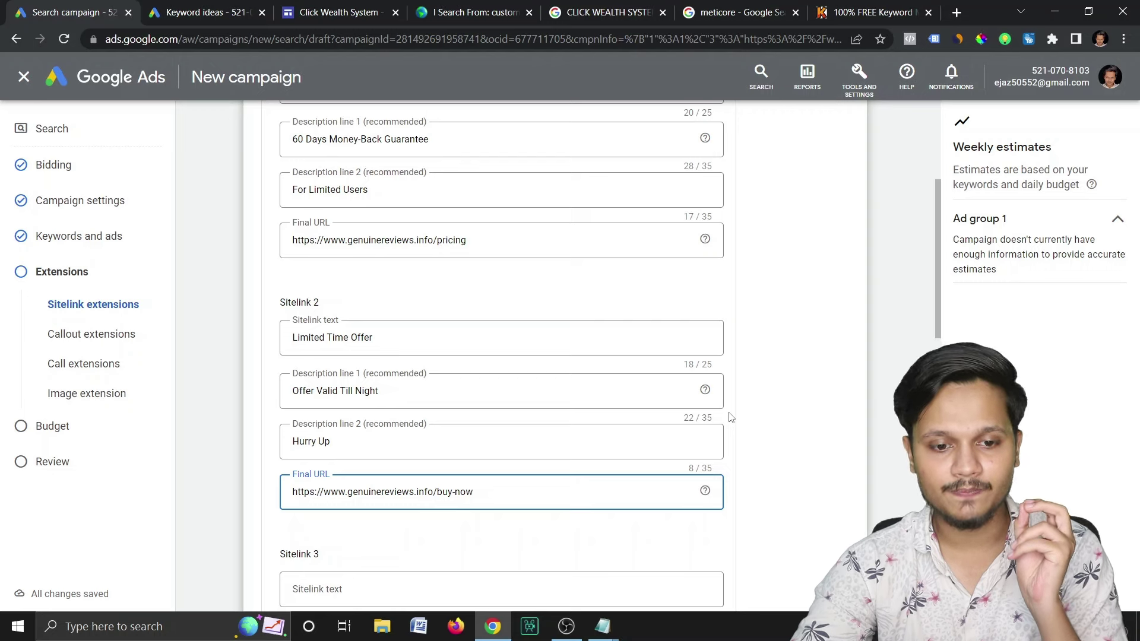
Check the page names in the site's navigation and change sitelink 1's text to "Pricing"
scroll(731, 417, up, 2)
click(355, 12)
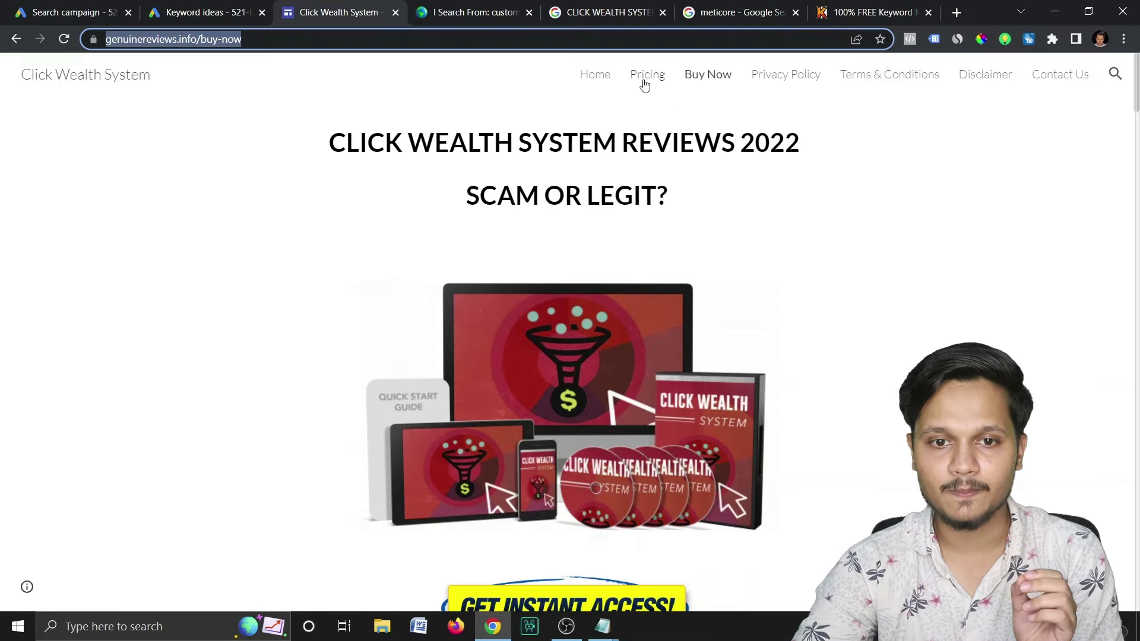
click(33, 6)
triple_click(406, 186)
text(Pricing)
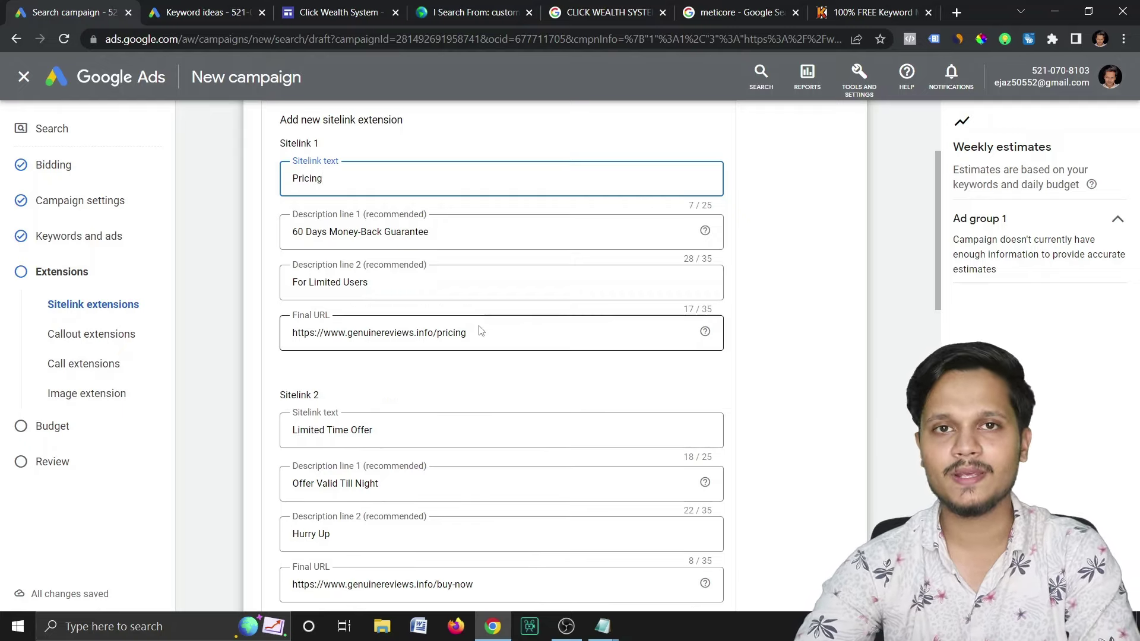
Compare sitelink 1's text with its Final URL, then review the sitelink phrases in the sfsf Notepad file, including "Get Deal Today"
double_click(453, 332)
key(shift+Tab)
key(shift+Tab)
key(shift+Tab)
click(602, 626)
click(318, 305)
drag(376, 289, 208, 287)
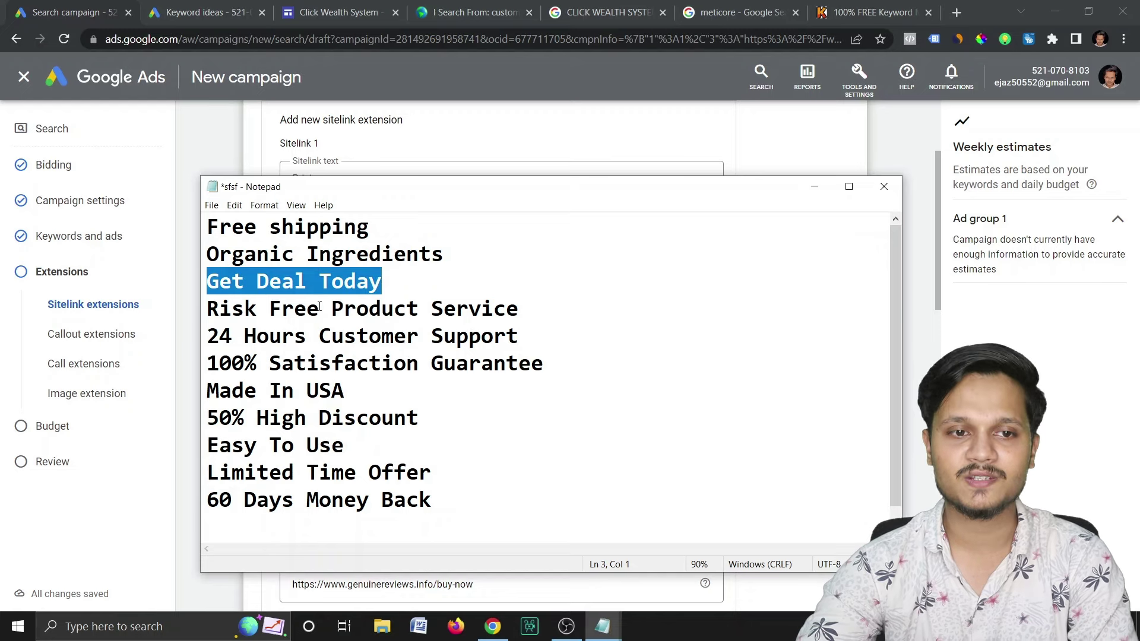
Review the site's page names and the sfsf Notepad phrases for matching sitelink ideas, then return to the campaign's sitelink form
click(366, 7)
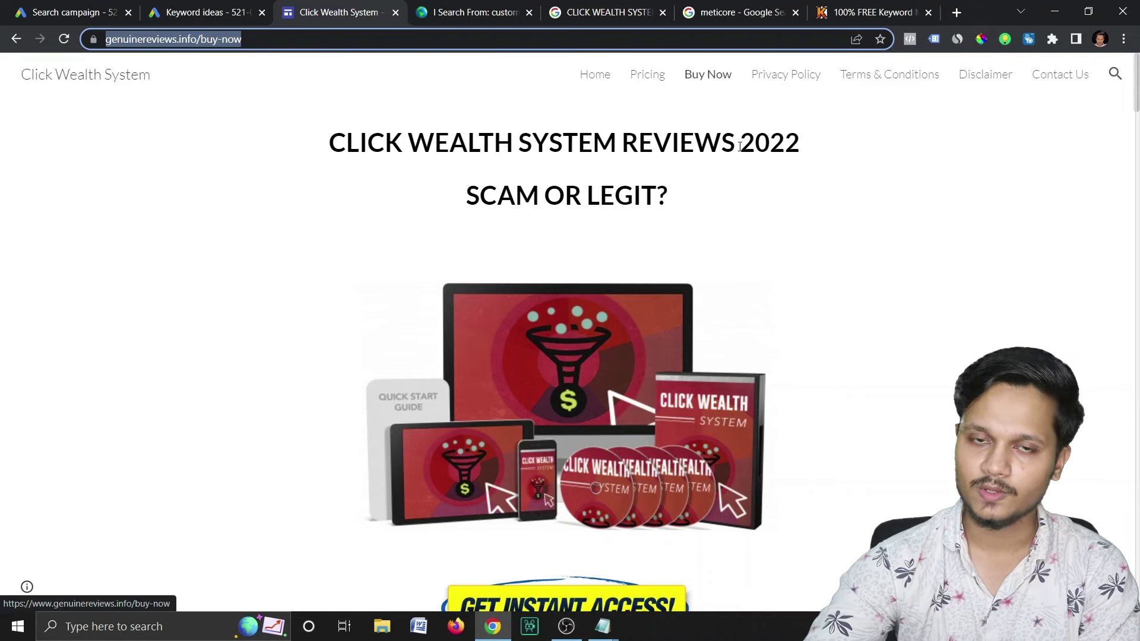
click(82, 5)
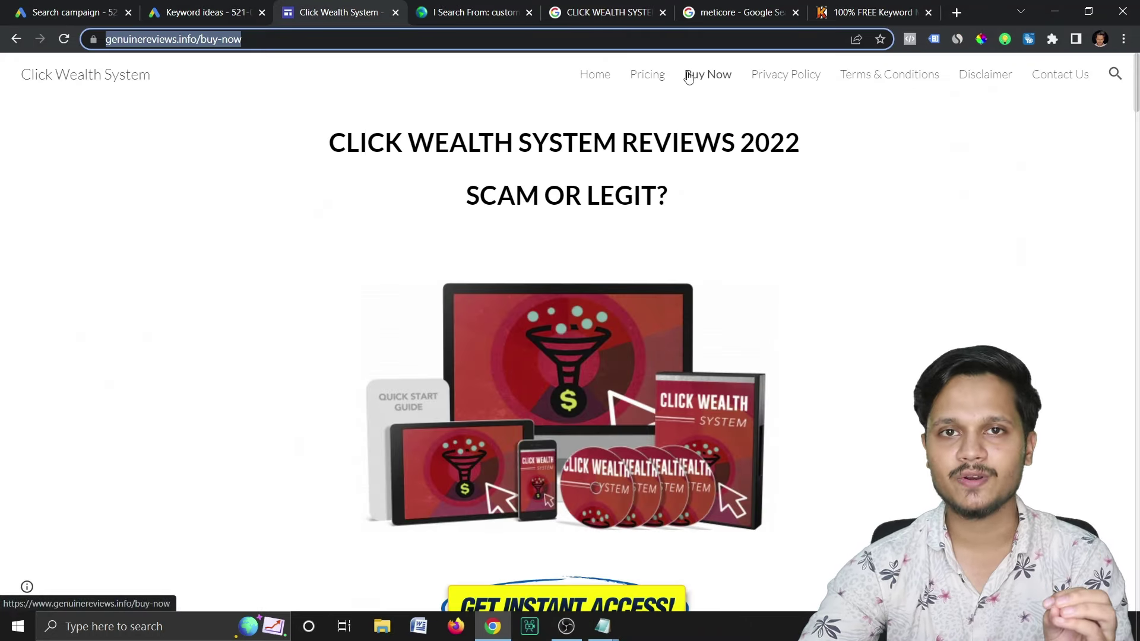
mouse_move(603, 626)
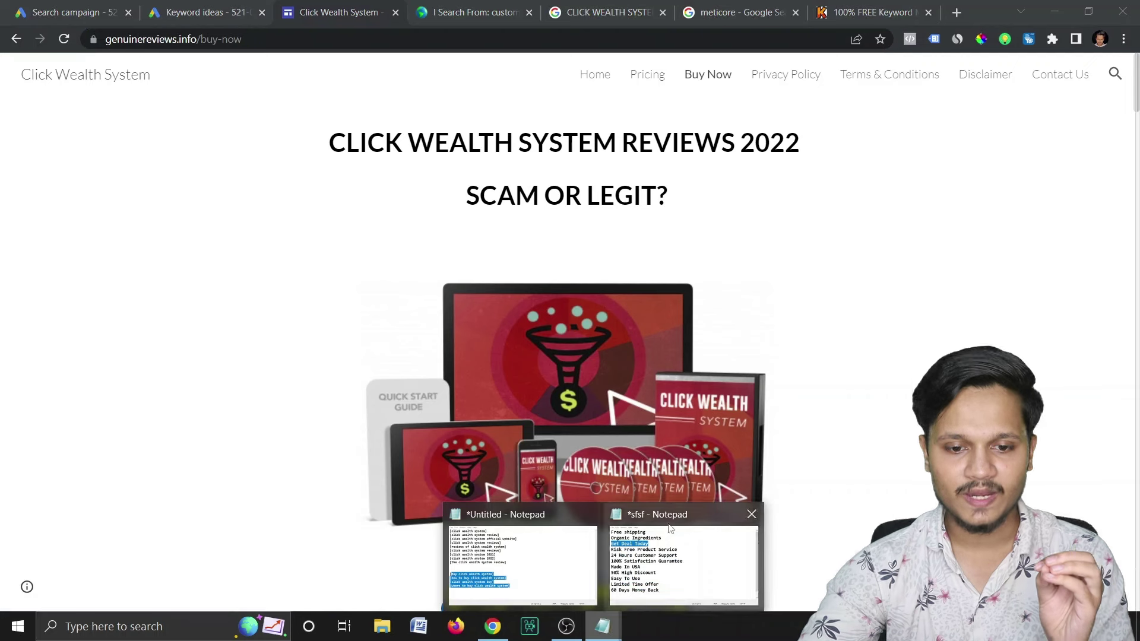
click(670, 529)
click(493, 308)
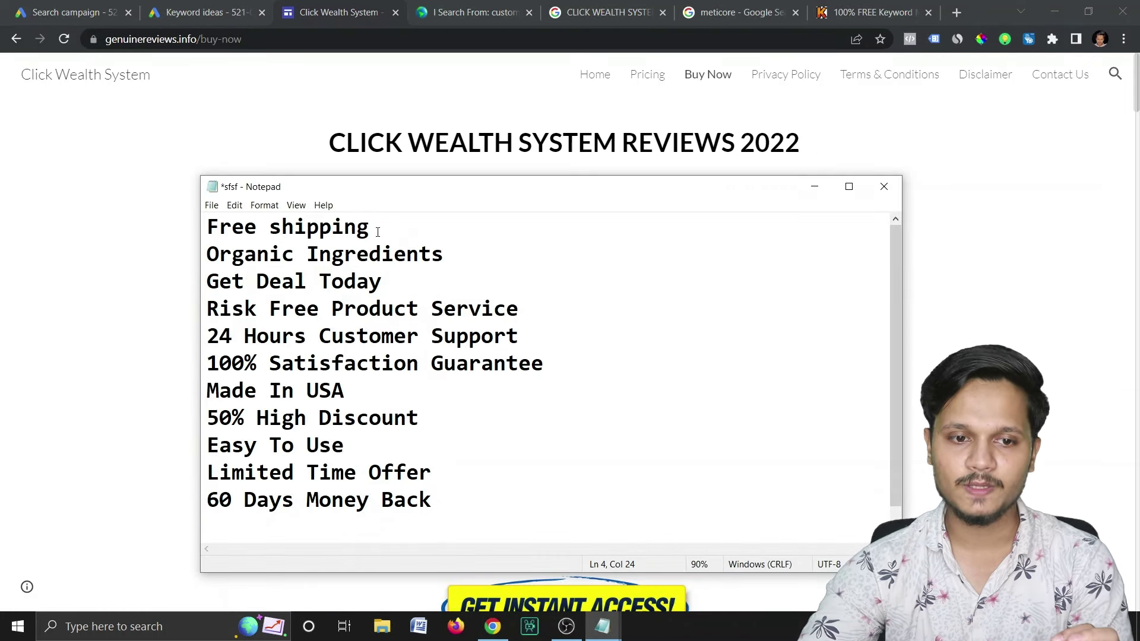
click(703, 115)
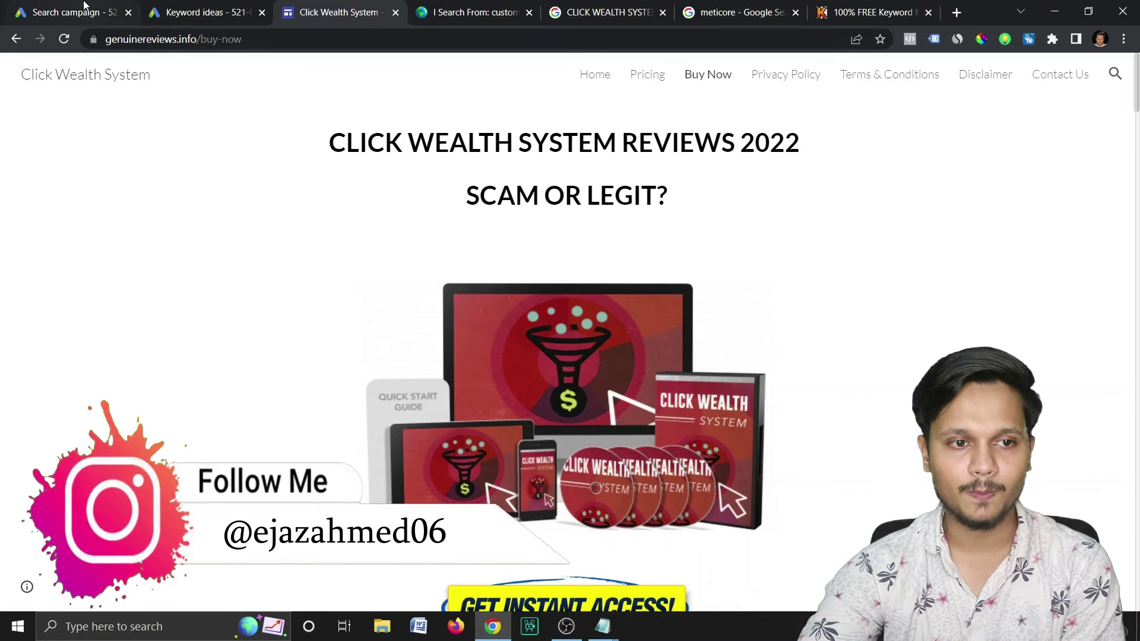
key(ctrl+1)
click(331, 175)
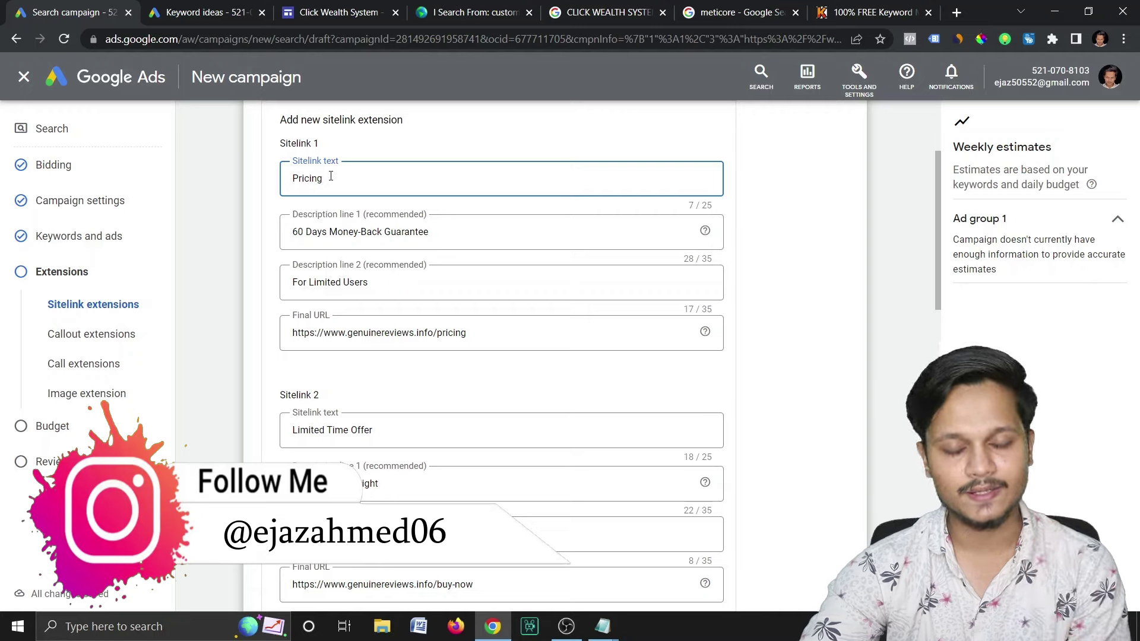
Leave sitelinks 3 and 4 empty and save the "Pricing" and "Limited Time Offer" sitelinks to the campaign
scroll(596, 439, down, 3)
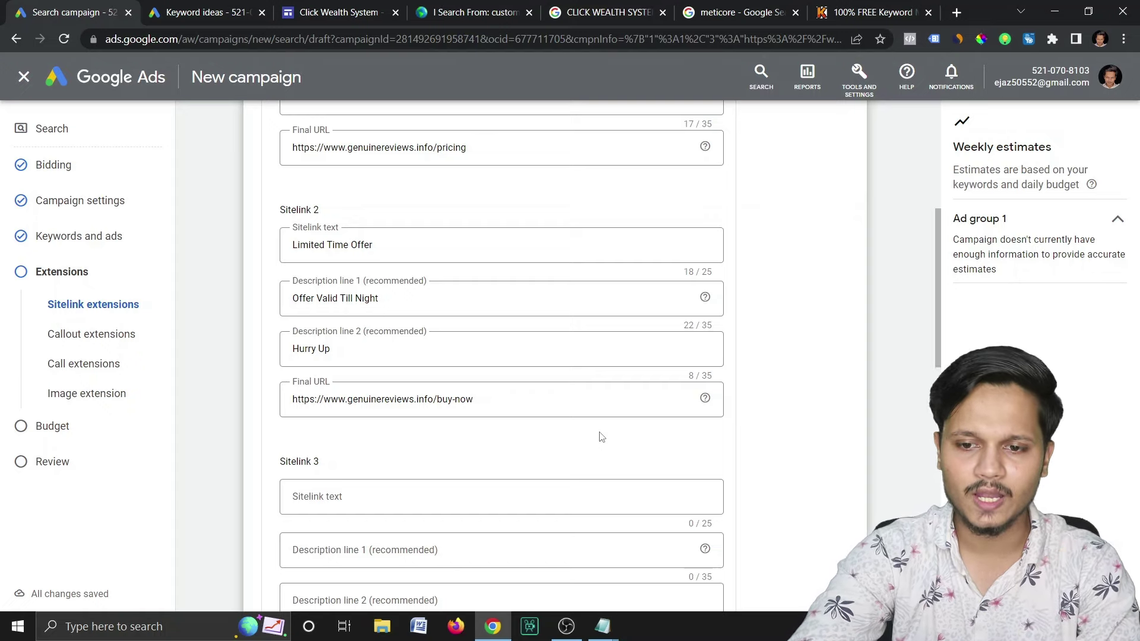
scroll(601, 437, down, 2)
scroll(602, 435, down, 2)
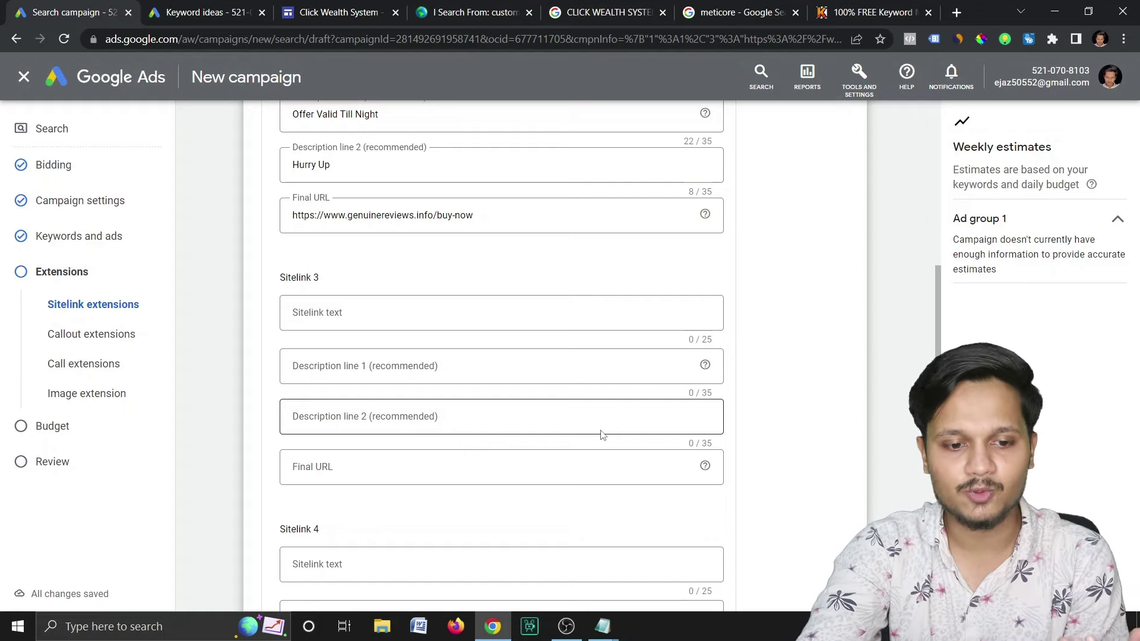
scroll(602, 434, down, 8)
click(297, 518)
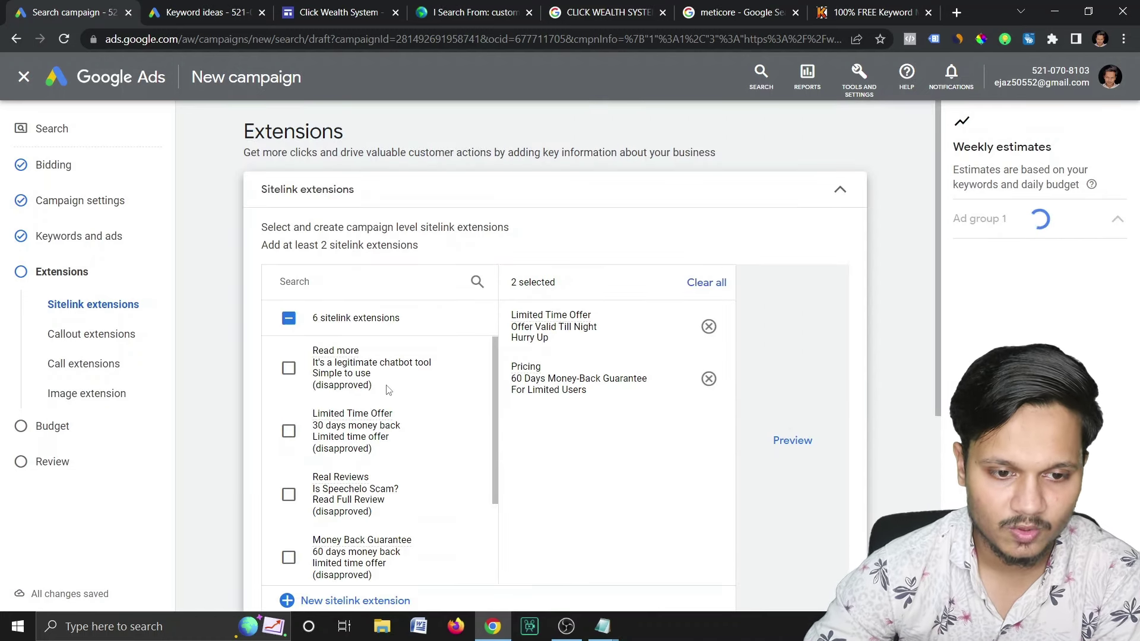
Check the selected sitelinks and their ad preview against the scamrisk.com ad's sitelinks in the Google results, then close the preview
scroll(400, 416, down, 5)
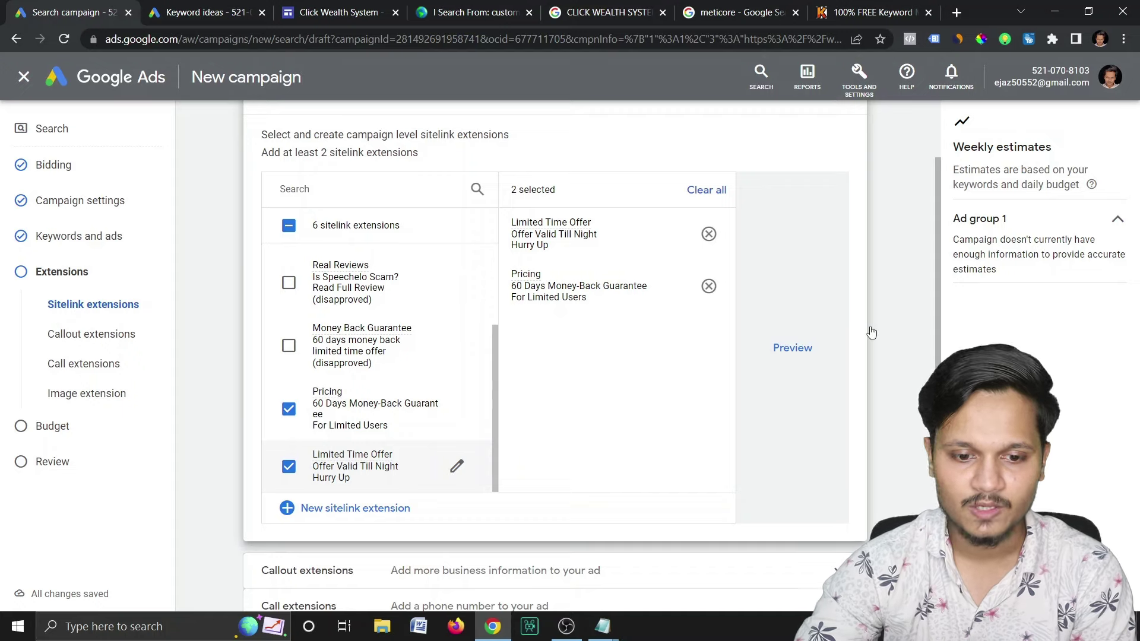
scroll(555, 357, down, 4)
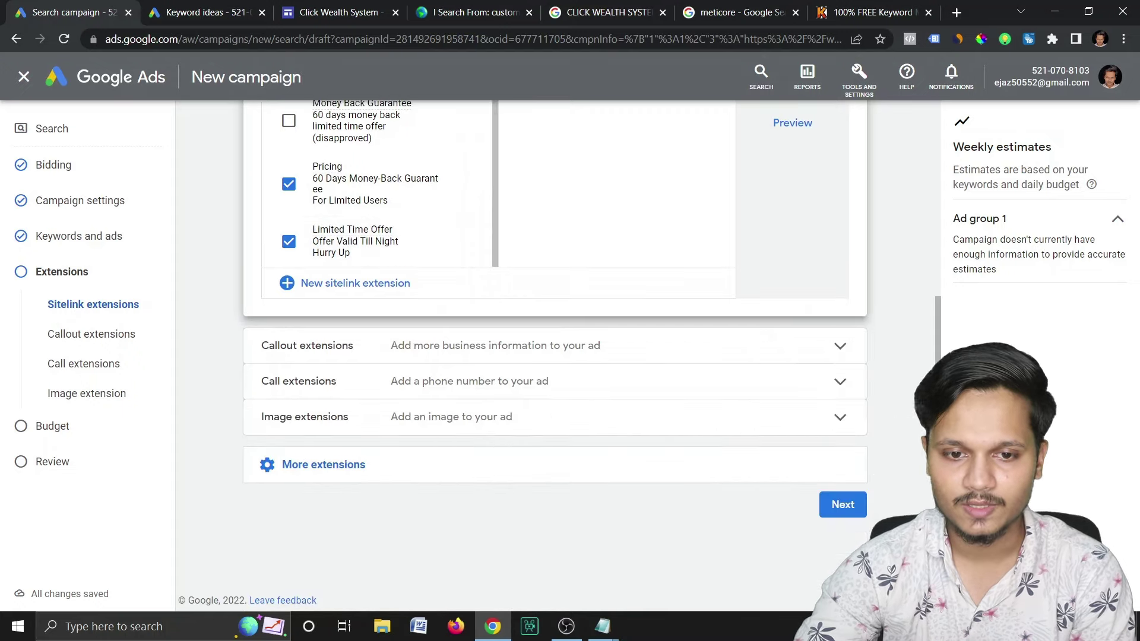
click(792, 125)
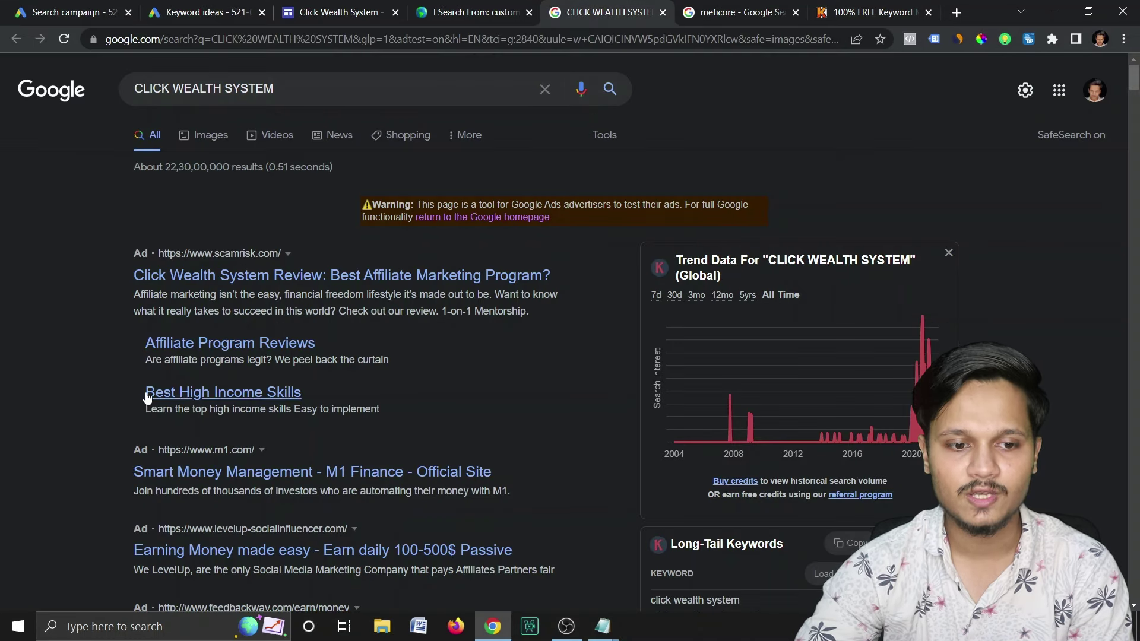
click(59, 12)
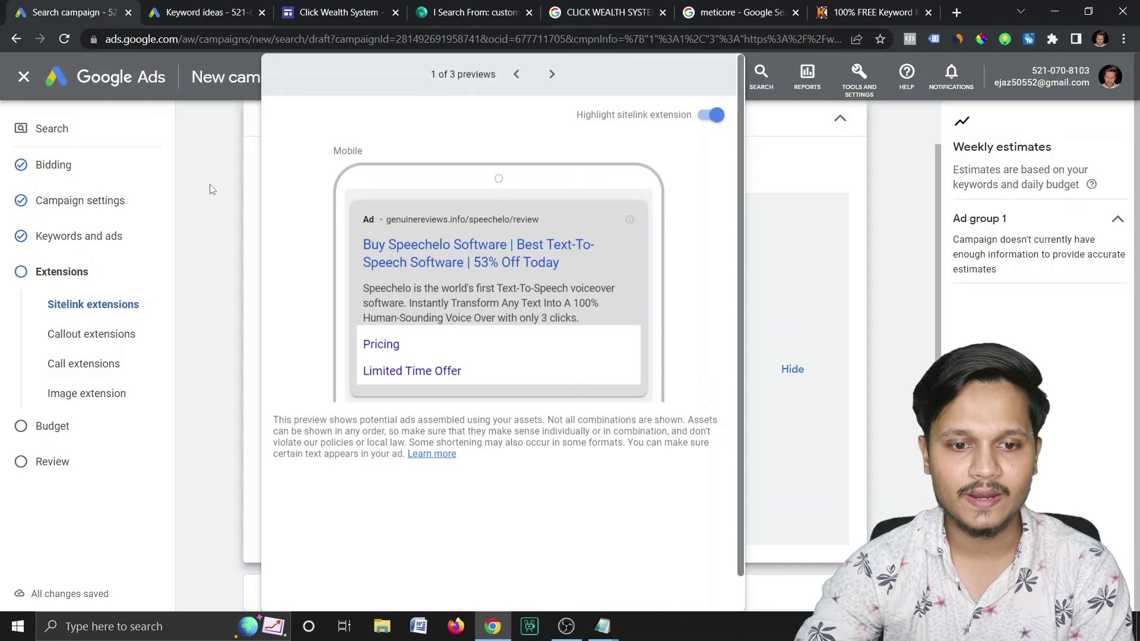
key(Escape)
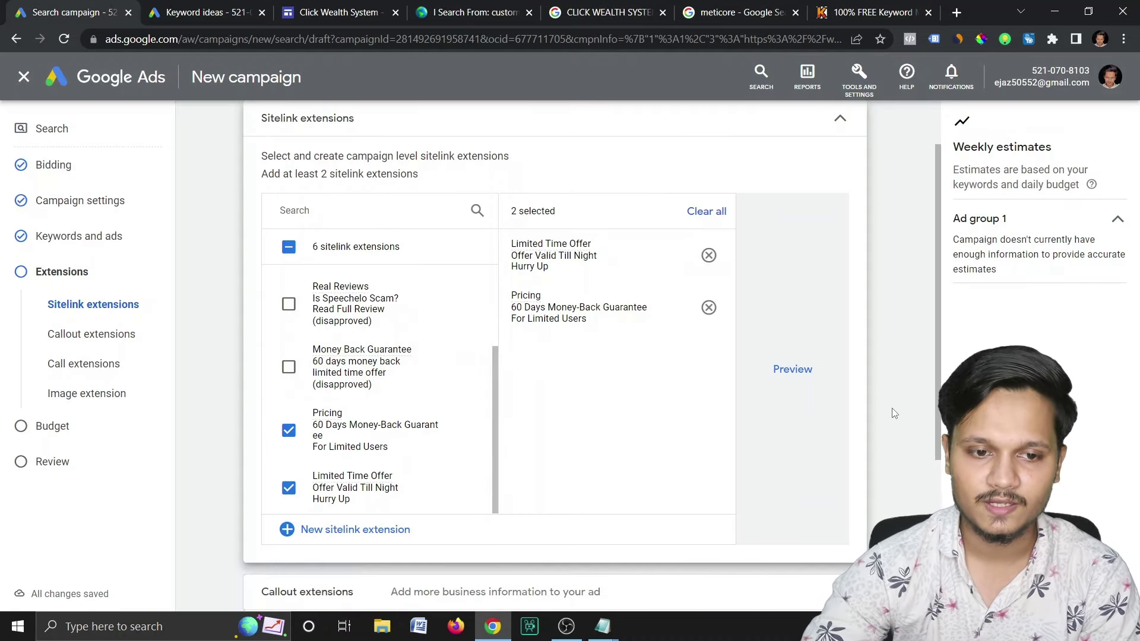
Expand the campaign's callout extensions and review the callout phrases in the awrwar Notepad file
scroll(861, 386, down, 4)
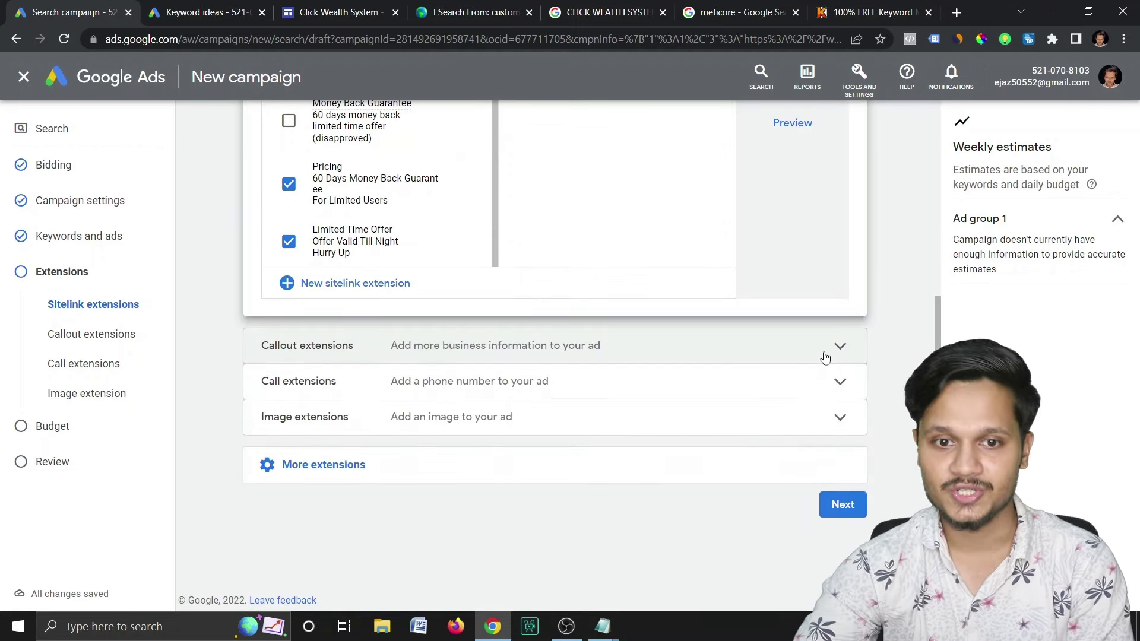
click(825, 356)
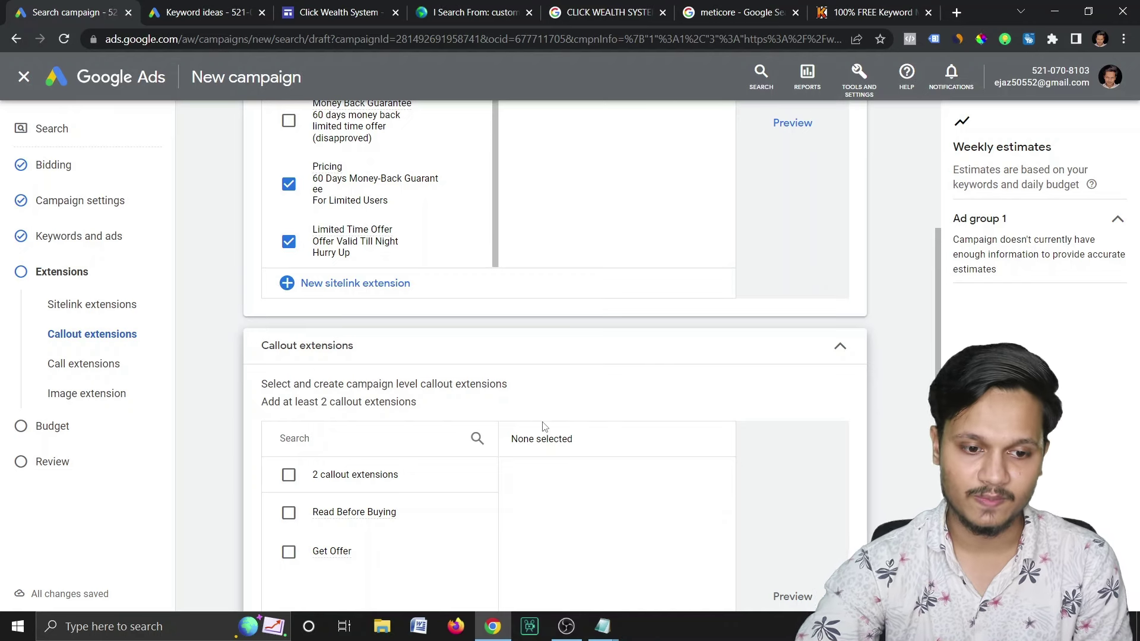
scroll(543, 426, down, 3)
key(alt+Tab)
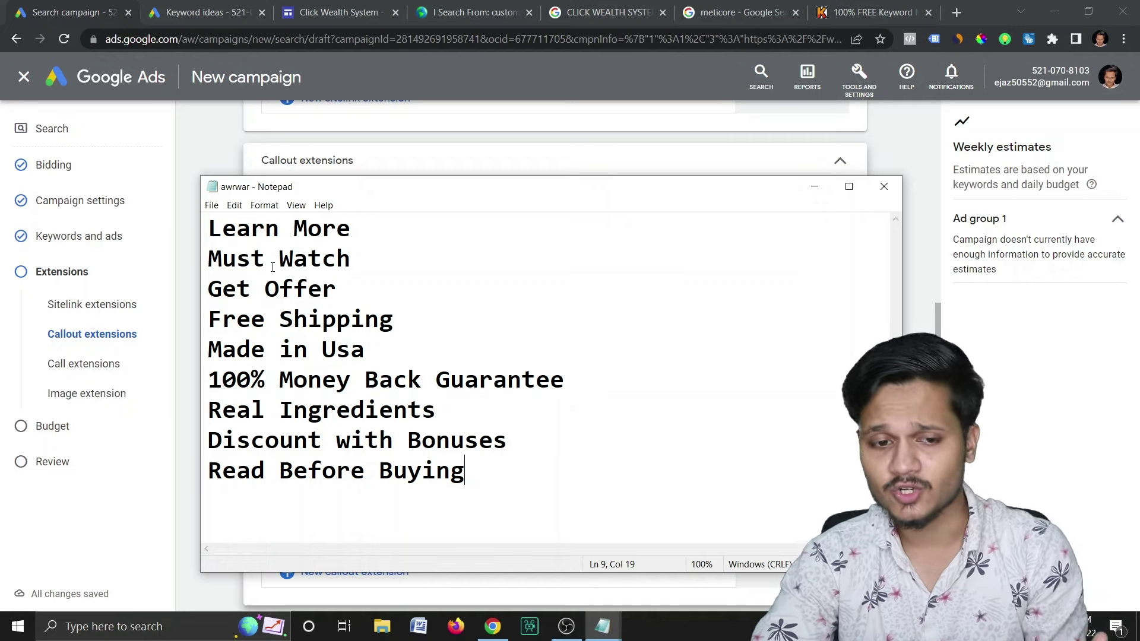
drag(347, 238, 250, 233)
click(338, 290)
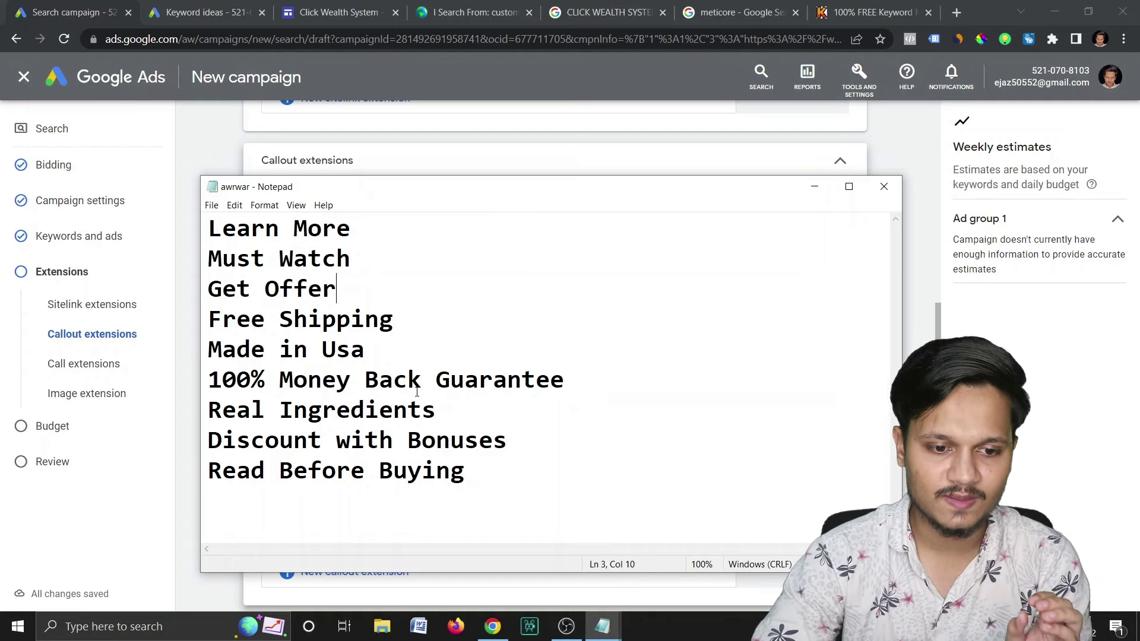
Start a new callout extension and fill callout text 1 with "Learn More" copied from the awrwar Notepad file
click(347, 577)
click(350, 570)
click(329, 292)
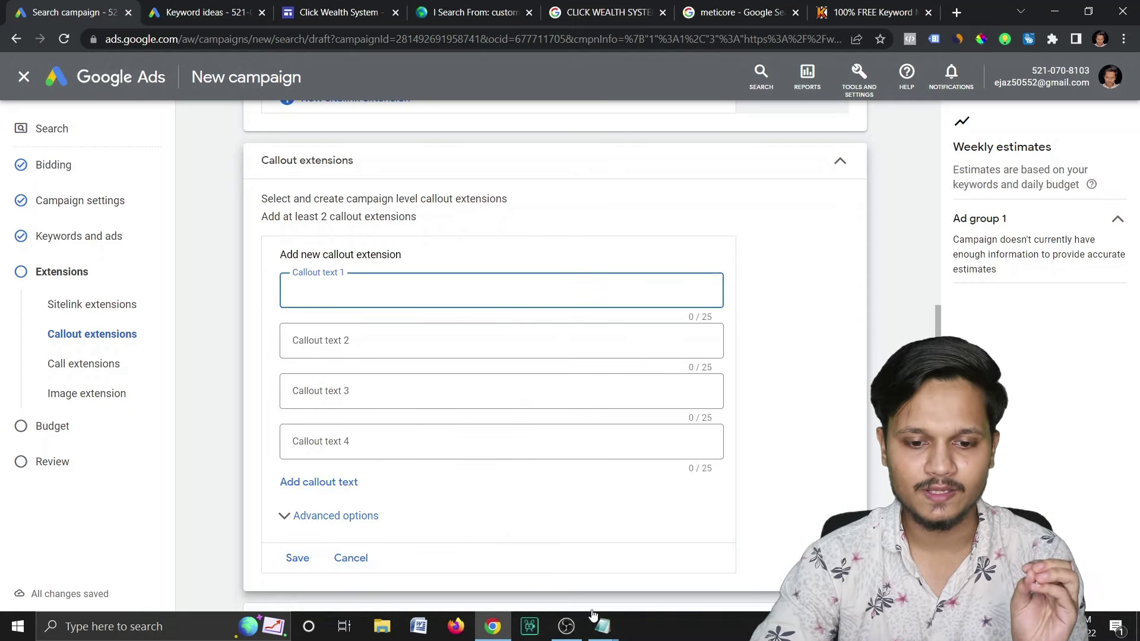
mouse_move(594, 618)
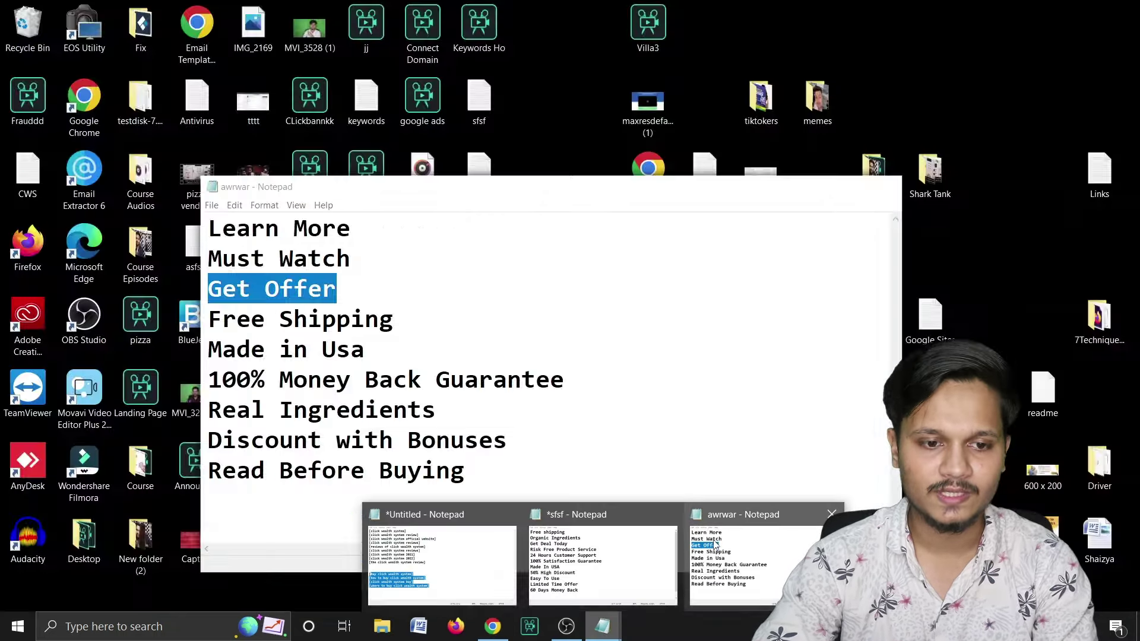
click(761, 564)
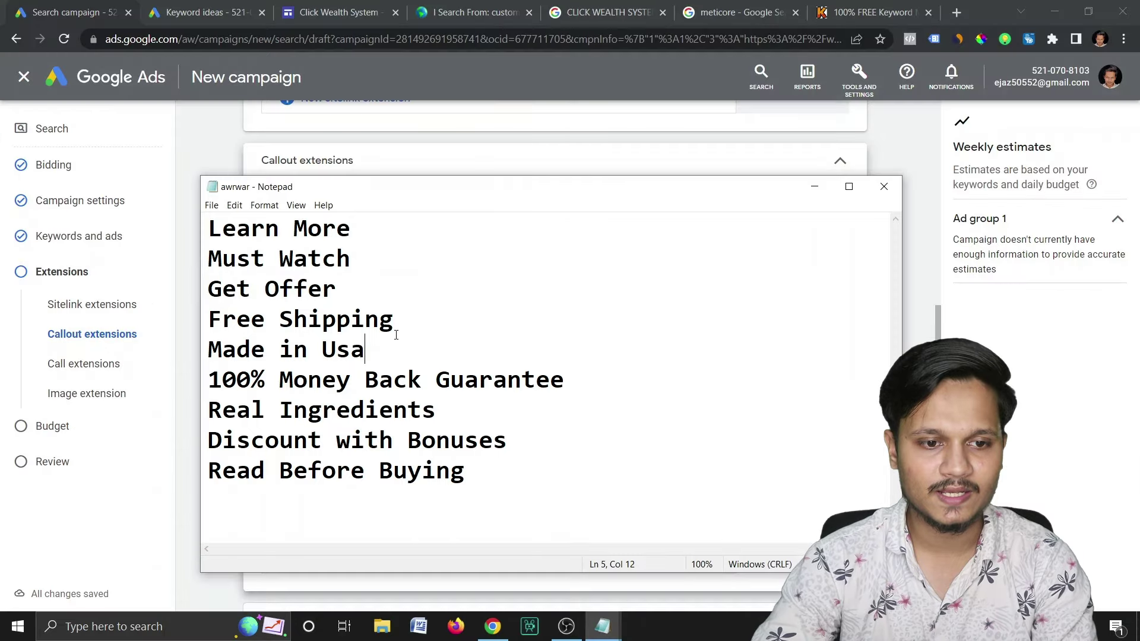
drag(354, 235, 188, 234)
key(ctrl+c)
key(alt+Tab)
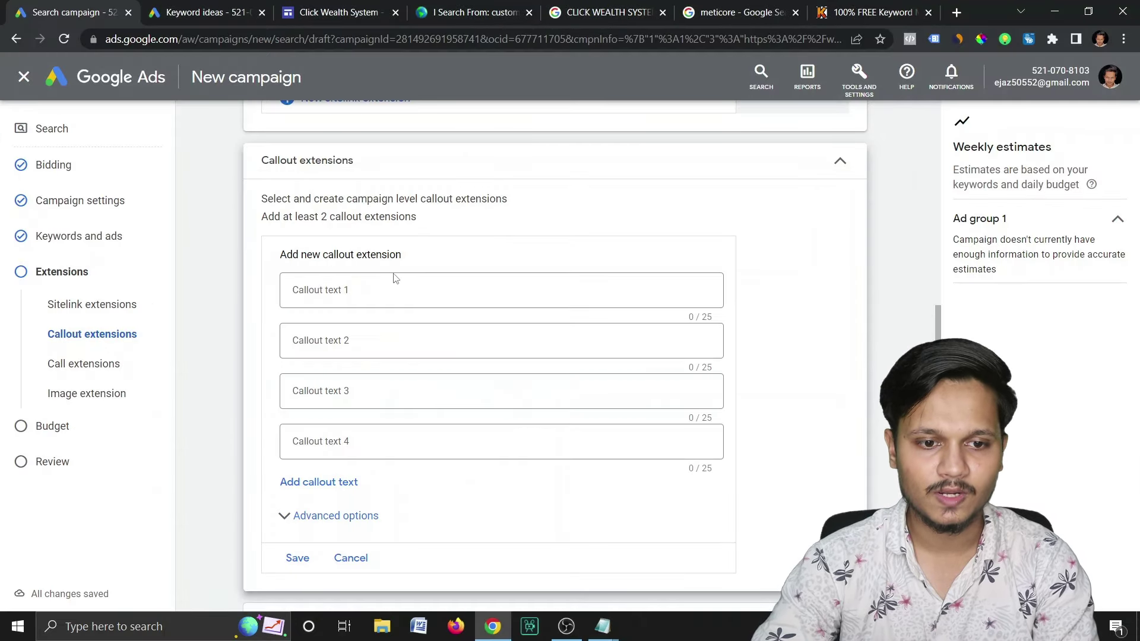
click(400, 287)
key(ctrl+v)
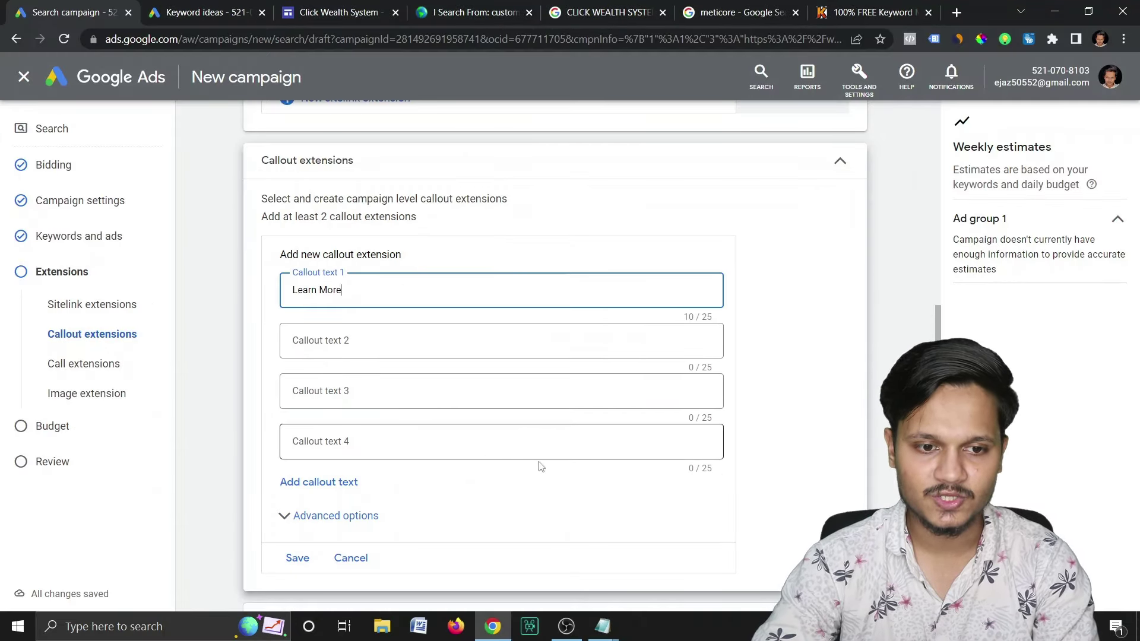
Copy "100% Money Back Guarantee" from the awrwar Notepad file into callout text 2
mouse_move(603, 627)
click(759, 537)
click(323, 265)
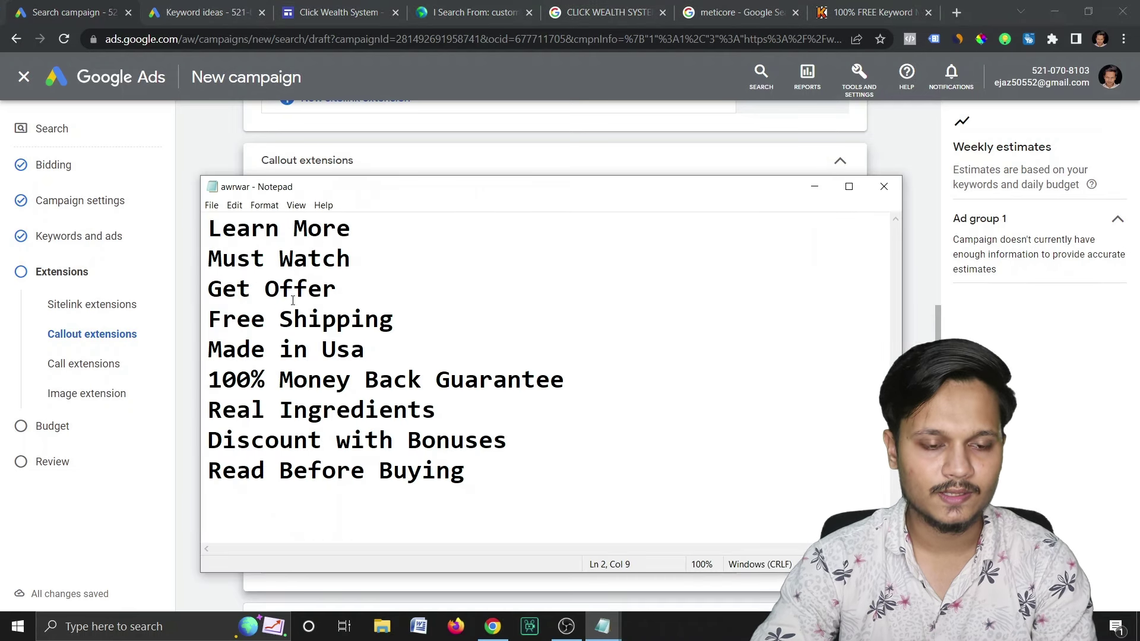
drag(567, 380, 210, 378)
click(191, 405)
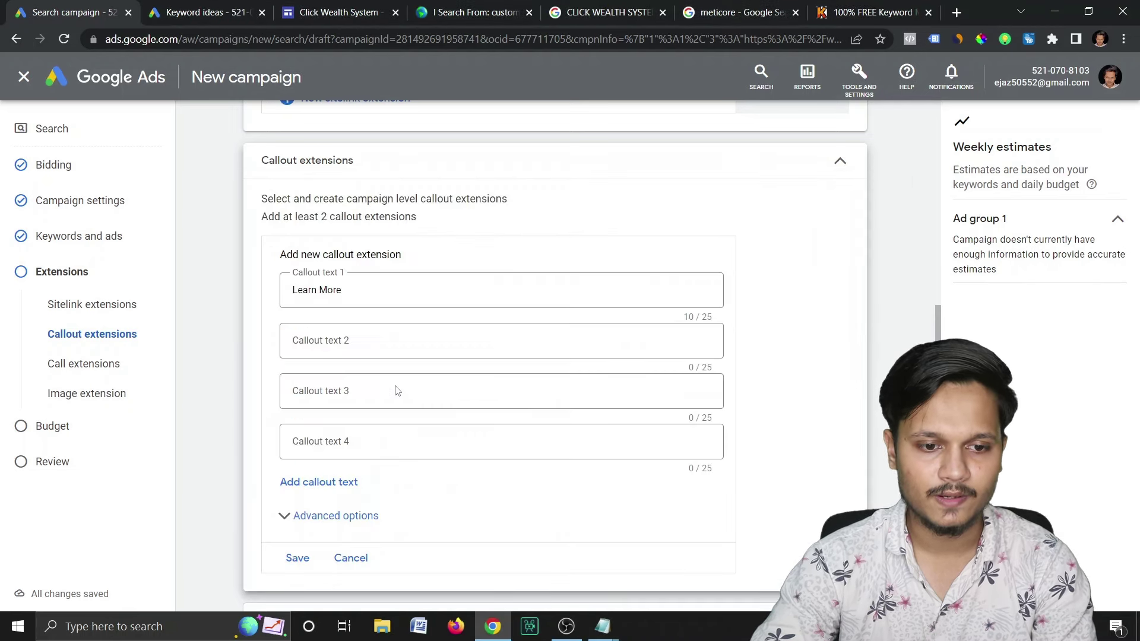
key(alt+Tab)
Copy "Discount with Bonuses" from the awrwar Notepad file into callout text 3
mouse_move(624, 619)
click(758, 572)
drag(507, 440, 209, 440)
key(ctrl+c)
key(alt+Tab)
click(358, 391)
key(ctrl+v)
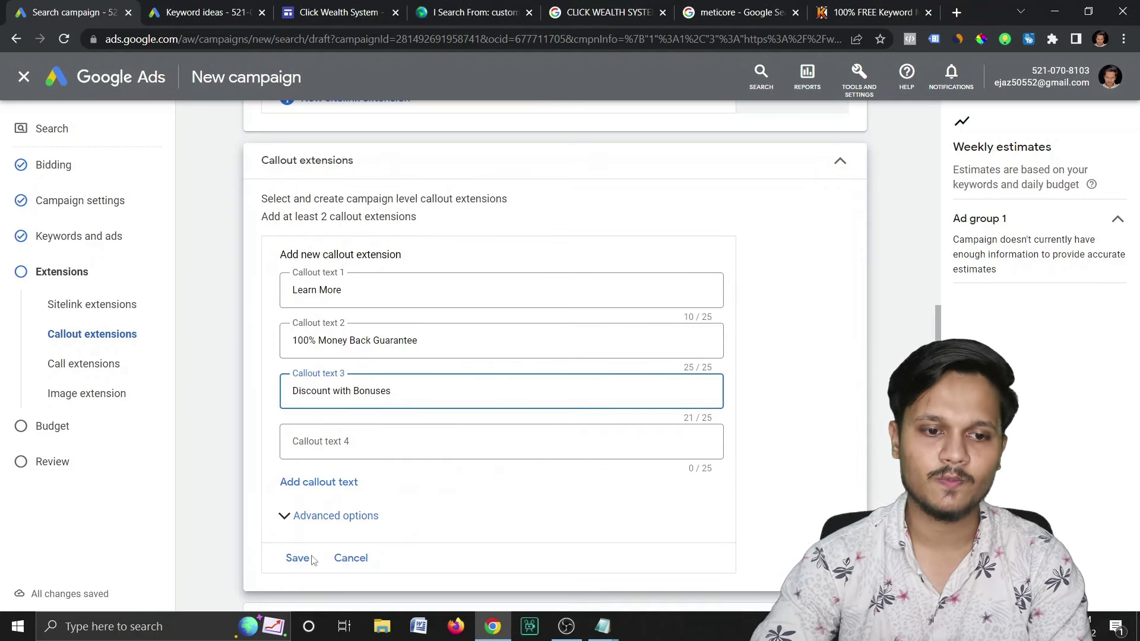
Save the three new callout extensions and preview how they appear in the mobile ad
click(298, 558)
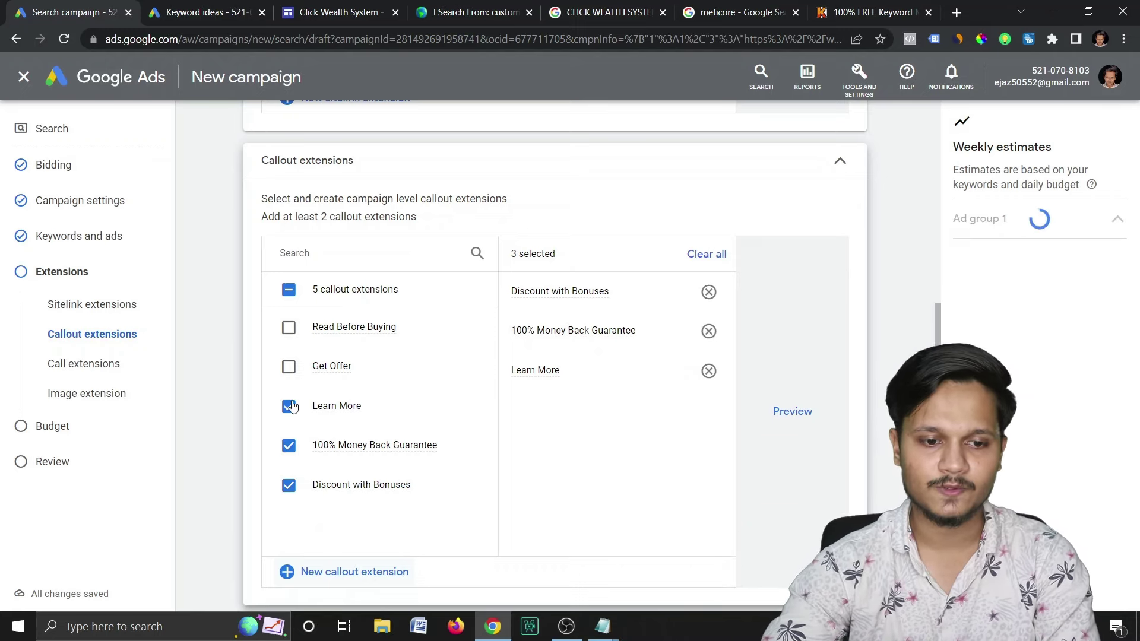
scroll(505, 419, down, 3)
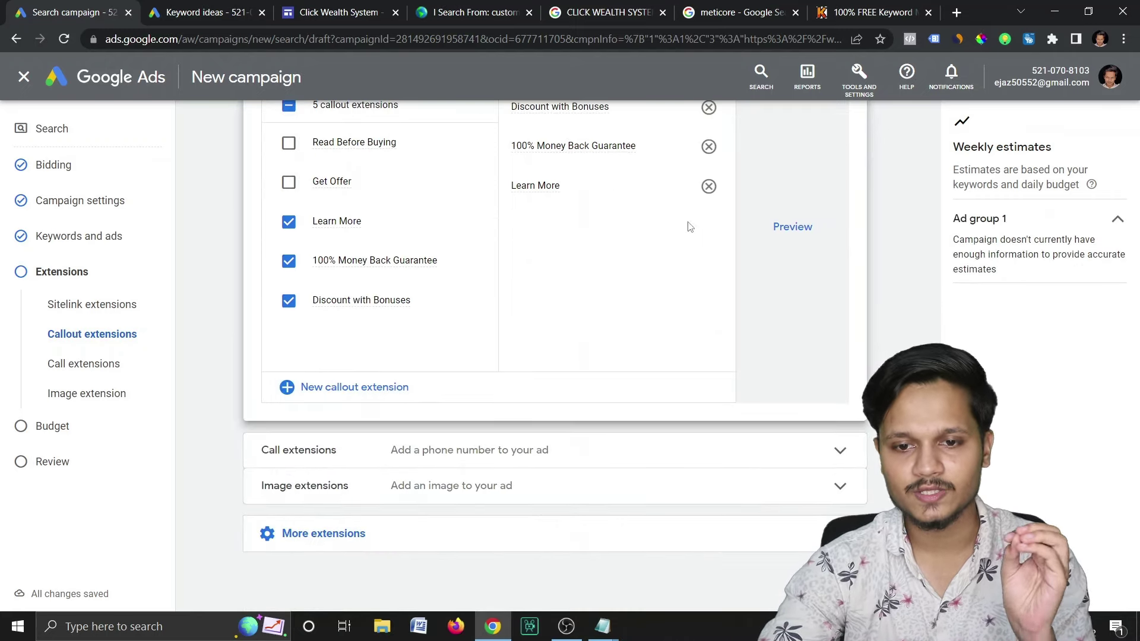
click(795, 227)
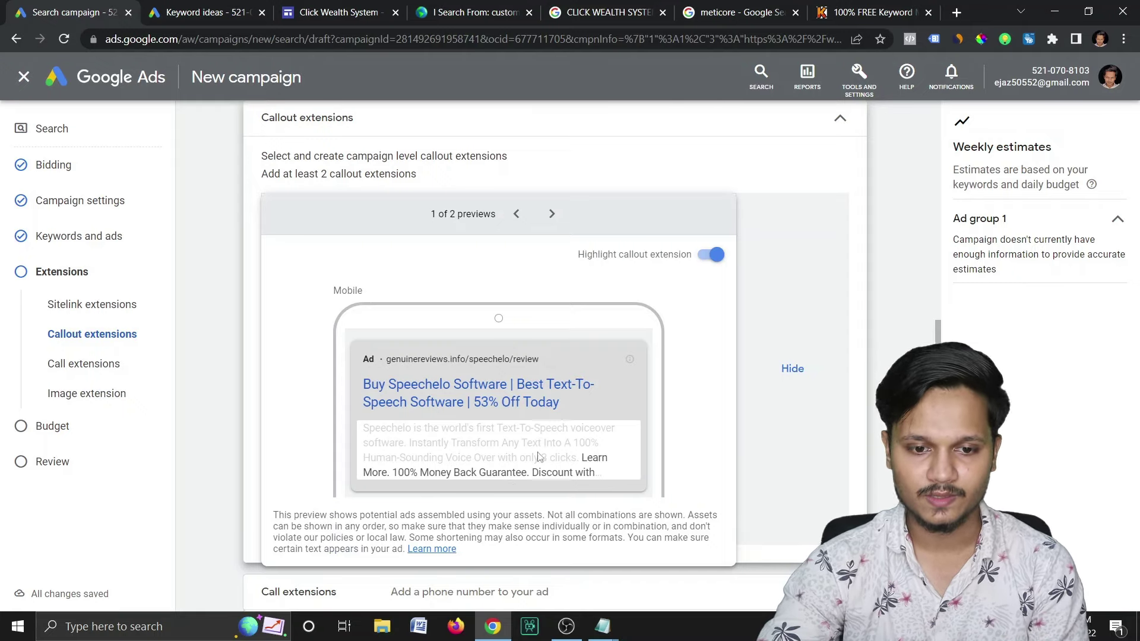
click(790, 370)
scroll(866, 354, down, 3)
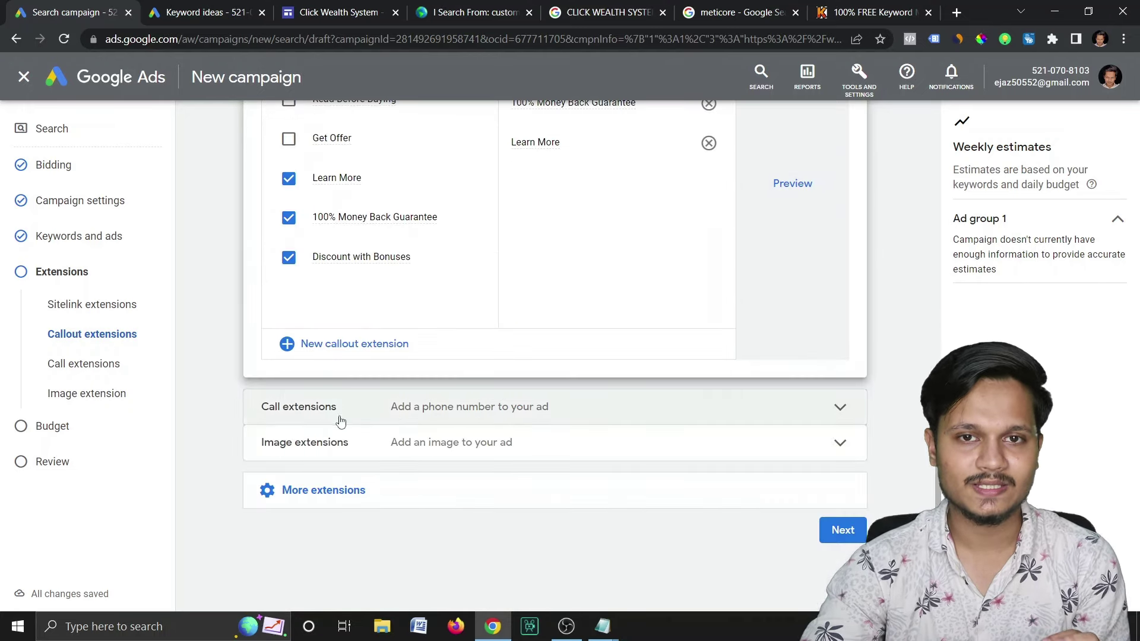
Show the additional extension types and continue to the campaign's budget settings without adding any
click(349, 502)
scroll(672, 461, down, 3)
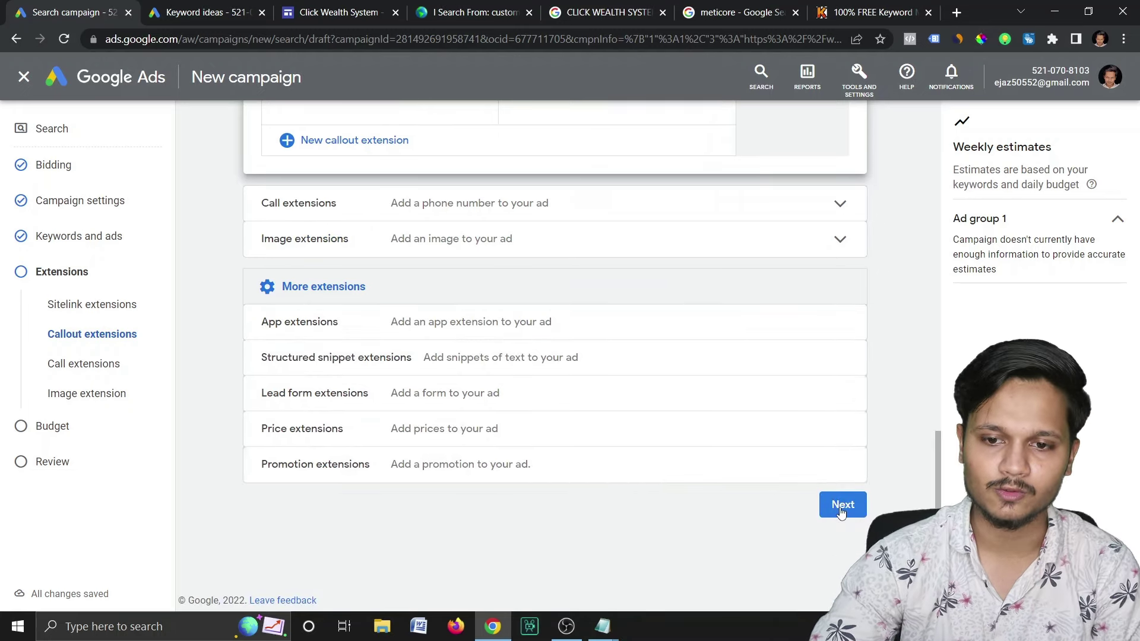
click(841, 505)
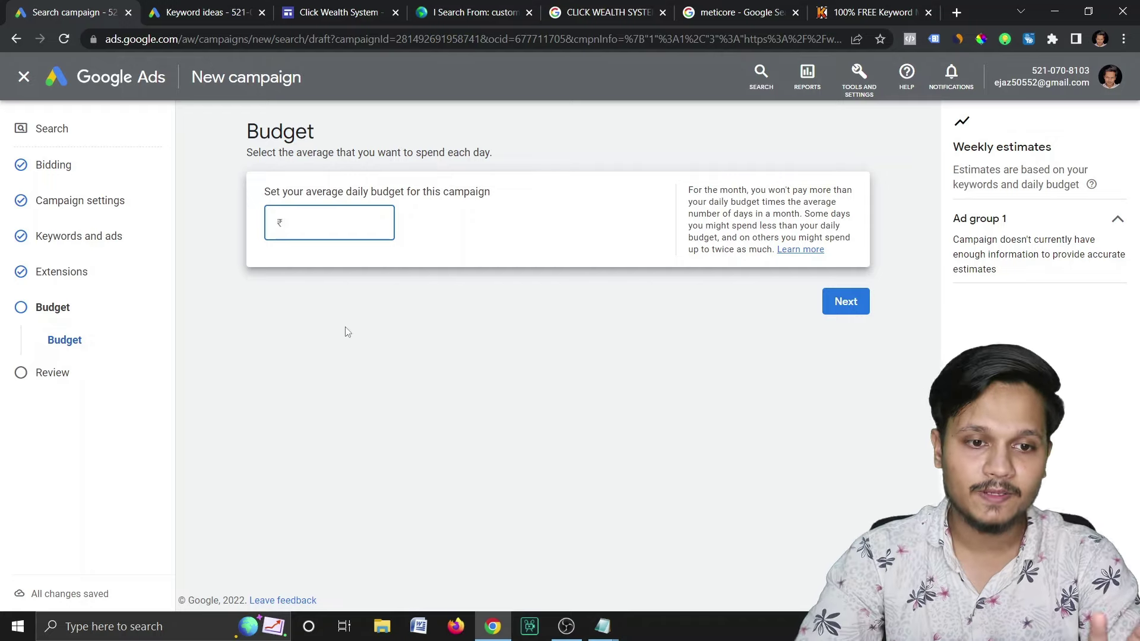
Set the campaign's average daily budget to ₹2000 and publish the campaign from its review page
drag(347, 191, 404, 191)
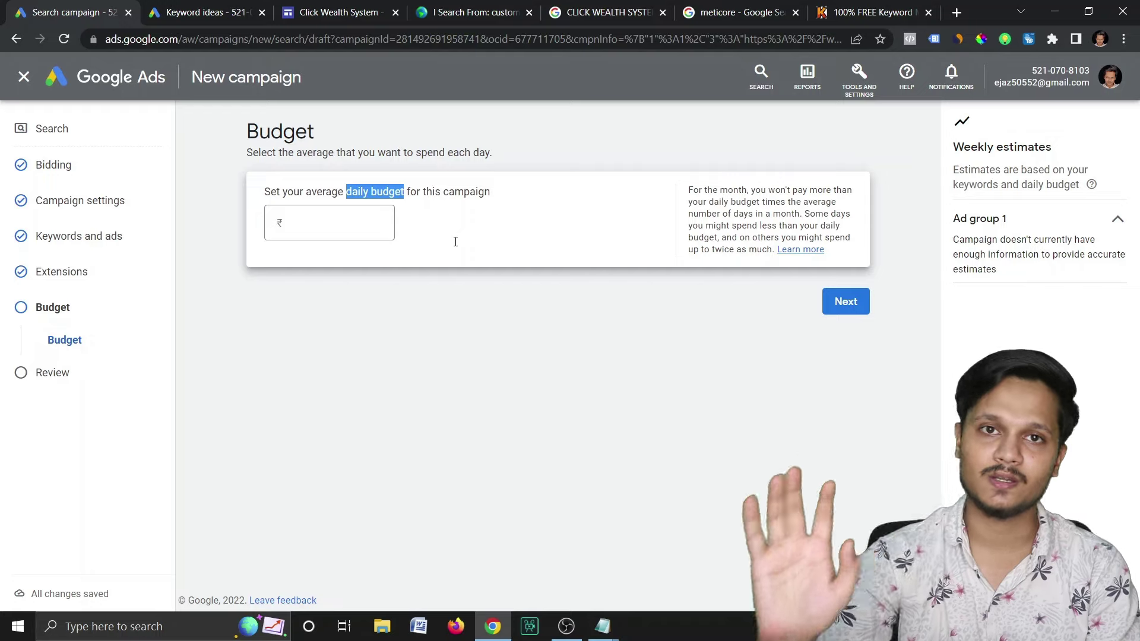
click(456, 243)
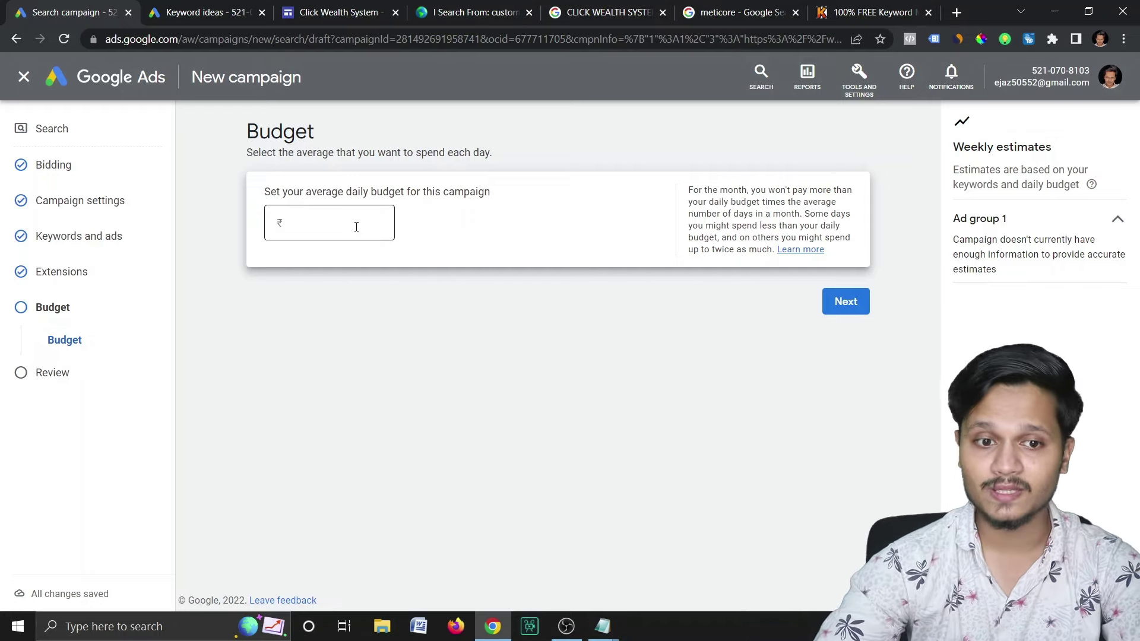
click(309, 222)
text(2000)
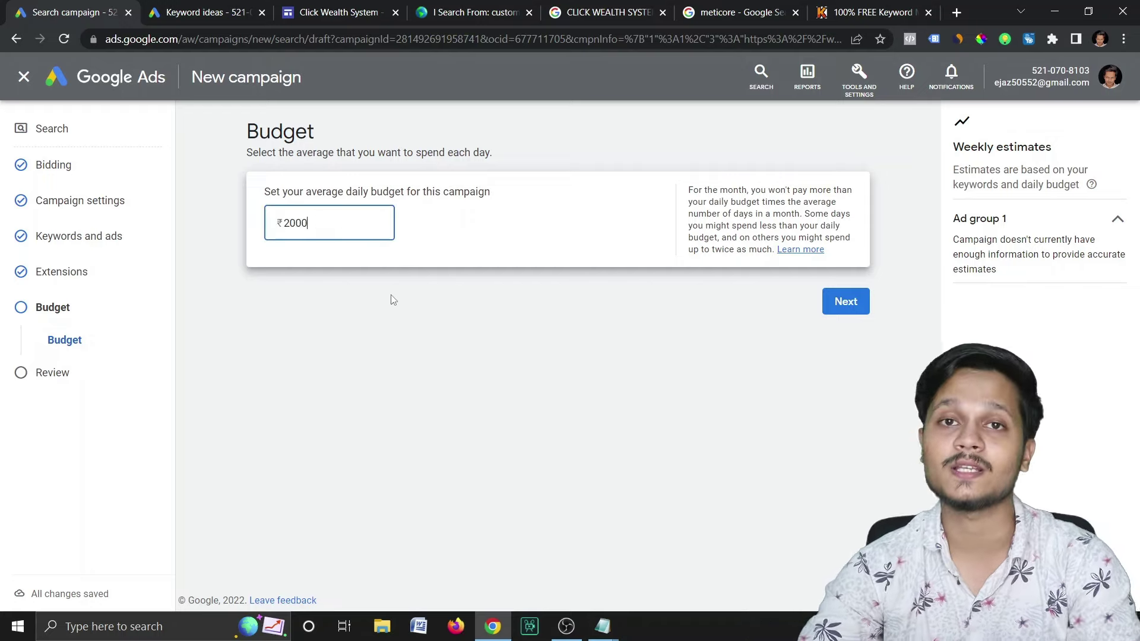
click(392, 296)
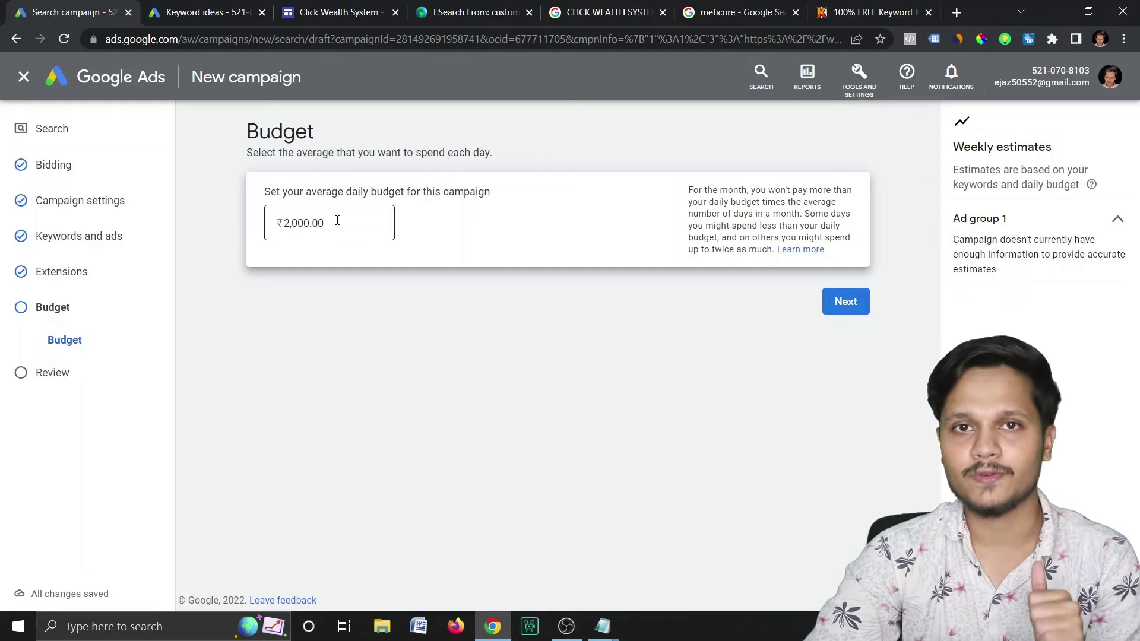
click(864, 305)
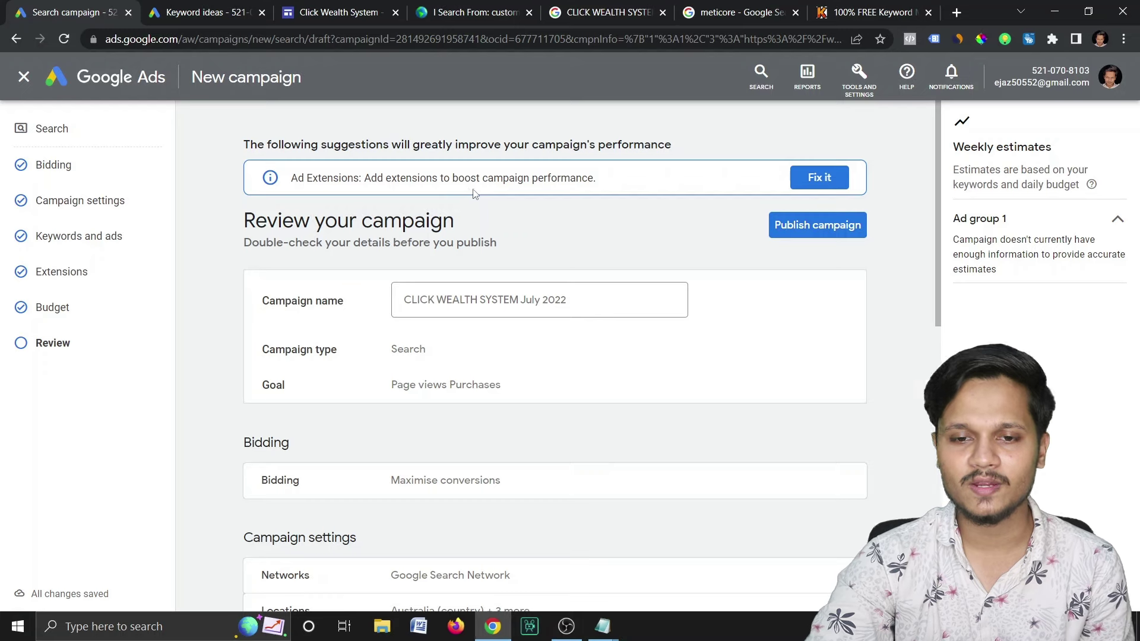
click(812, 231)
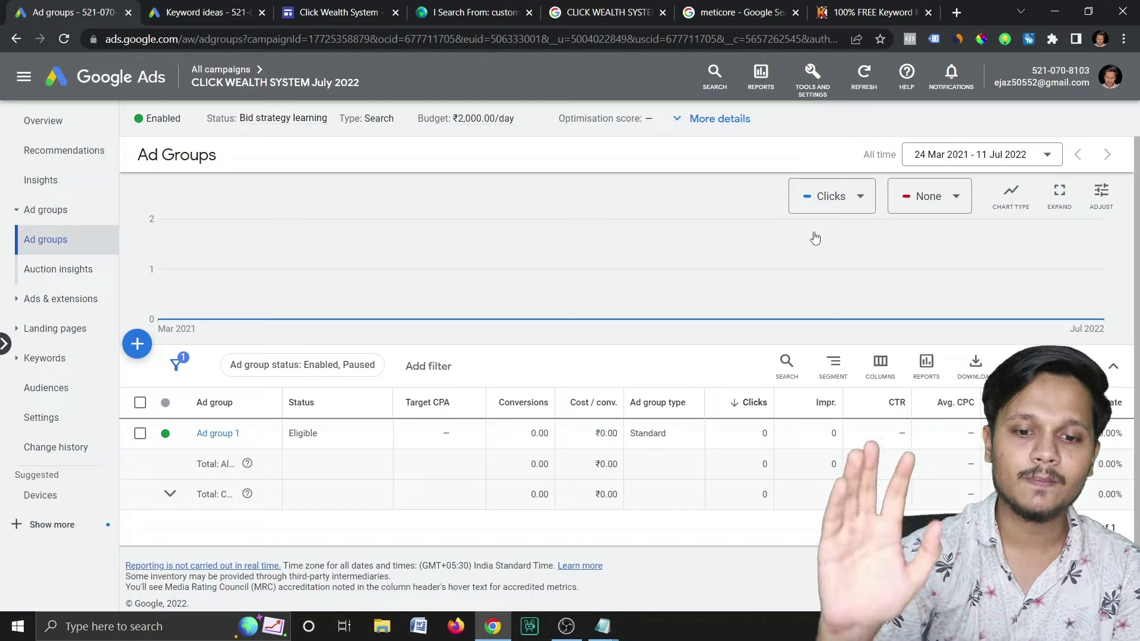
Pause the Speechelo Reviews campaign in the list of all campaigns and open the CLICK WEALTH SYSTEM July 2022 campaign
click(122, 87)
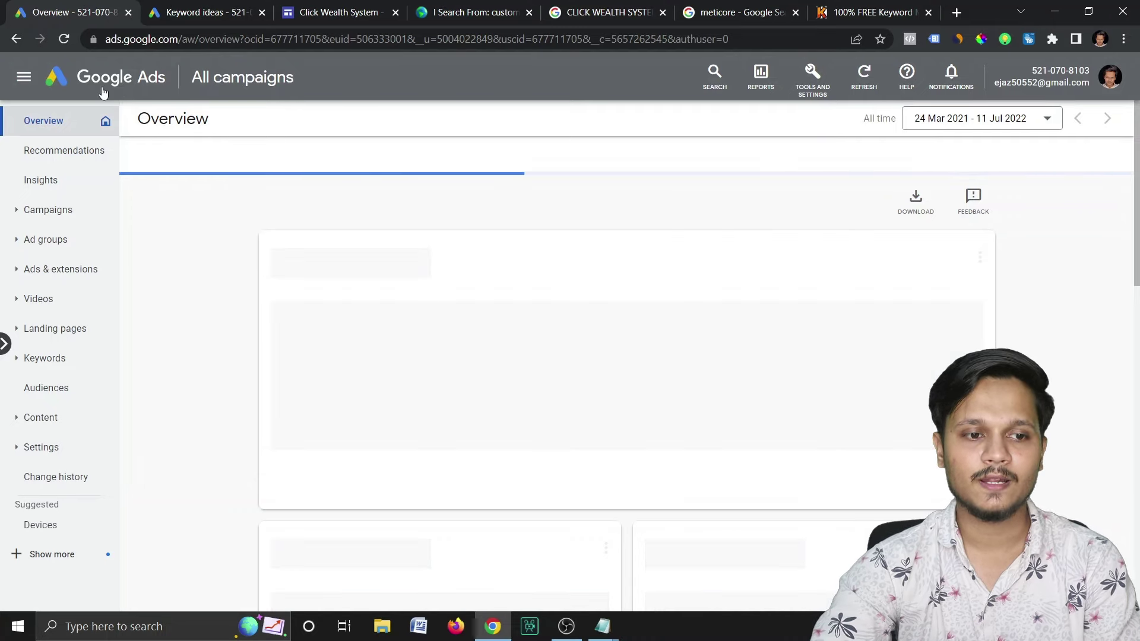
click(67, 221)
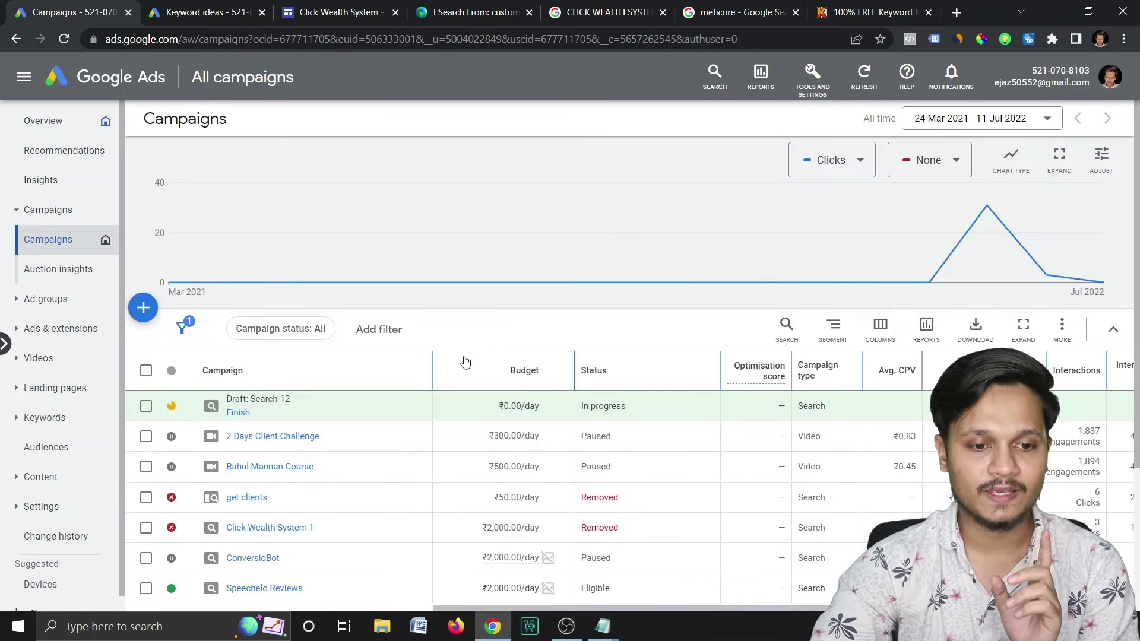
scroll(426, 460, down, 3)
click(171, 403)
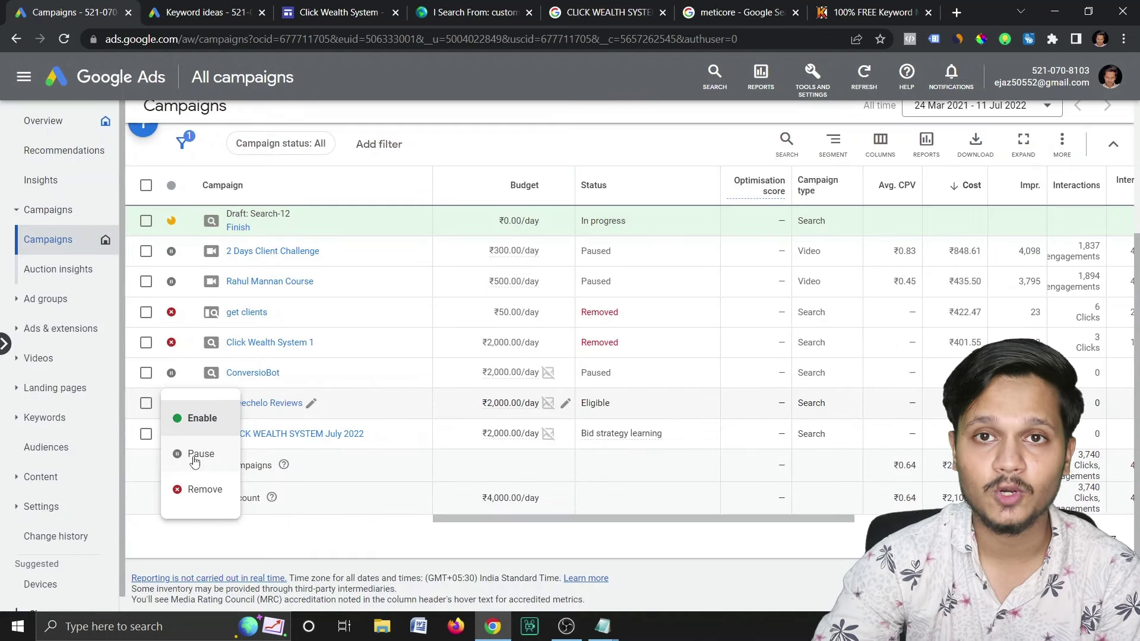
click(194, 455)
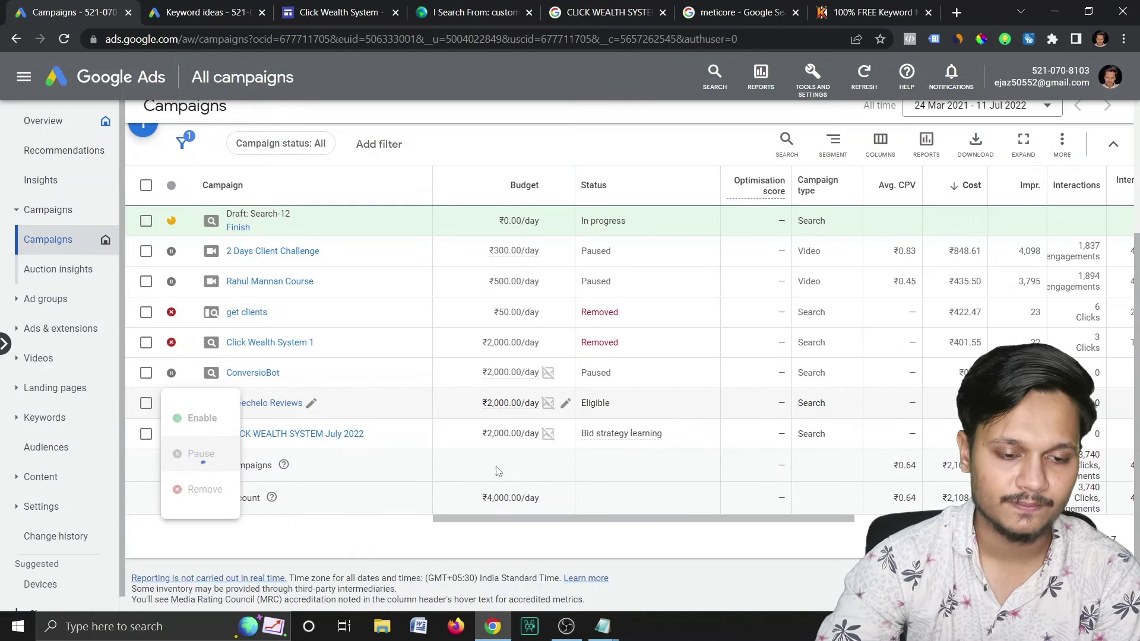
click(330, 437)
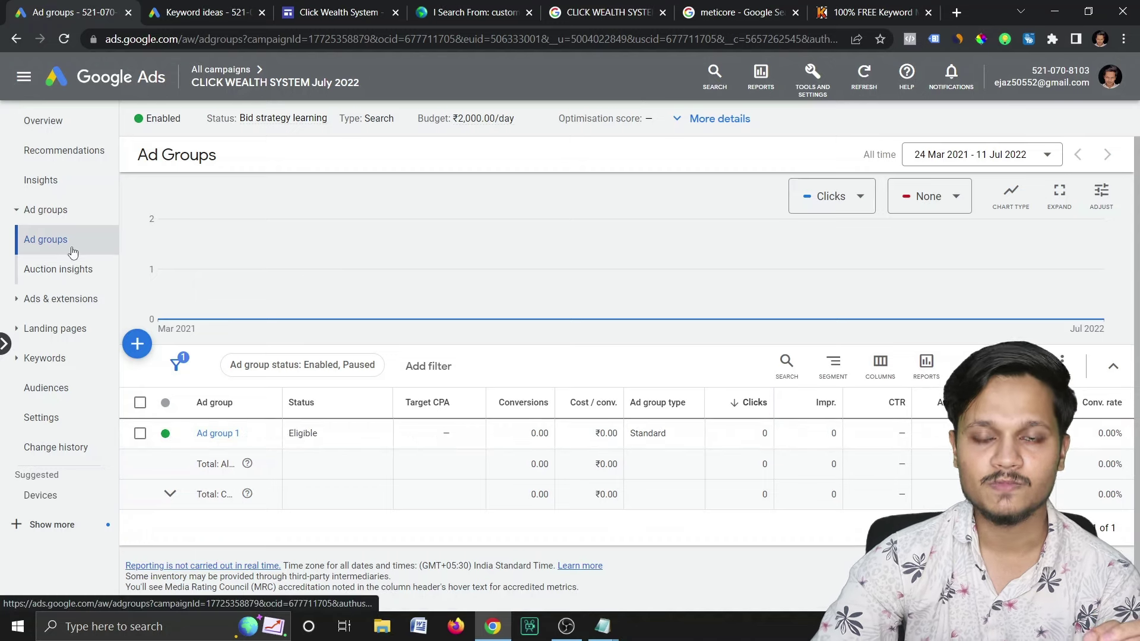
Examine the review and buy keyword groups for Click Wealth System in the Untitled Notepad file
mouse_move(603, 627)
click(594, 529)
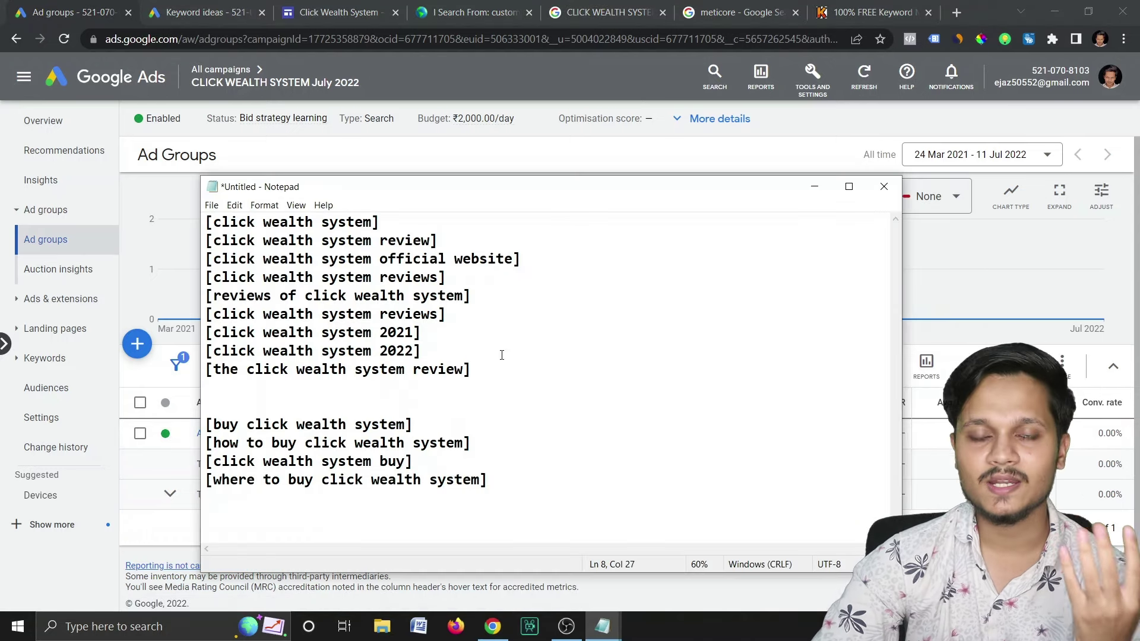
drag(487, 362, 206, 222)
click(406, 354)
drag(541, 494, 230, 443)
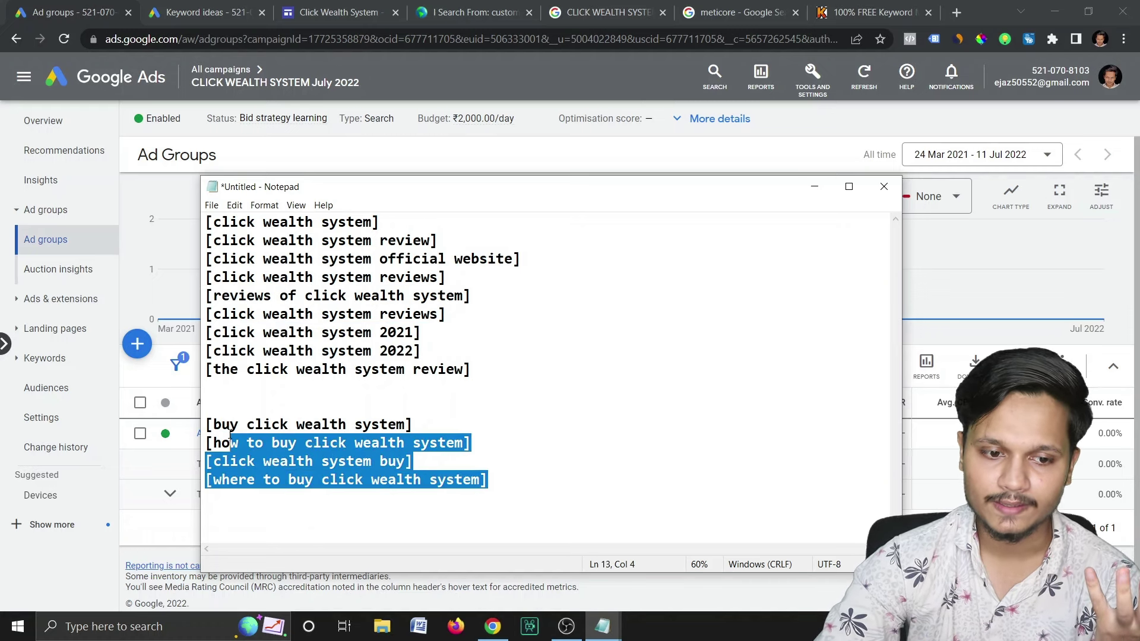
click(507, 415)
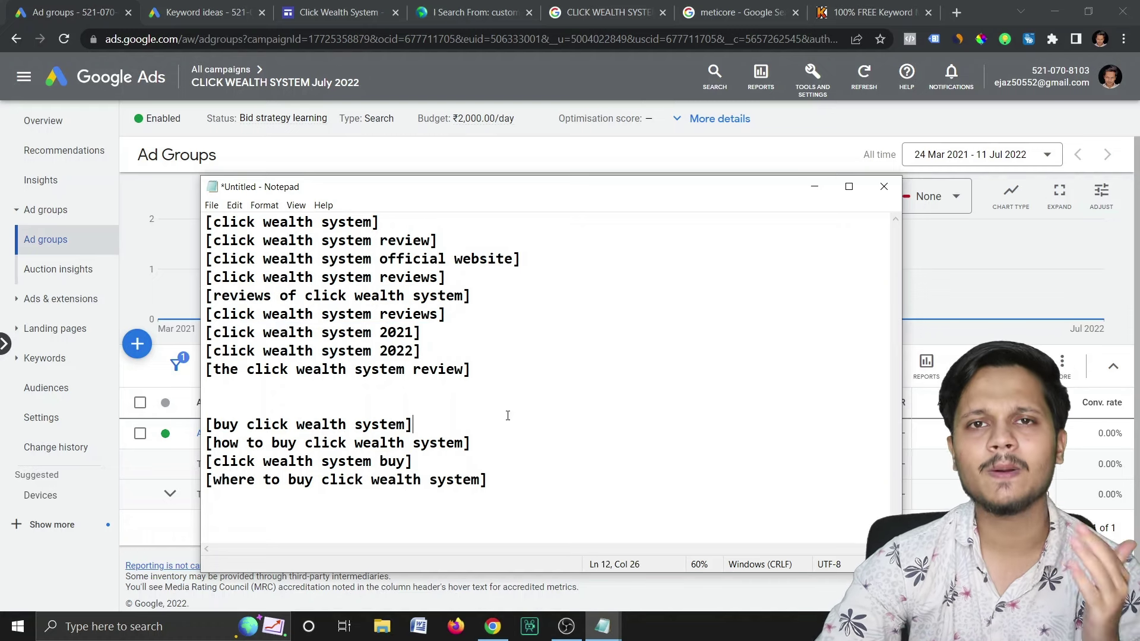
drag(474, 373, 206, 222)
click(489, 457)
drag(488, 481, 239, 425)
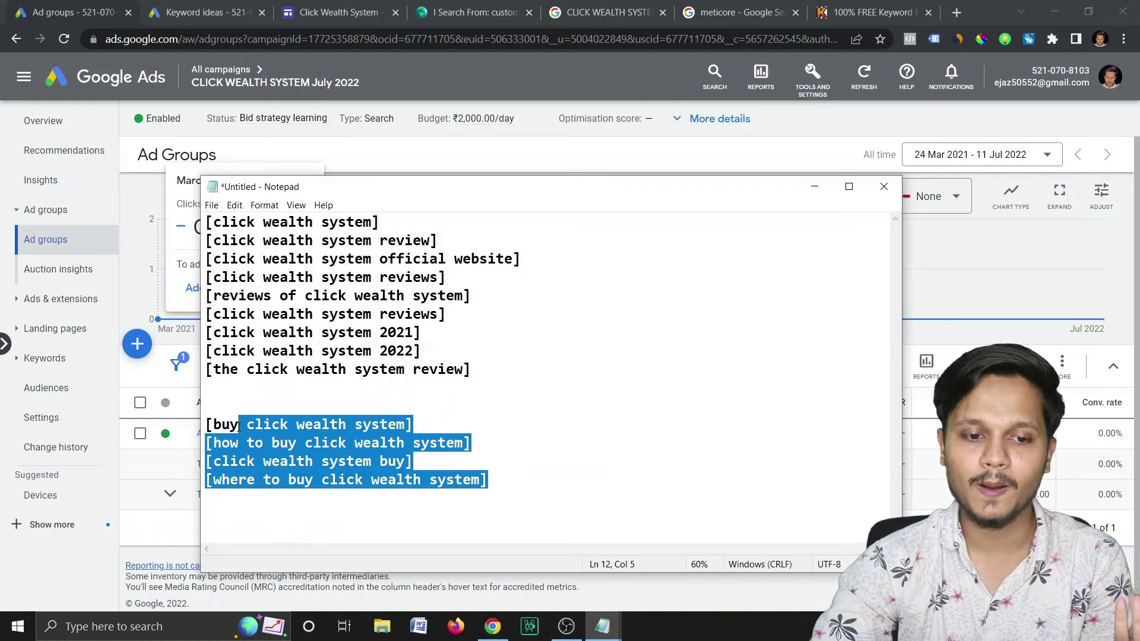
click(623, 423)
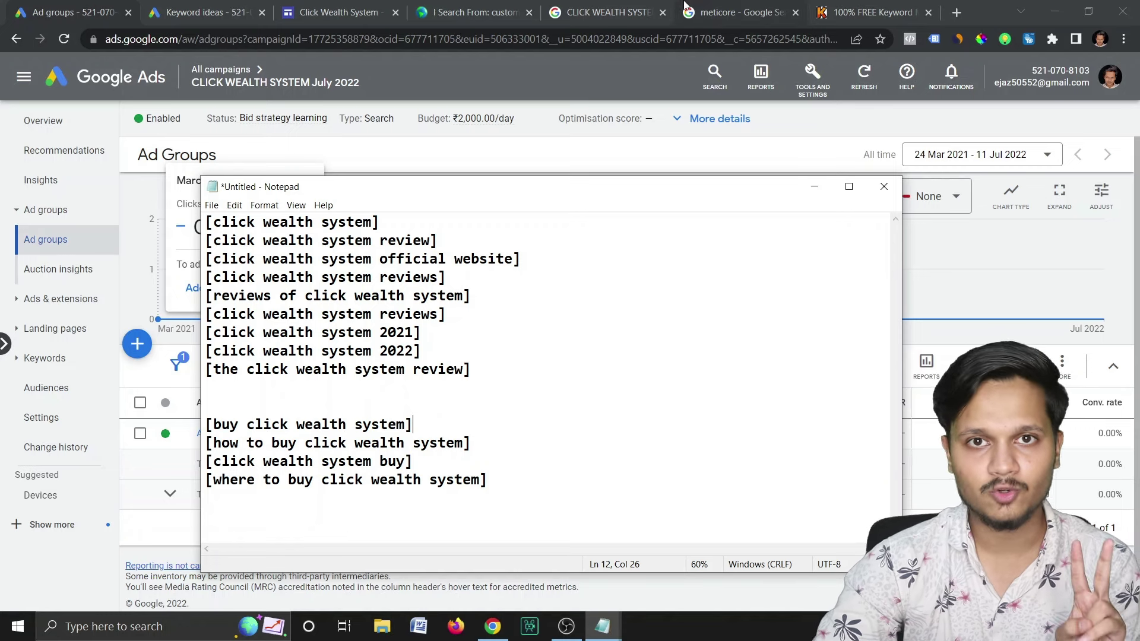
Start a new ad group in the campaign and copy the four buy-related exact match keywords from the Untitled Notepad file
click(12, 7)
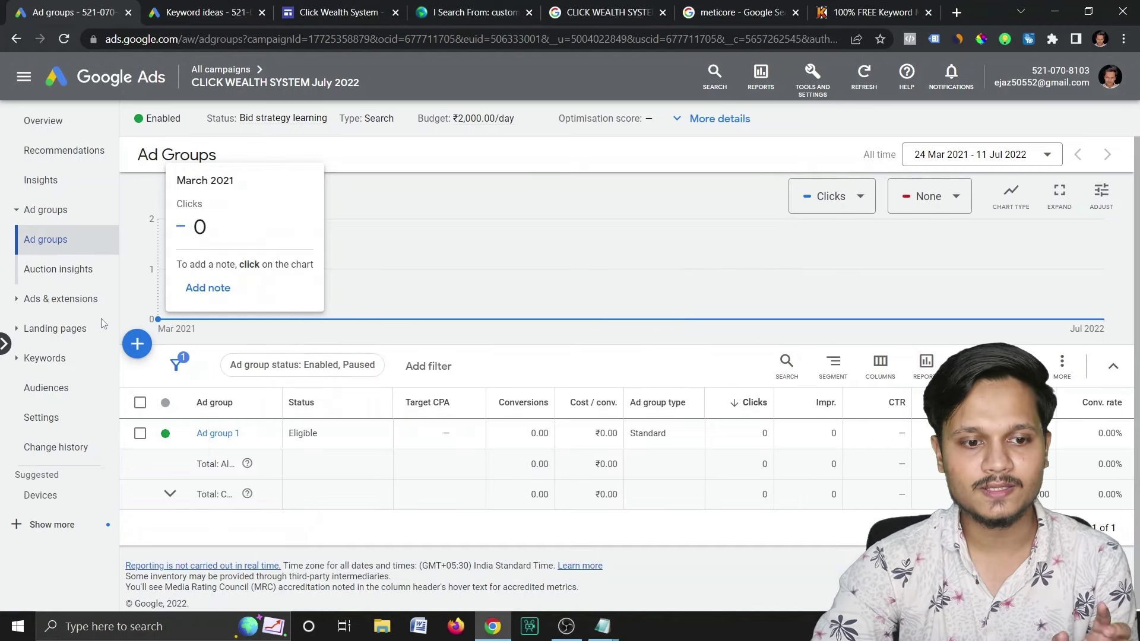
click(138, 351)
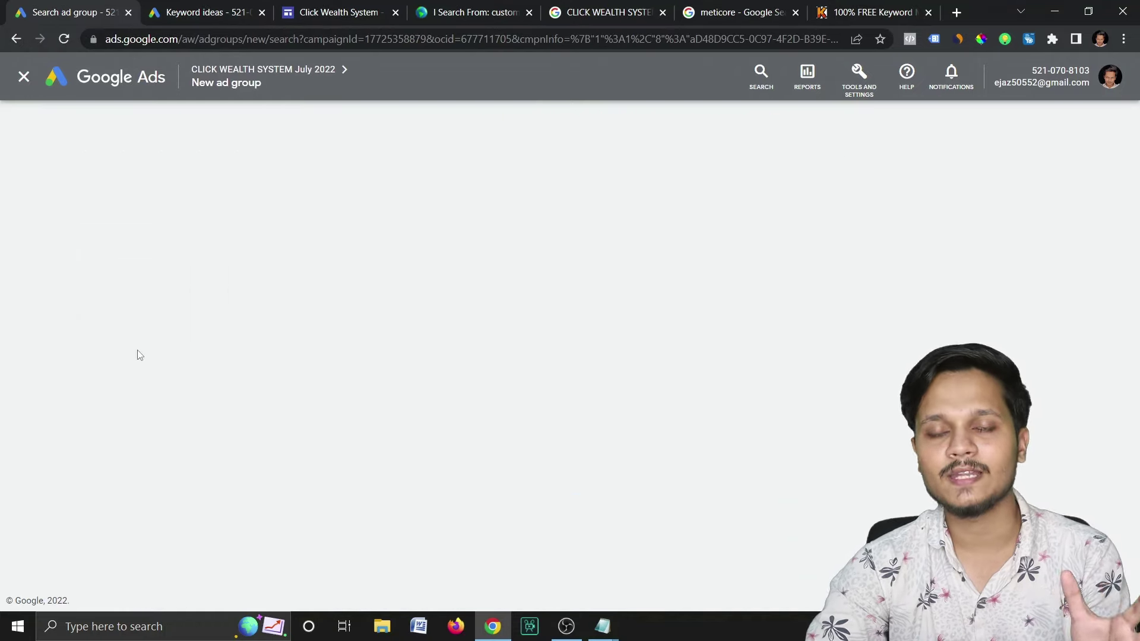
mouse_move(602, 626)
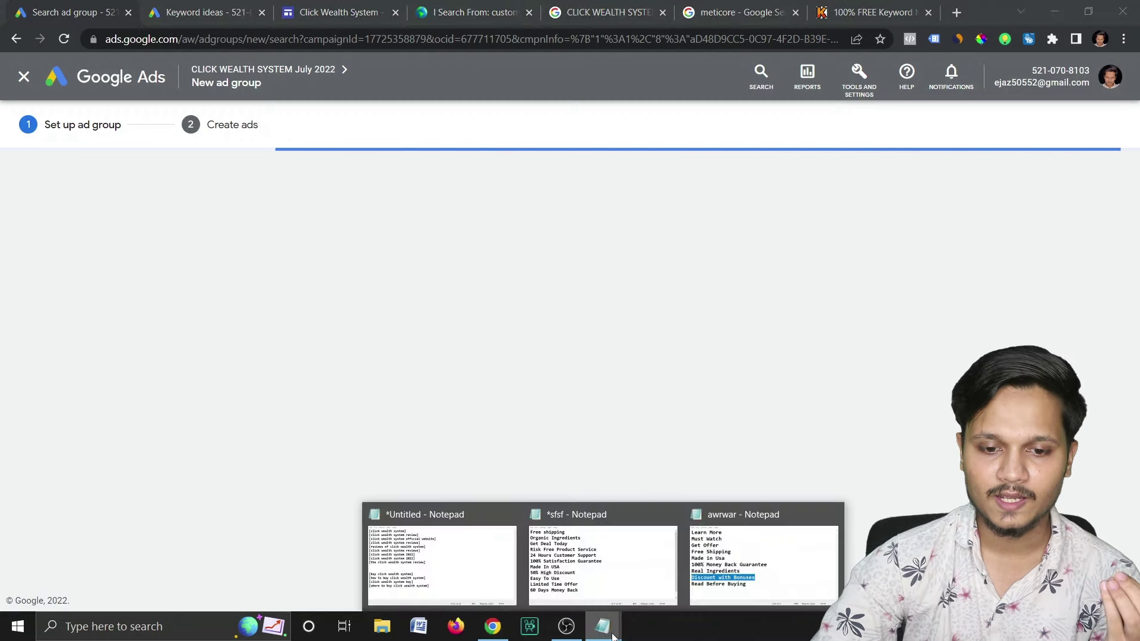
click(400, 525)
drag(514, 503, 195, 427)
key(ctrl+c)
click(74, 412)
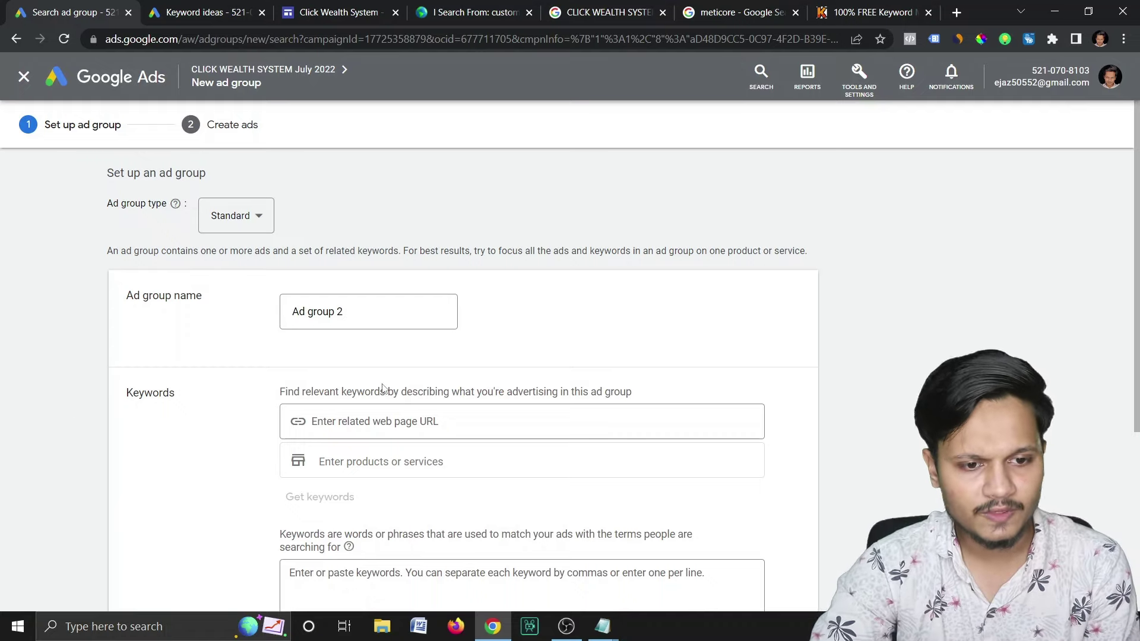
Paste the four copied buy keywords into Ad group 2 and save it to continue to ad creation
scroll(383, 389, down, 2)
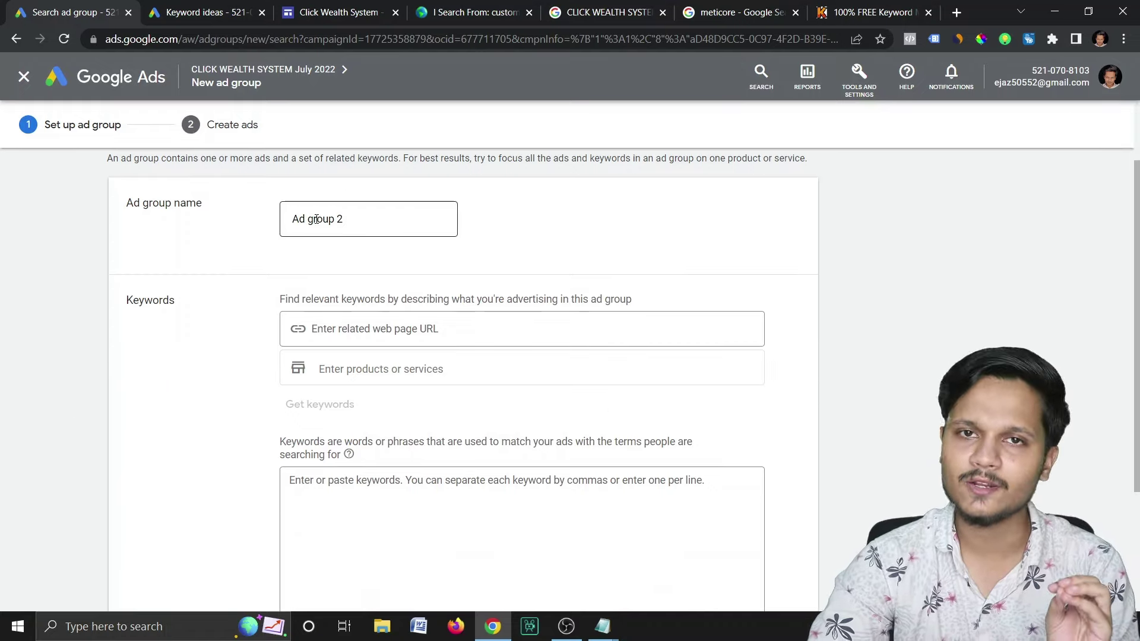
scroll(317, 254, down, 2)
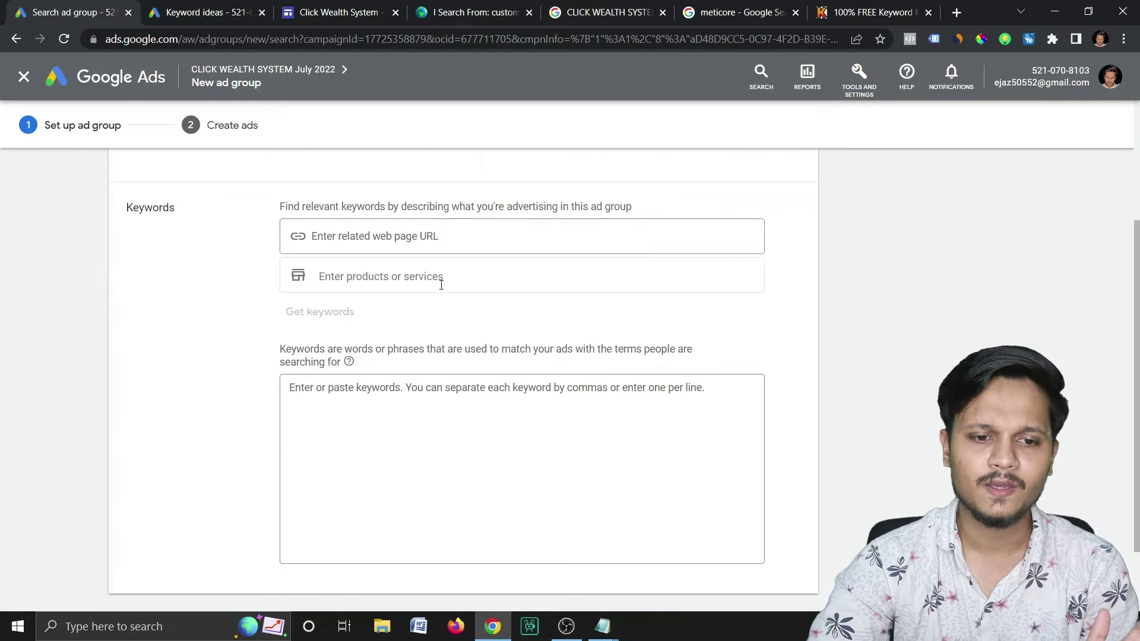
click(398, 408)
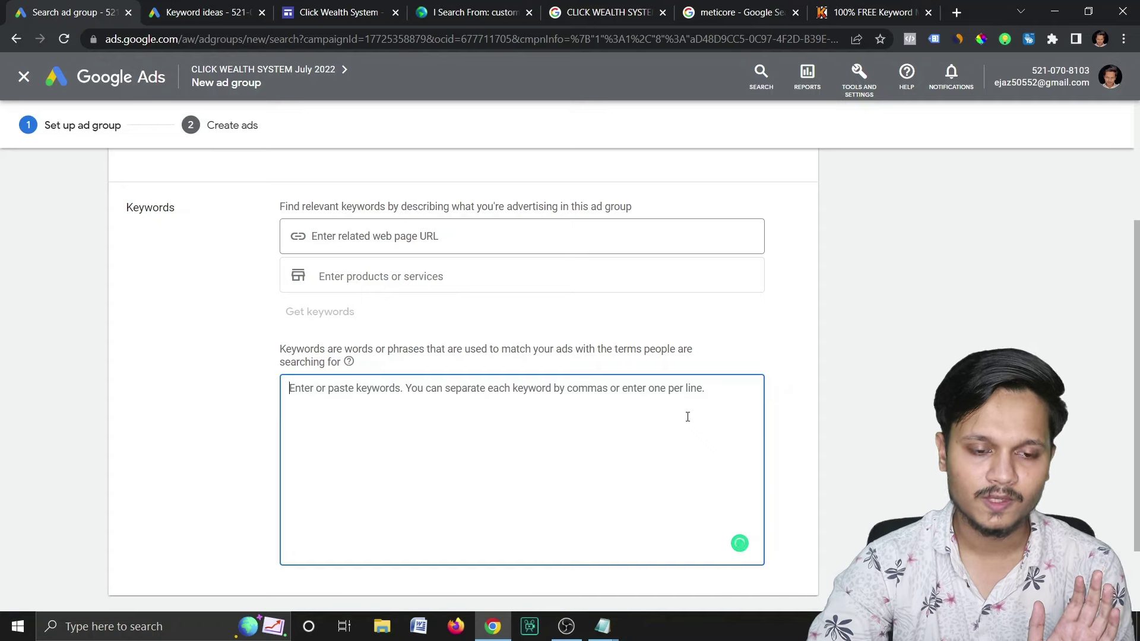
key(ctrl+v)
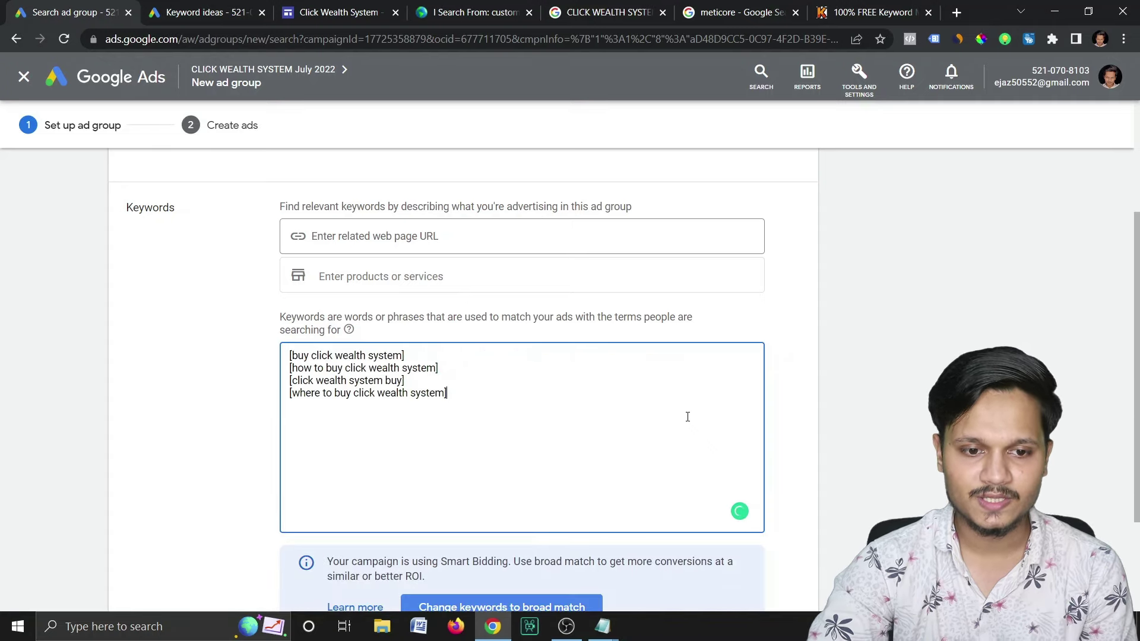
scroll(653, 445, down, 3)
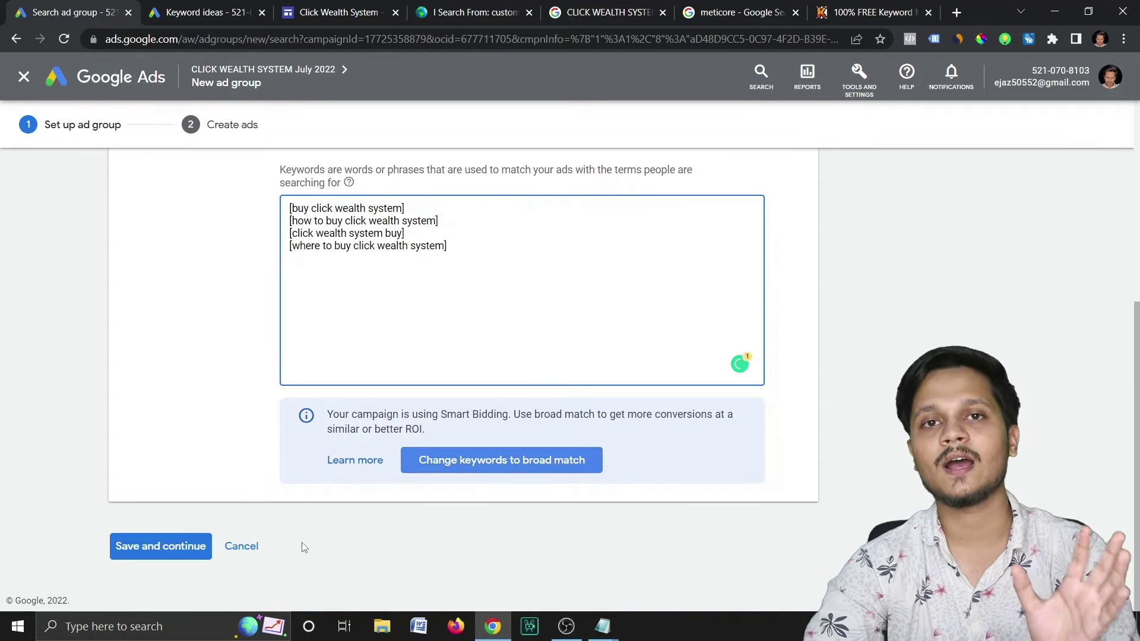
click(138, 556)
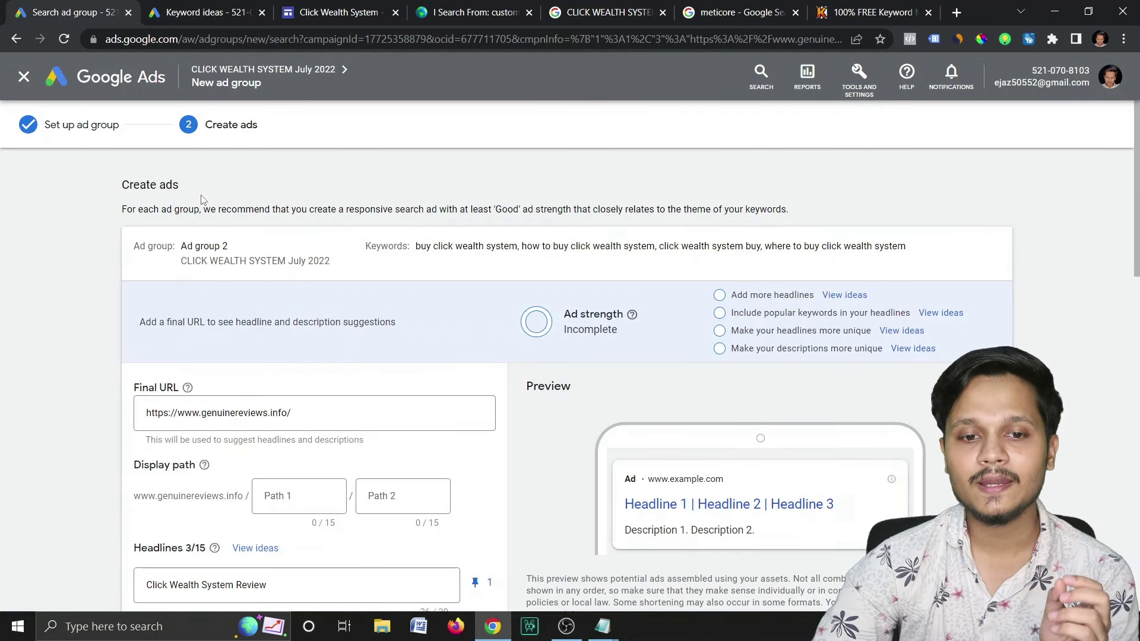
Review the prefilled headlines and the campaign-level sitelink and callout extensions for Ad group 2's ad
scroll(367, 397, down, 6)
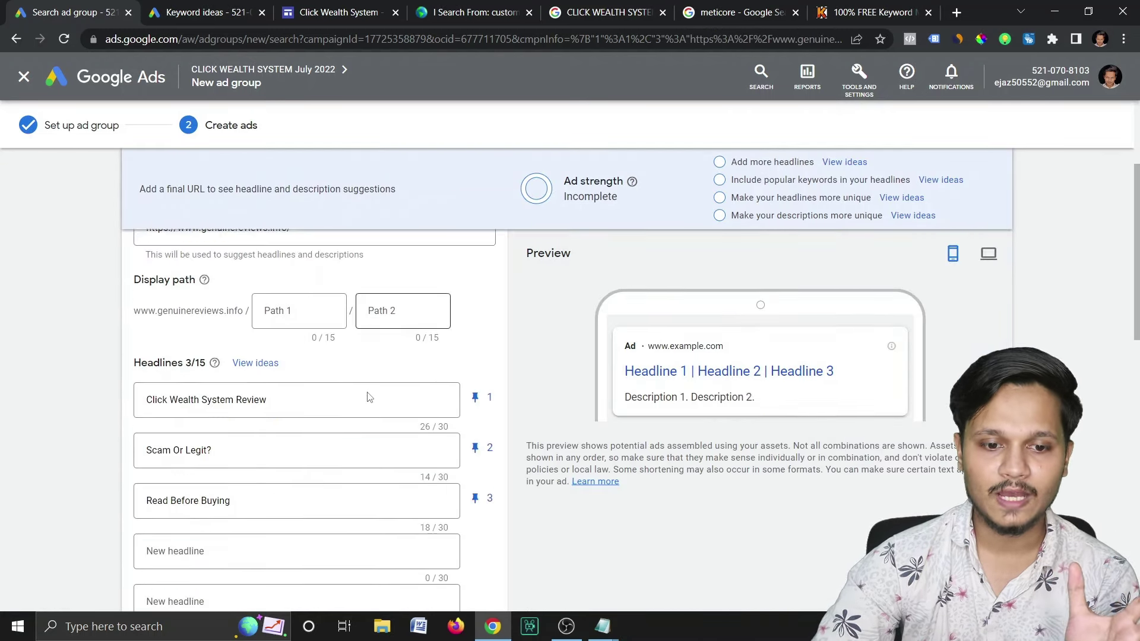
scroll(367, 397, down, 10)
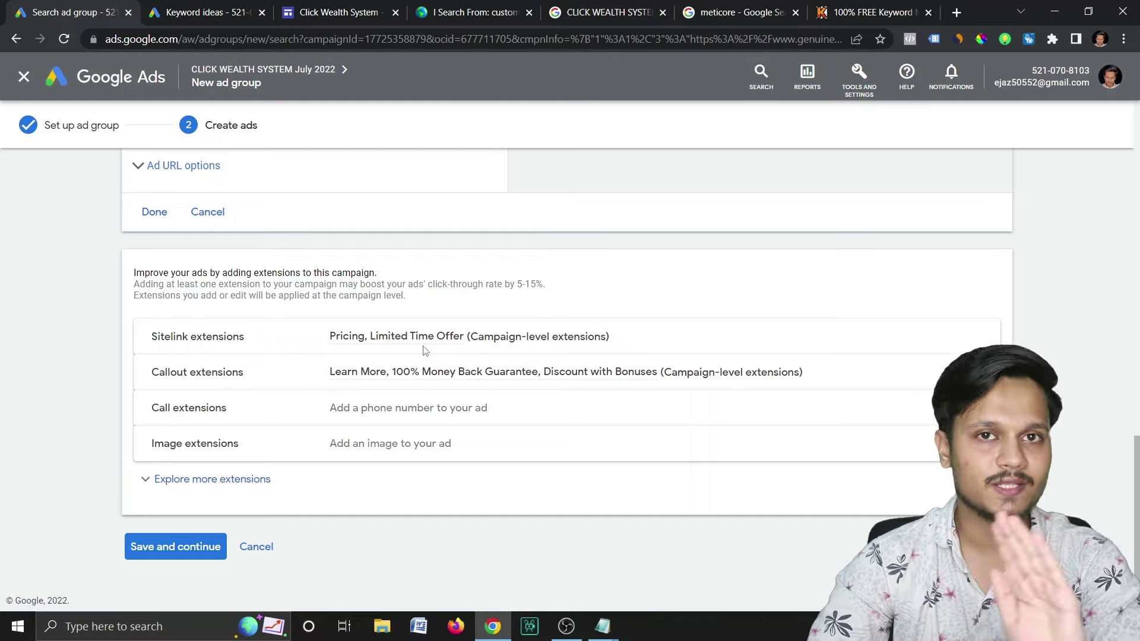
mouse_move(432, 347)
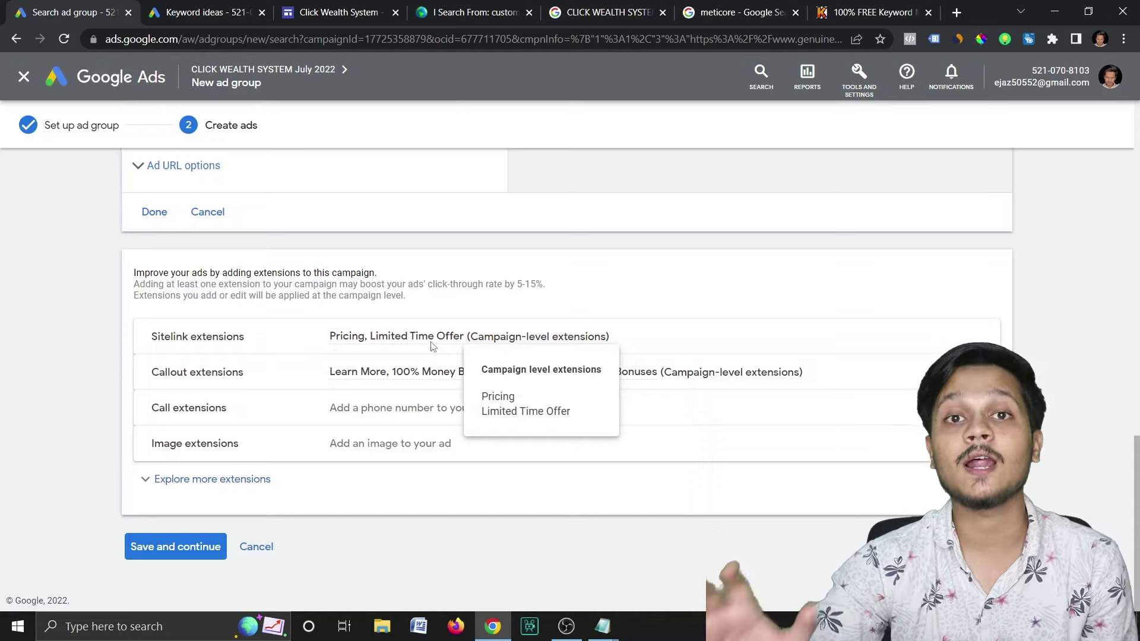
Review the prefilled headlines and descriptions of the new ad in Ad group 2
drag(1136, 512, 1137, 177)
scroll(276, 396, down, 3)
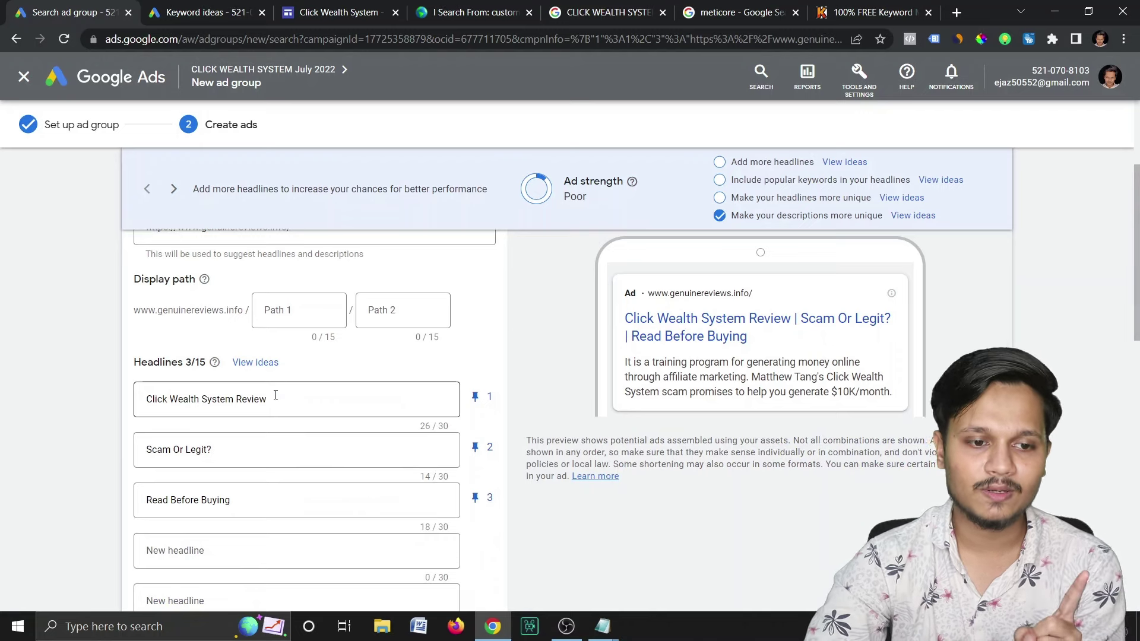
scroll(276, 398, down, 2)
scroll(232, 329, down, 4)
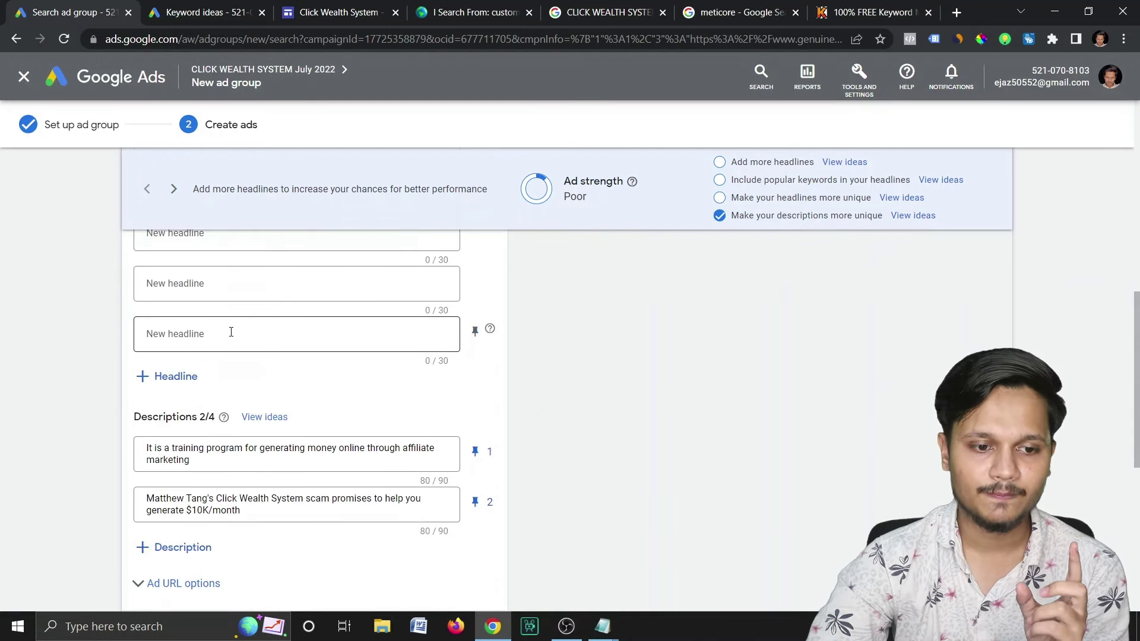
scroll(219, 467, up, 2)
scroll(220, 469, up, 5)
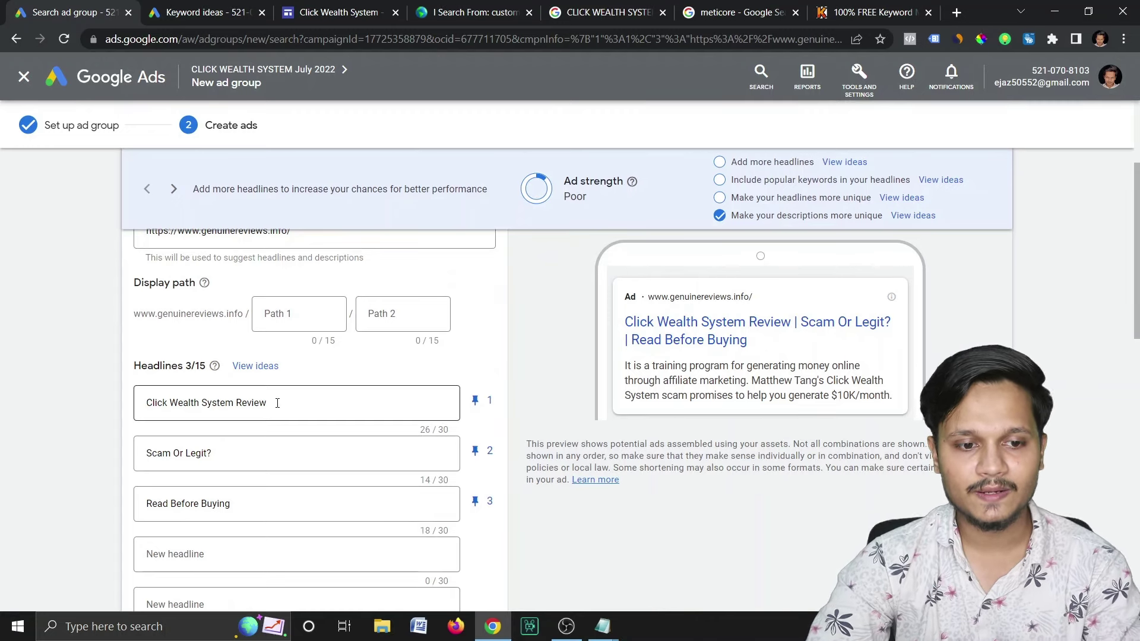
Compare the ad's first headline with the review and buy keyword groups in the Untitled Notepad file
drag(277, 403, 154, 403)
mouse_move(603, 626)
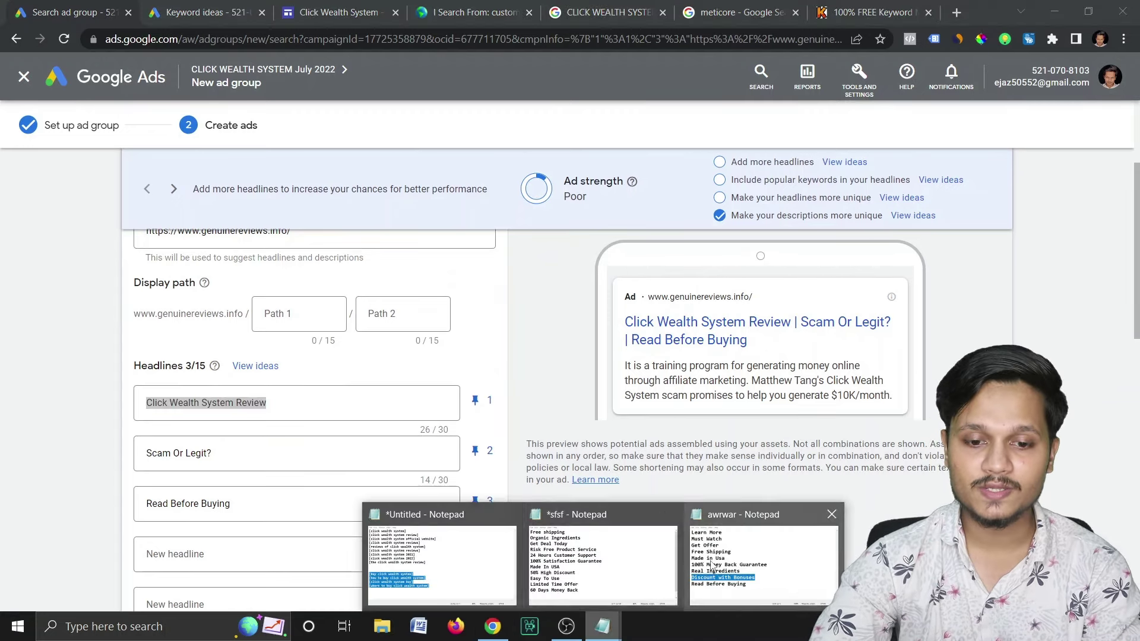
click(446, 552)
click(465, 371)
drag(504, 379, 213, 222)
click(389, 394)
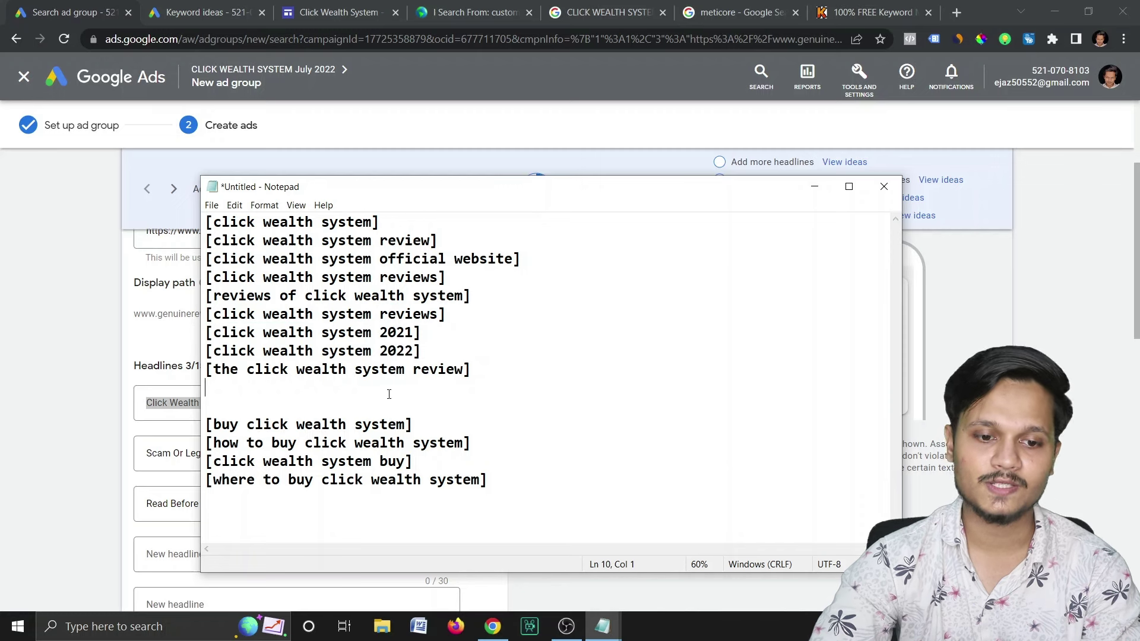
drag(566, 500, 263, 277)
click(451, 315)
drag(495, 373, 249, 220)
click(123, 424)
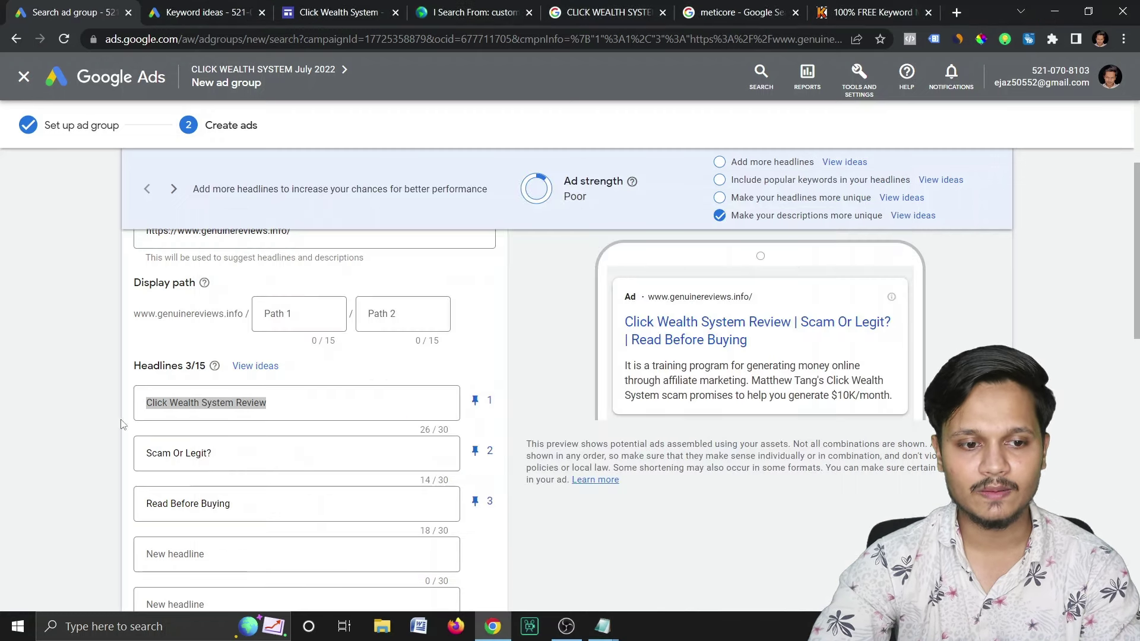
click(206, 405)
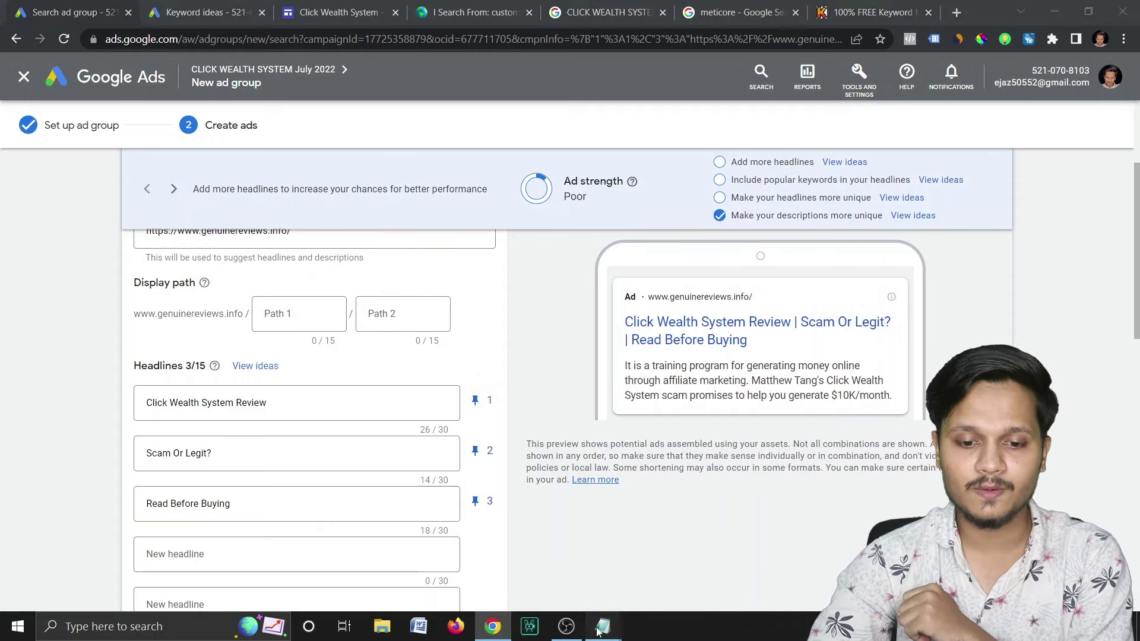
mouse_move(603, 626)
click(554, 498)
drag(554, 498, 237, 424)
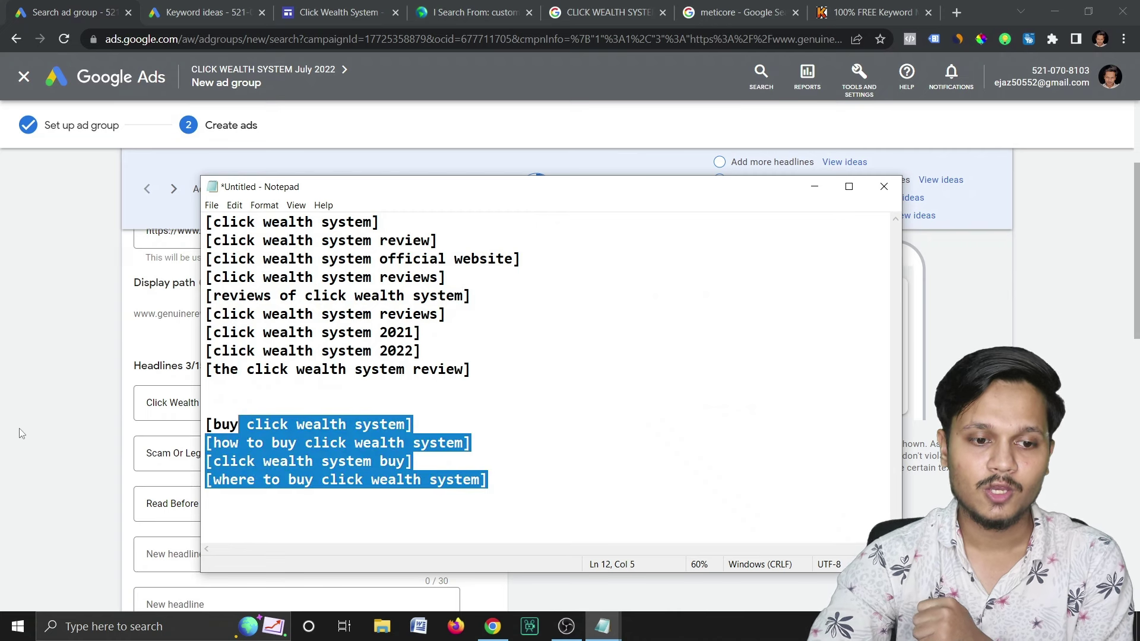
click(186, 410)
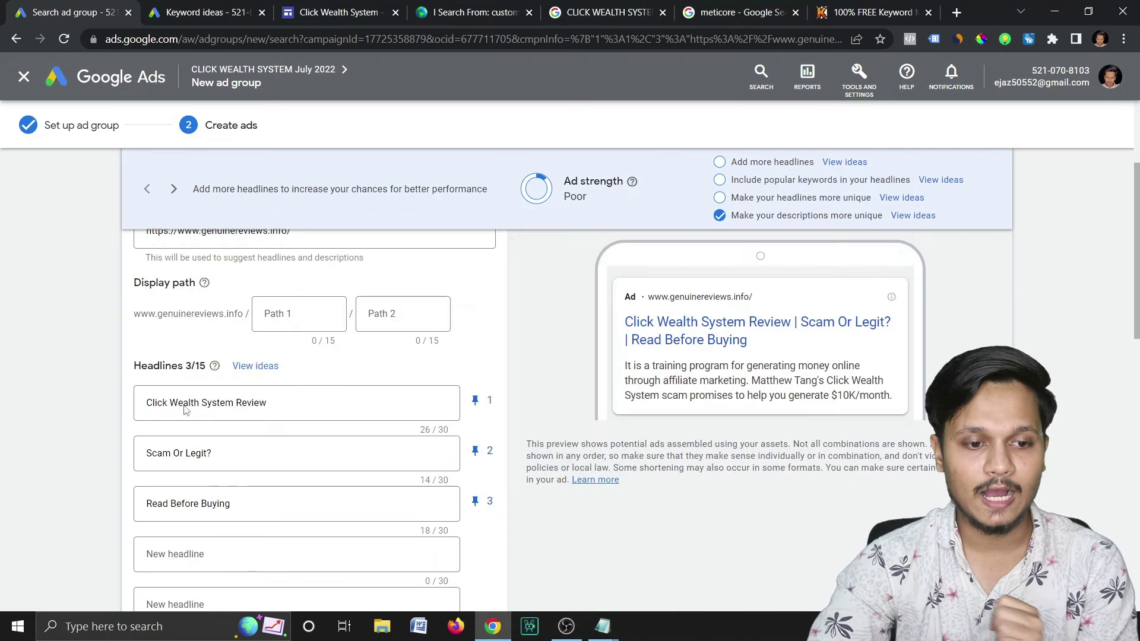
Change the ad's first headline to "Buy Click Wealth System 2022"
click(151, 406)
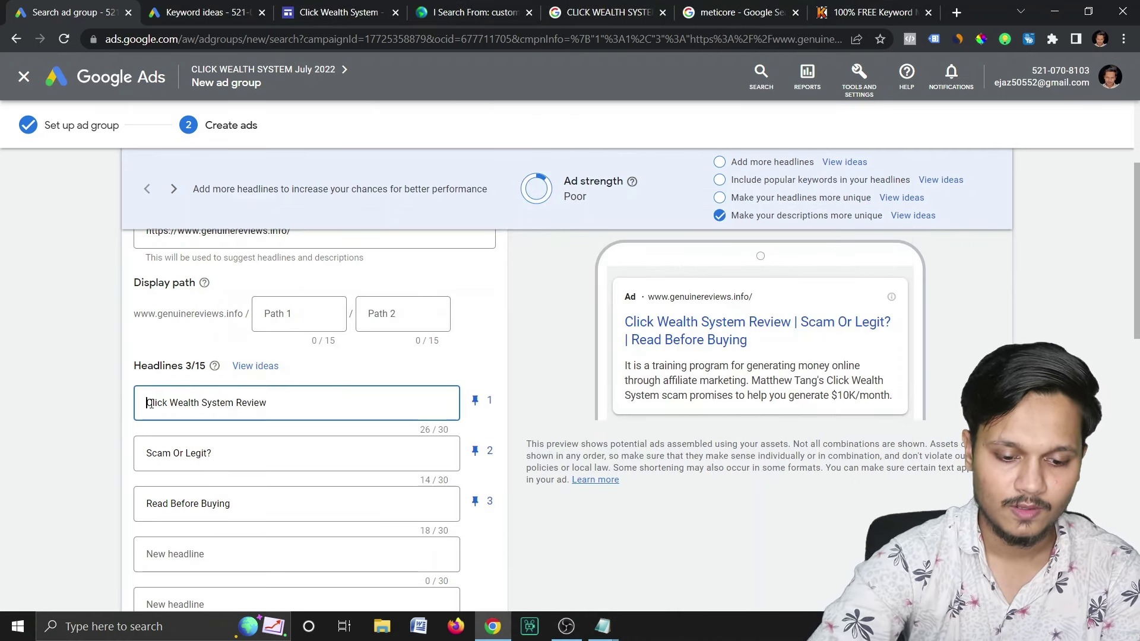
text(Buy)
drag(286, 402, 256, 402)
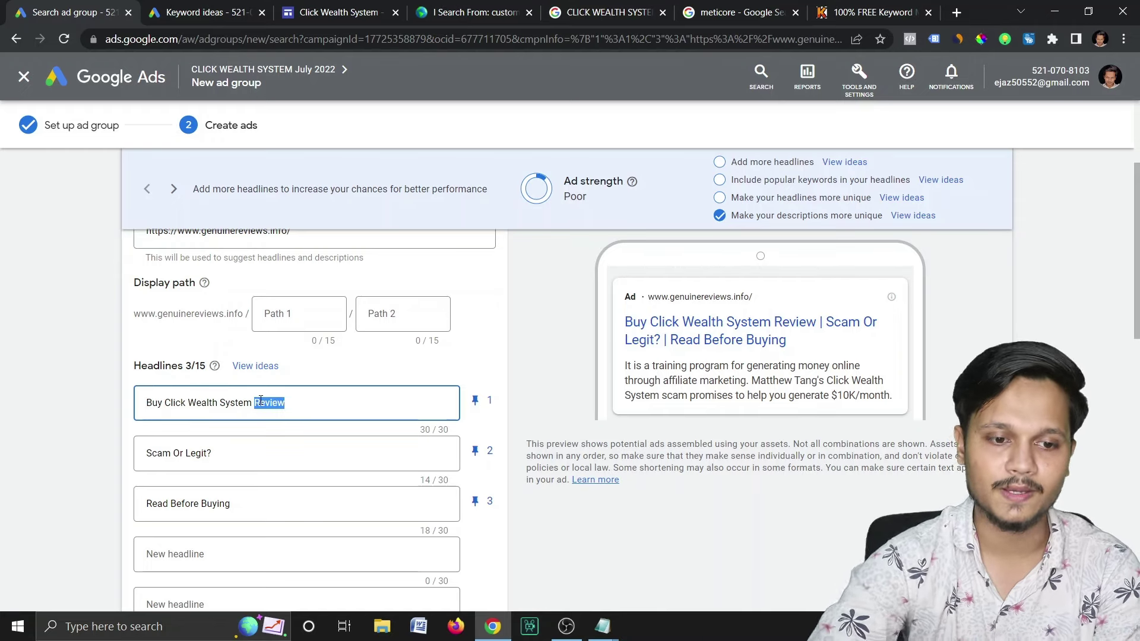
text(2022)
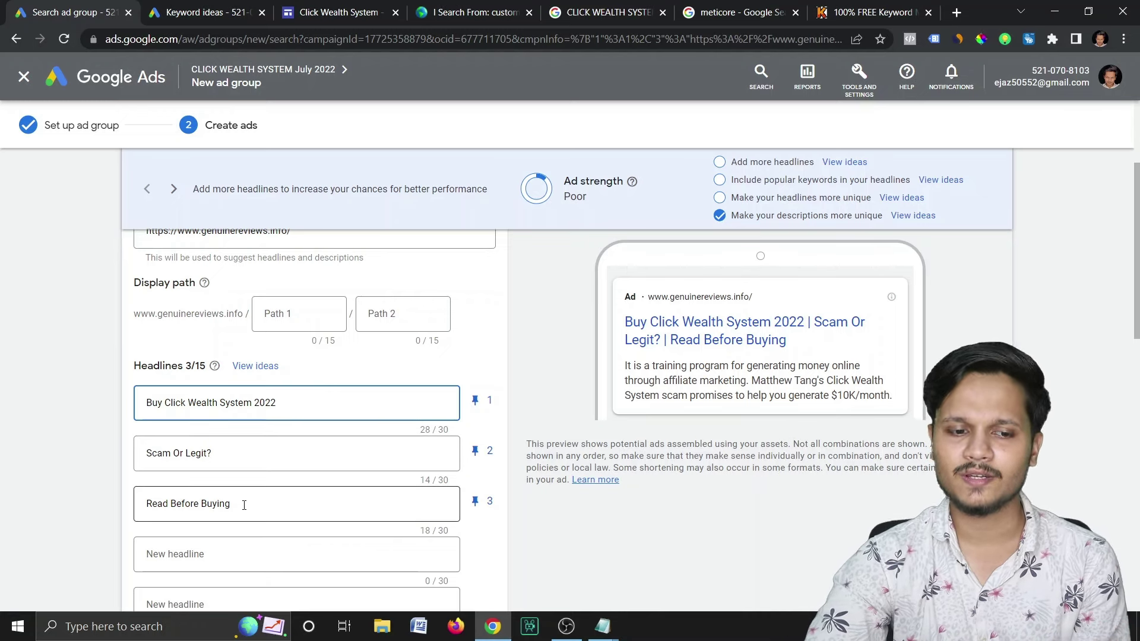
Replace the second headline with "Limited Time OFFER" and the third headline with "Hurry Up"
triple_click(203, 455)
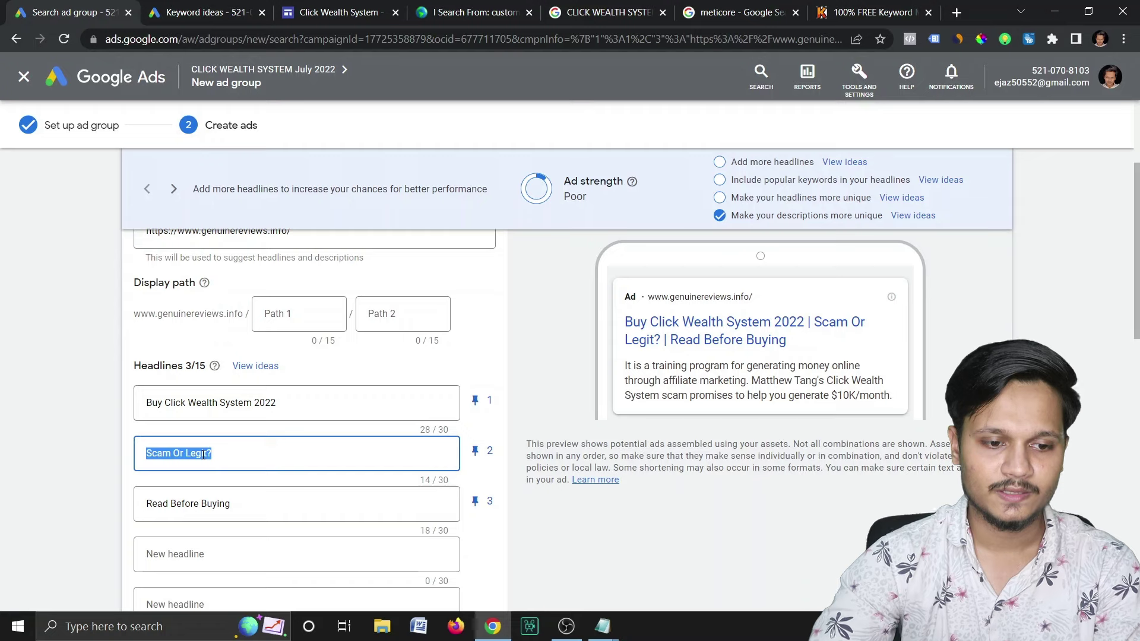
text(Limited)
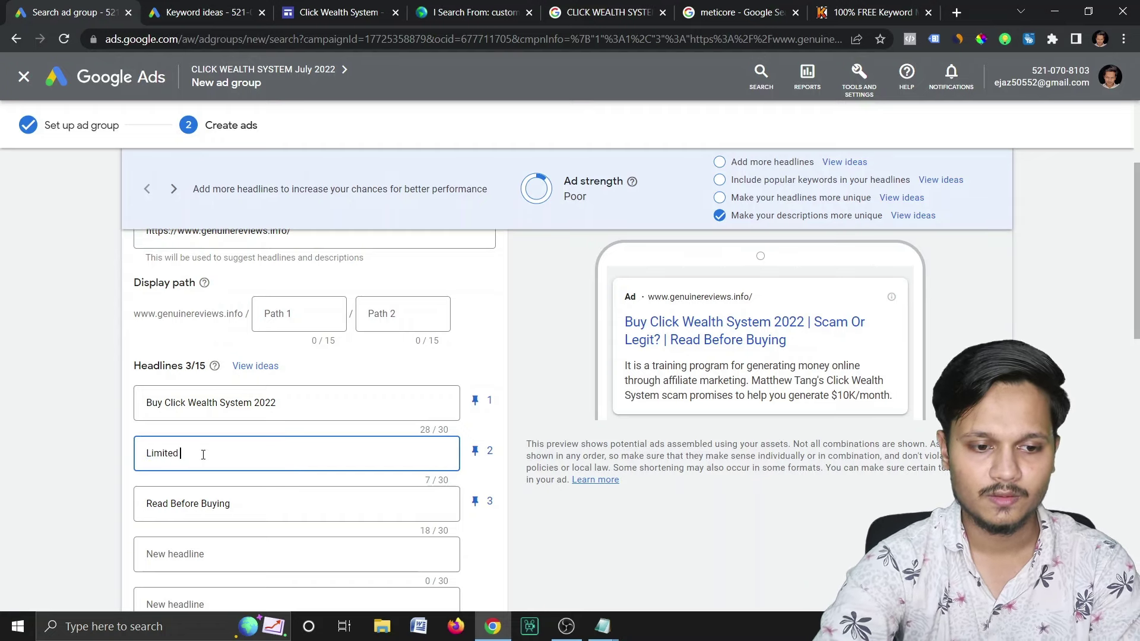
text( Time OFFER)
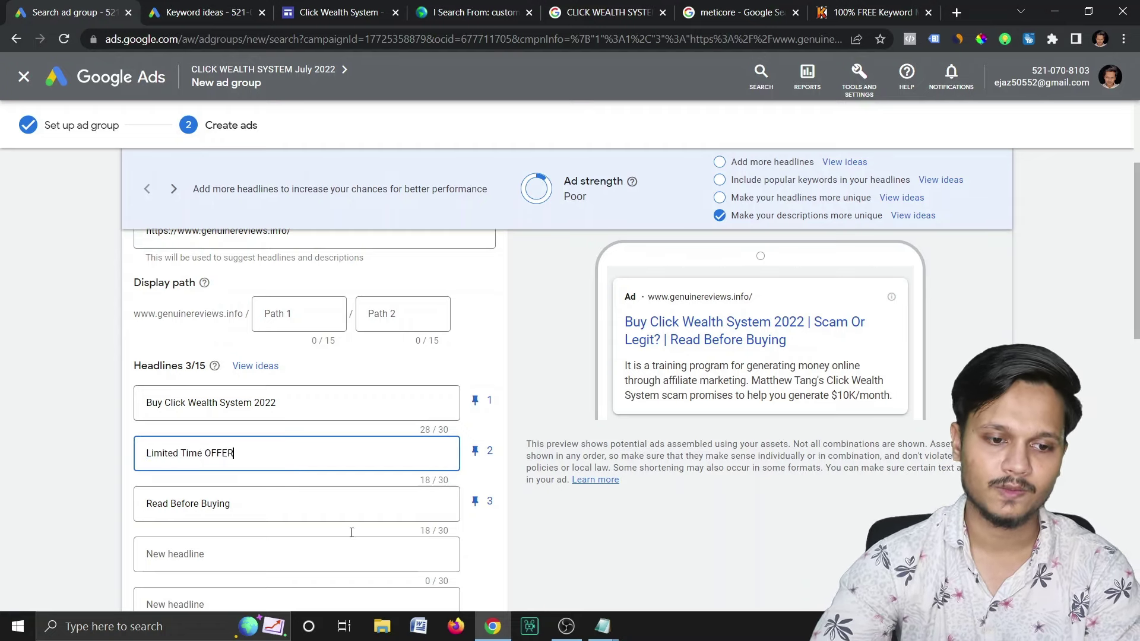
click(237, 503)
triple_click(239, 506)
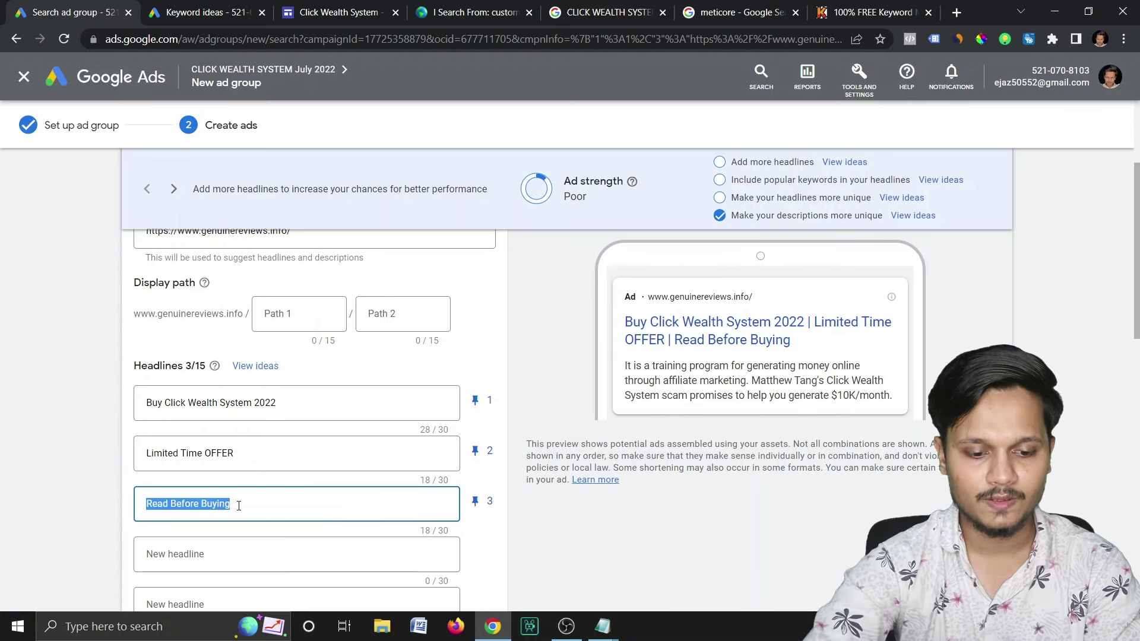
text(Hurry Up)
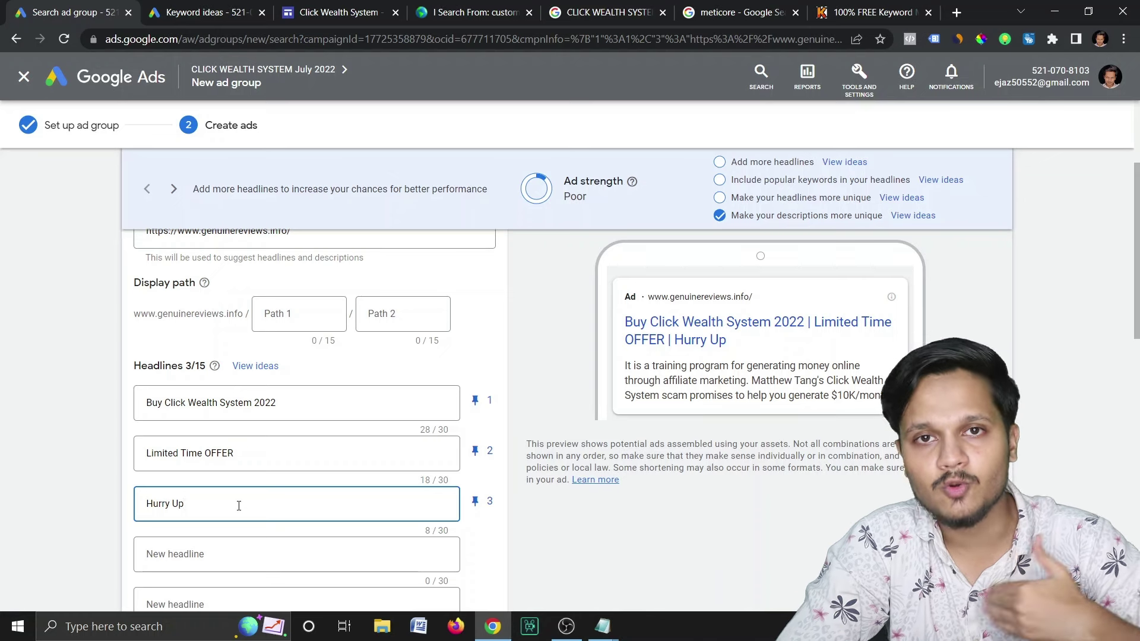
scroll(239, 506, down, 6)
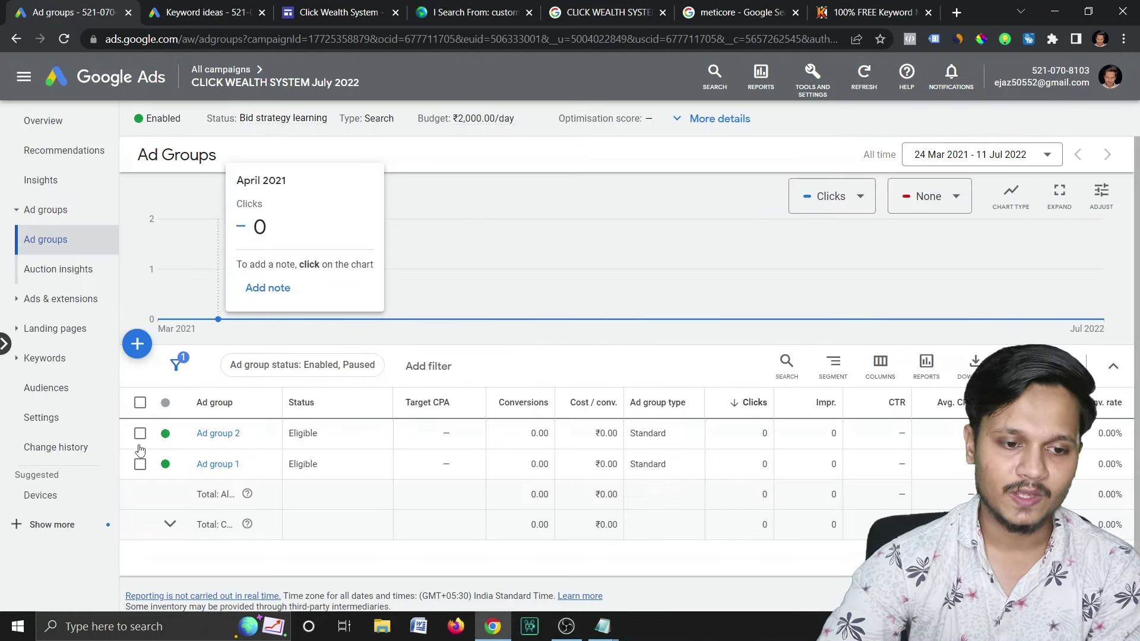
Remove Ad group 2 from the CLICK WEALTH SYSTEM July 2022 campaign
click(139, 434)
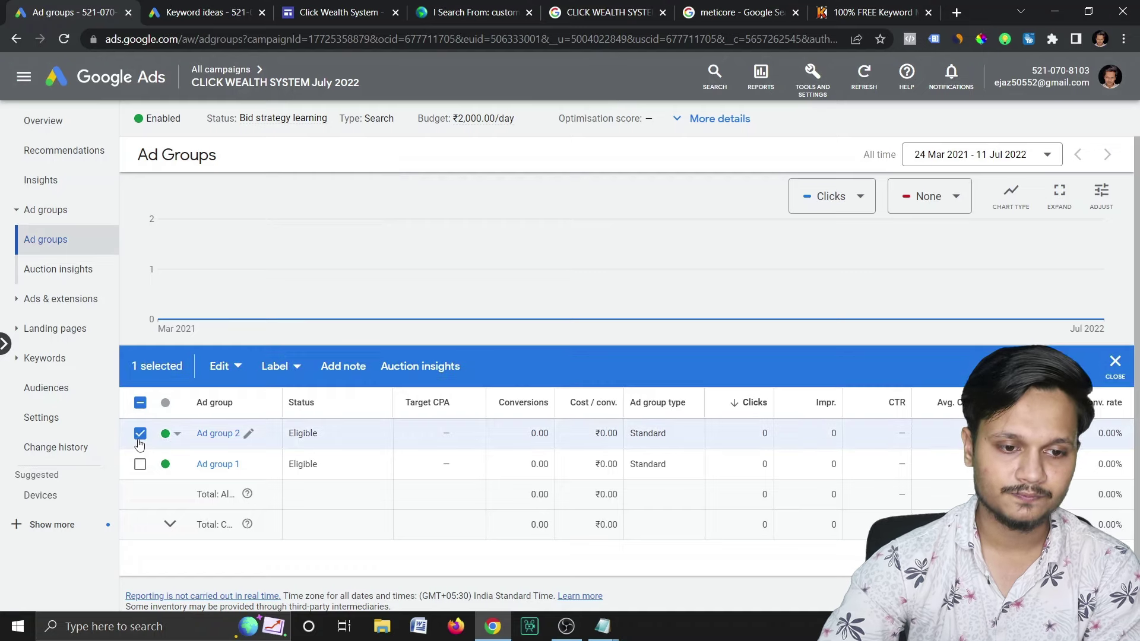
click(224, 368)
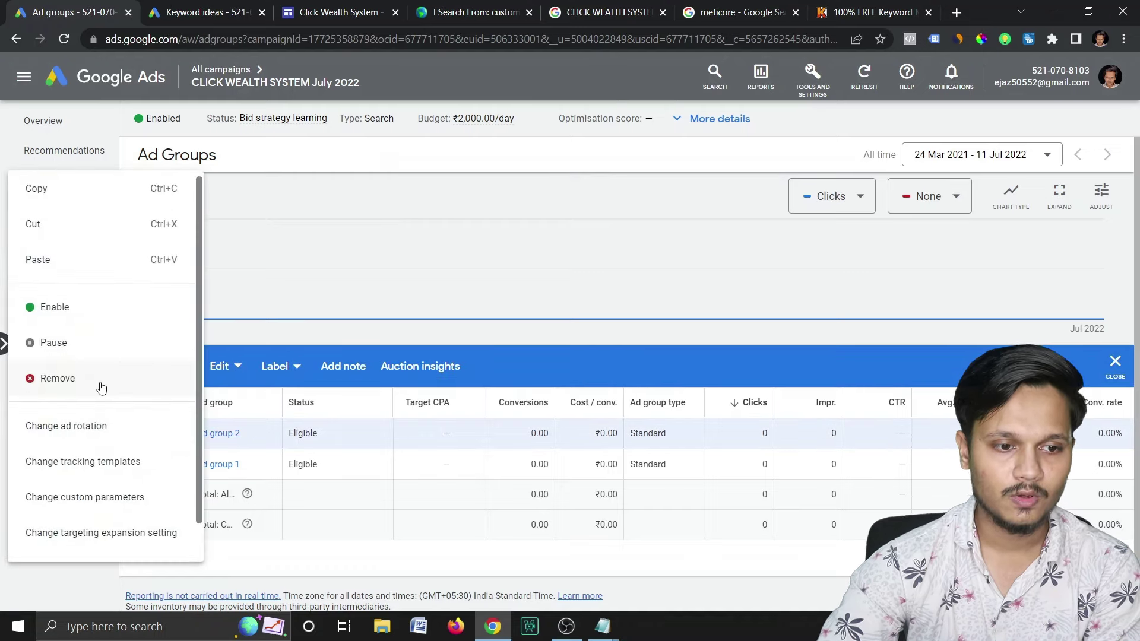
click(160, 395)
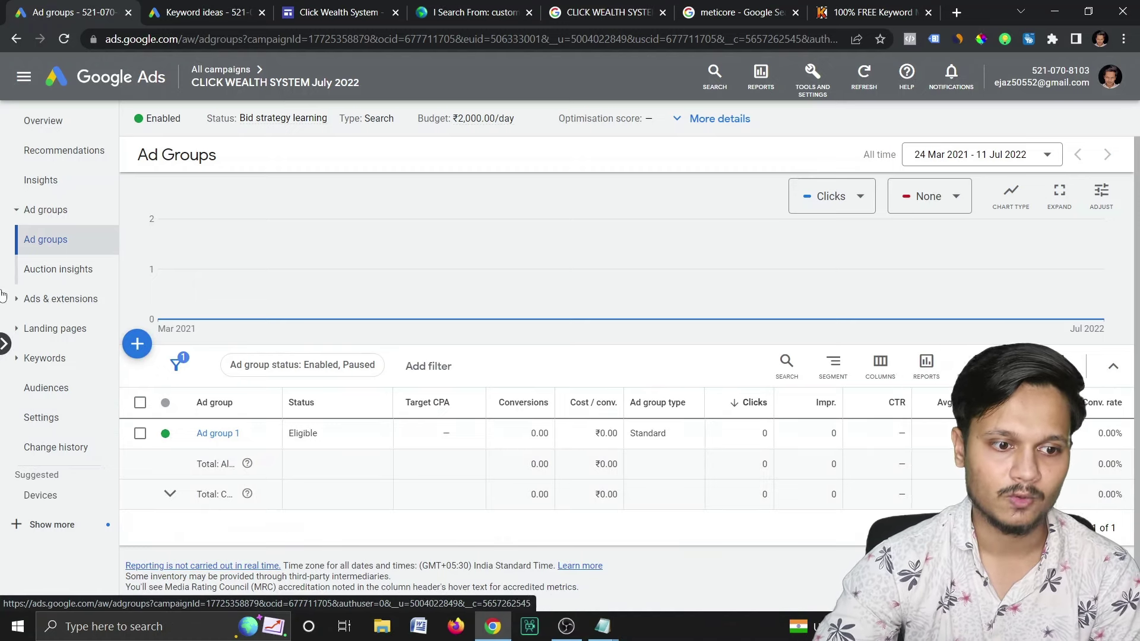
Open the demographics of Ad group 1 for editing from the campaign's audiences
click(51, 388)
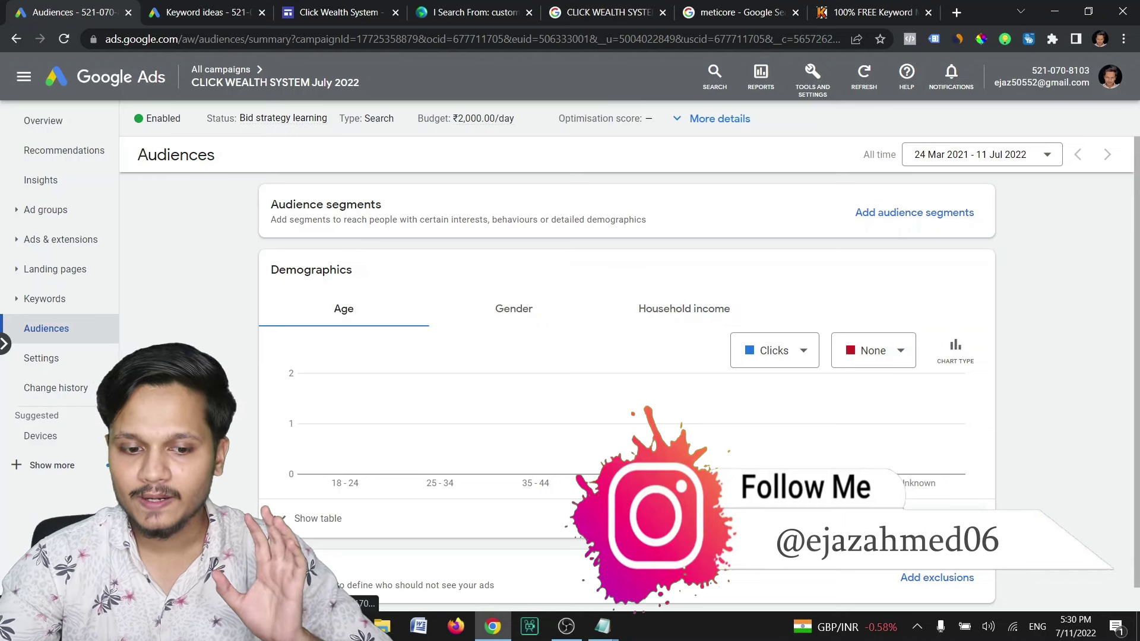
click(941, 519)
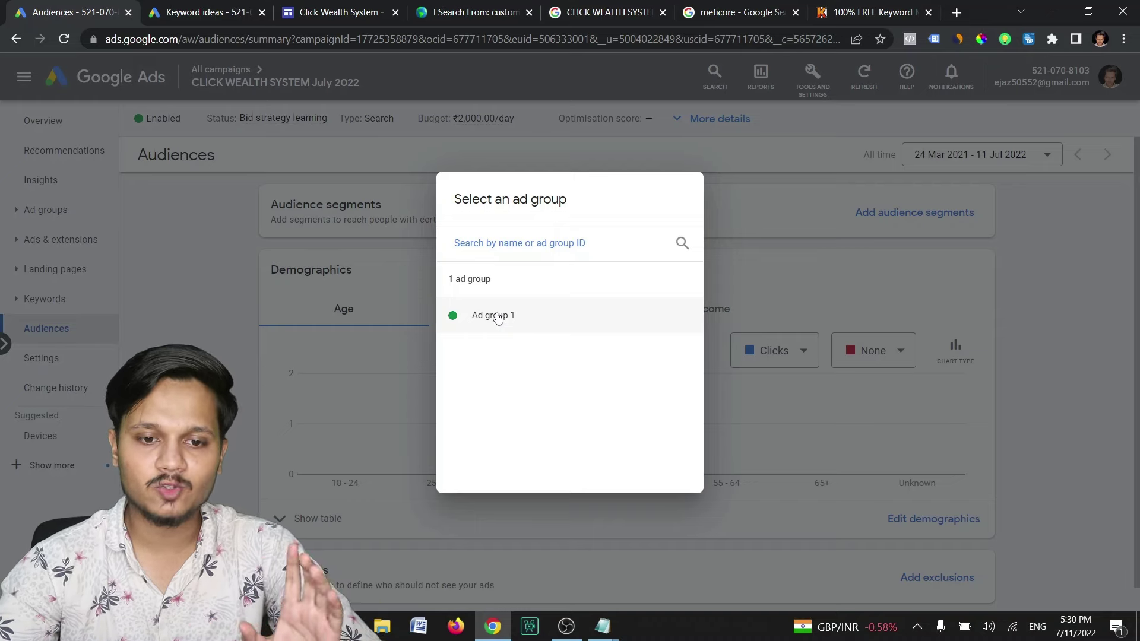
click(493, 315)
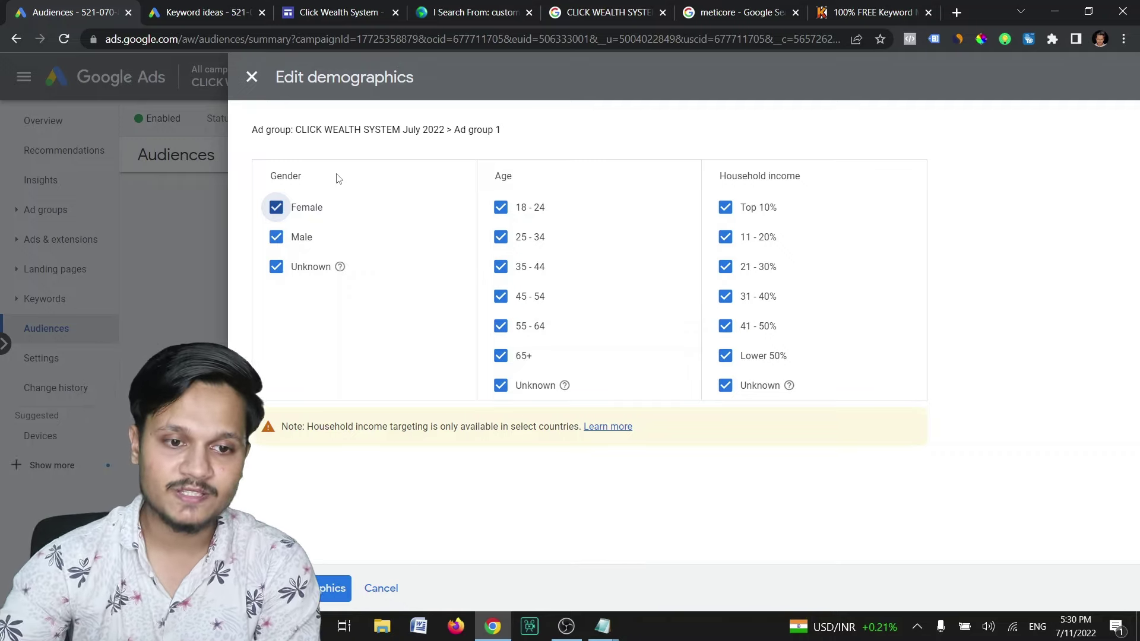
Exclude the Unknown and Female genders from Ad group 1's targeting, and include Female again
click(275, 268)
click(277, 213)
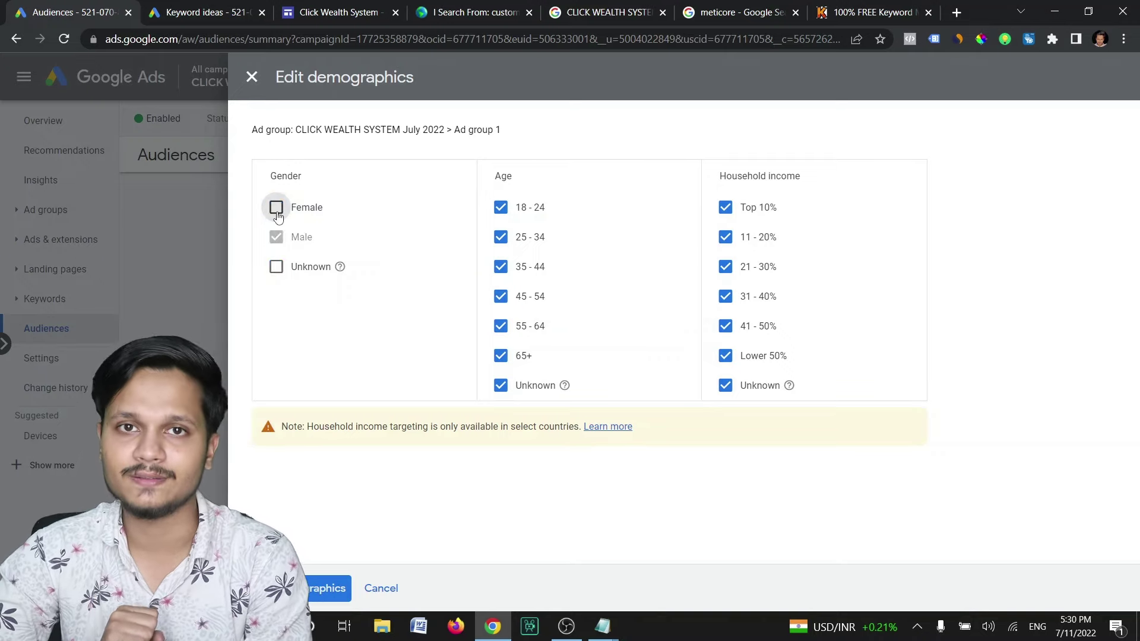
mouse_move(290, 242)
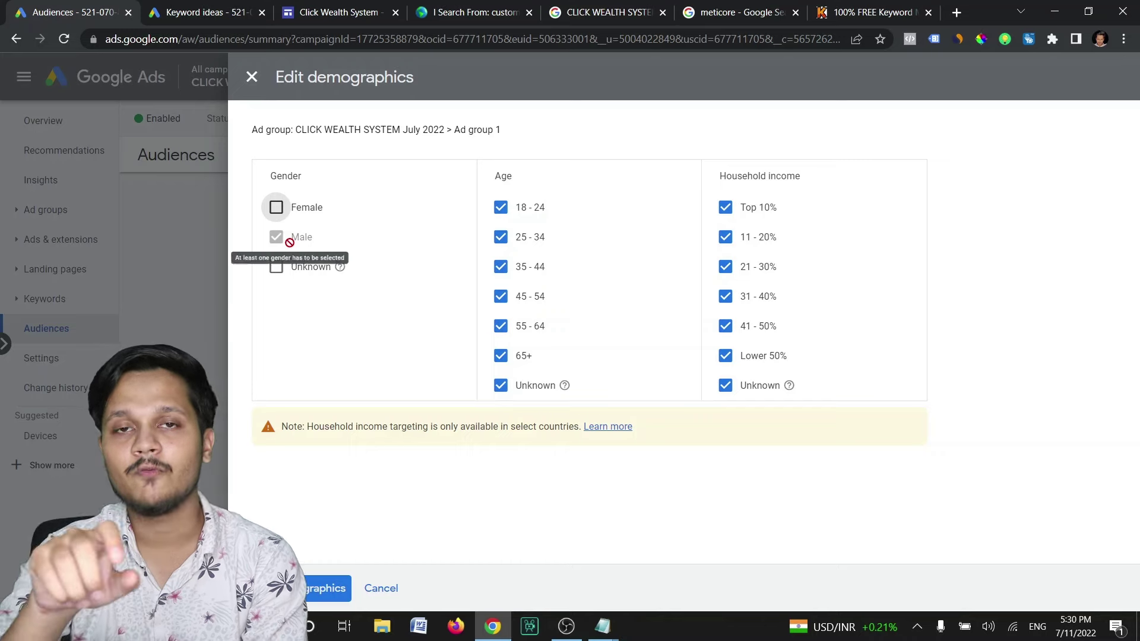
click(276, 207)
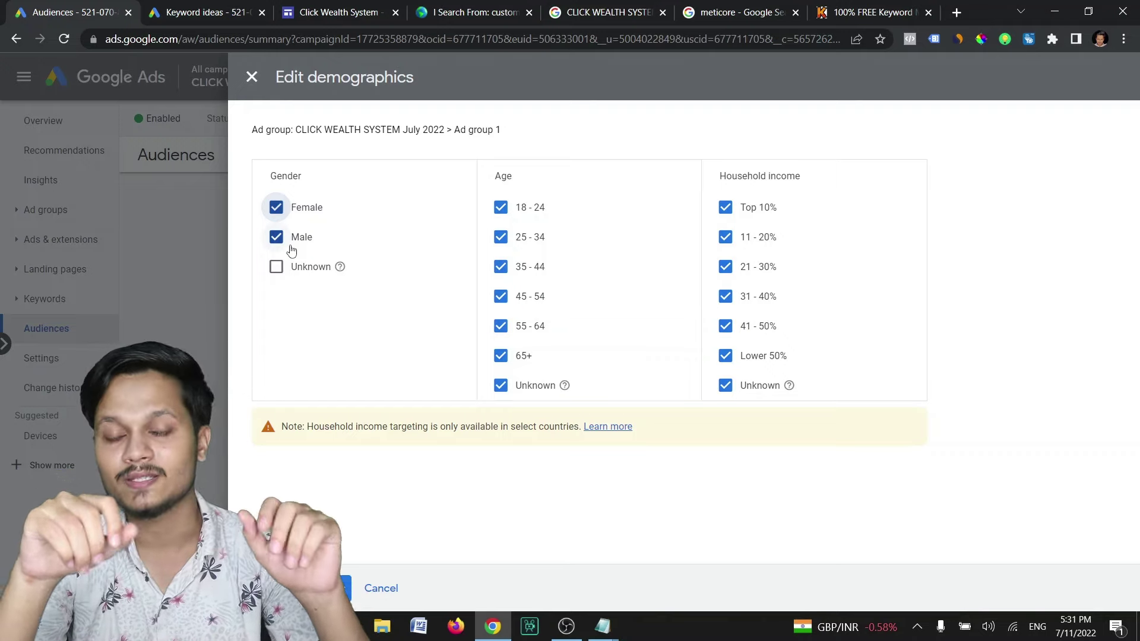
Exclude the age ranges 18 - 24, 25 - 34 and 35 - 44 from Ad group 1's targeting
click(501, 237)
click(499, 210)
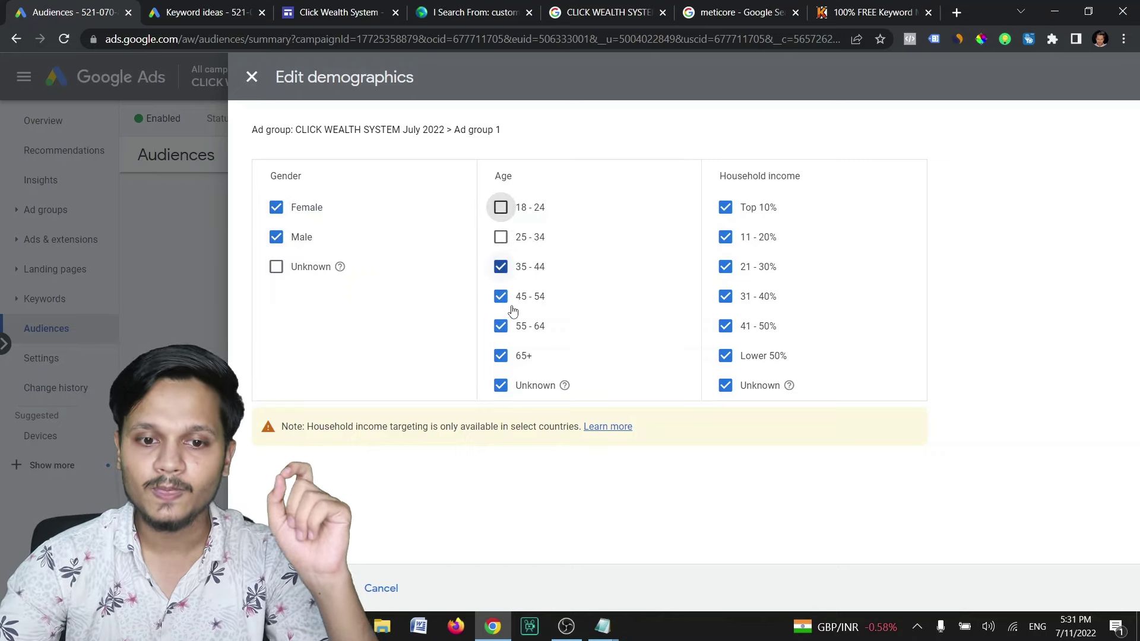
click(501, 267)
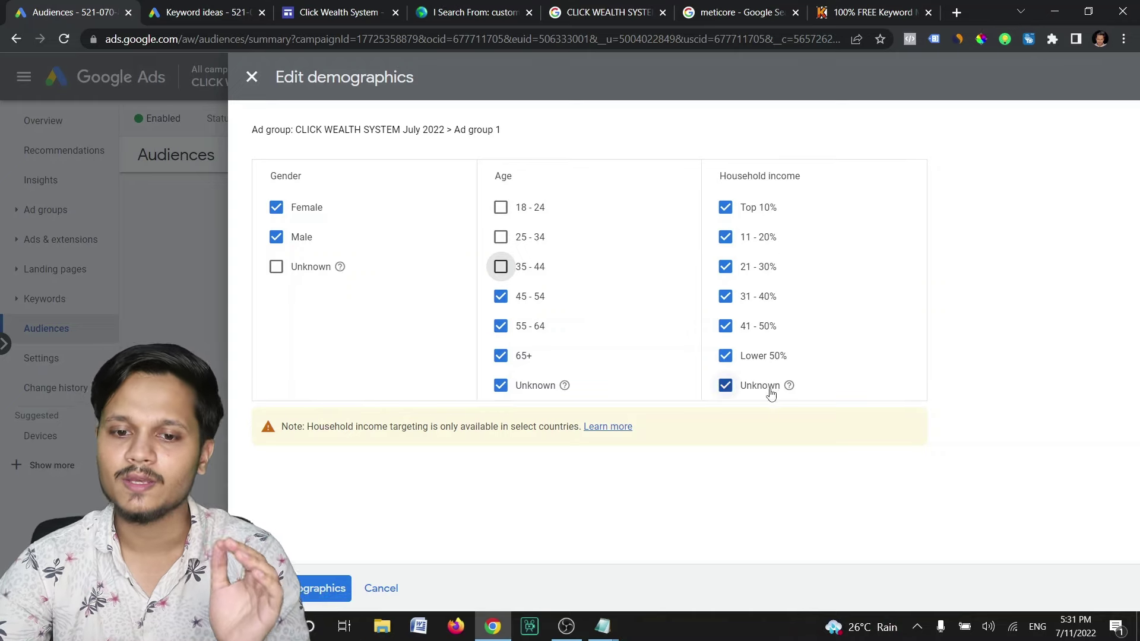
Exclude the 41 - 50%, Lower 50% and Unknown household income ranges, keeping 31 - 40% included
click(745, 325)
click(745, 299)
click(747, 307)
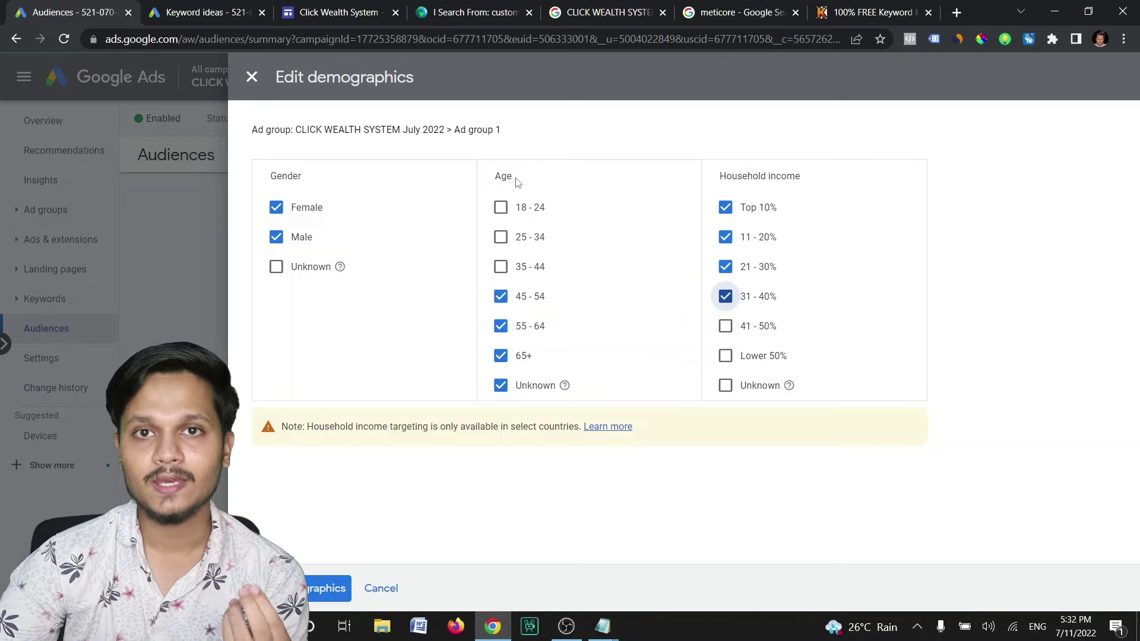
Include ages 18 - 24 and 25 - 34, and exclude ages 45 - 54, 55 - 64, 65+ and Unknown
click(501, 208)
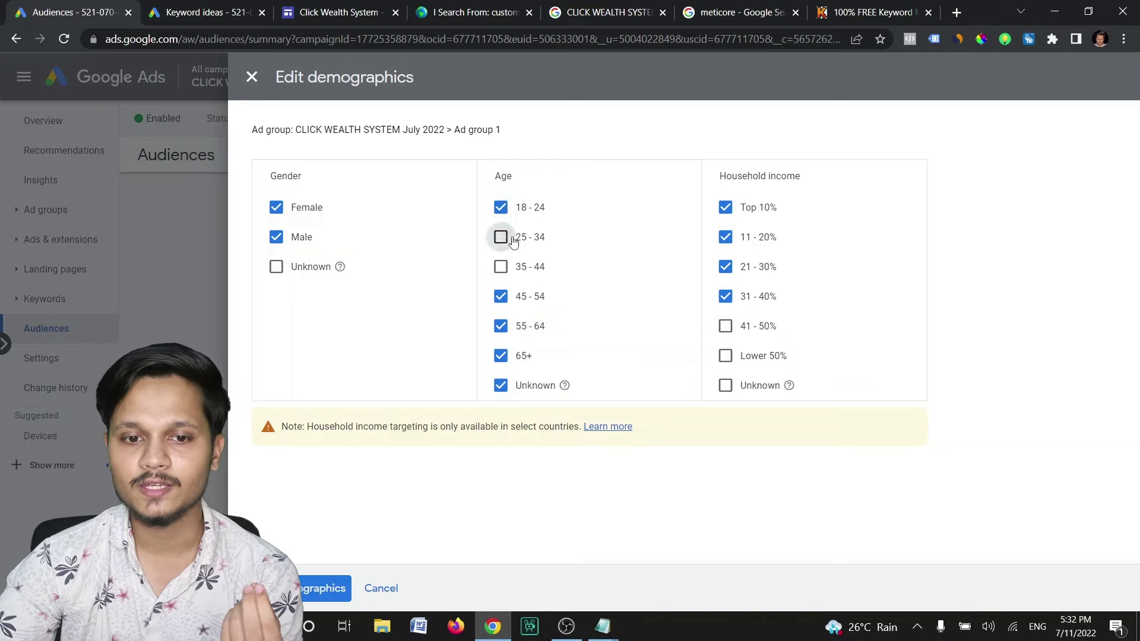
click(500, 236)
click(500, 296)
click(501, 326)
click(500, 356)
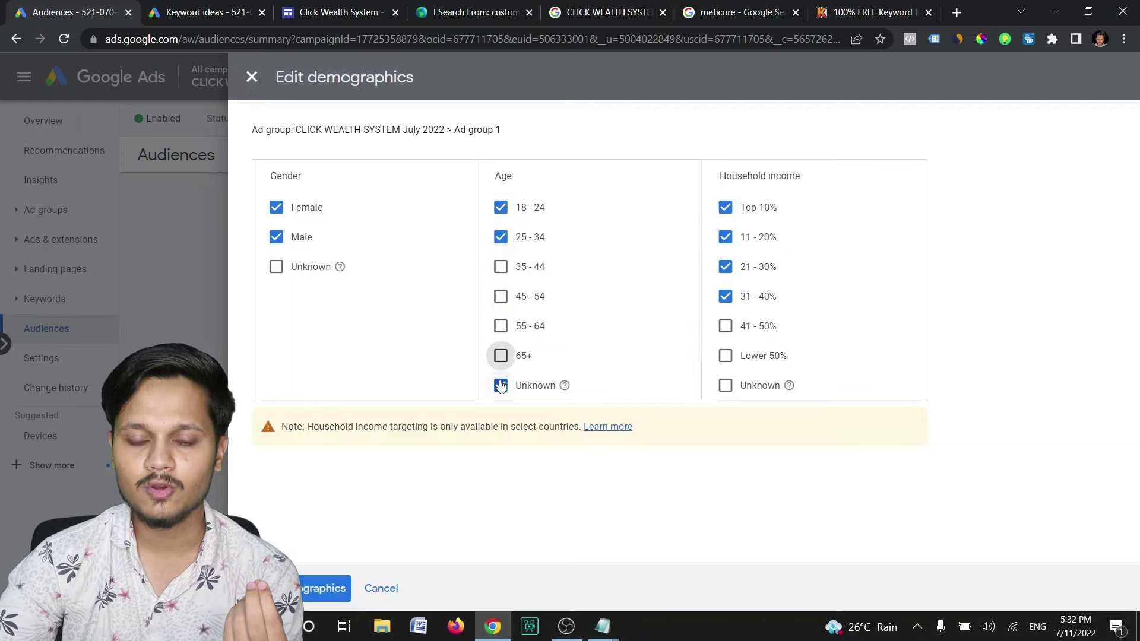
click(501, 386)
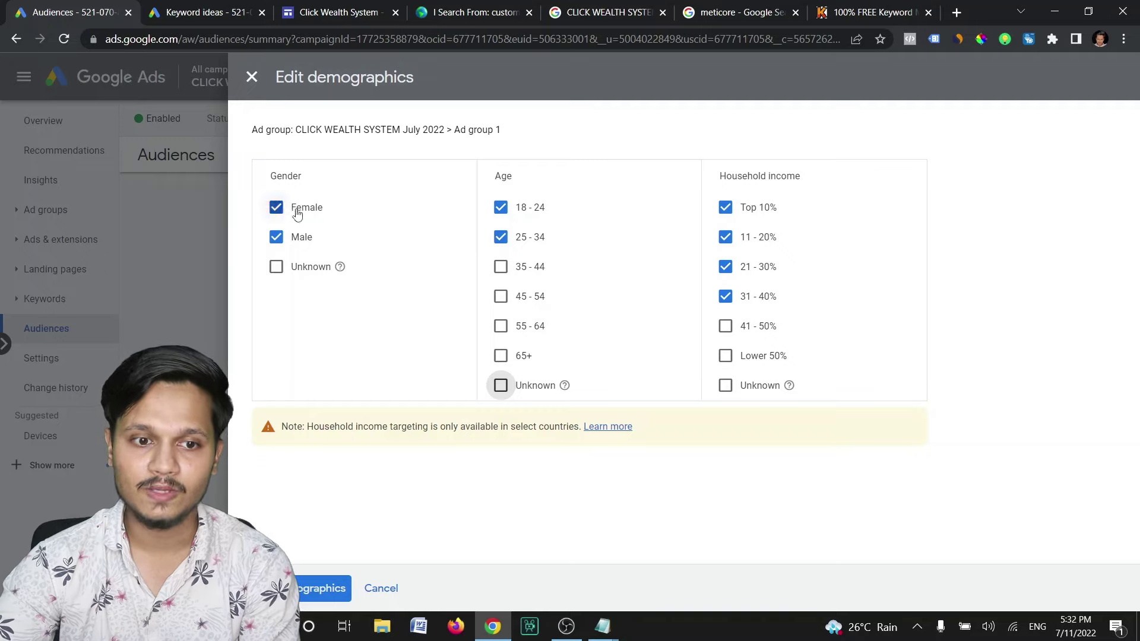
Include the Unknown gender again and save the demographics of Ad group 1
click(302, 270)
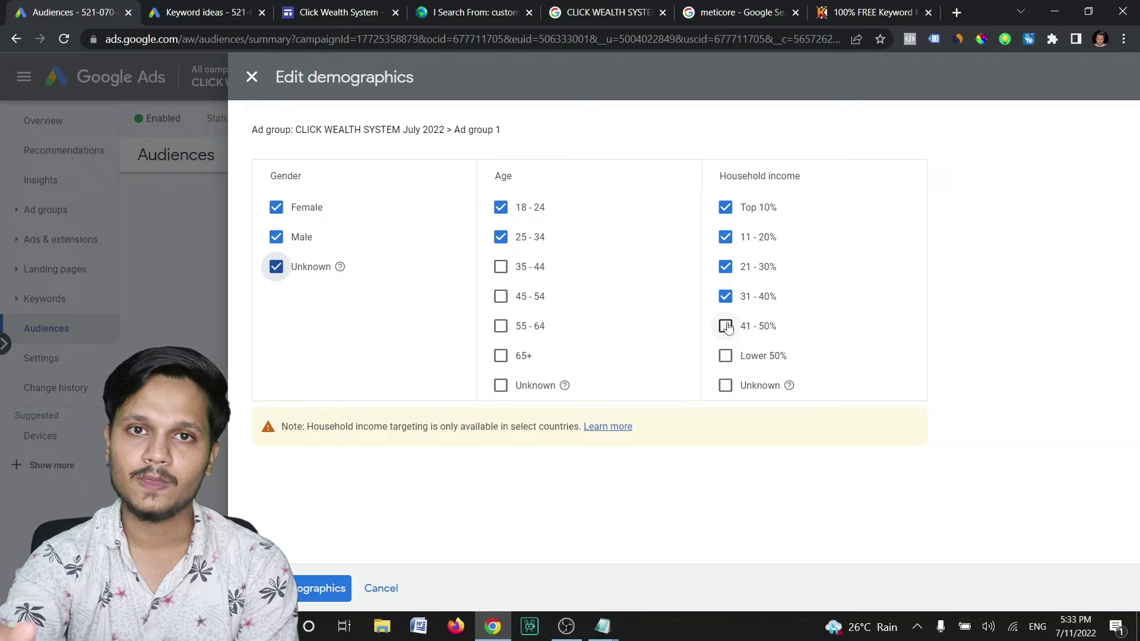
click(295, 589)
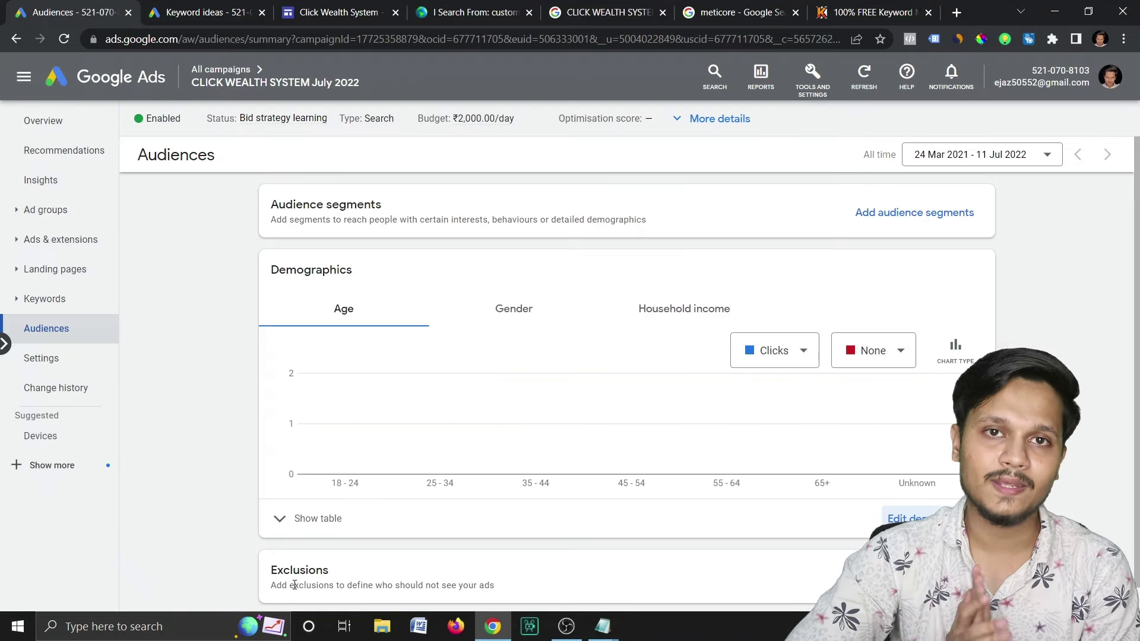
Set the campaign's device bid adjustment for tablets to a 100% decrease and save it
click(52, 465)
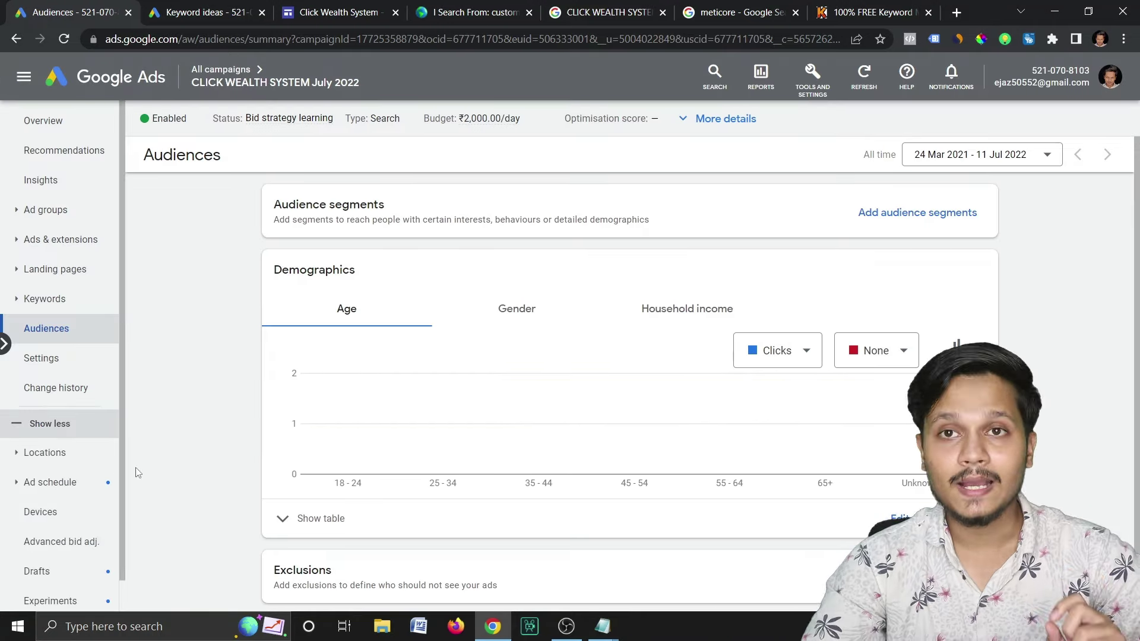
click(67, 511)
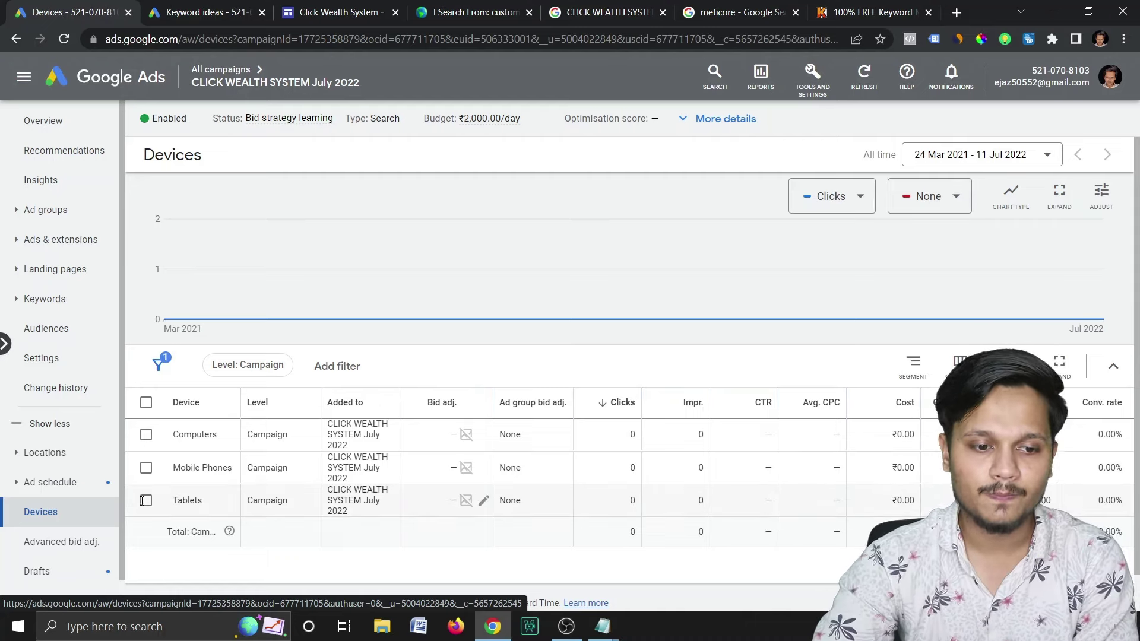
click(483, 501)
click(470, 506)
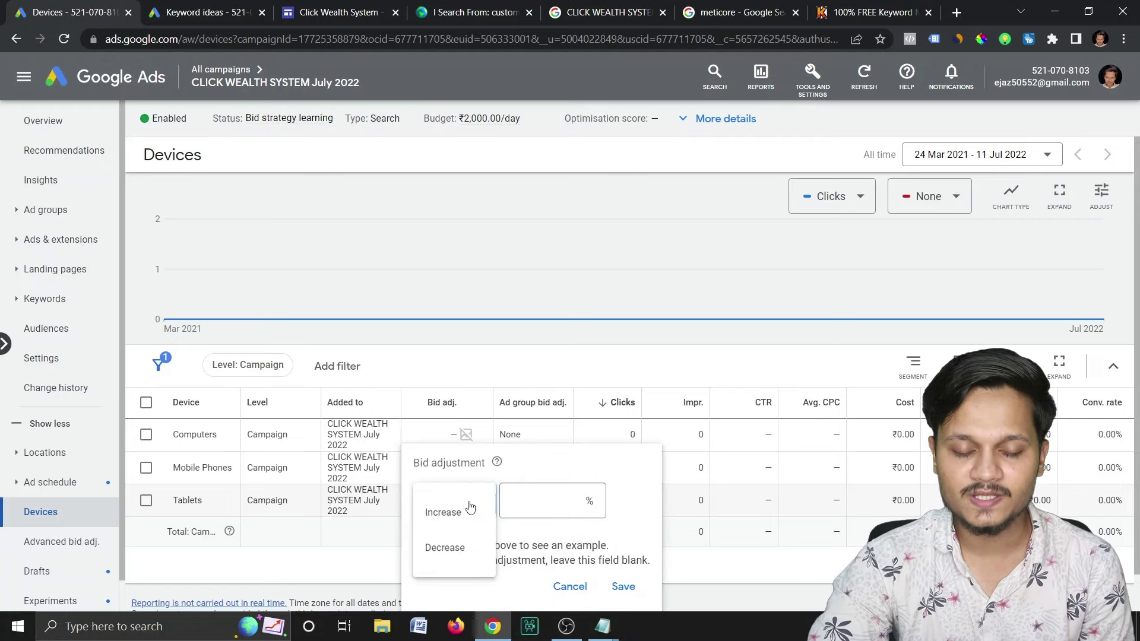
click(451, 544)
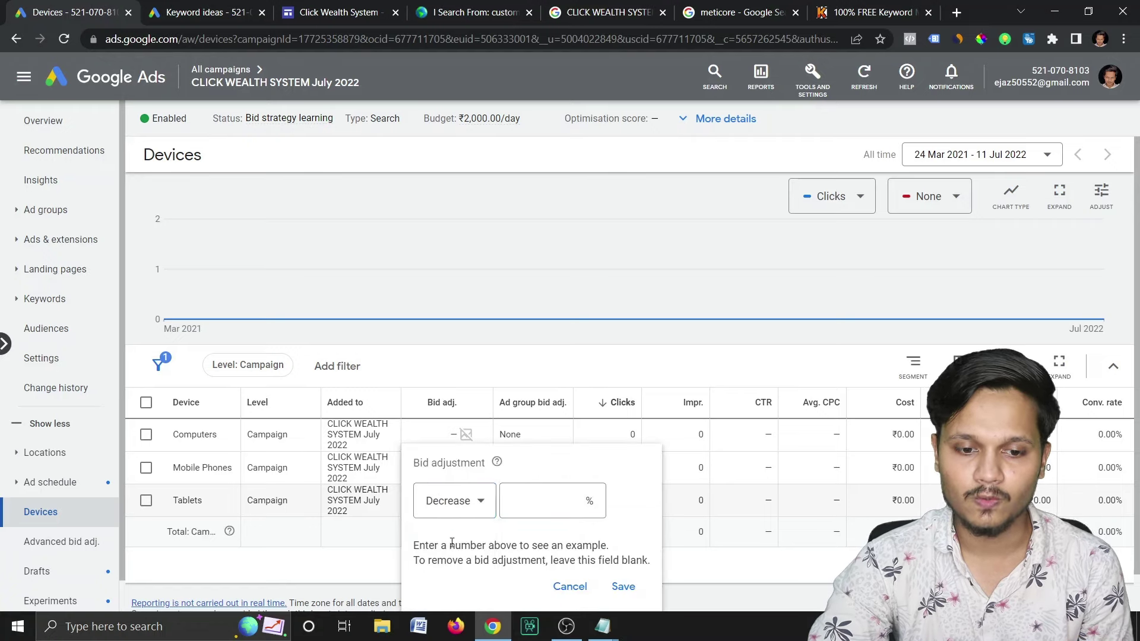
click(546, 500)
text(100)
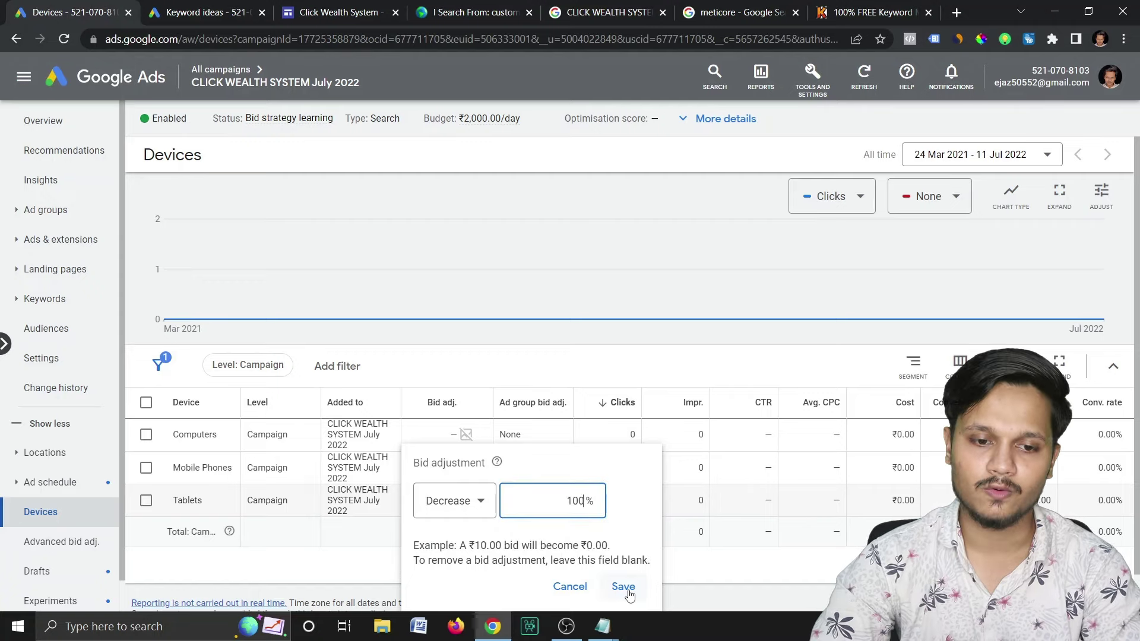
click(623, 588)
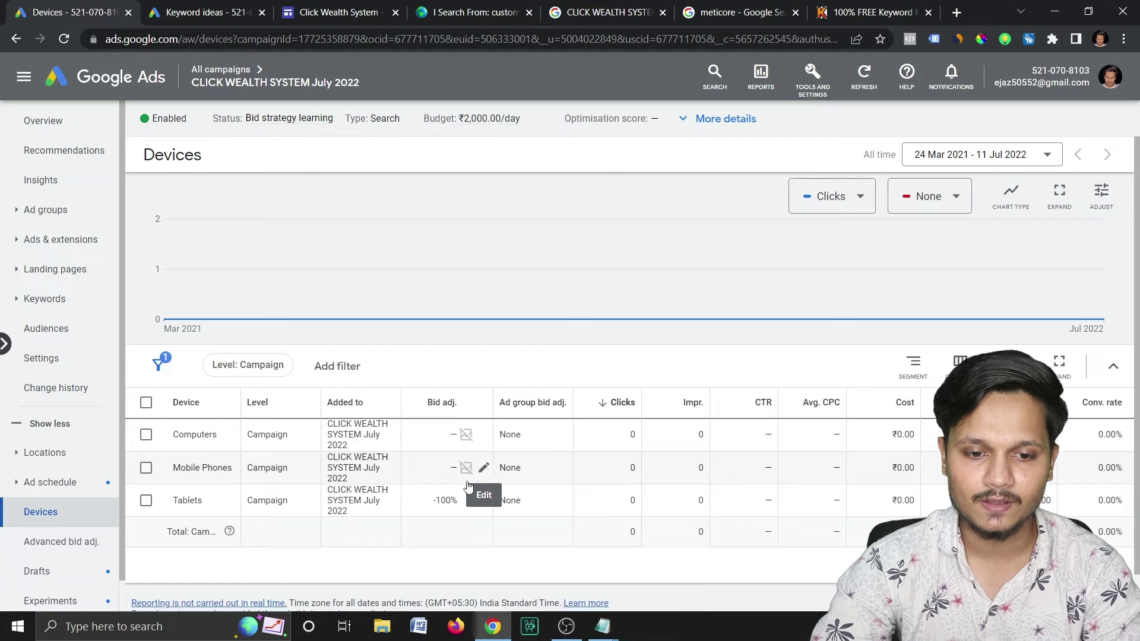
Set the bid adjustment for mobile phones to a 100% decrease and save it
click(485, 471)
click(467, 502)
click(460, 551)
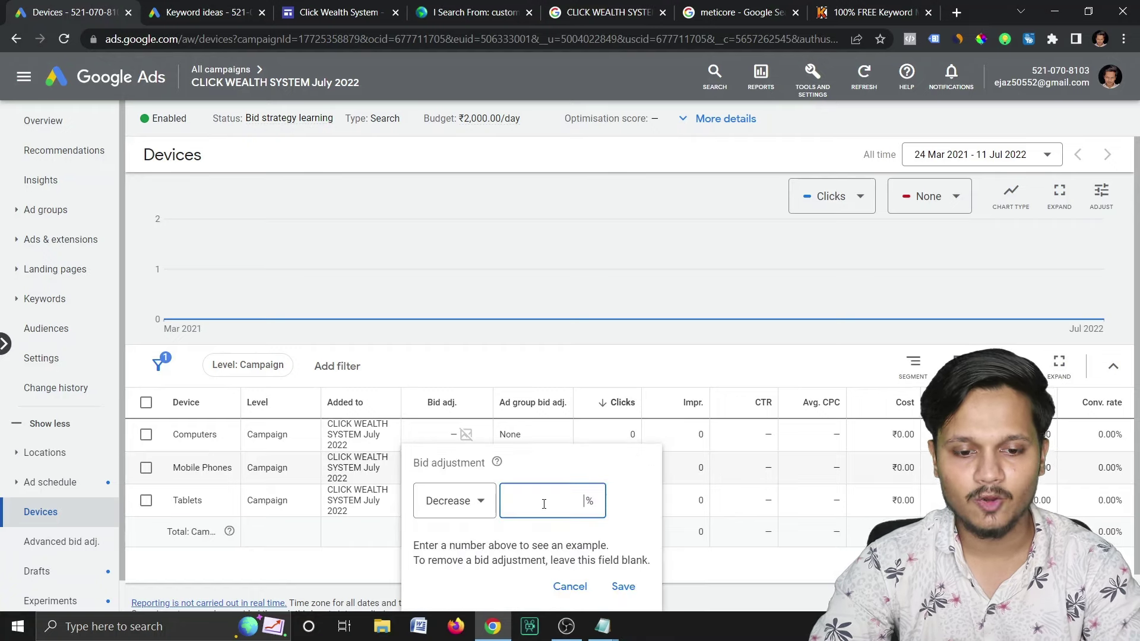
text(100)
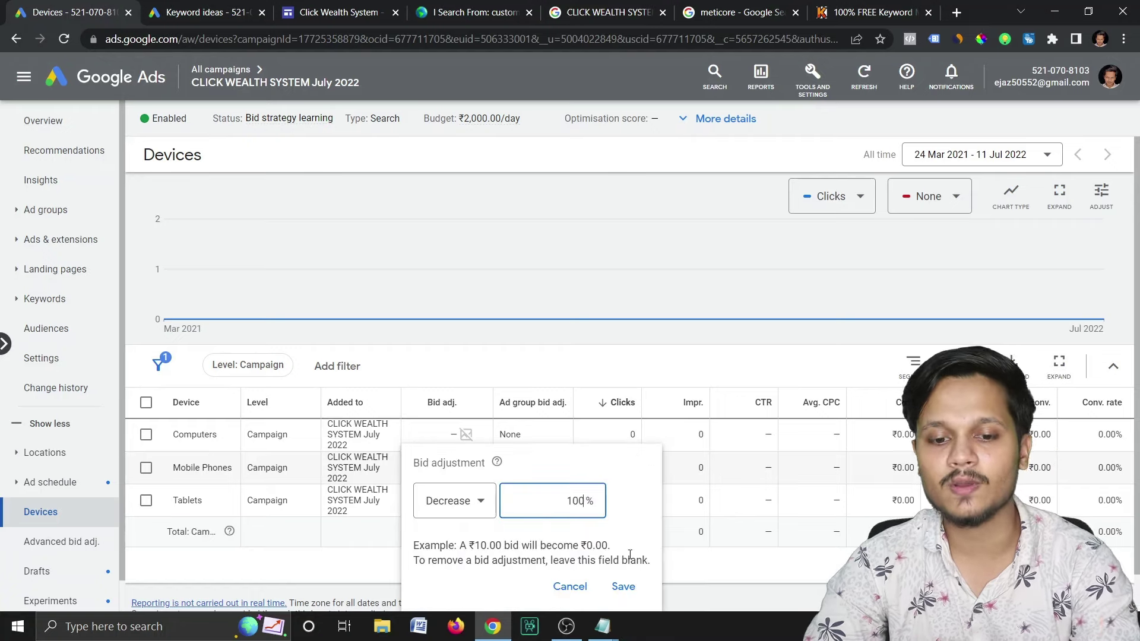
click(623, 587)
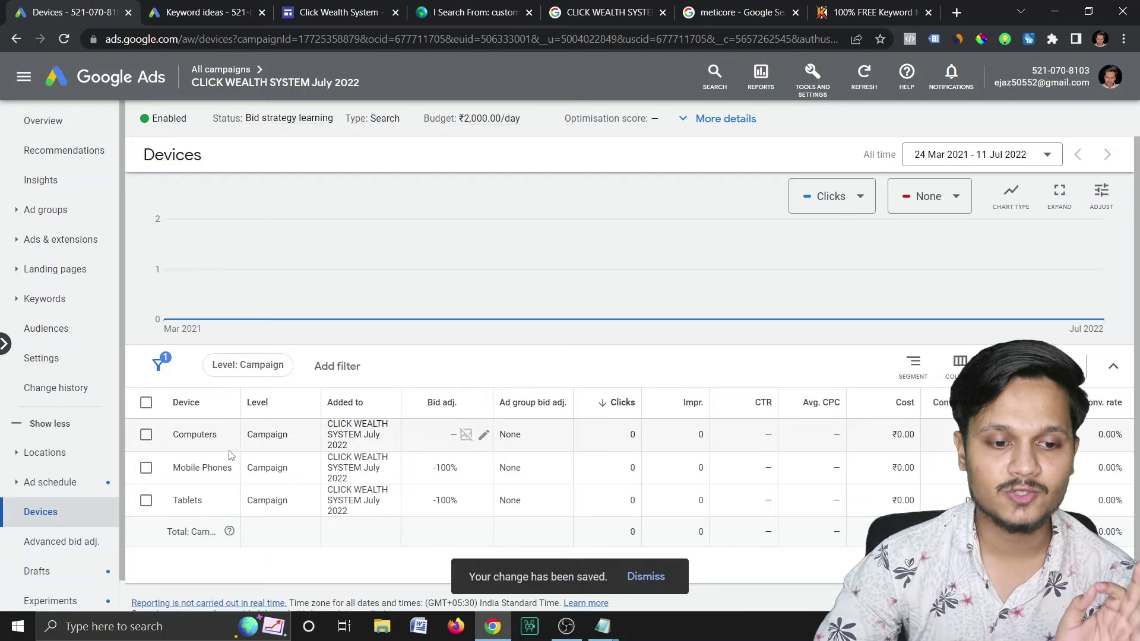
Set the bid adjustment for computers to a 100% increase and save it
click(486, 439)
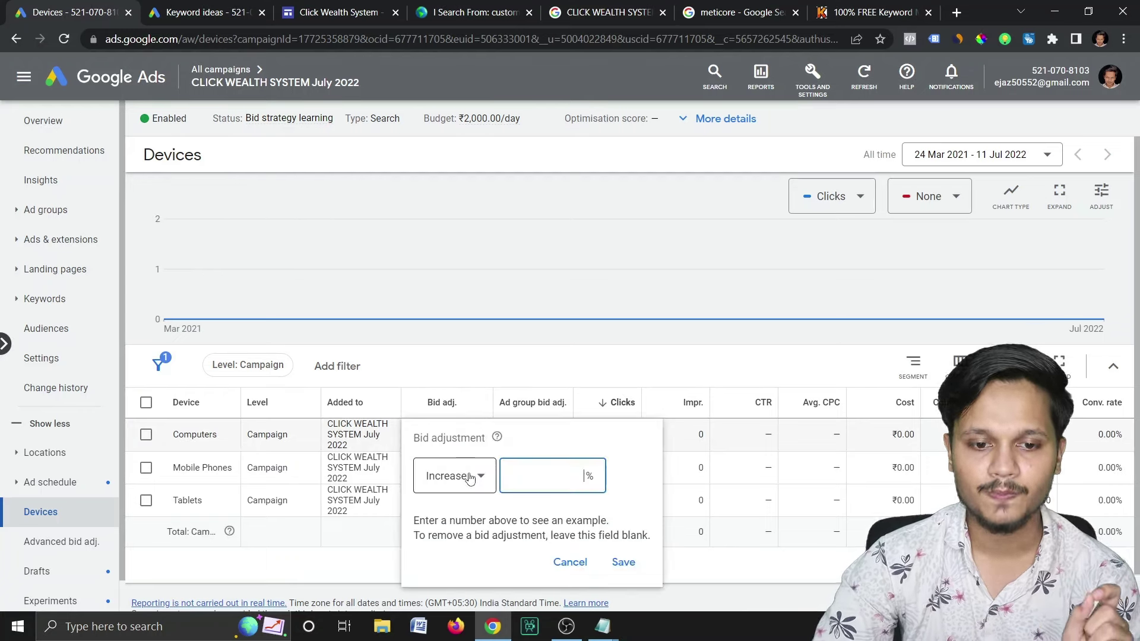
text(100)
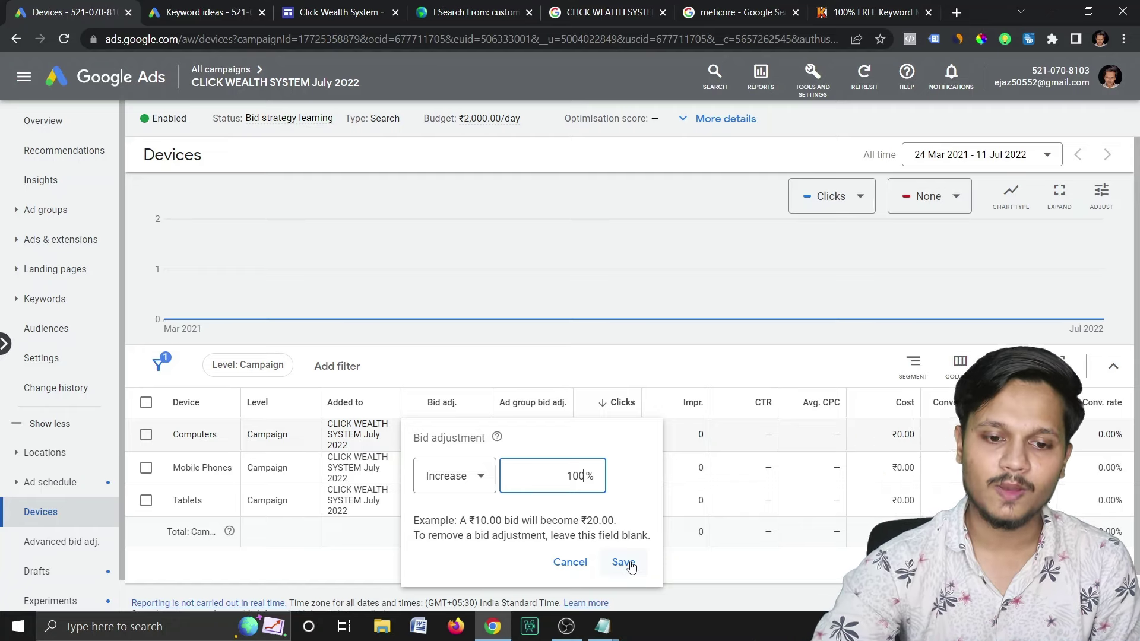
click(623, 563)
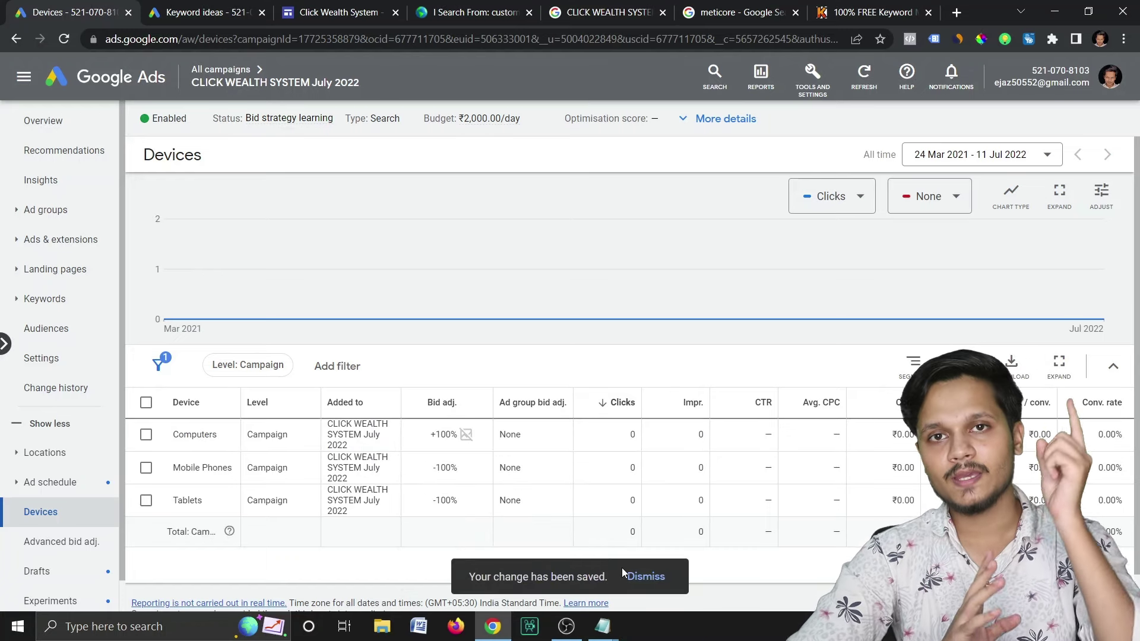
click(623, 570)
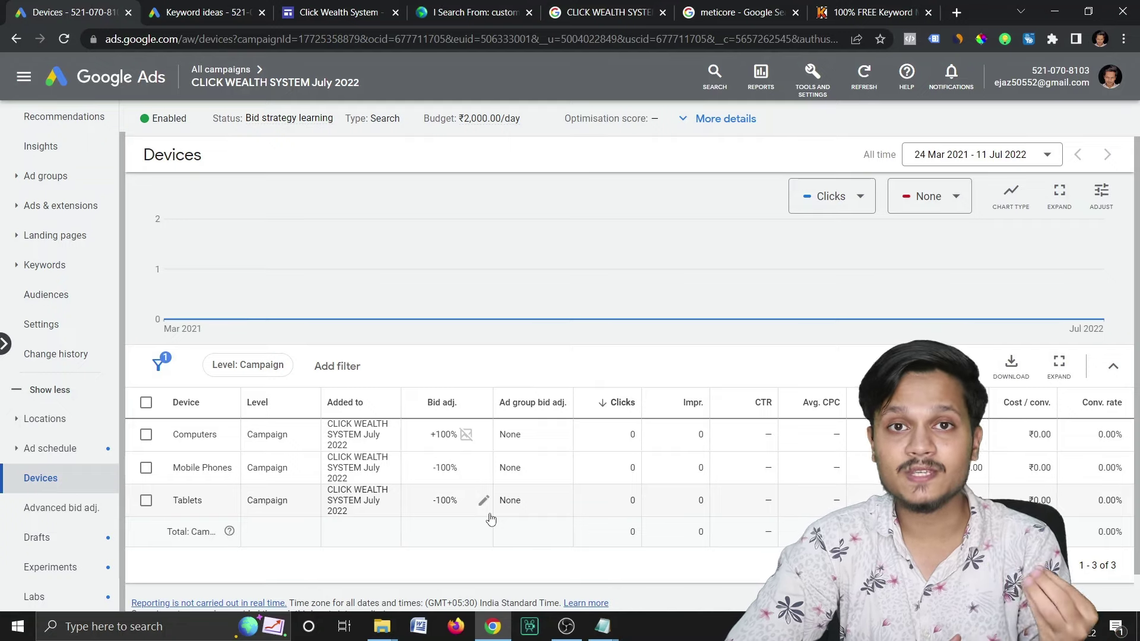
Examine the cost, interaction, conversion and bid strategy columns for every campaign in the account's campaign list
click(128, 83)
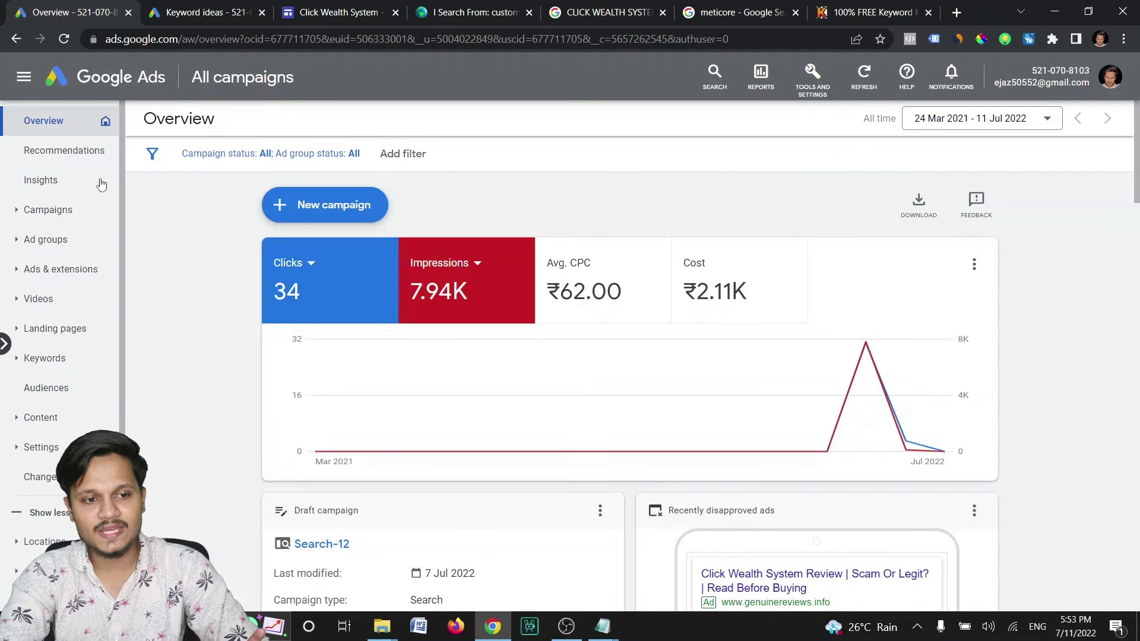
click(63, 208)
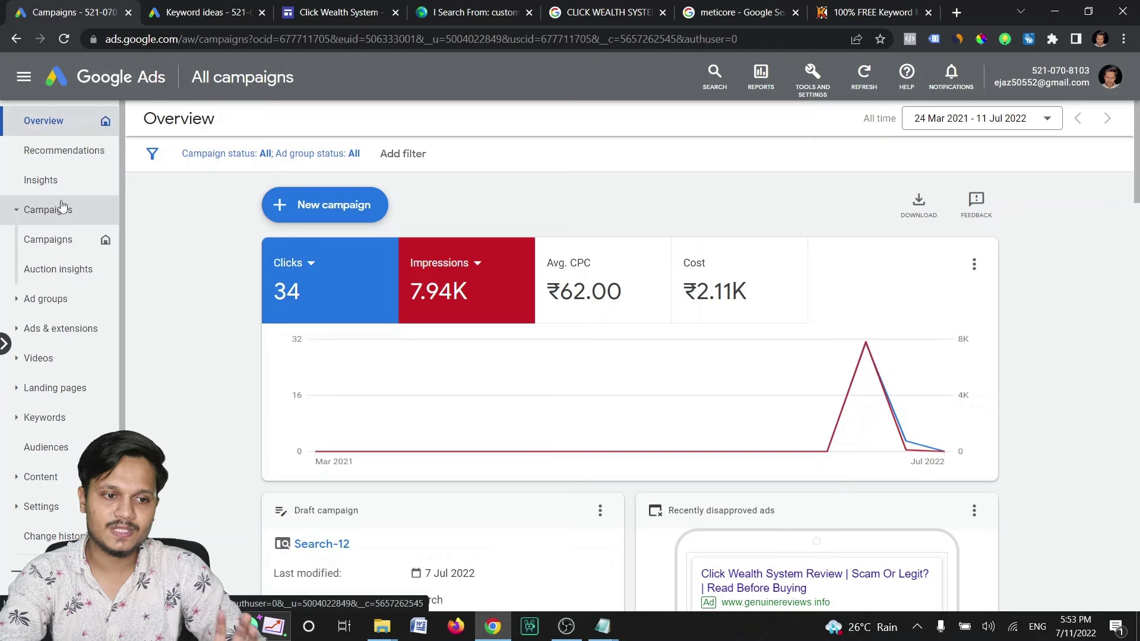
scroll(296, 445, down, 3)
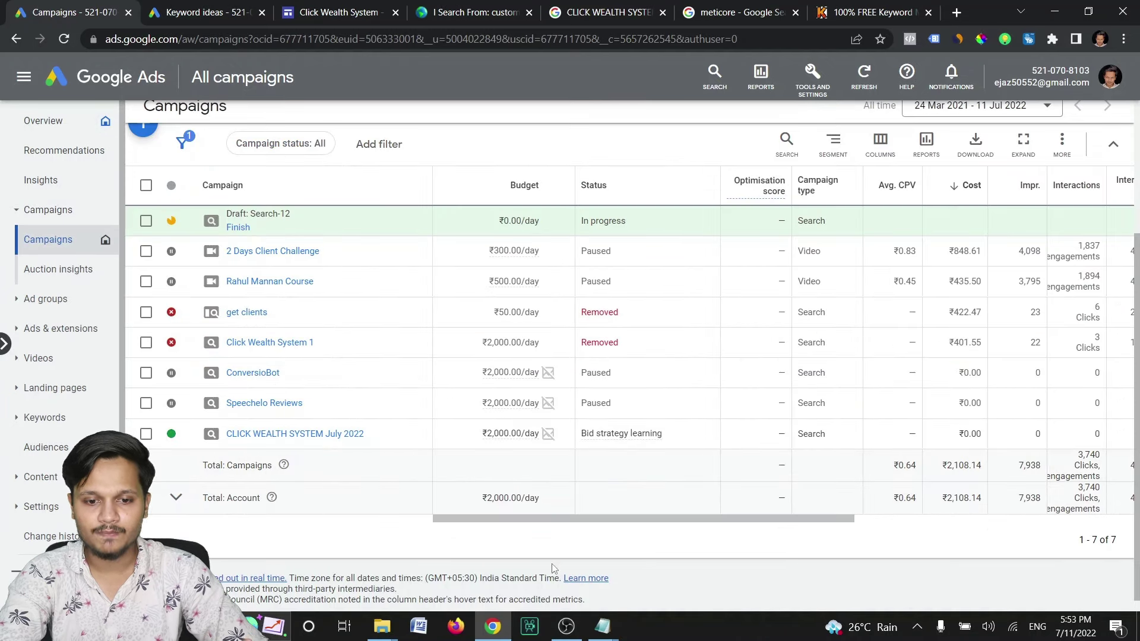
drag(547, 519, 810, 522)
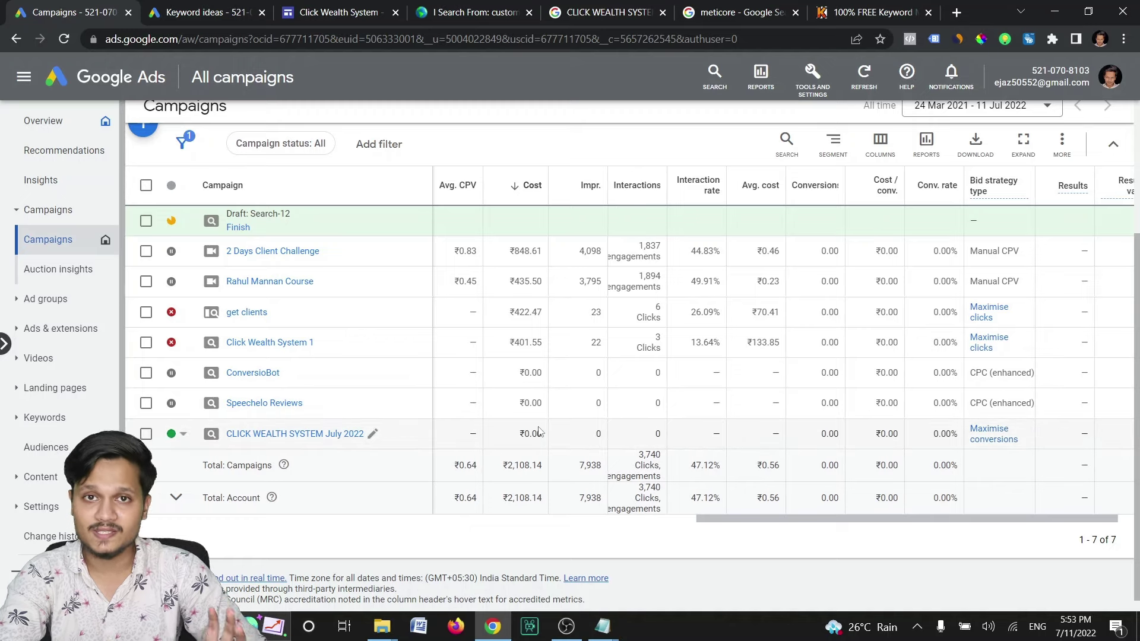
scroll(560, 284, left, 3)
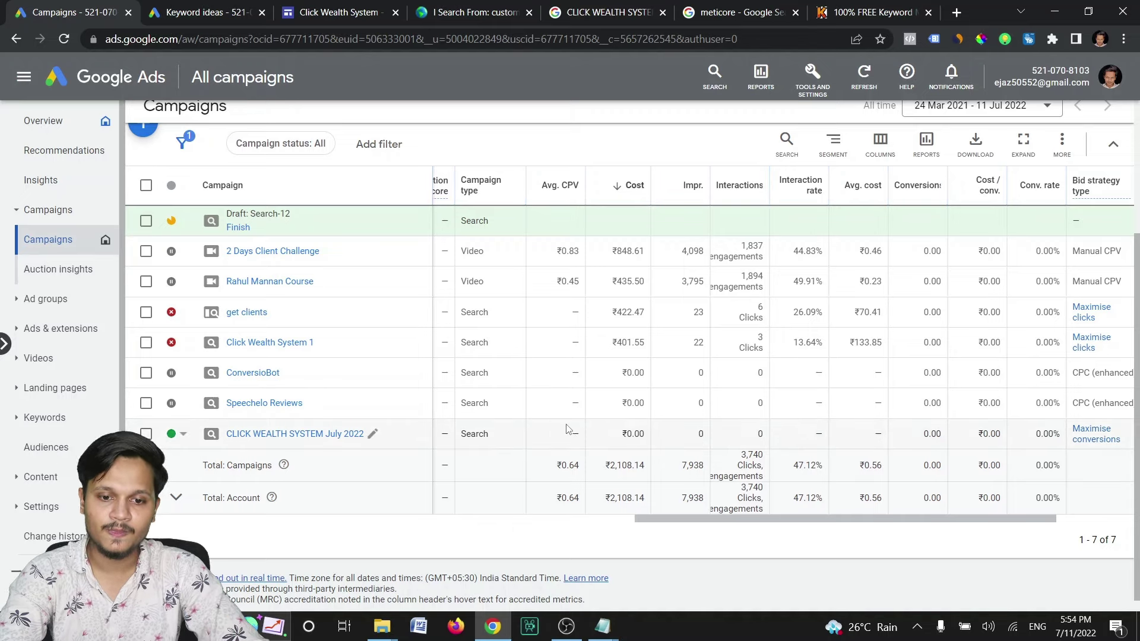
scroll(572, 433, up, 2)
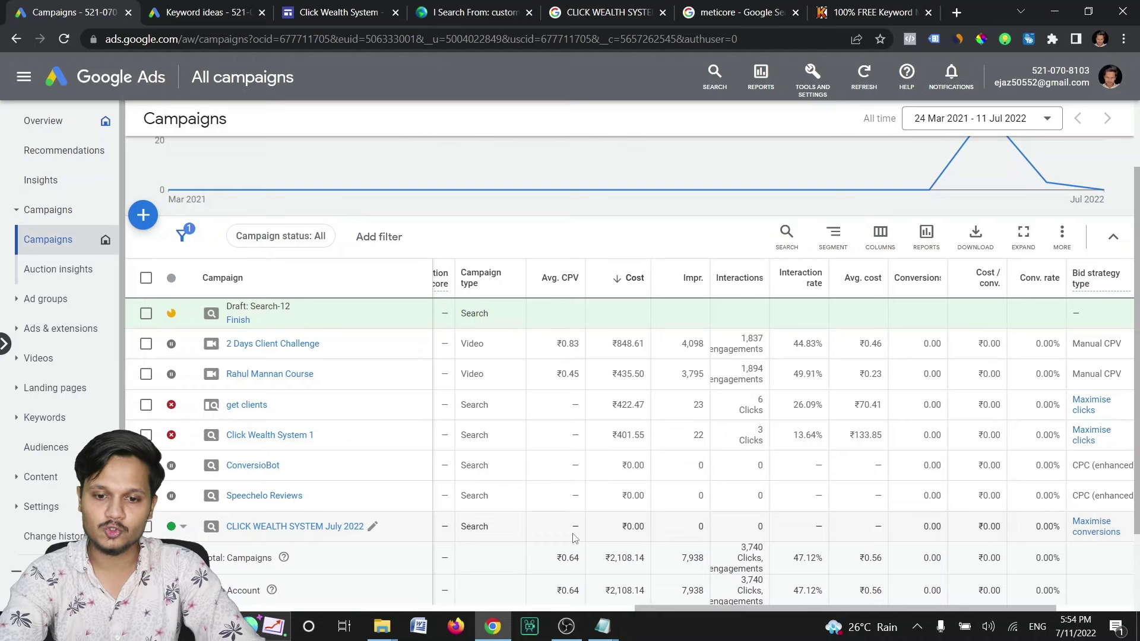
scroll(880, 514, down, 2)
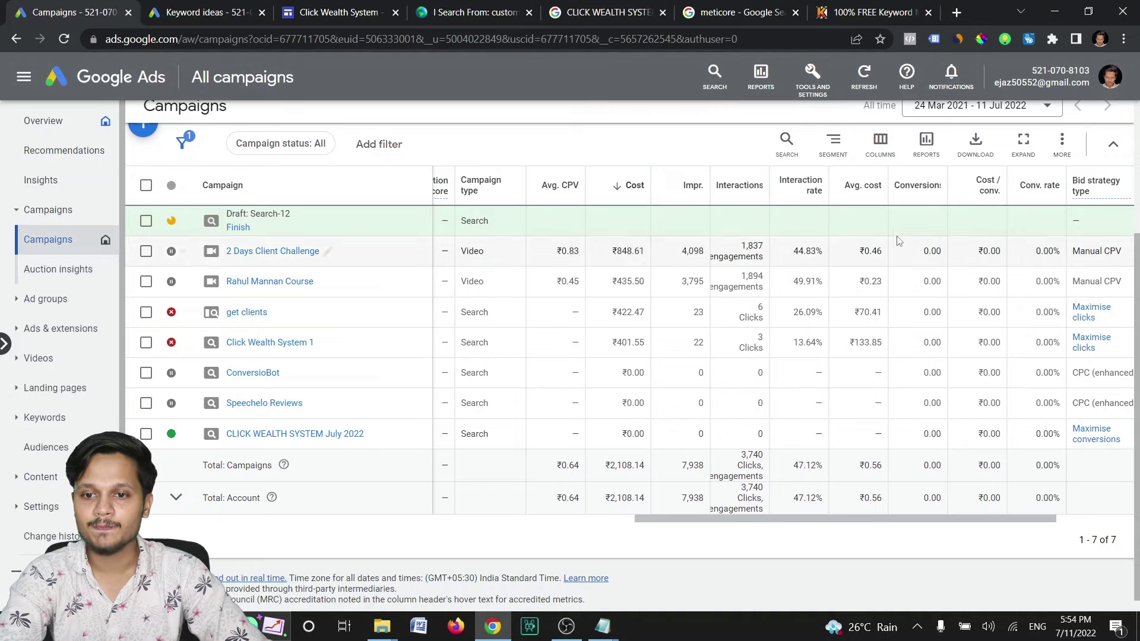
mouse_move(918, 186)
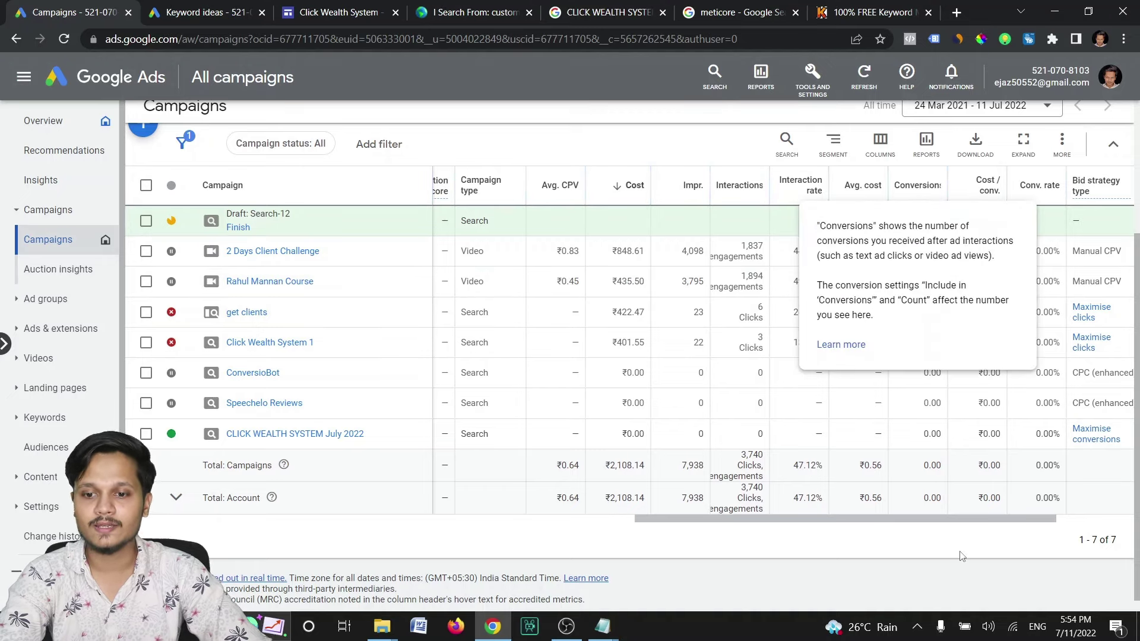
scroll(962, 541, right, 2)
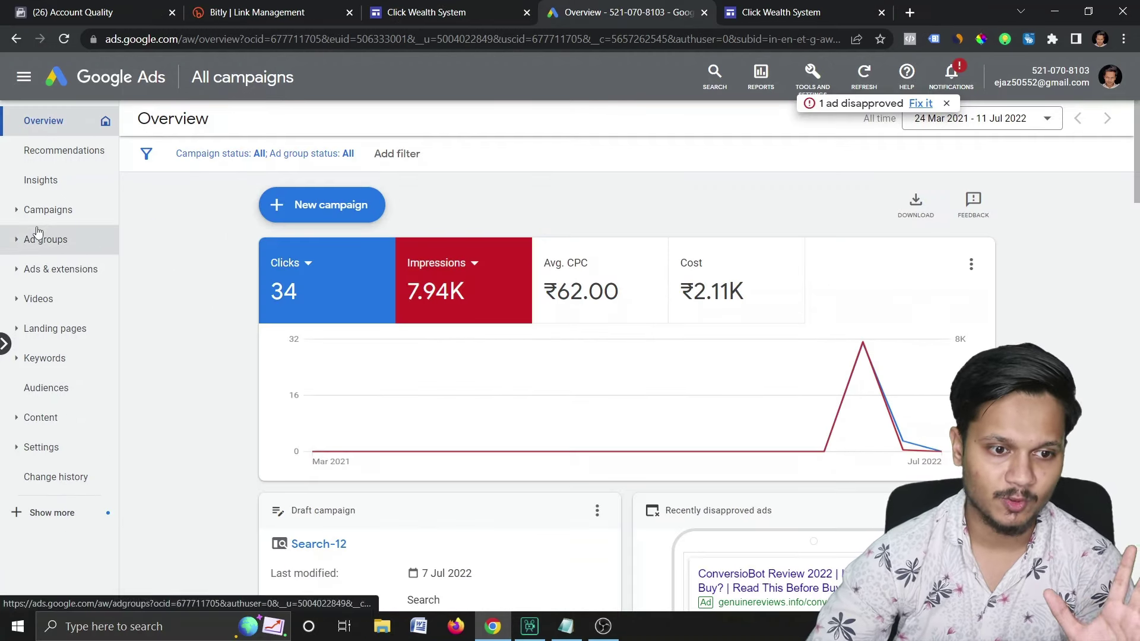
Open the overview of the CLICK WEALTH SYSTEM July 2022 campaign and check its ad review status and expected review time
click(64, 211)
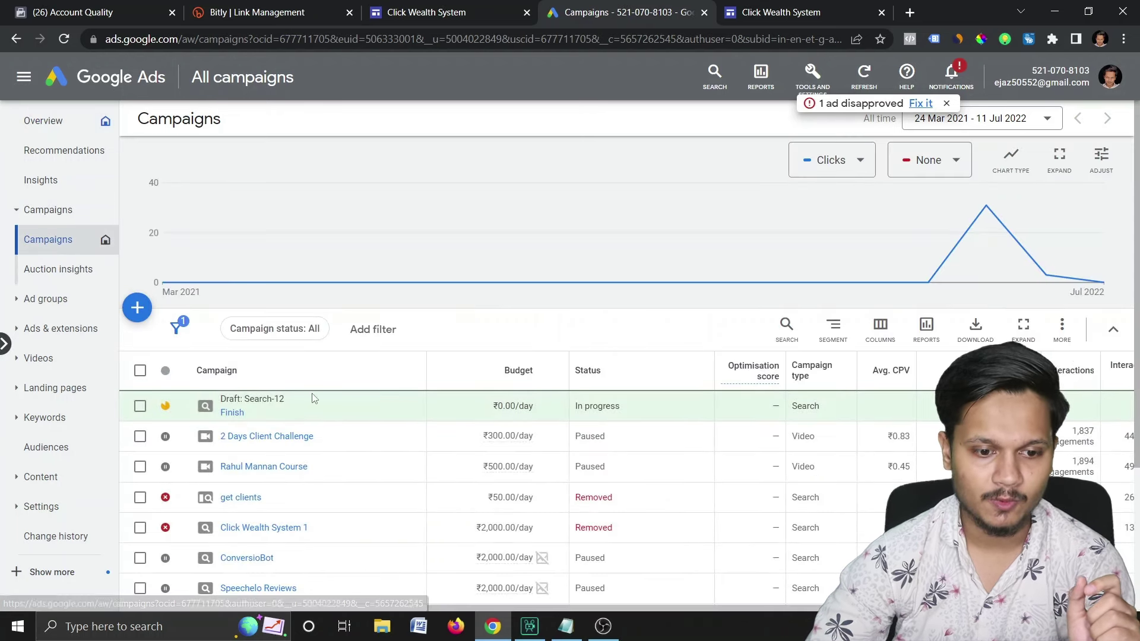
scroll(312, 399, down, 3)
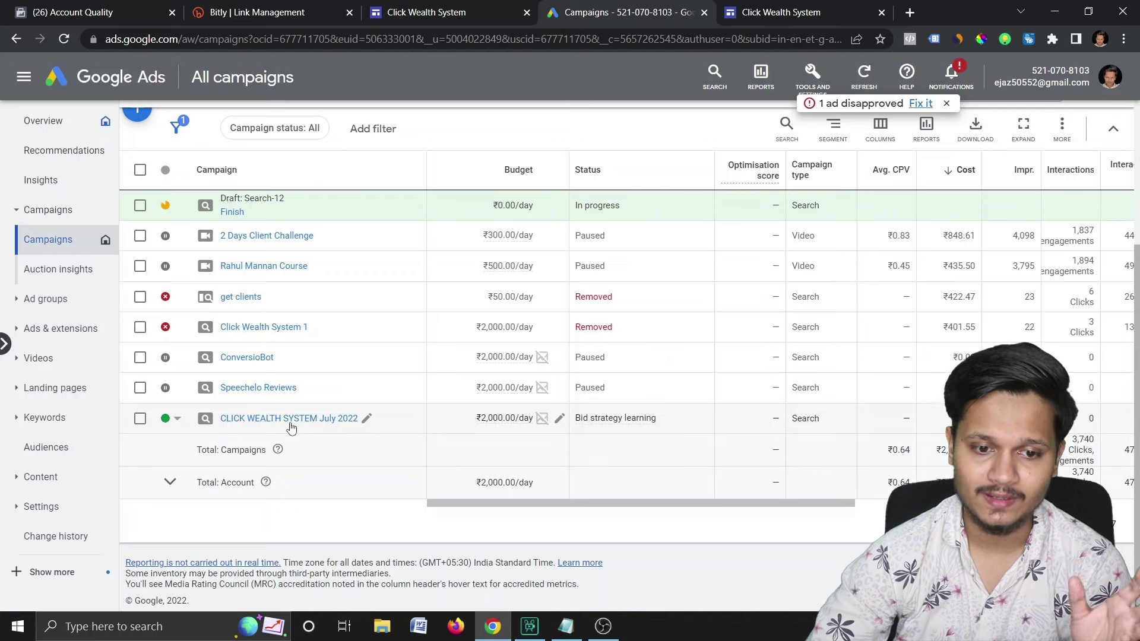
click(290, 420)
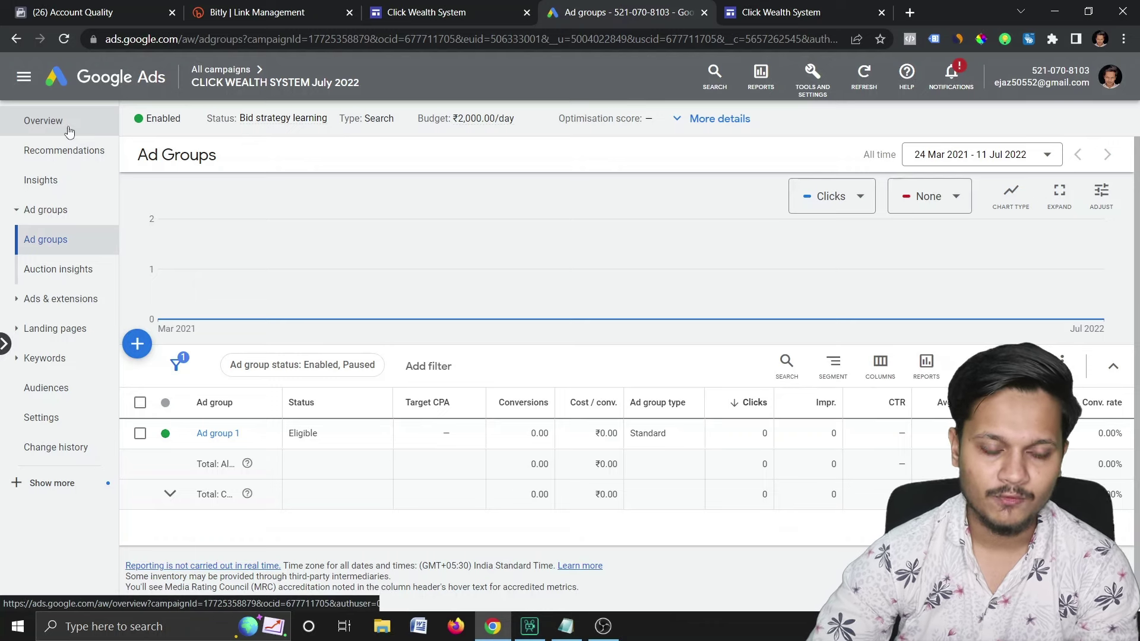
click(69, 131)
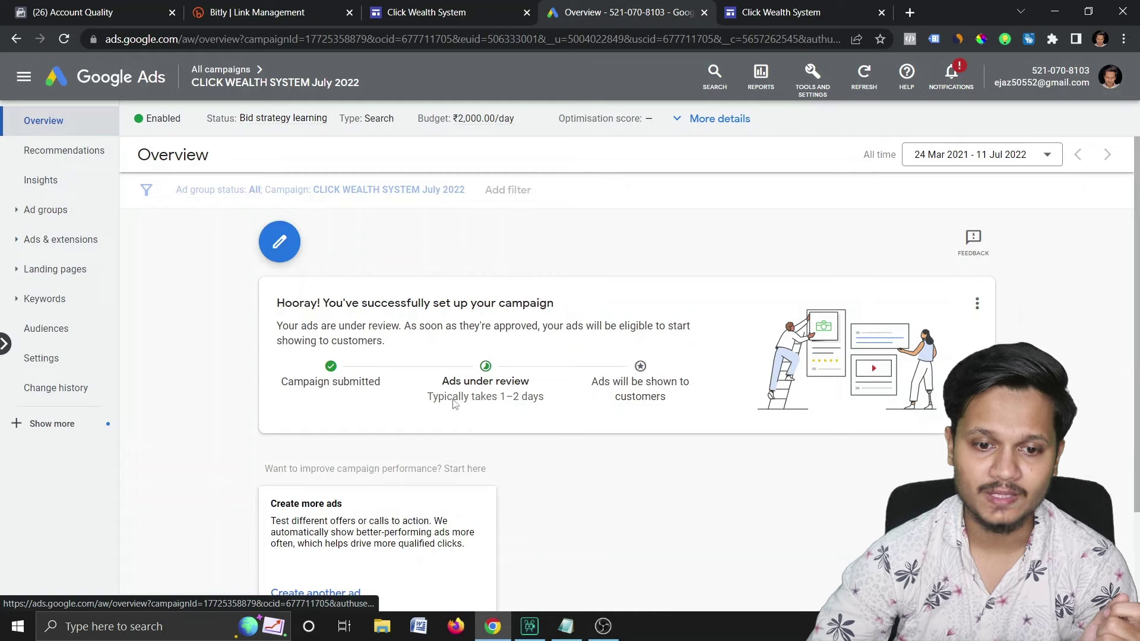
drag(427, 397, 543, 420)
click(547, 421)
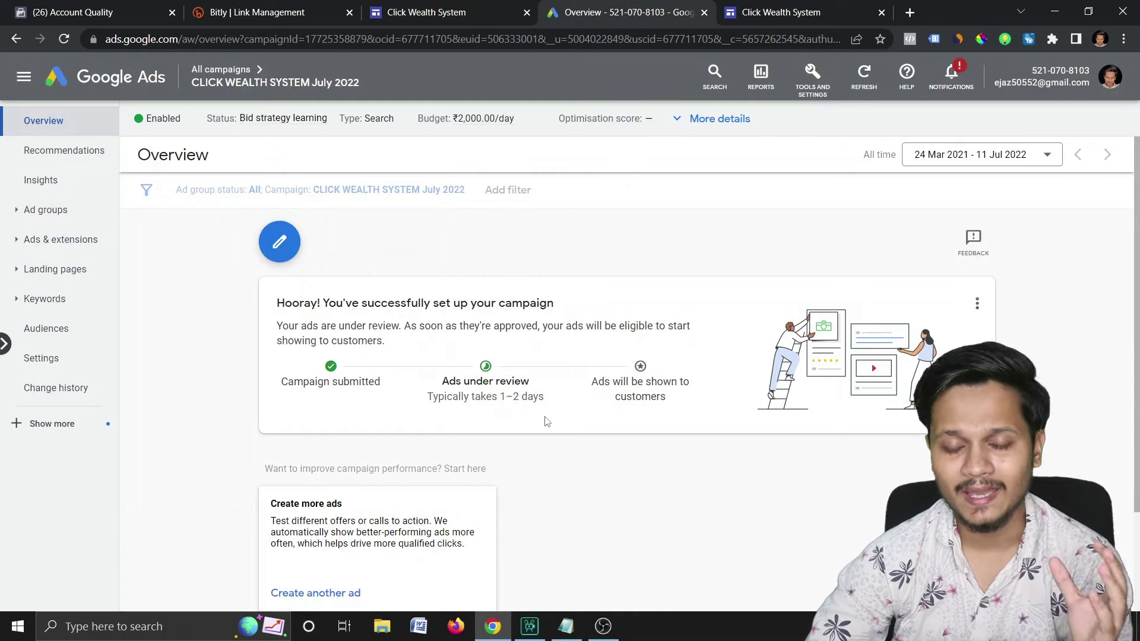